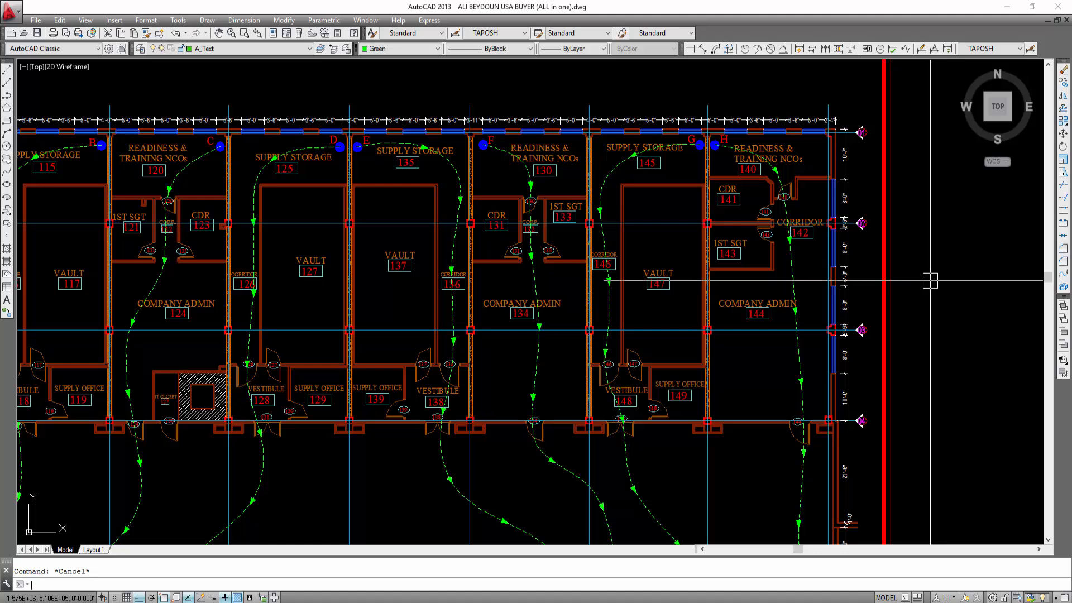
Regenerate the floor plan drawing
type("re")
key("Return")
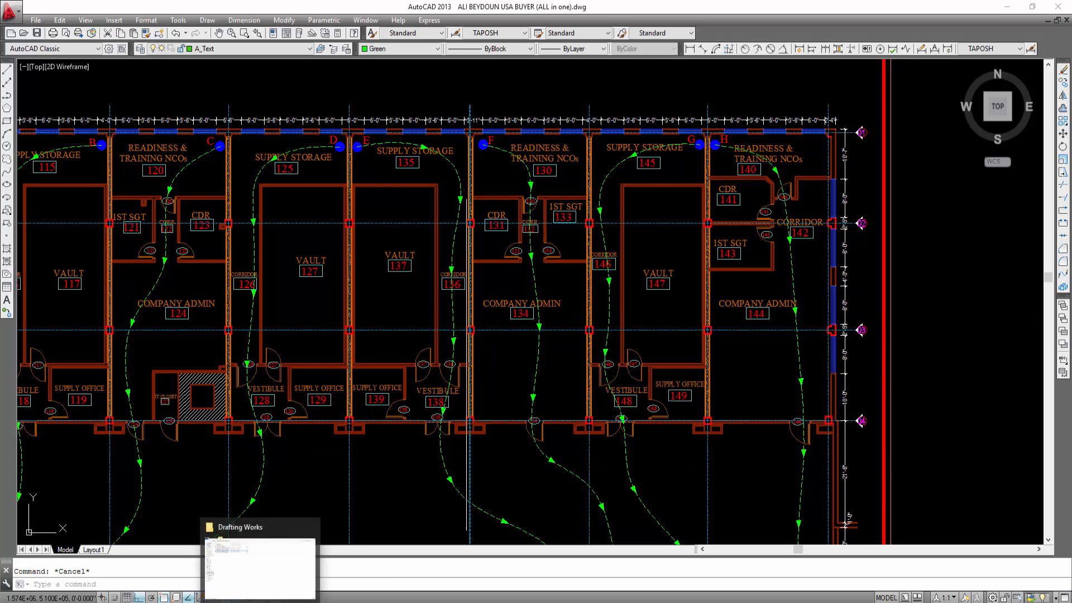
Open image.JPG from the buyer's folder in Drafting Works and examine its toilet room and vestibule layout
left_click(259, 601)
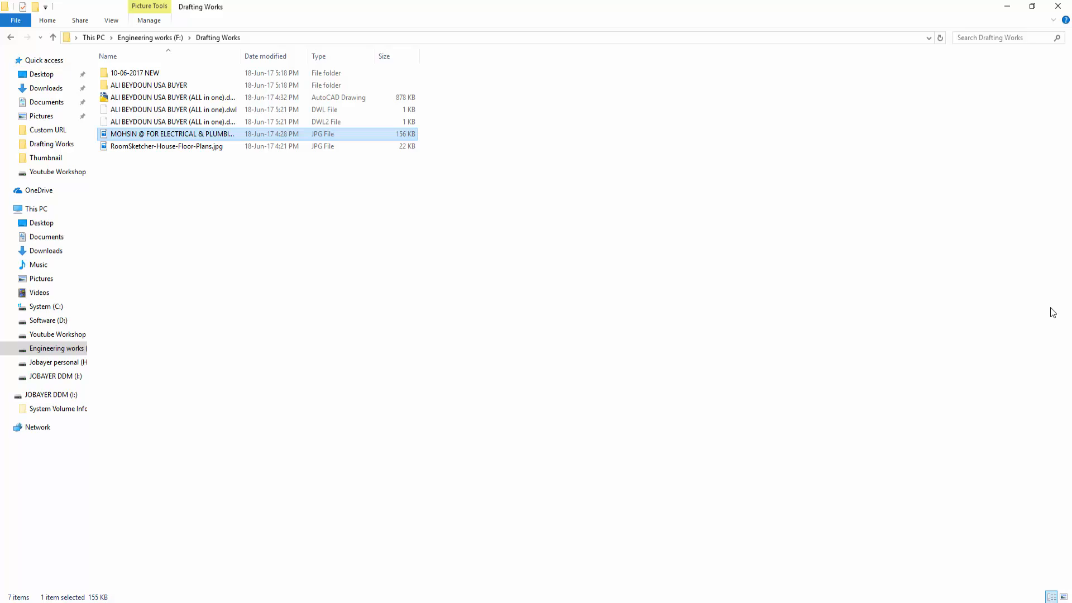
double_click(151, 86)
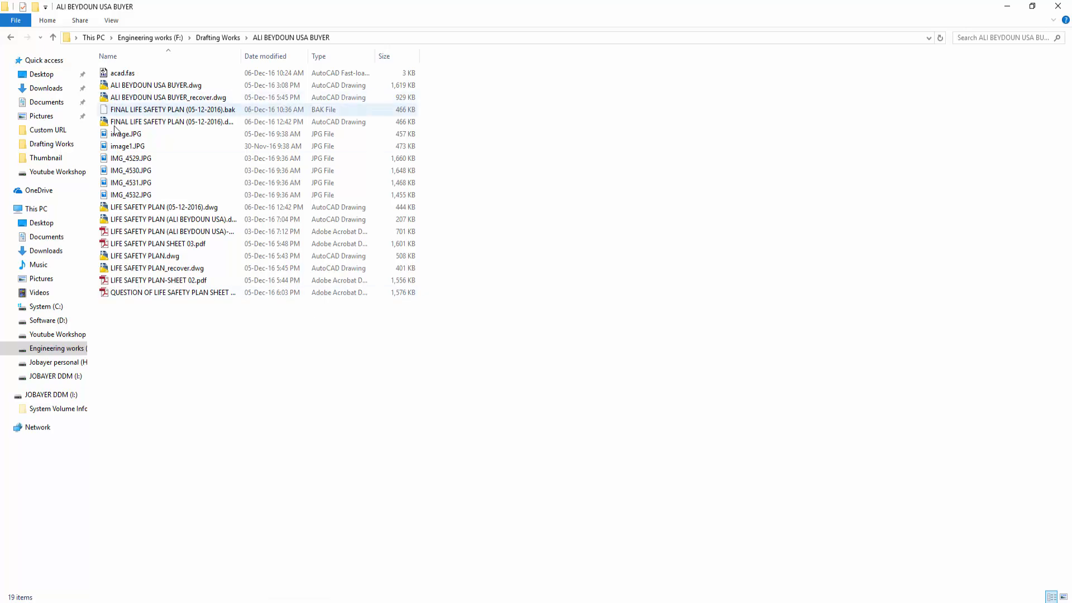
double_click(131, 137)
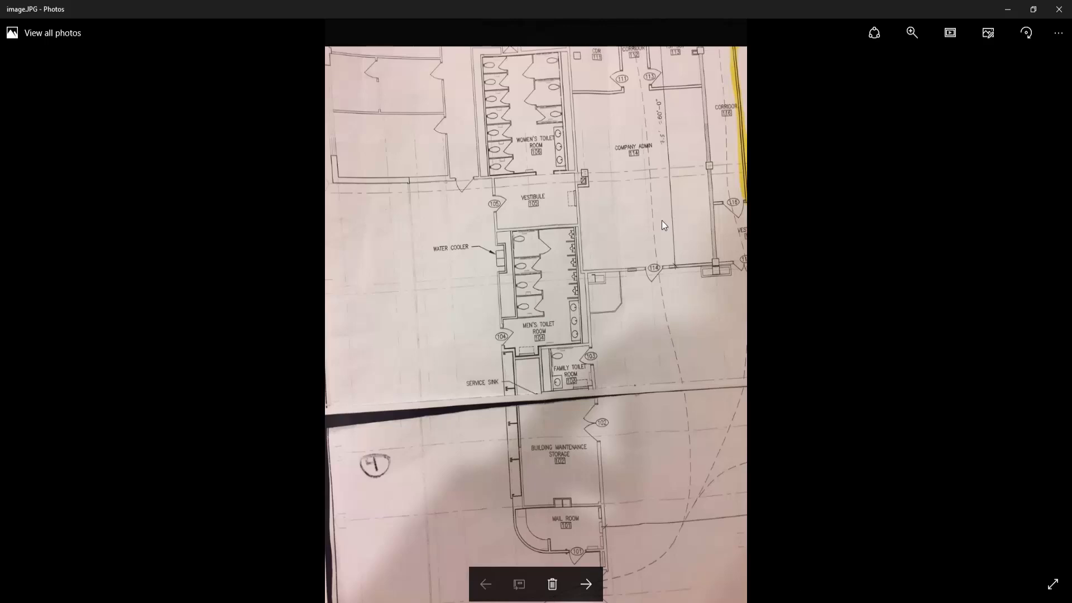
scroll(651, 198, "up", 2, "ctrl")
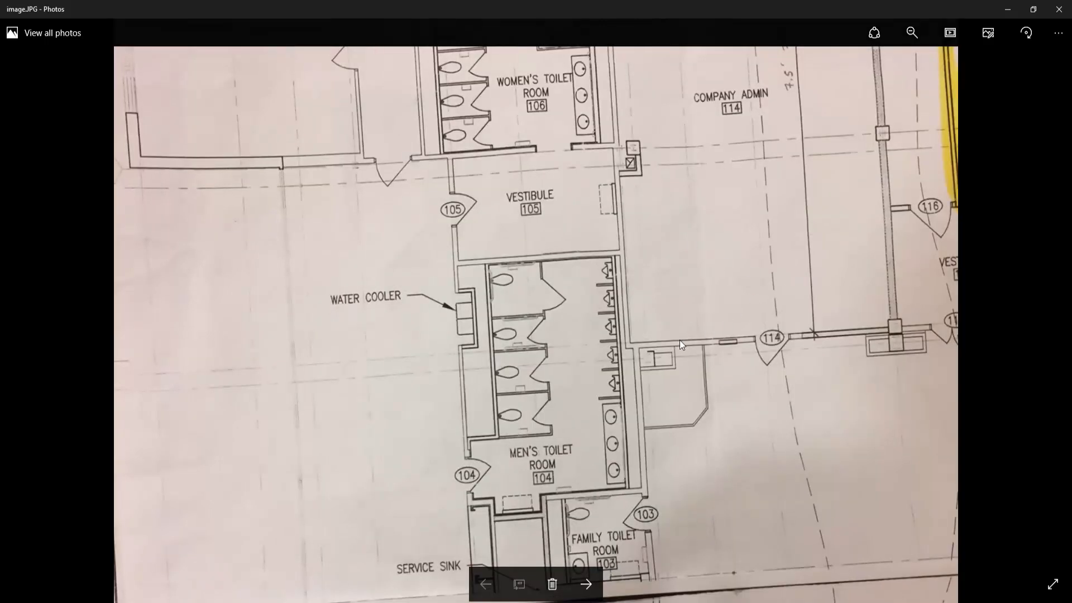
scroll(956, 362, "down", 2, "ctrl")
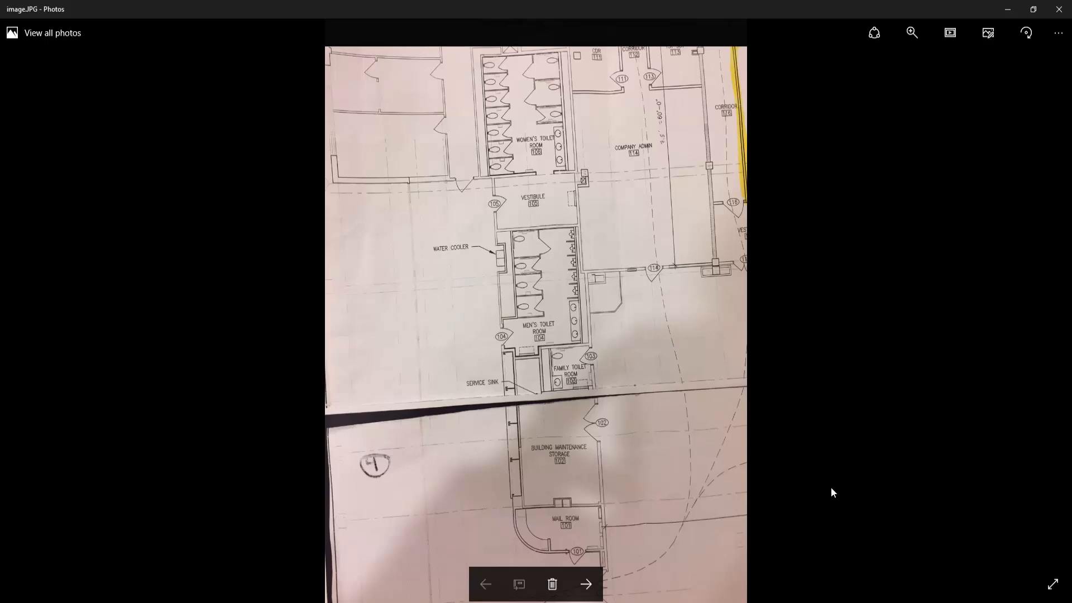
Examine the photographed life safety plans in image1.JPG and IMG_4529.JPG
left_click(586, 584)
scroll(726, 331, "up", 2, "ctrl")
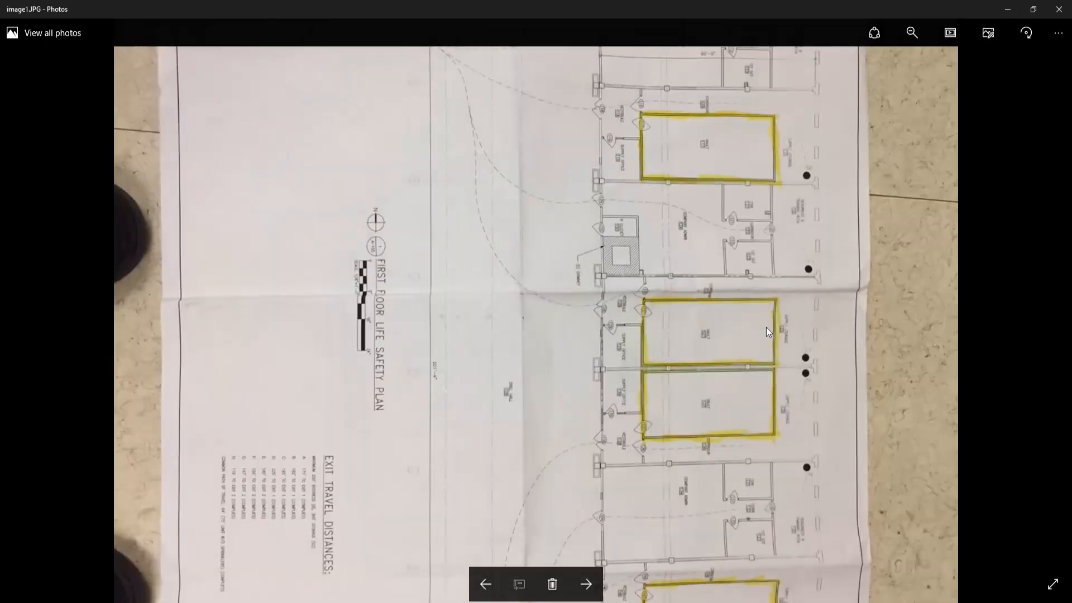
scroll(608, 317, "down", 2, "ctrl")
scroll(646, 364, "up", 1, "ctrl")
scroll(667, 301, "down", 2, "ctrl")
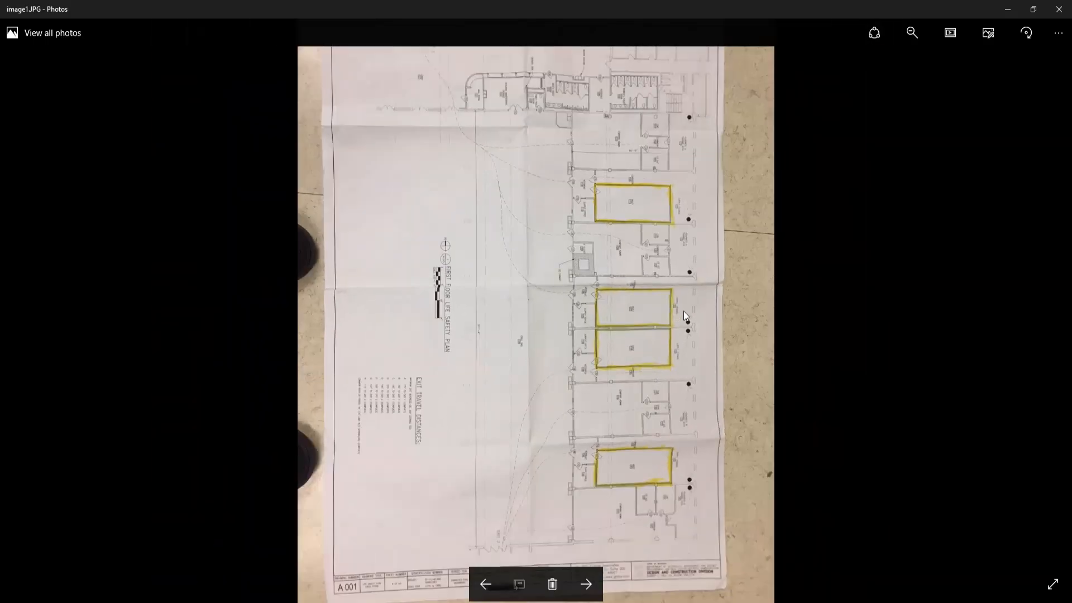
left_click(587, 584)
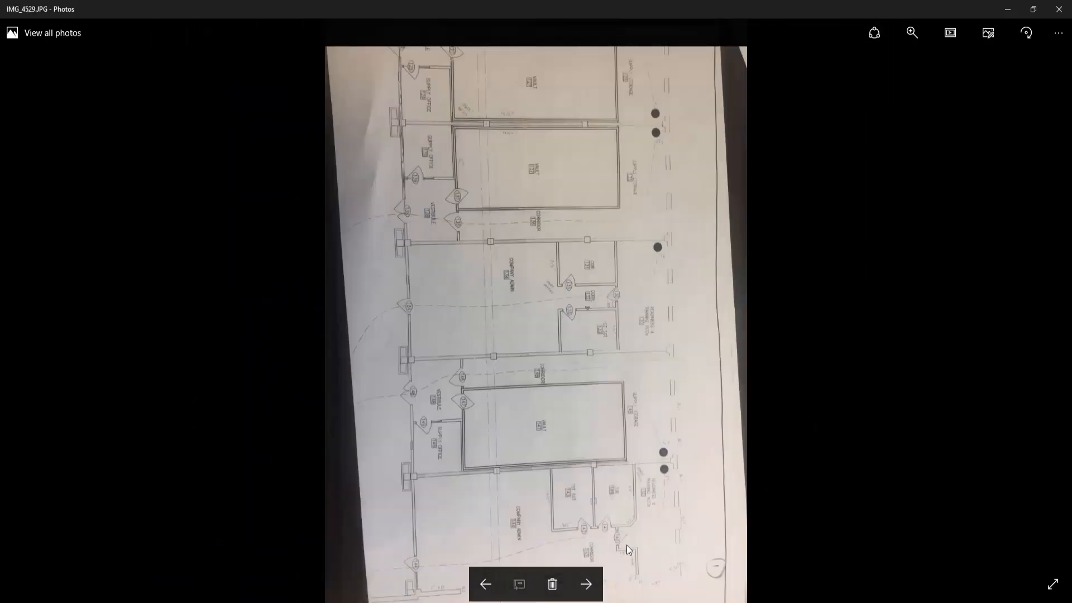
scroll(618, 280, "up", 1, "ctrl")
scroll(621, 282, "down", 1, "ctrl")
Examine IMG_4530.JPG up close, covering the company admin dimension, the vault and the IT closet area
left_click(587, 584)
scroll(643, 279, "up", 2, "ctrl")
scroll(623, 282, "down", 2, "ctrl")
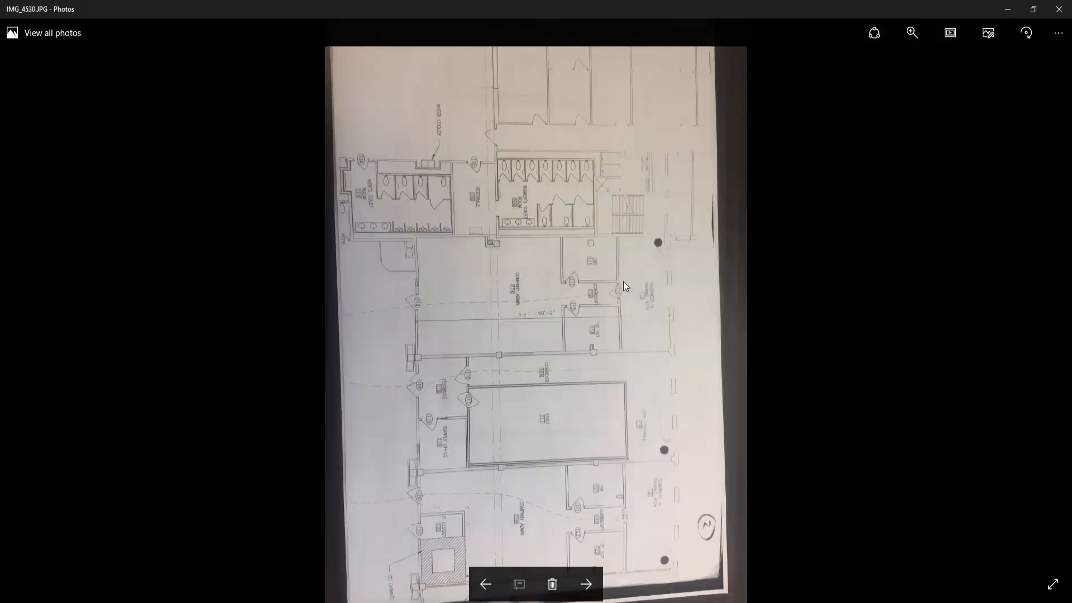
scroll(622, 283, "up", 2, "ctrl")
scroll(508, 363, "up", 1, "ctrl")
scroll(531, 362, "up", 1, "ctrl")
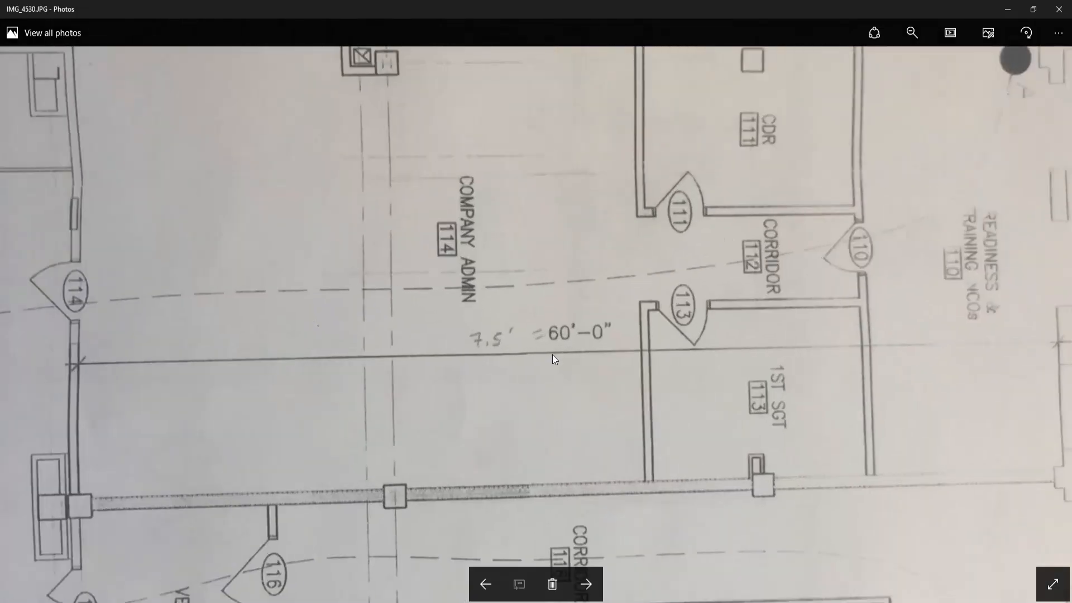
scroll(554, 360, "down", 2, "ctrl")
left_click_drag(549, 370, 521, 222)
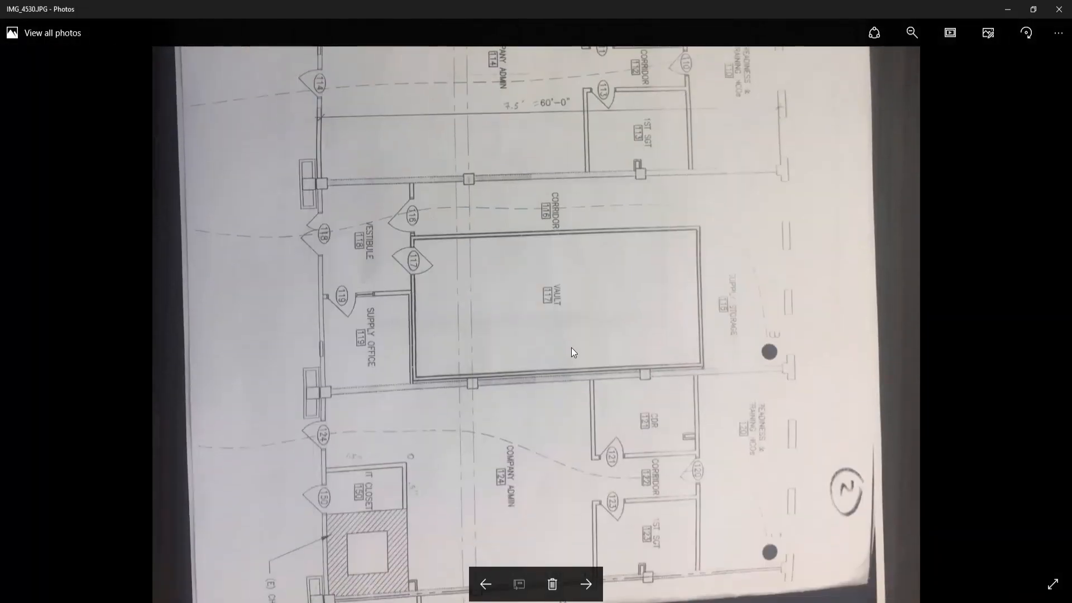
left_click_drag(572, 347, 516, 225)
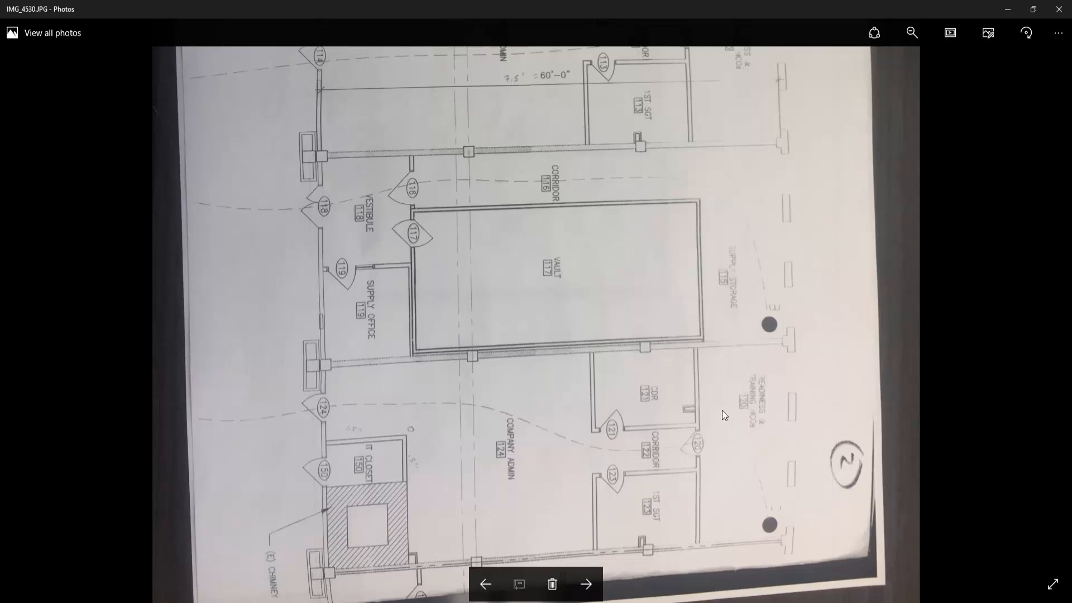
scroll(722, 410, "down", 2, "ctrl")
scroll(551, 374, "up", 2, "ctrl")
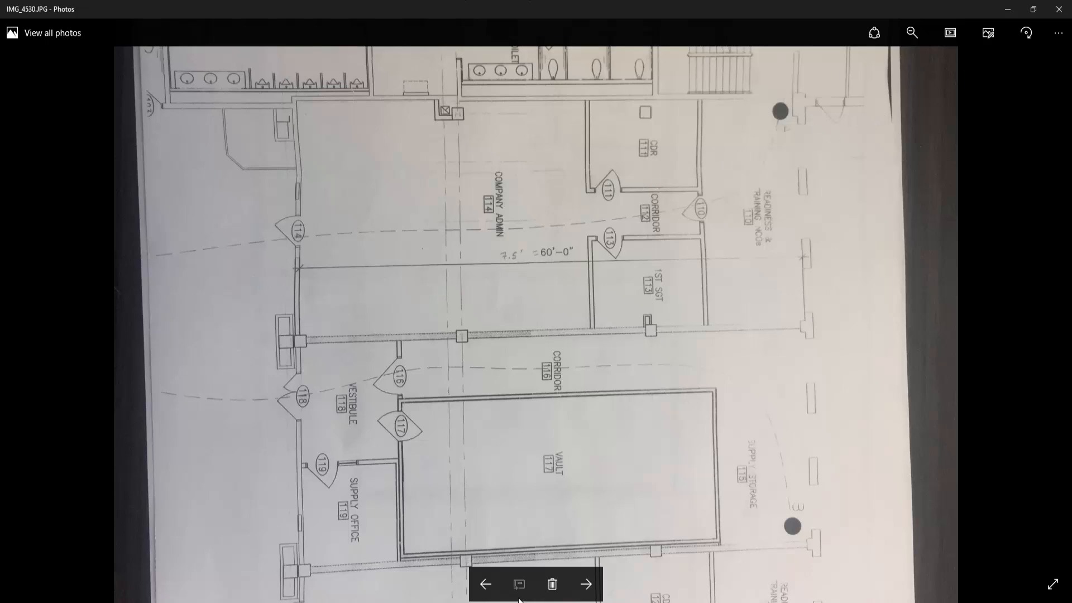
View IMG_4531.JPG and IMG_4532.JPG, then return to the drawing in AutoCAD
left_click(585, 585)
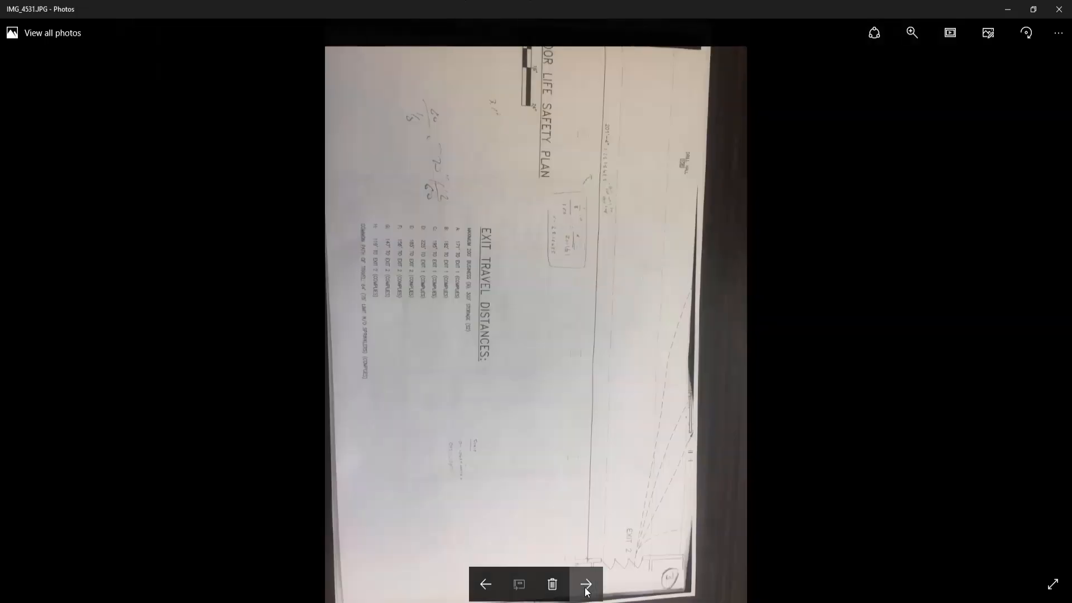
left_click(586, 587)
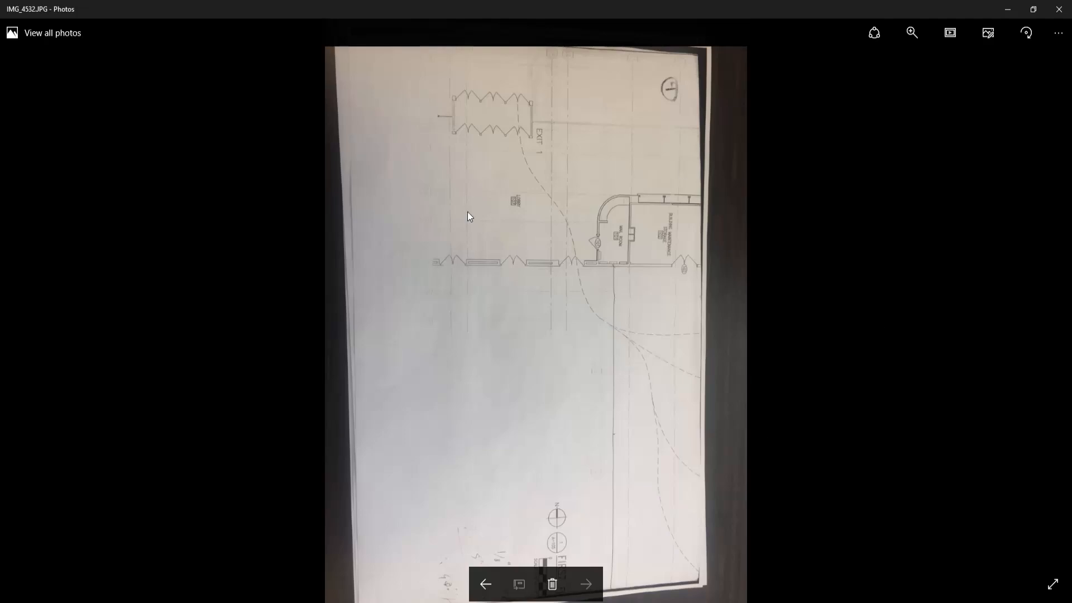
left_click(1008, 11)
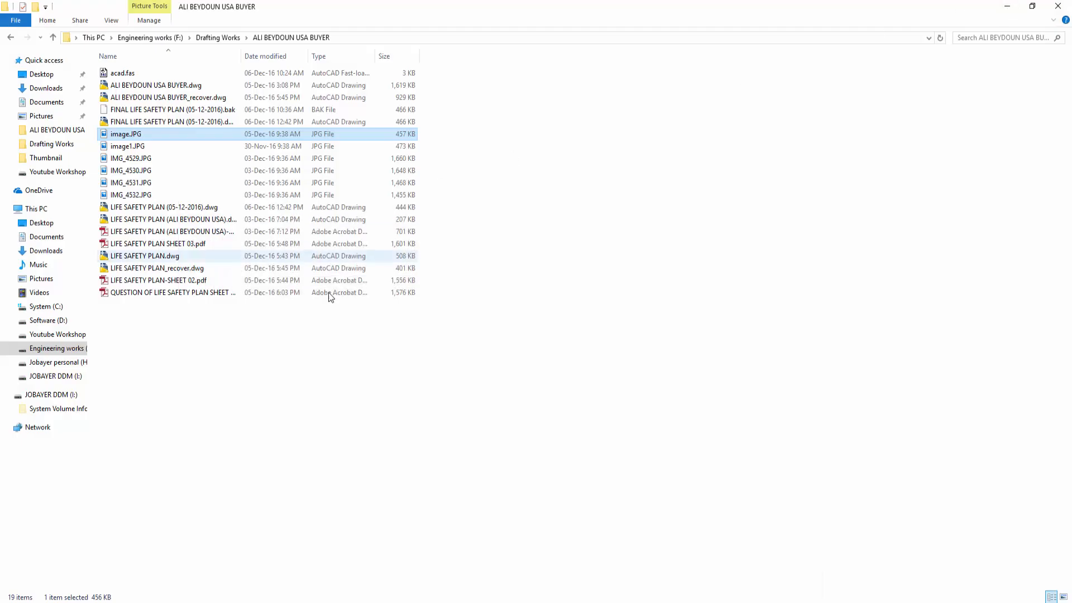
left_click(1006, 7)
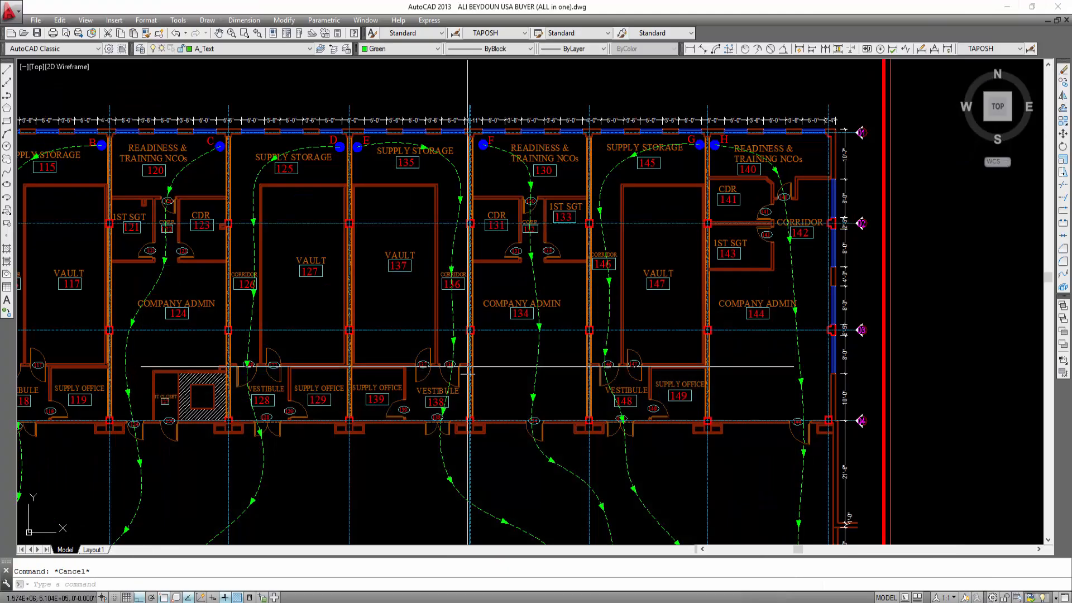
Examine the two life safety plan sheets and the room layout of the sheet with grid lines
scroll(665, 336, "down", 4)
middle_click_drag(665, 335, 559, 293)
scroll(563, 293, "down", 4)
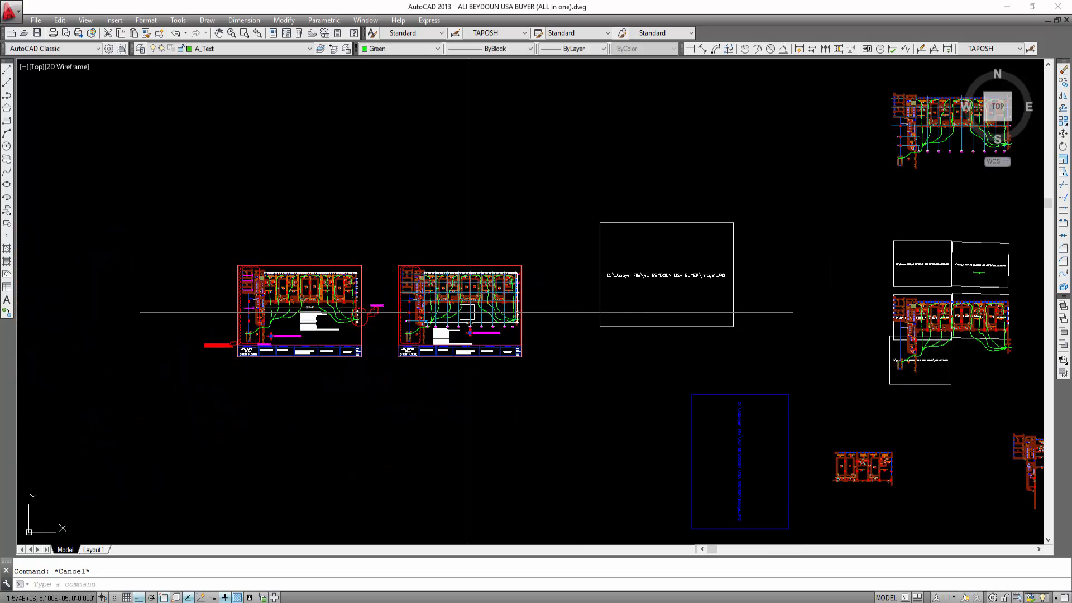
scroll(305, 317, "up", 6)
middle_click_drag(318, 311, 12, 324)
scroll(559, 251, "up", 5)
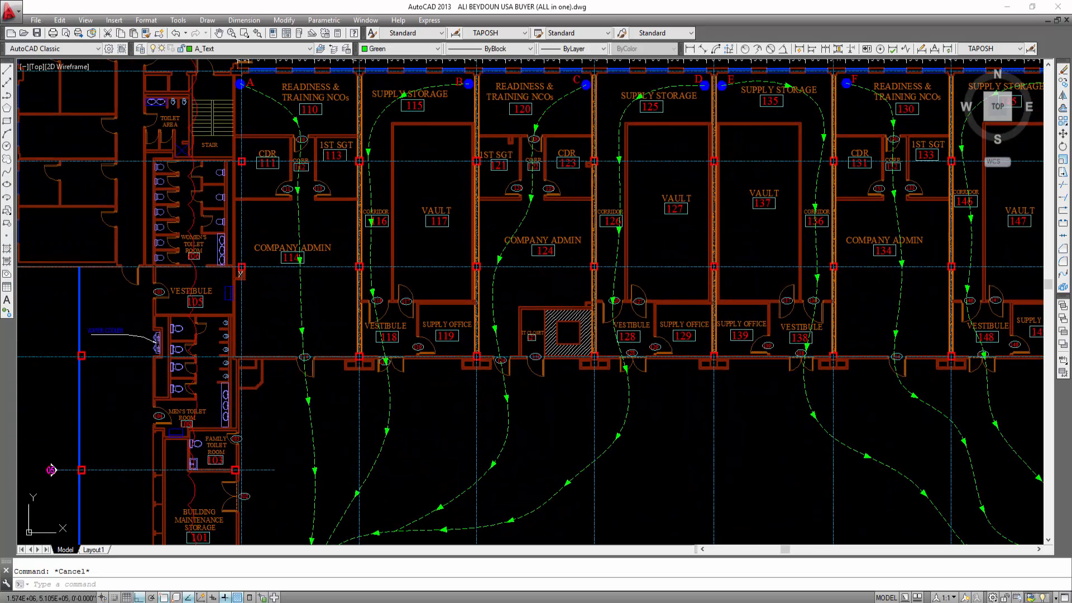
scroll(490, 238, "down", 5)
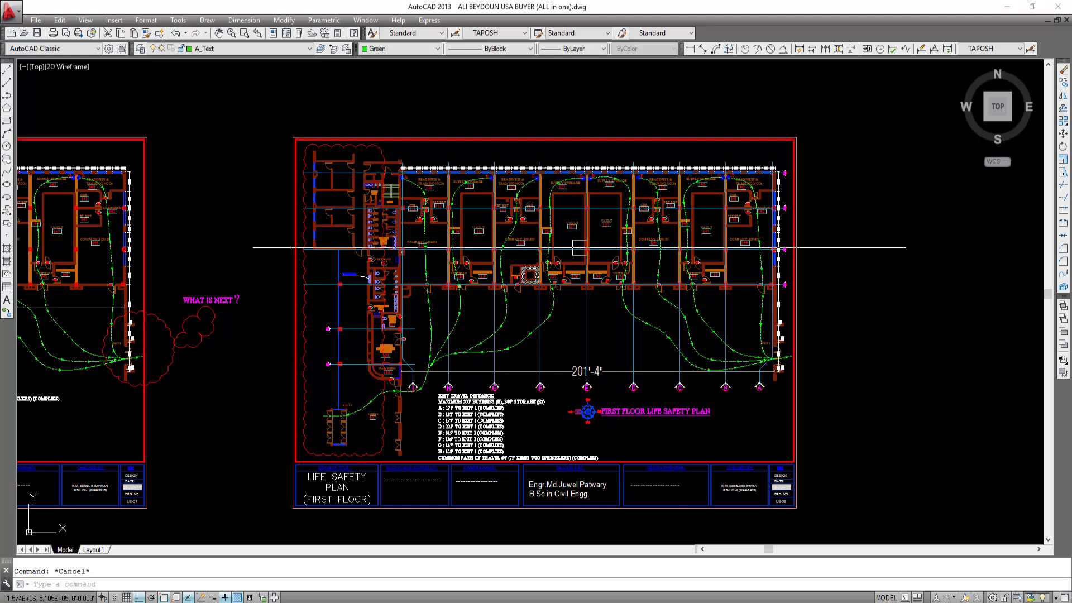
scroll(600, 286, "up", 4)
mouse_move(600, 286)
middle_mouse_down()
mouse_move(455, 349)
mouse_move(408, 407)
middle_mouse_up()
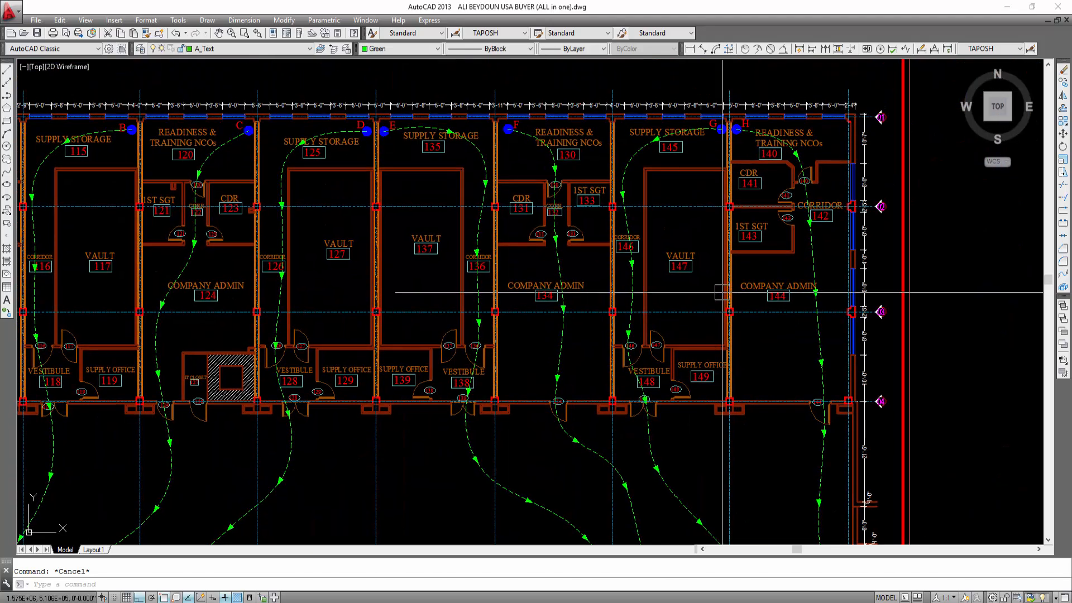
Examine the rooms, doors and exit paths at the plan's east end, from company admin 144 to vestibule 128
middle_click_drag(771, 259, 679, 316)
scroll(720, 254, "up", 6)
scroll(451, 297, "down", 4)
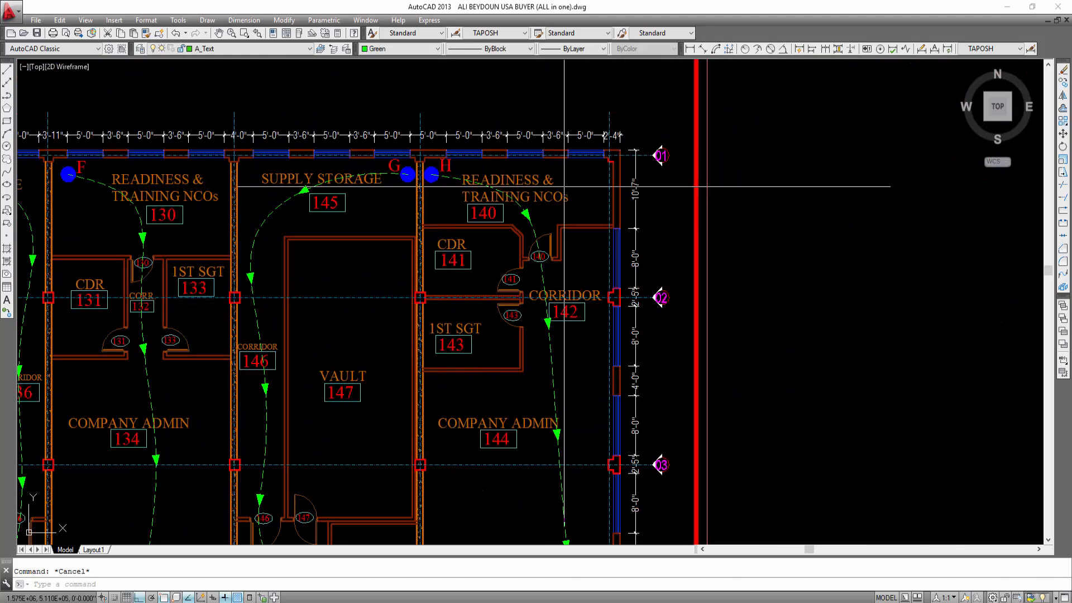
middle_click_drag(634, 119, 759, 81)
middle_click_drag(709, 445, 709, 402)
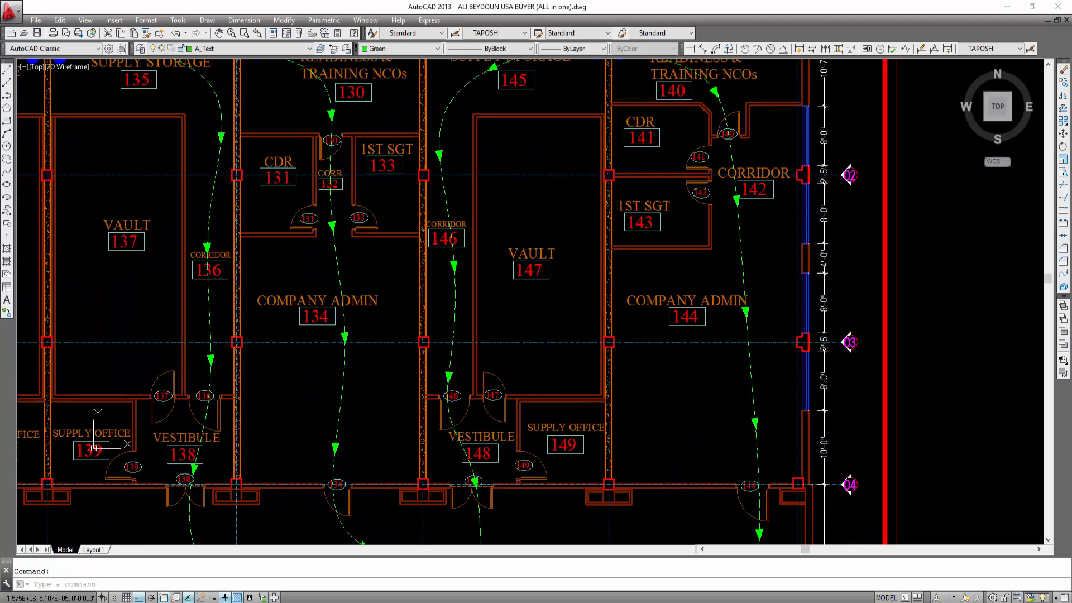
middle_click_drag(679, 449, 782, 367)
middle_click_drag(318, 375, 383, 376)
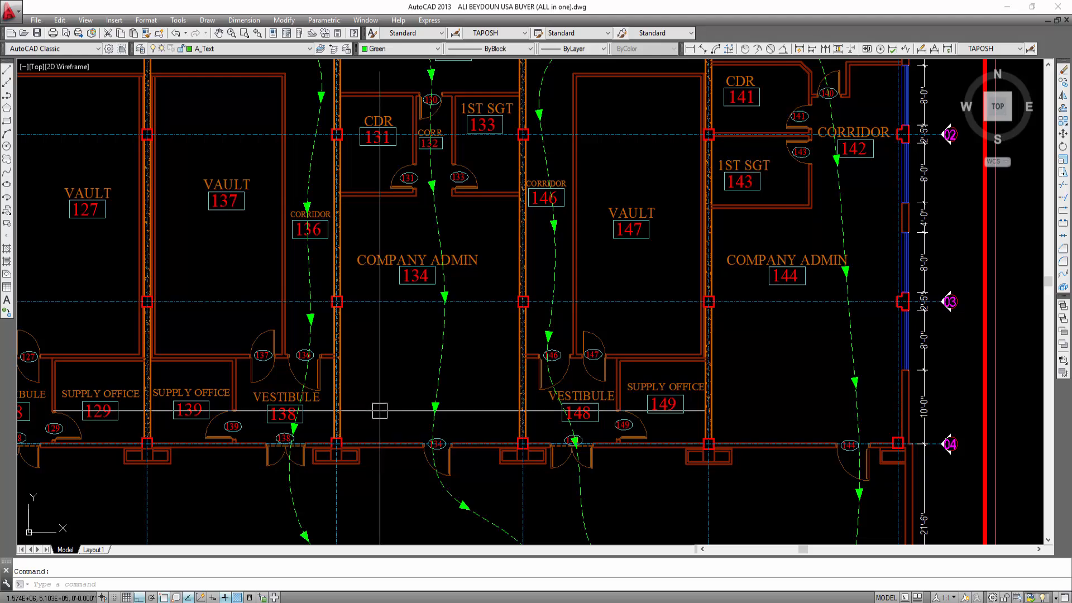
scroll(402, 386, "down", 3)
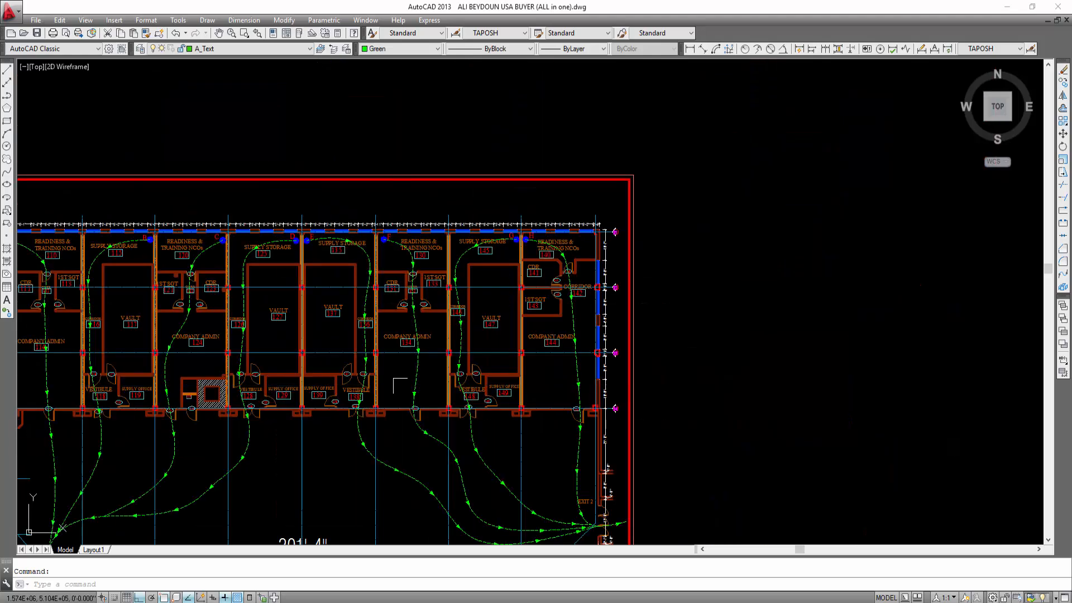
middle_click_drag(403, 386, 570, 340)
scroll(571, 340, "up", 2)
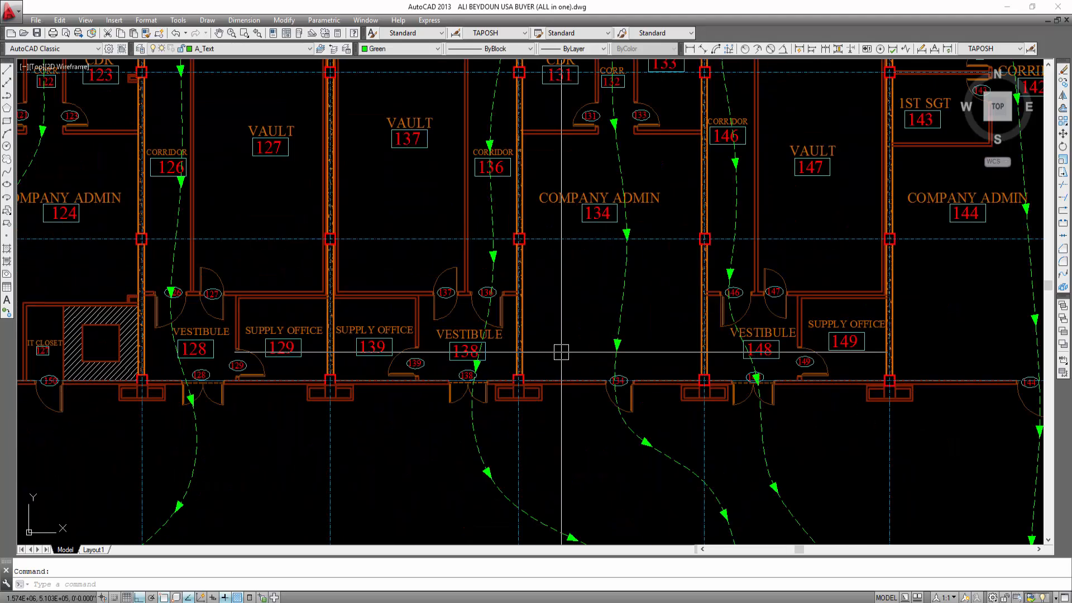
scroll(562, 363, "up", 2)
scroll(575, 391, "down", 3)
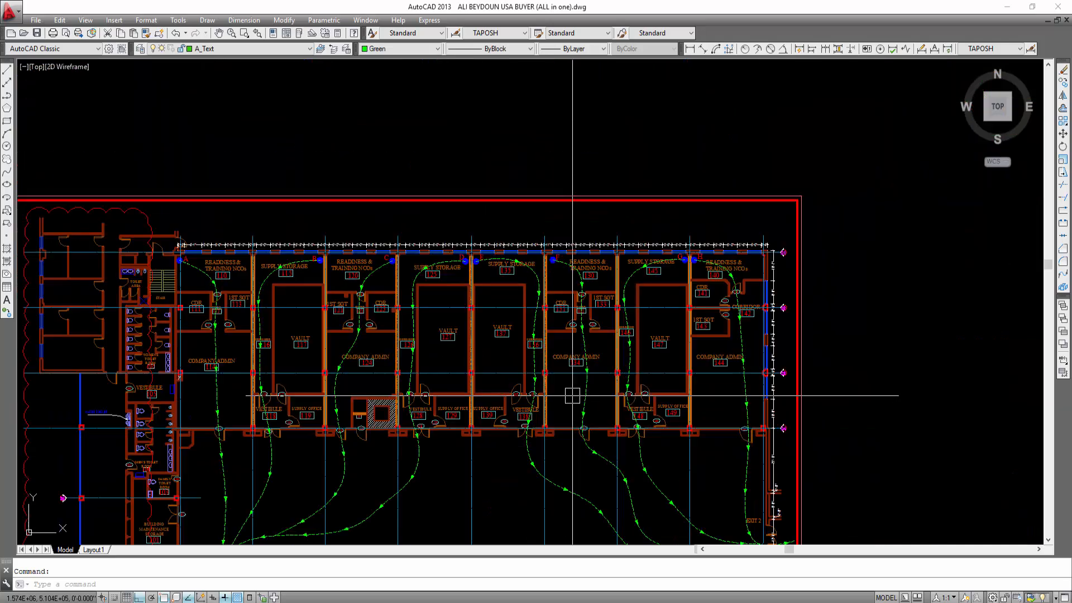
Compare the plan's west rooms around company admin 114 with the east rooms around vault 147 and corridor 142
middle_click_drag(118, 336, 148, 281)
scroll(290, 295, "up", 3)
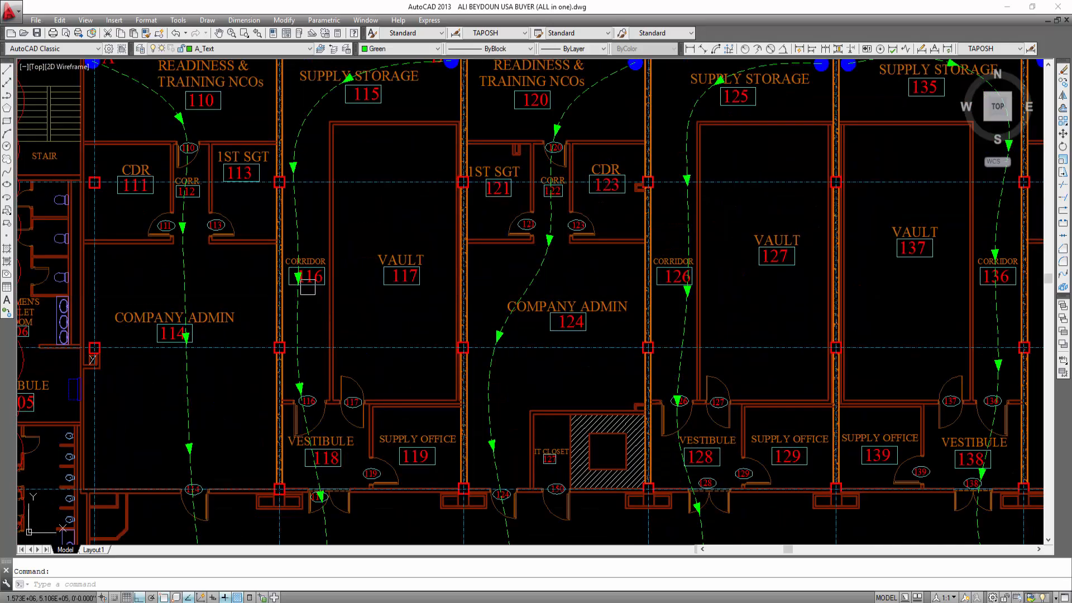
middle_click_drag(312, 279, 279, 378)
scroll(339, 329, "down", 3)
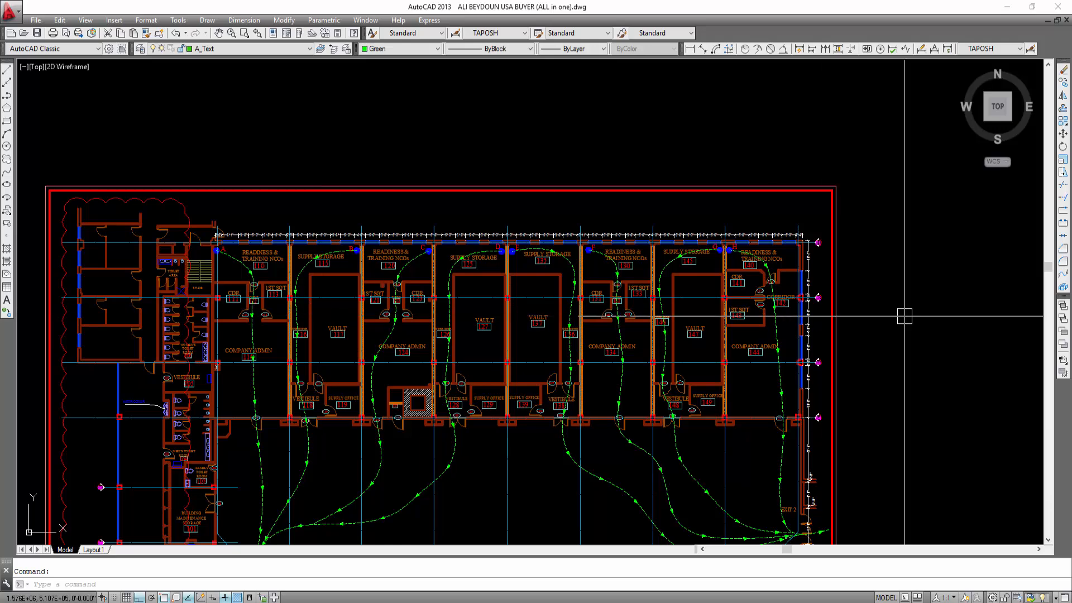
middle_click_drag(904, 313, 888, 257)
scroll(889, 254, "up", 2)
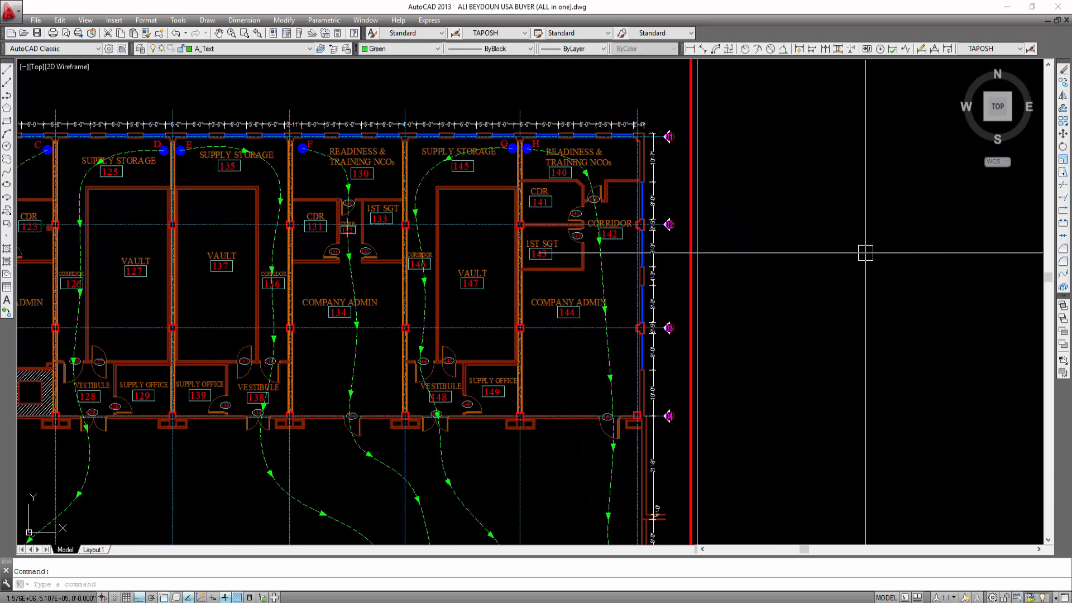
scroll(867, 253, "down", 3)
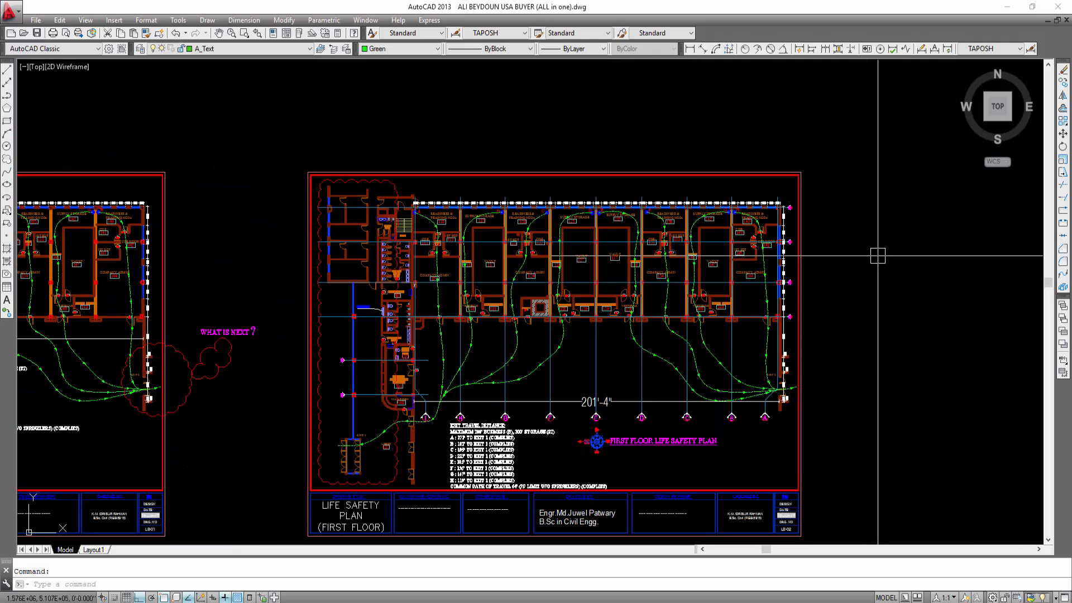
middle_click_drag(878, 254, 843, 251)
scroll(679, 270, "up", 4)
middle_click_drag(679, 270, 710, 383)
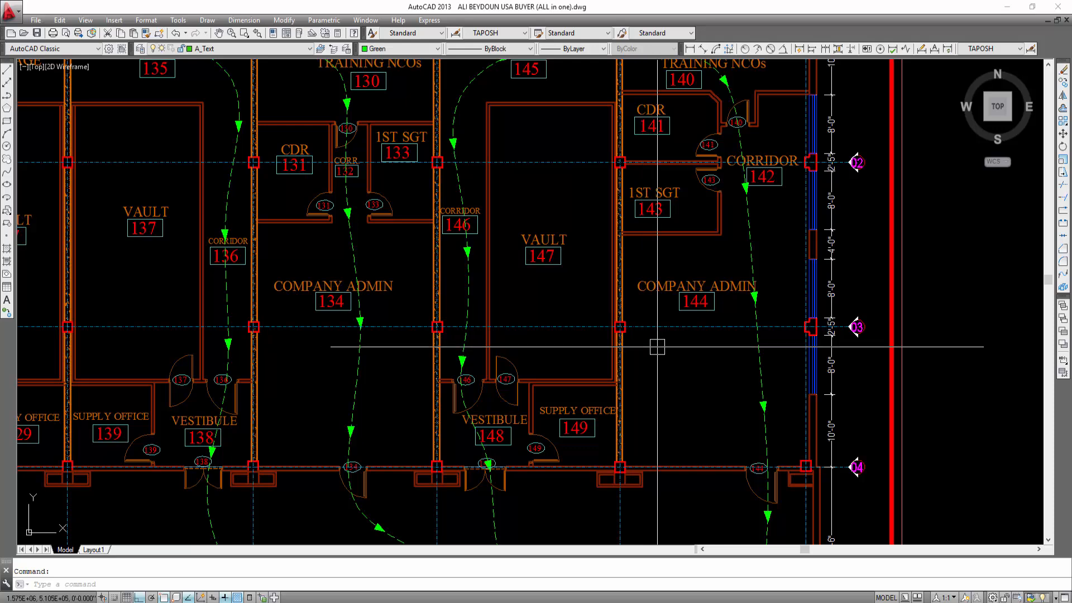
Find the separate floor plan copy without exit paths and grid lines, and examine its rooms
scroll(709, 350, "down", 4)
scroll(708, 350, "down", 2)
mouse_move(752, 356)
middle_mouse_down()
mouse_move(697, 290)
mouse_move(628, 252)
middle_mouse_up()
scroll(594, 285, "down", 4)
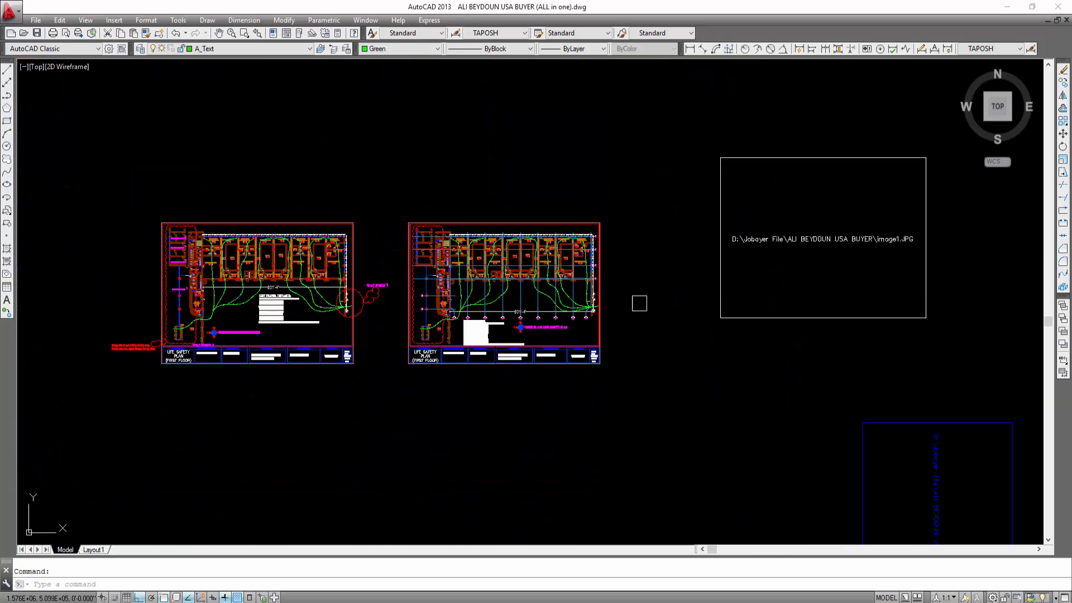
middle_click_drag(705, 317, 578, 209)
scroll(567, 212, "down", 5)
scroll(785, 302, "up", 10)
scroll(534, 281, "up", 2)
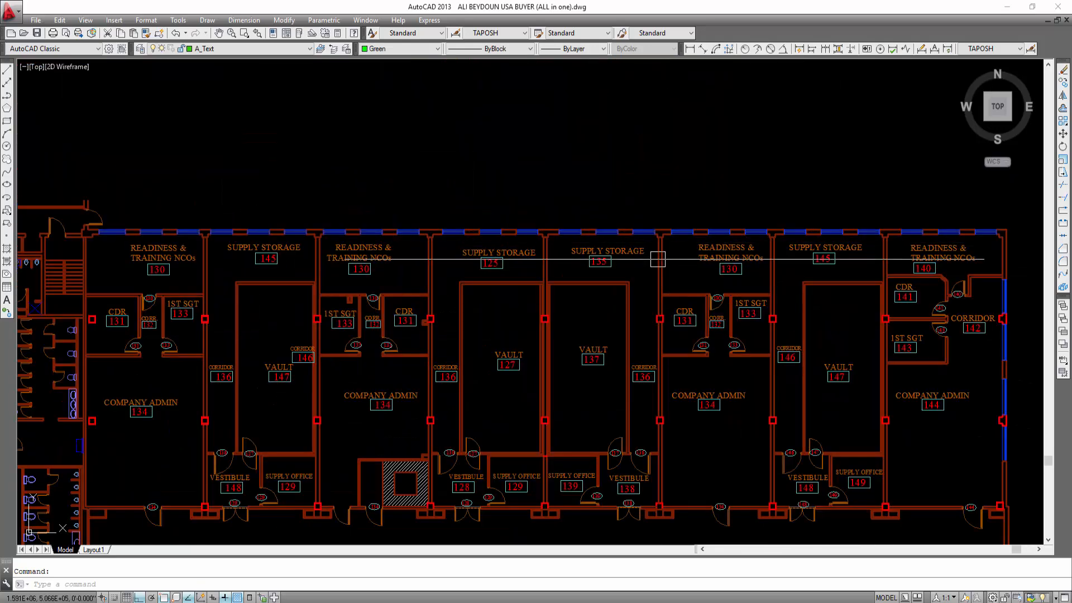
Compare the plain floor plan copy with the exit path plan around readiness & training NCOs 120 and supply storage 125
scroll(306, 278, "up", 4)
scroll(419, 359, "down", 8)
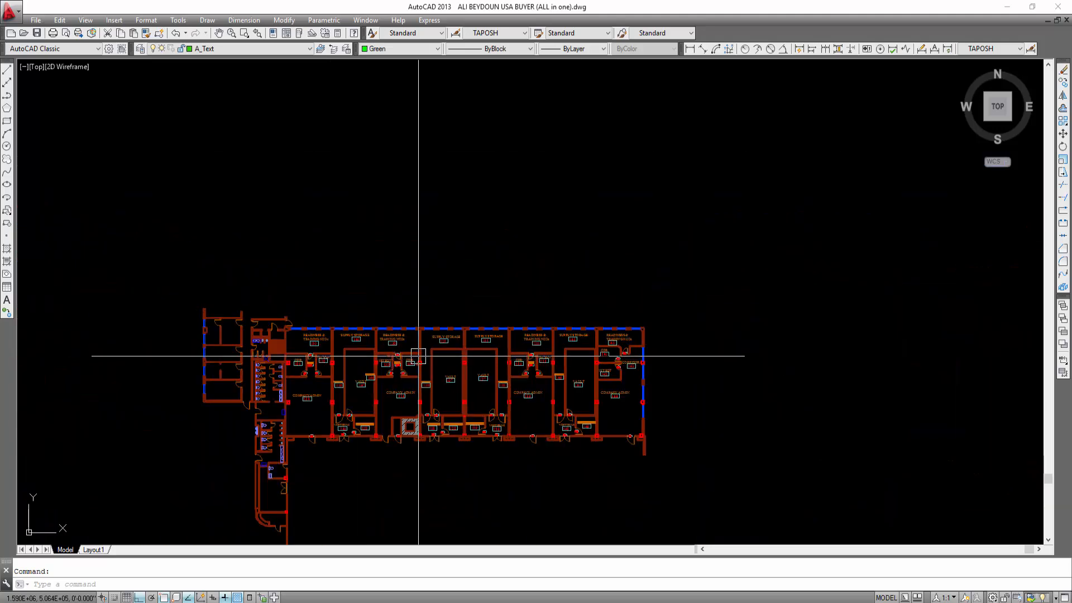
middle_click_drag(532, 335, 594, 455)
scroll(594, 455, "down", 4)
scroll(610, 383, "up", 6)
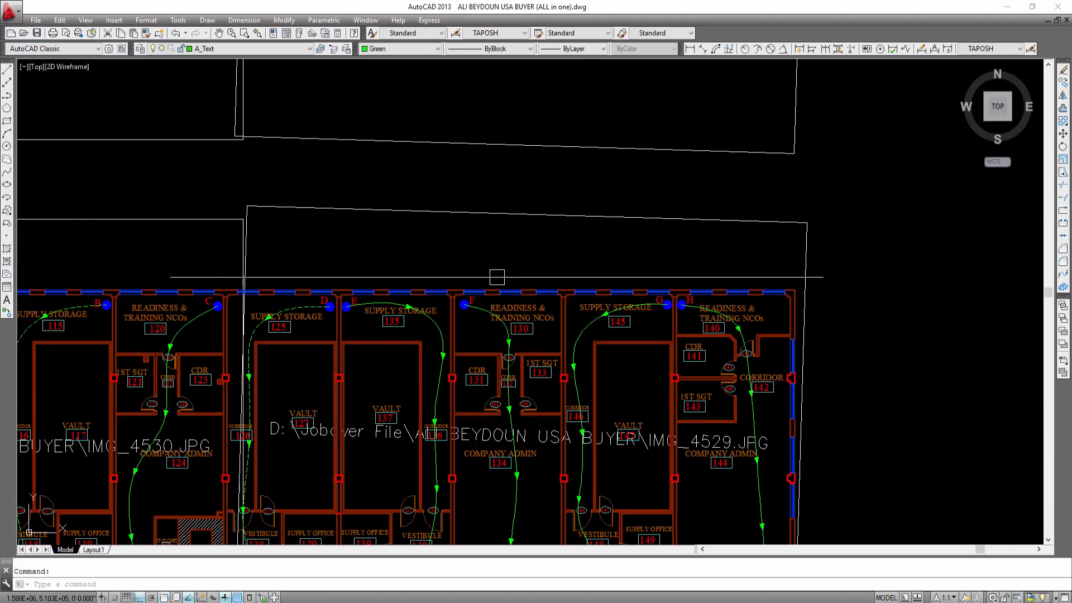
middle_click_drag(316, 366, 432, 356)
scroll(438, 289, "up", 8)
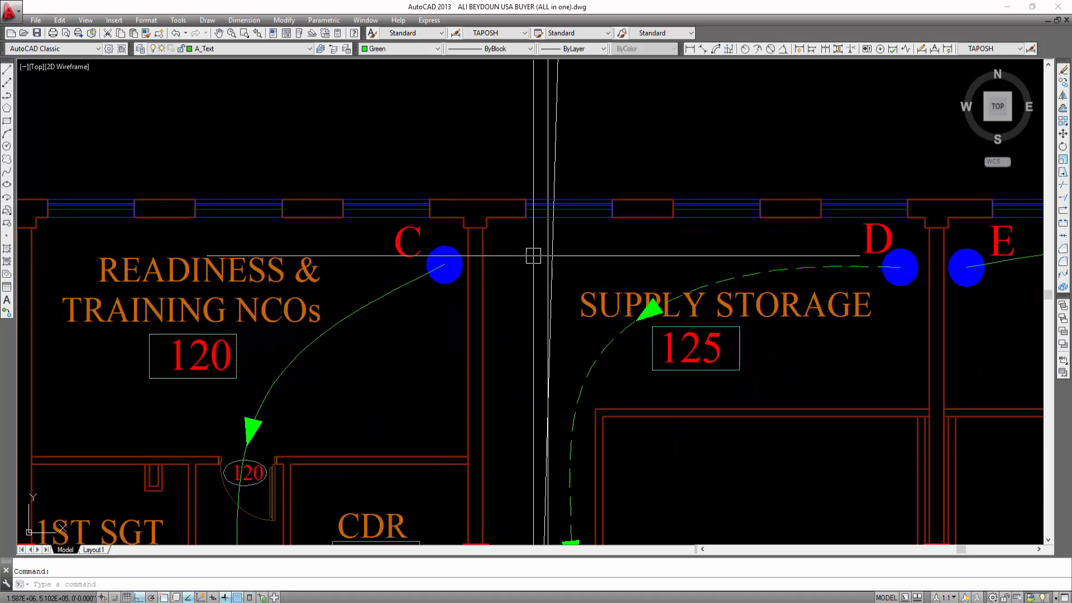
middle_click_drag(555, 287, 541, 330)
scroll(541, 330, "down", 6)
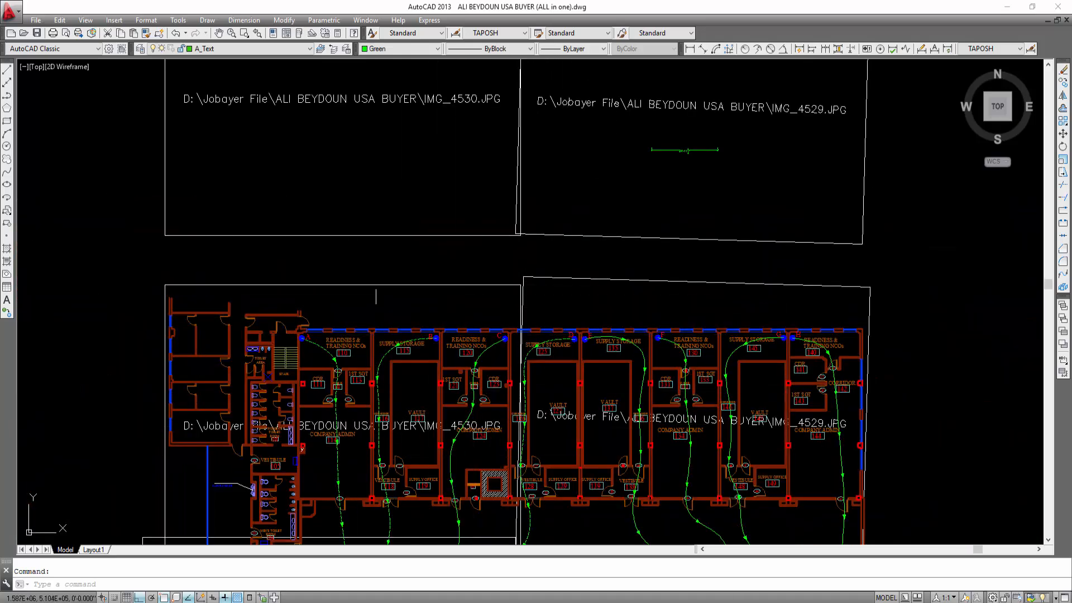
Find the separate plan copy with both exit paths and grid lines, and examine its overall layout
scroll(406, 299, "down", 4)
scroll(406, 299, "down", 6)
scroll(407, 296, "up", 6)
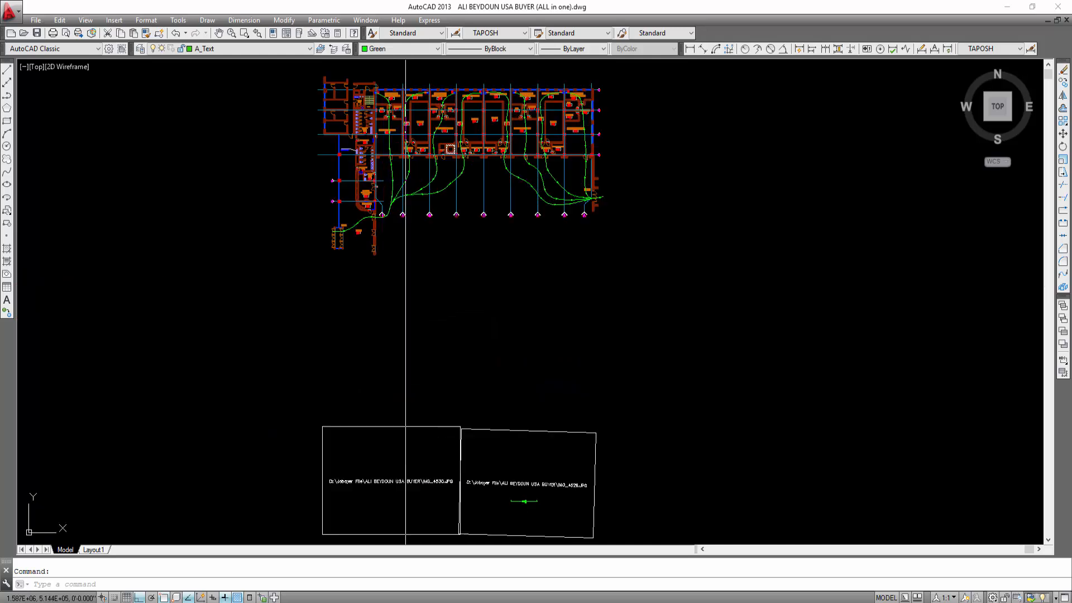
middle_click_drag(477, 175, 504, 259)
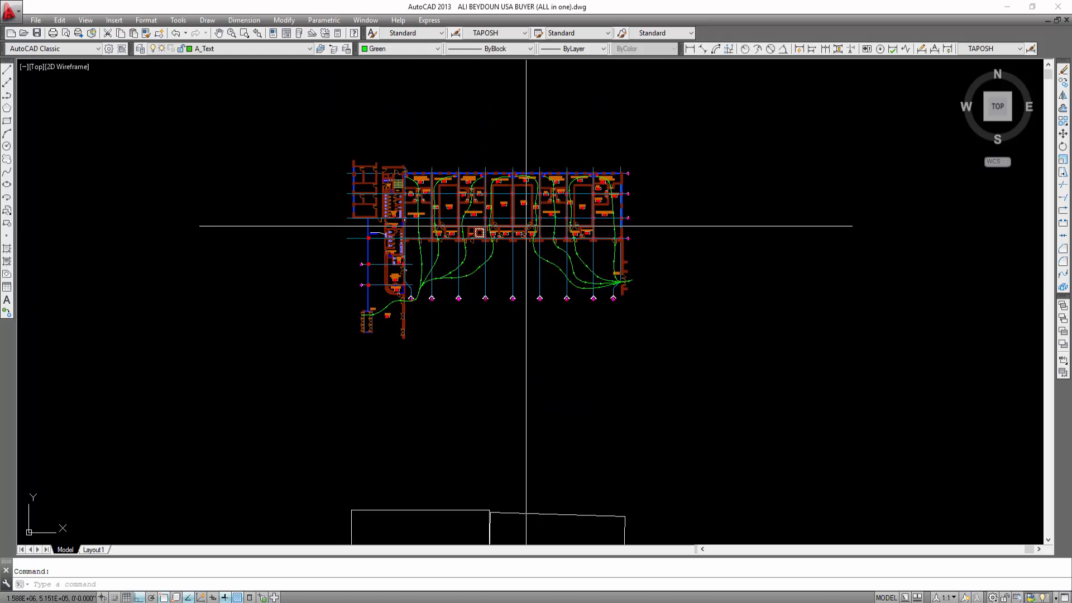
scroll(467, 190, "up", 6)
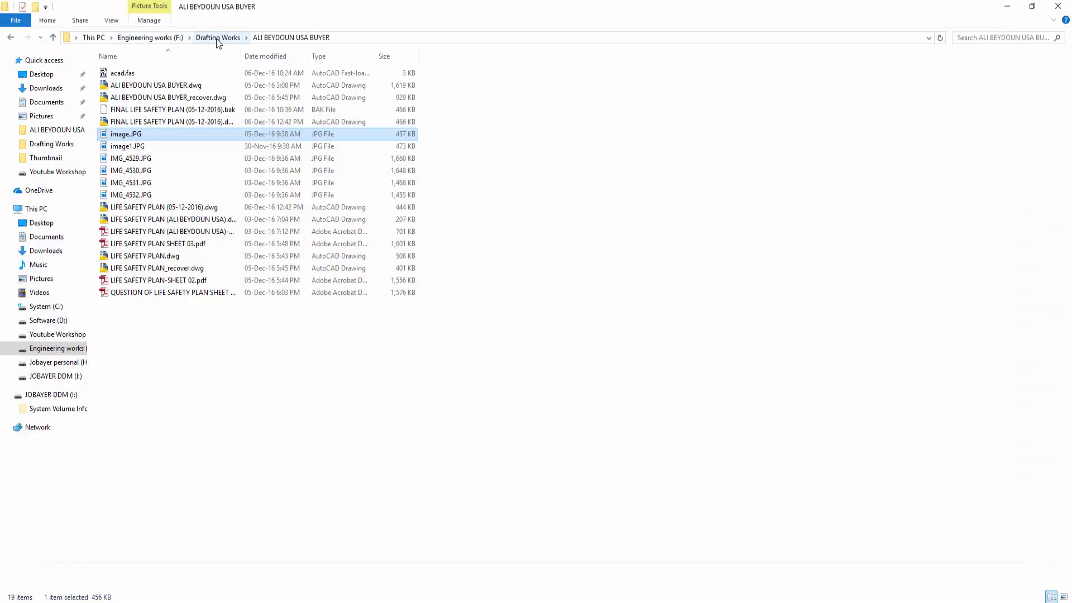
Switch to File Explorer and view the electrical and plumbing floor plan image in the Drafting Works folder
left_click(216, 37)
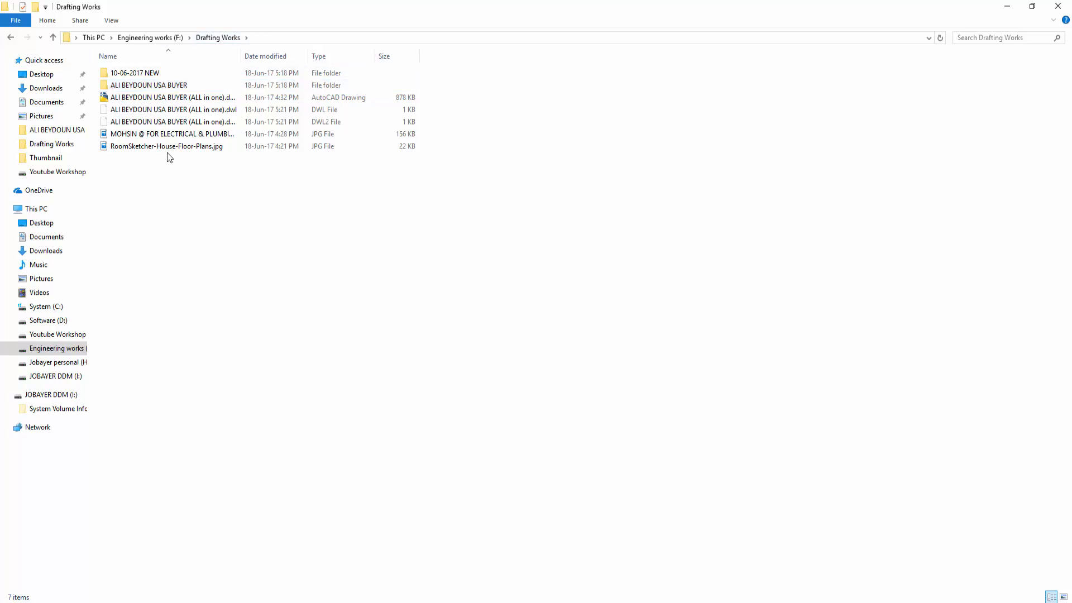
left_click(129, 145)
left_click(140, 136)
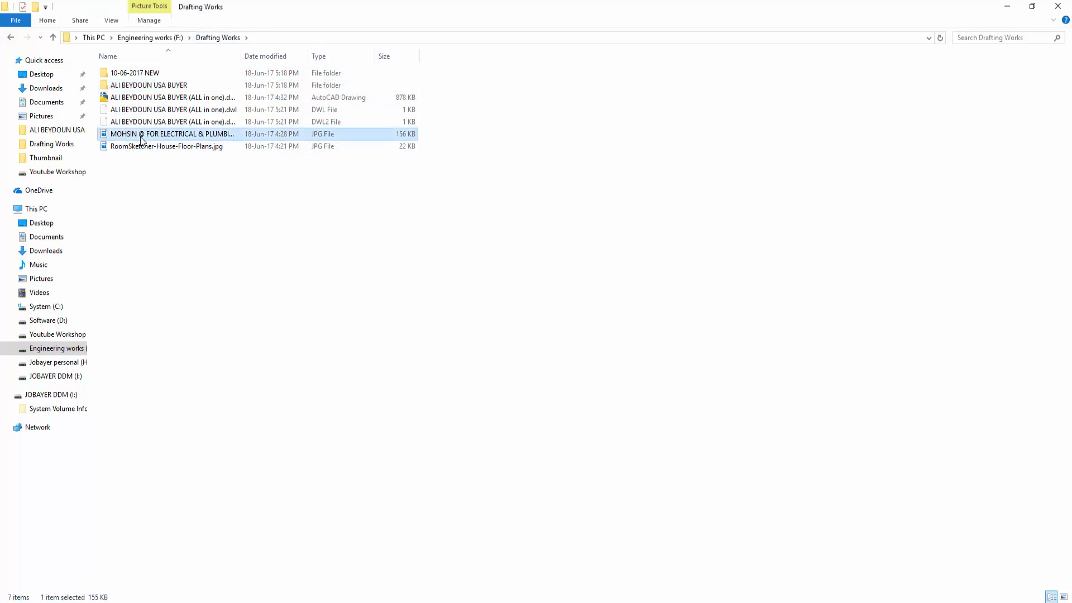
double_click(141, 138)
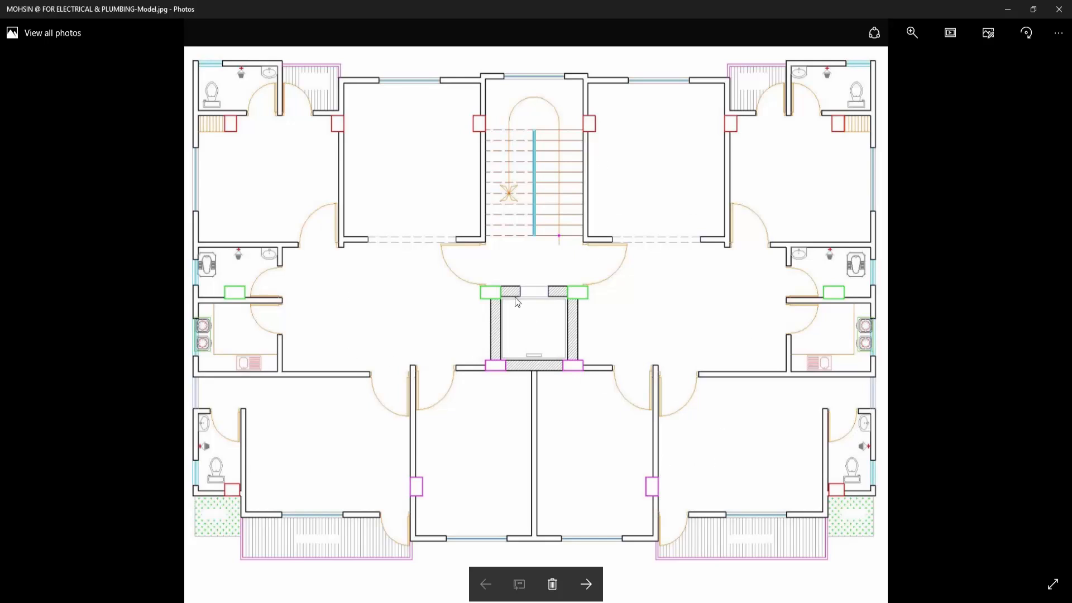
left_click(1000, 10)
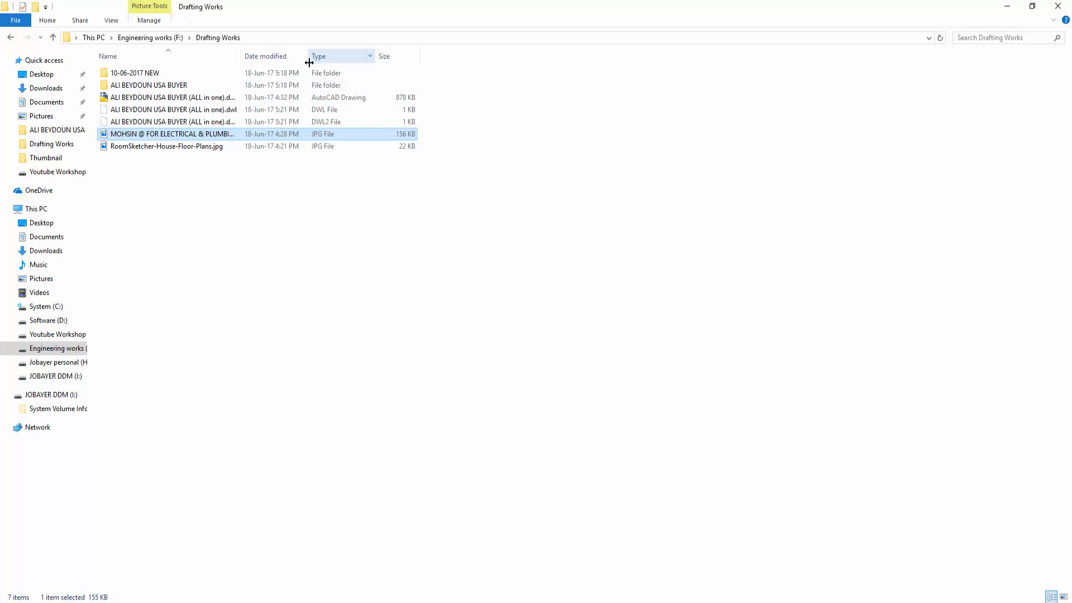
left_click_drag(308, 54, 424, 83)
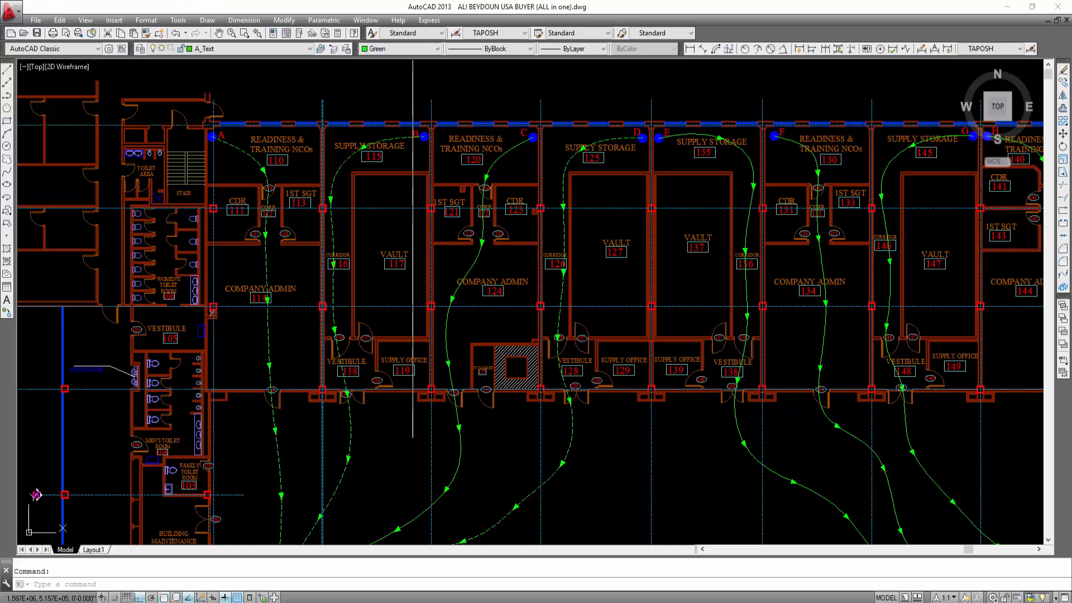
Return to AutoCAD and start a new drawing from the acad.dwt template
scroll(417, 200, "down", 5)
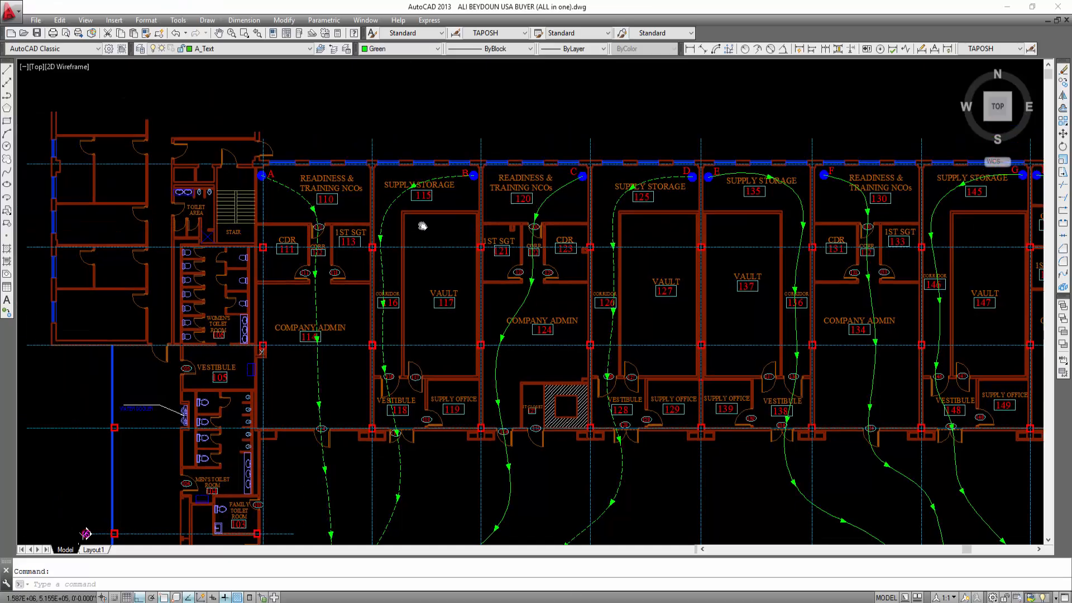
scroll(437, 231, "down", 4)
mouse_move(263, 313)
middle_mouse_down()
mouse_move(642, 196)
mouse_move(691, 197)
middle_mouse_up()
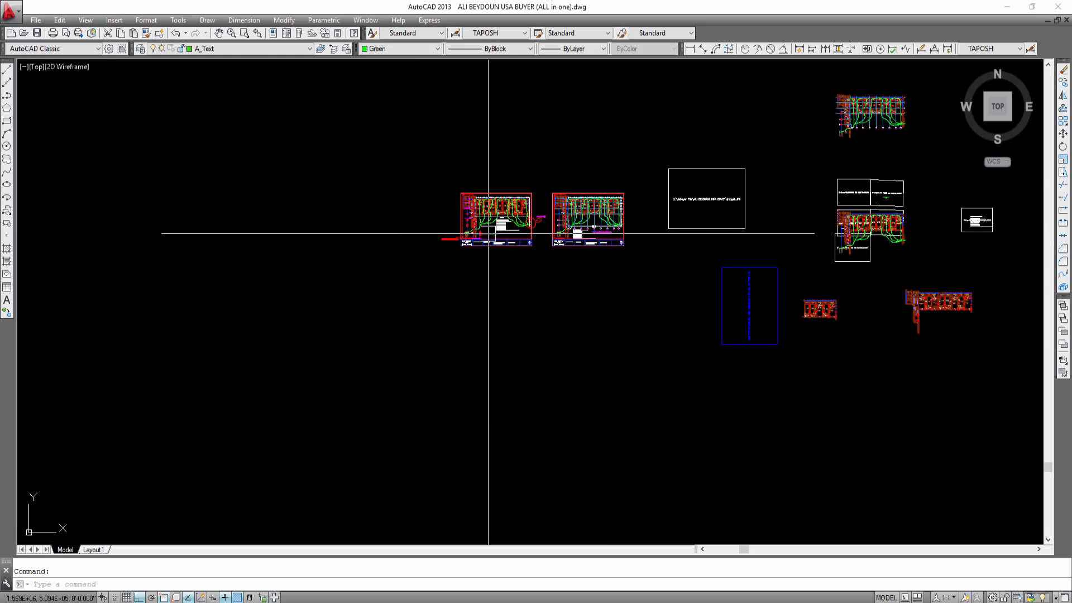
middle_click_drag(378, 313, 428, 308)
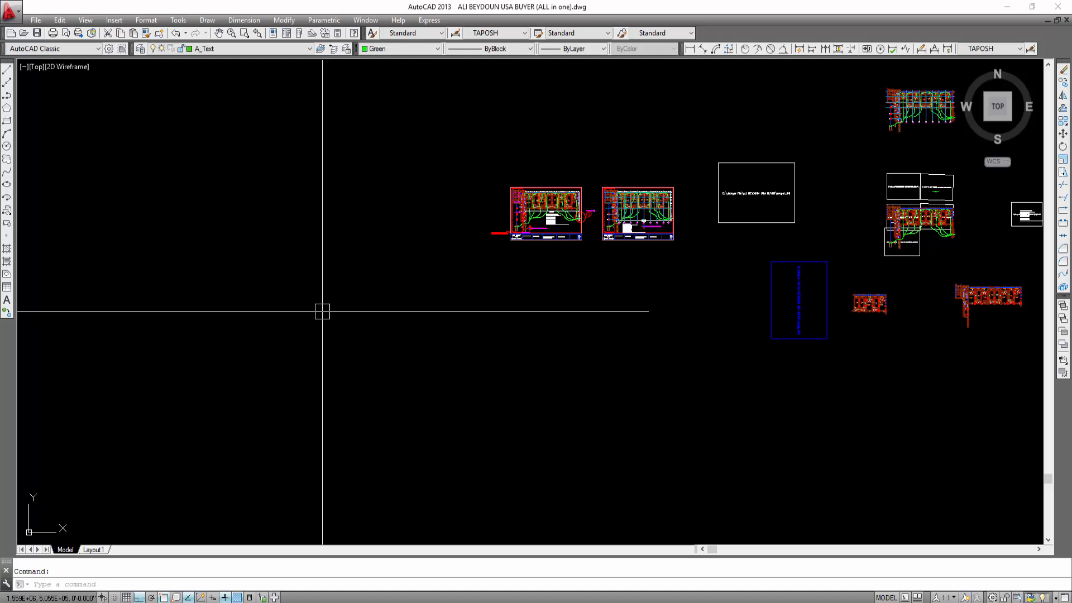
left_click(35, 19)
left_click(58, 32)
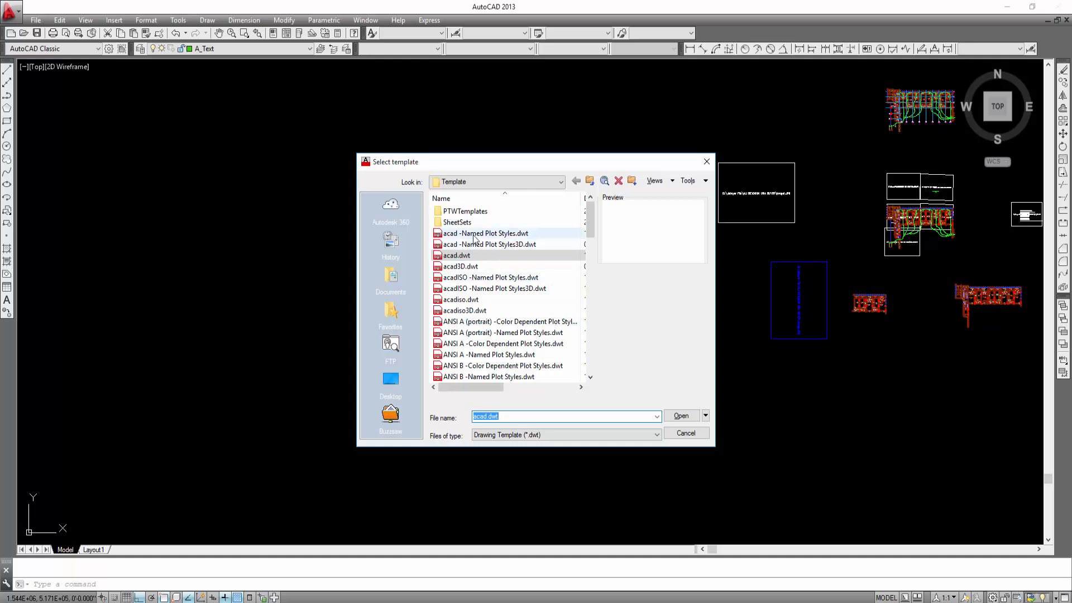
left_click(681, 416)
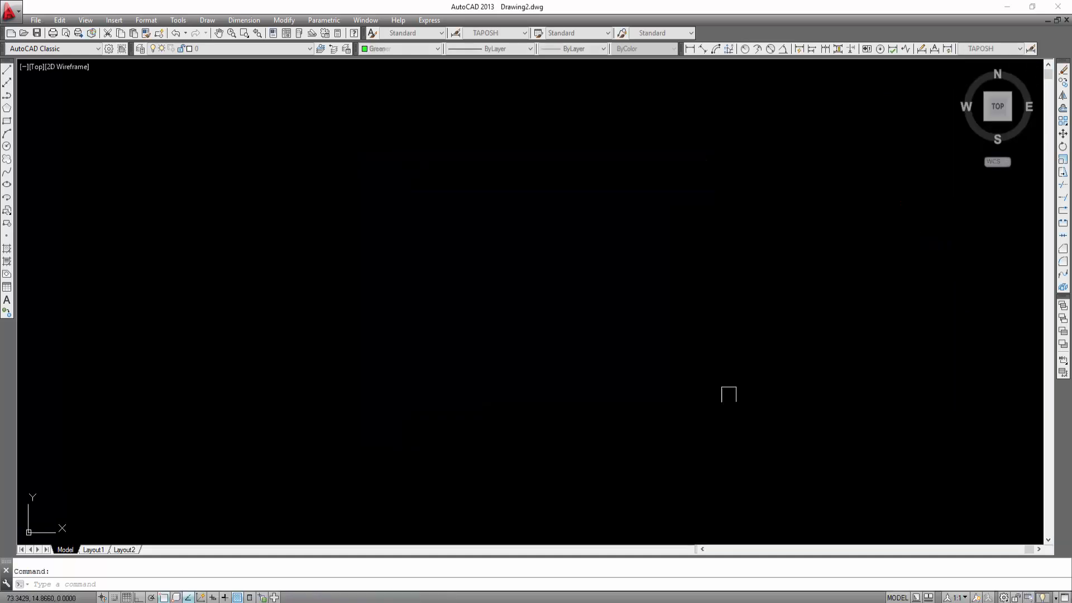
key("Escape")
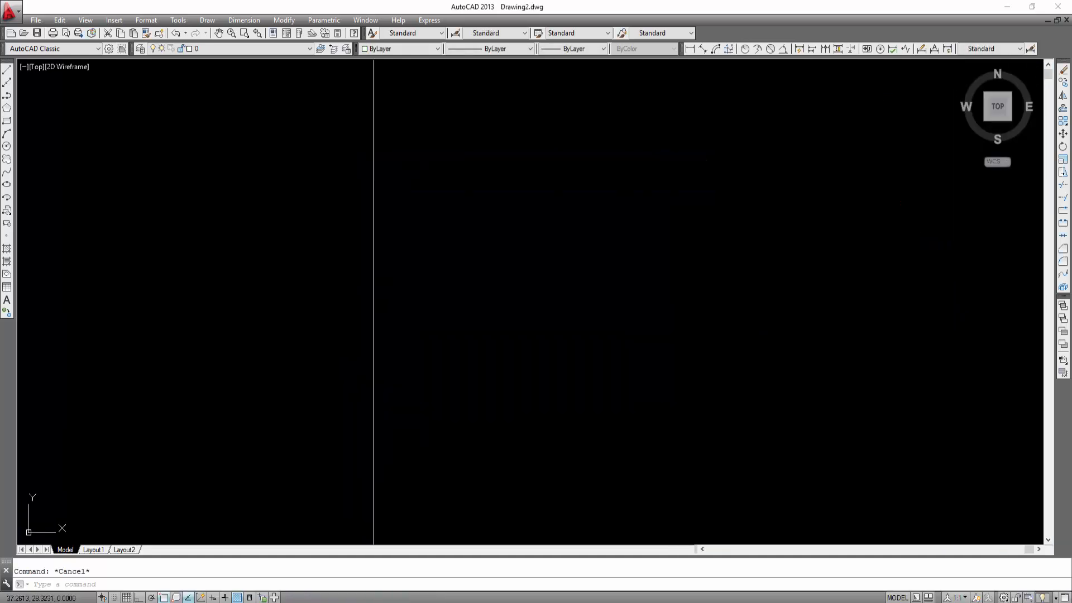
Save the new drawing as "Drafting works" in the Drafting Works folder, in AutoCAD 2007/LT2007 format
left_click(35, 20)
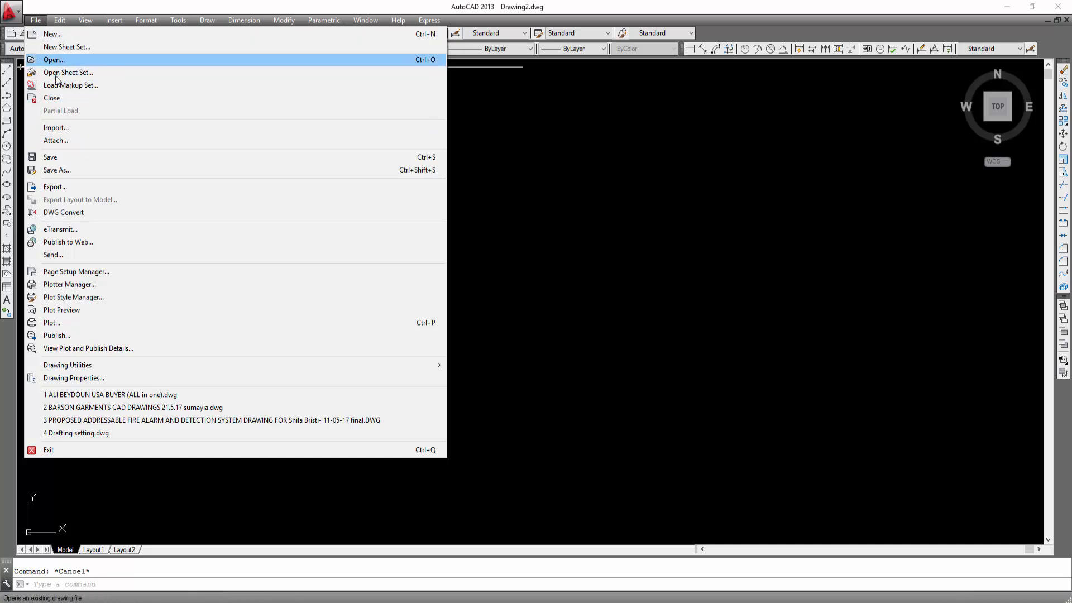
left_click(61, 170)
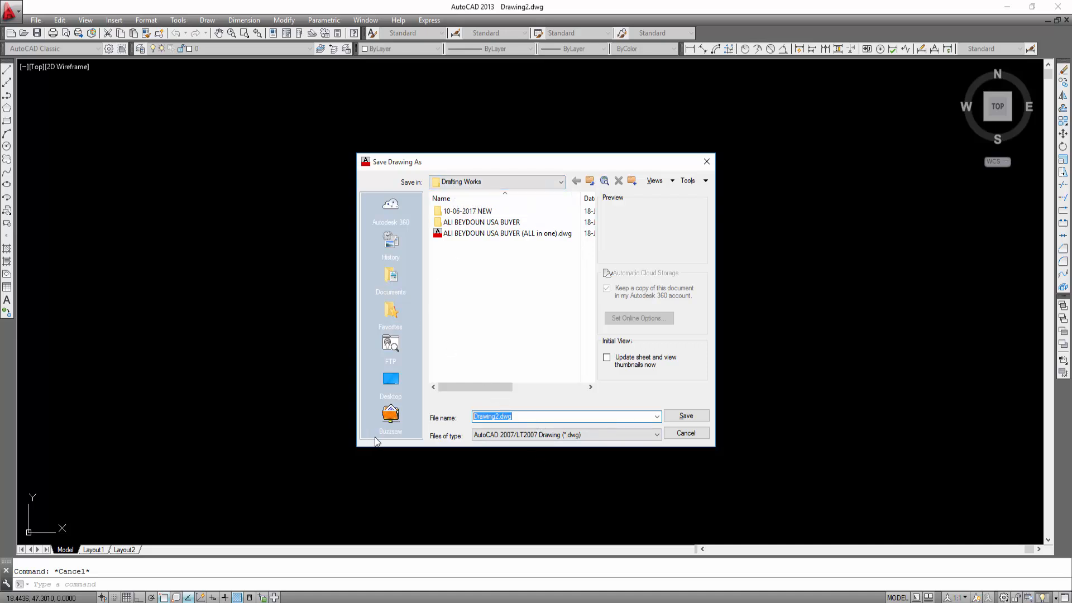
type("Drafting works")
left_click(686, 416)
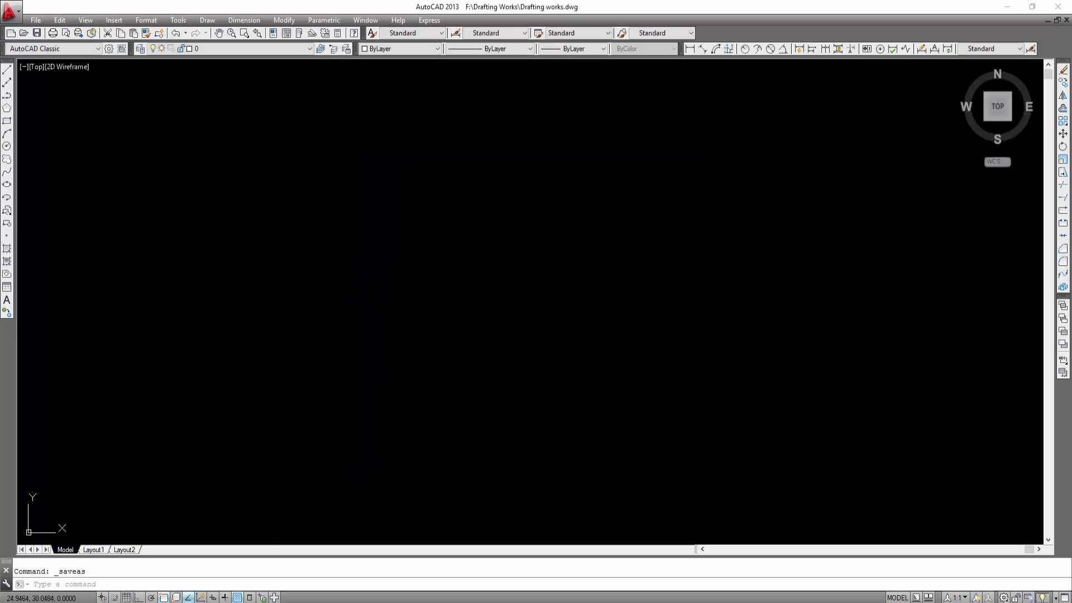
key("Escape")
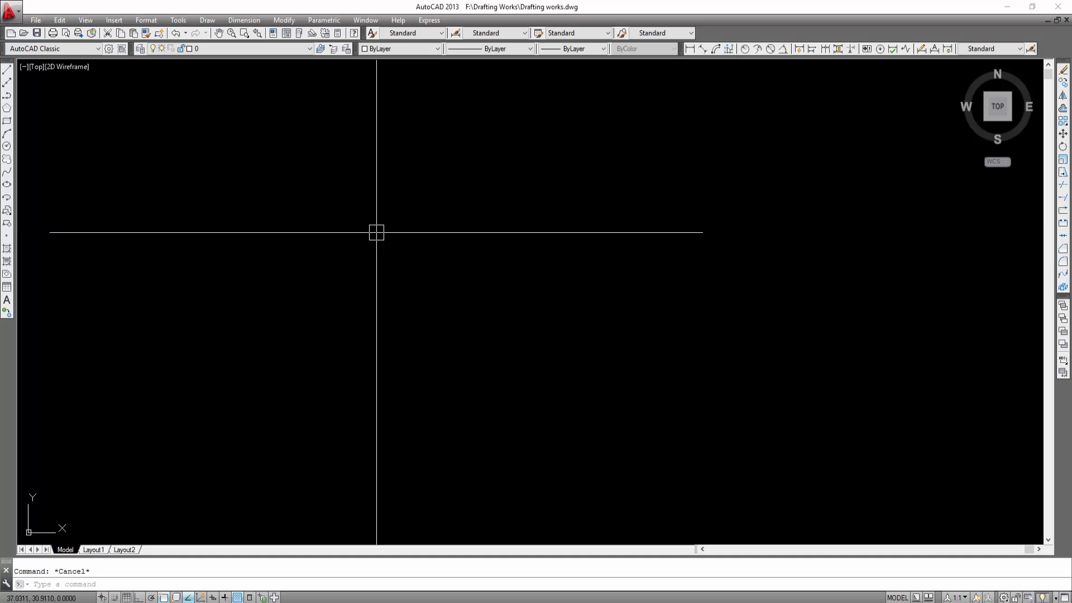
Check the reference floor plan image and set the drawing's length units to Engineering with 0'-0" precision
type("UNIT")
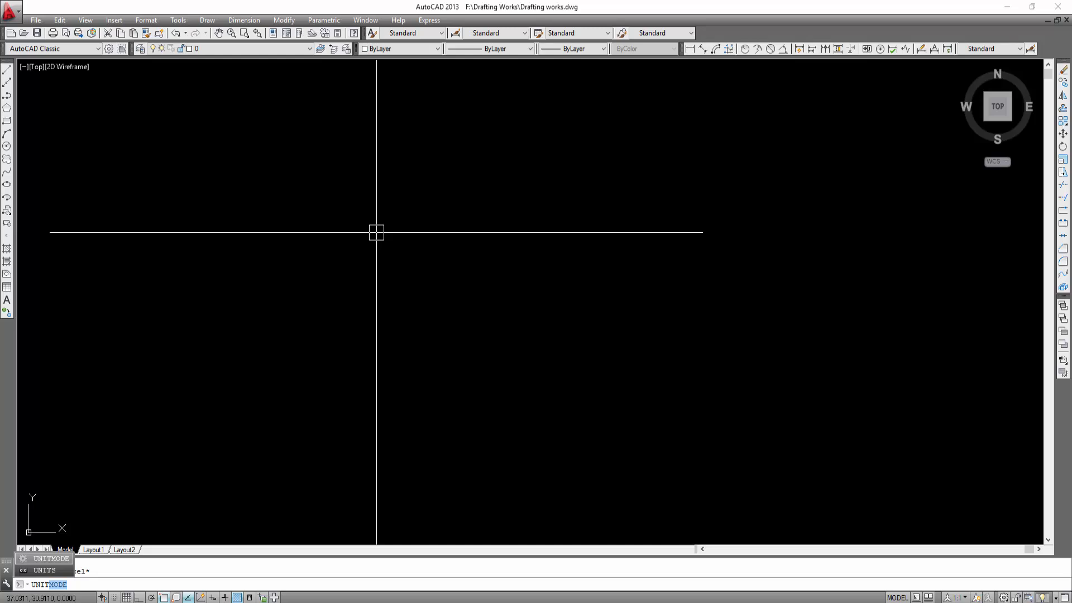
type("S")
key("Return")
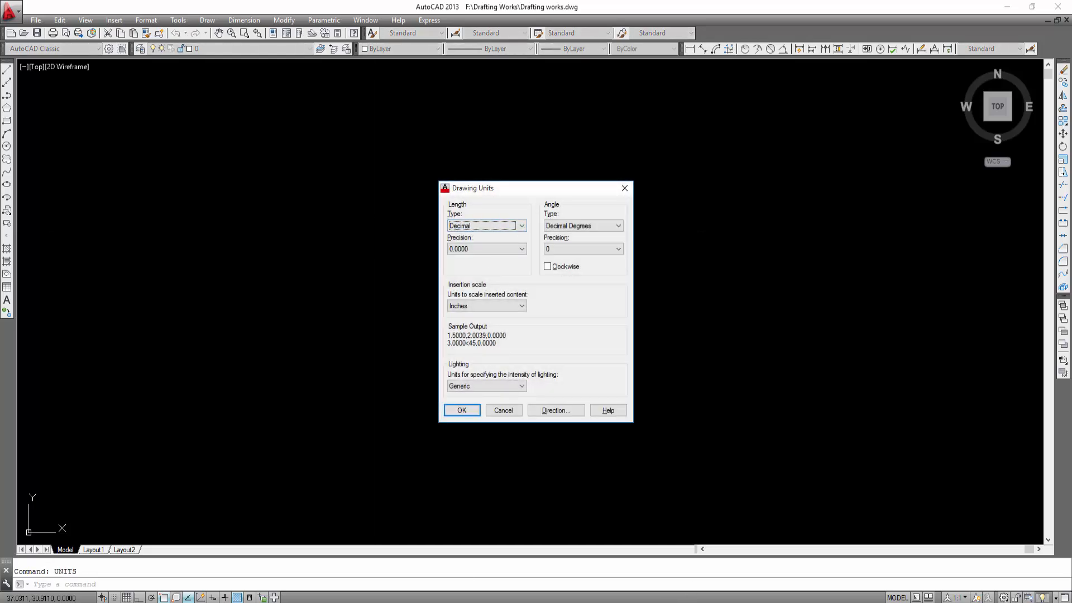
left_click(615, 602)
left_click(674, 561)
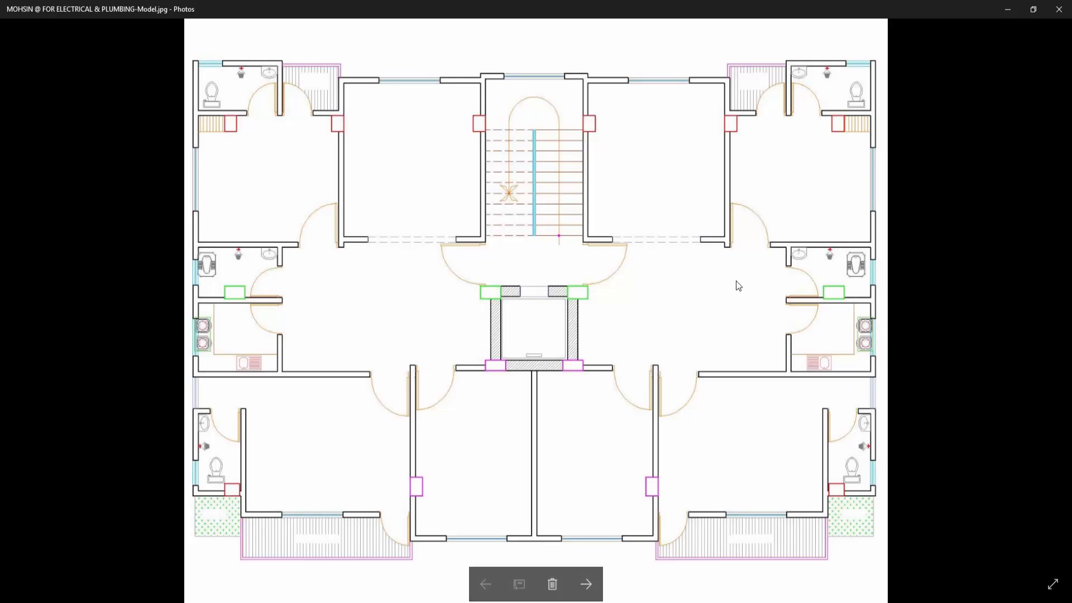
left_click(1007, 10)
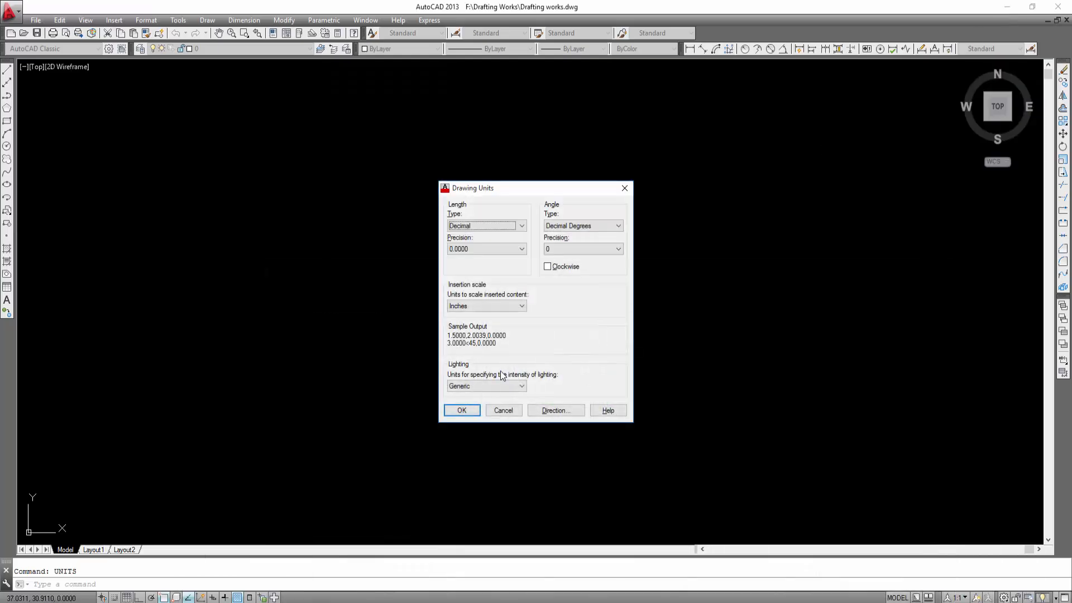
left_click(481, 226)
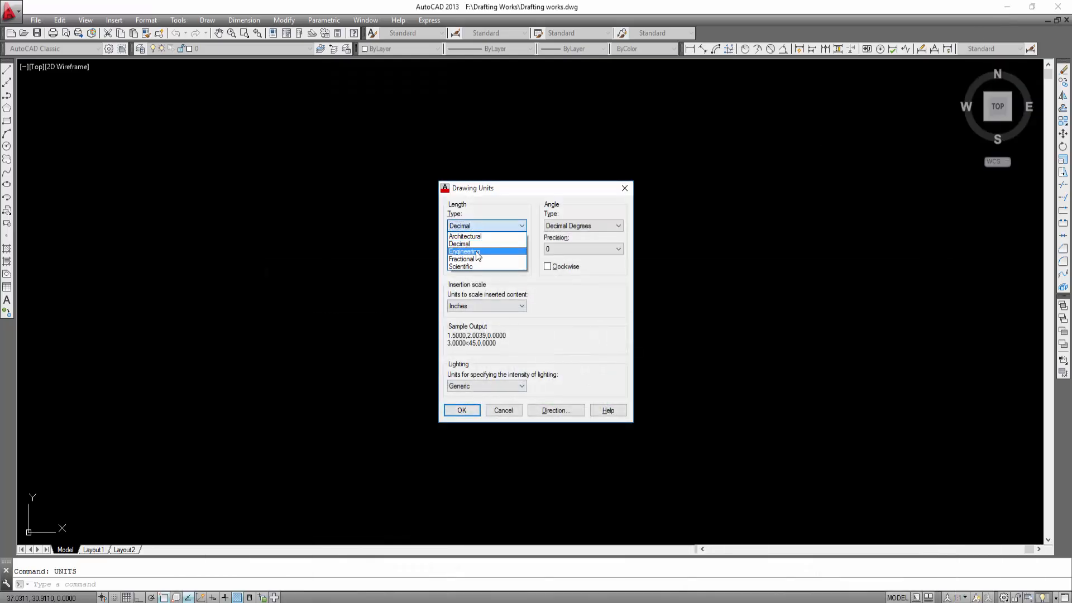
left_click(475, 250)
left_click(479, 248)
left_click(461, 259)
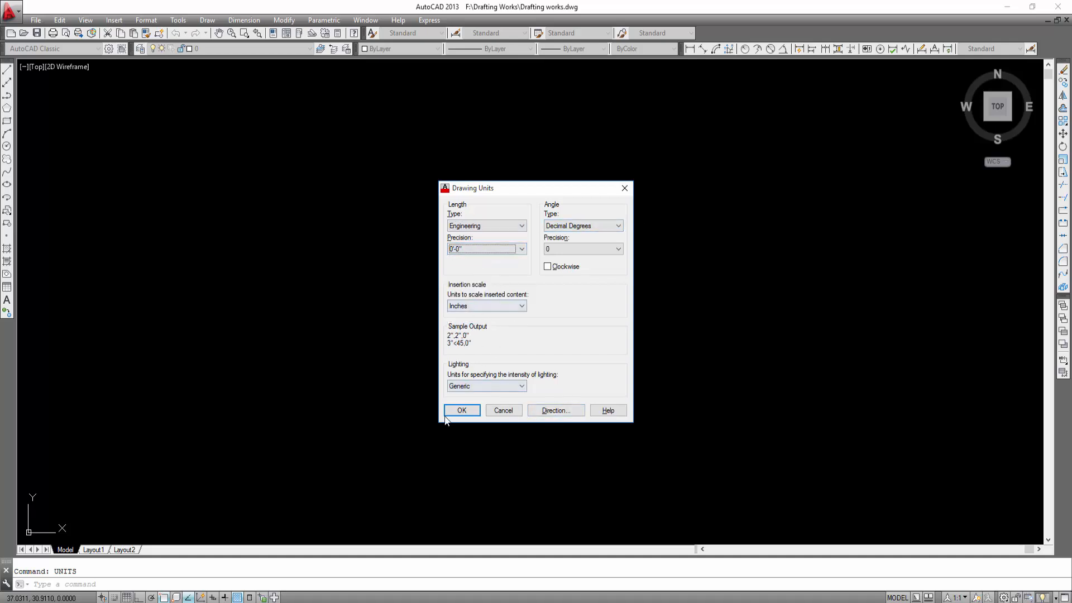
left_click(462, 410)
key("Escape")
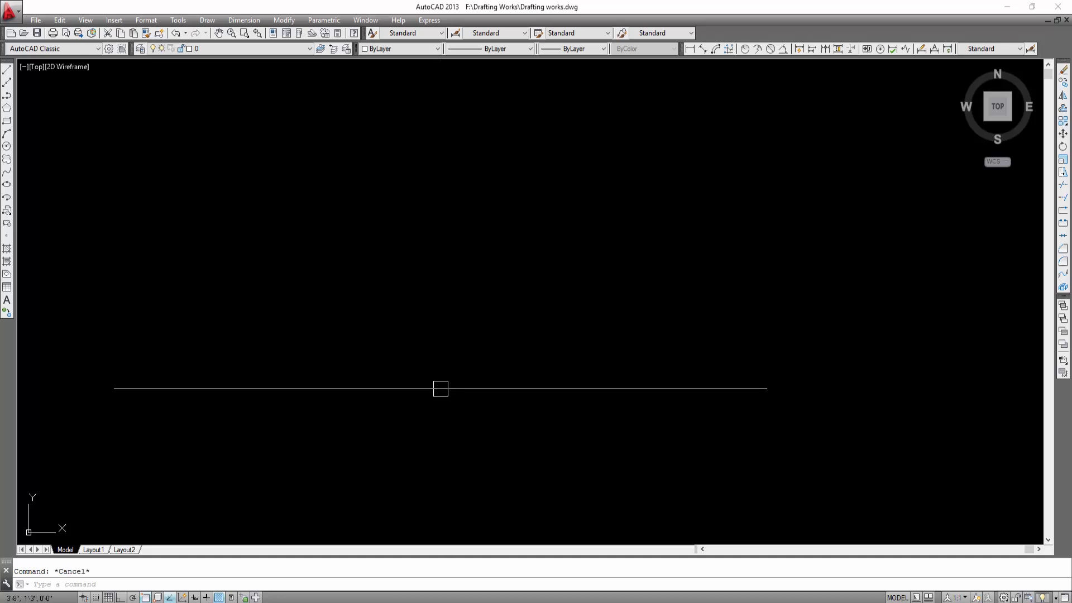
Set the model space limits with the default lower left corner and the upper right corner at 200',200'
type("LIMIt")
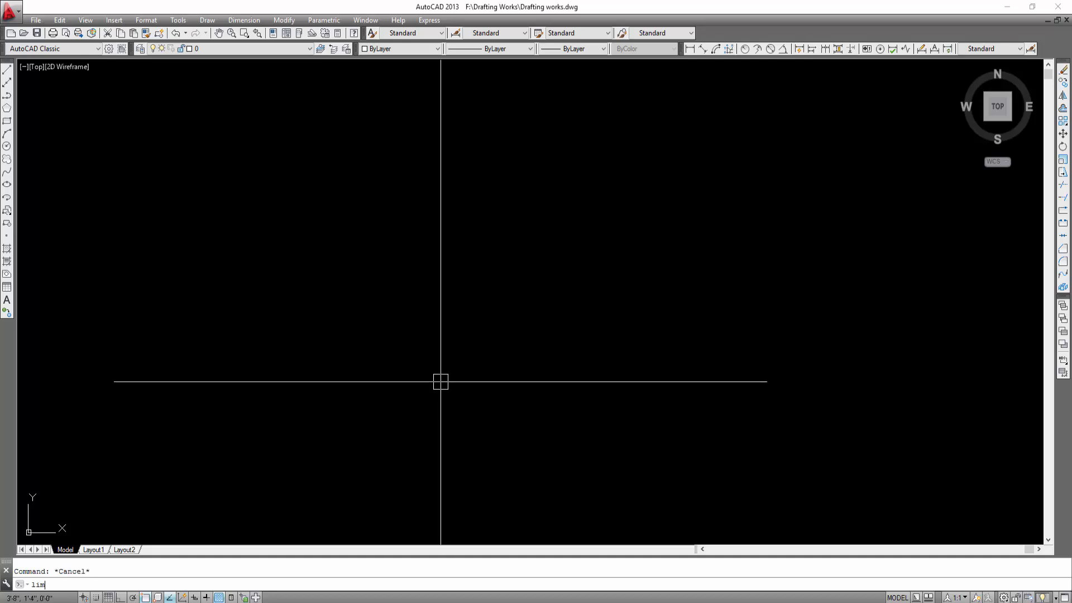
type("s")
key("Return")
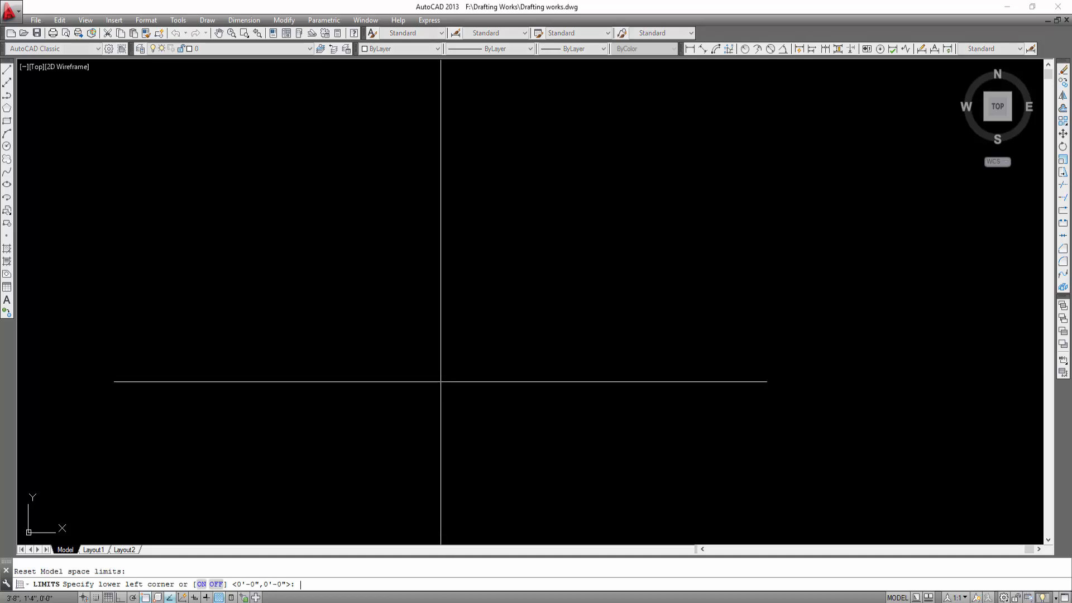
key("Return")
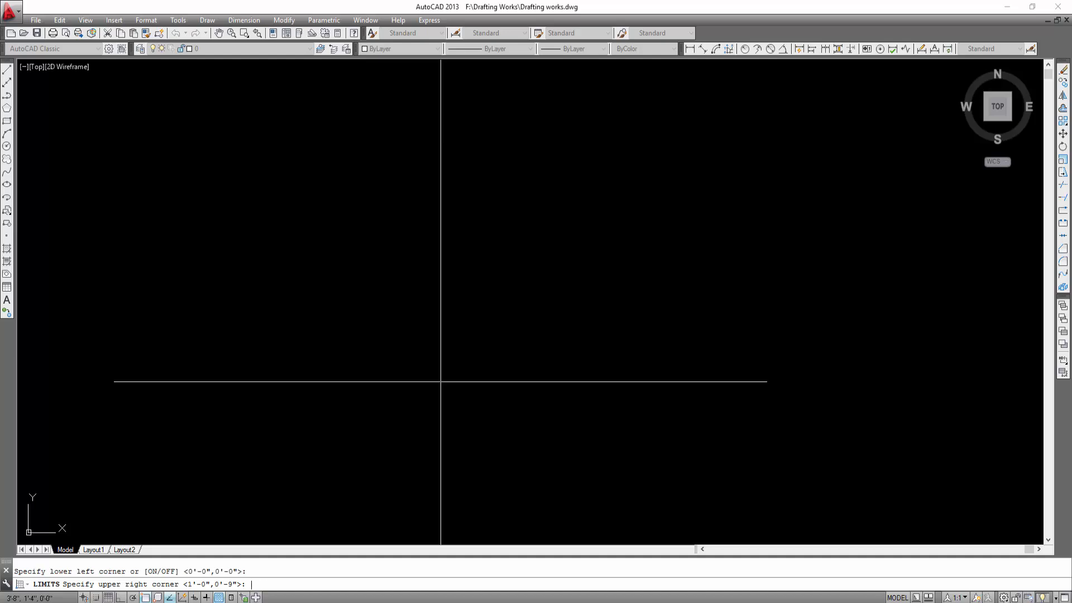
type("200',20")
key("BackSpace")
type("0'")
key("Return")
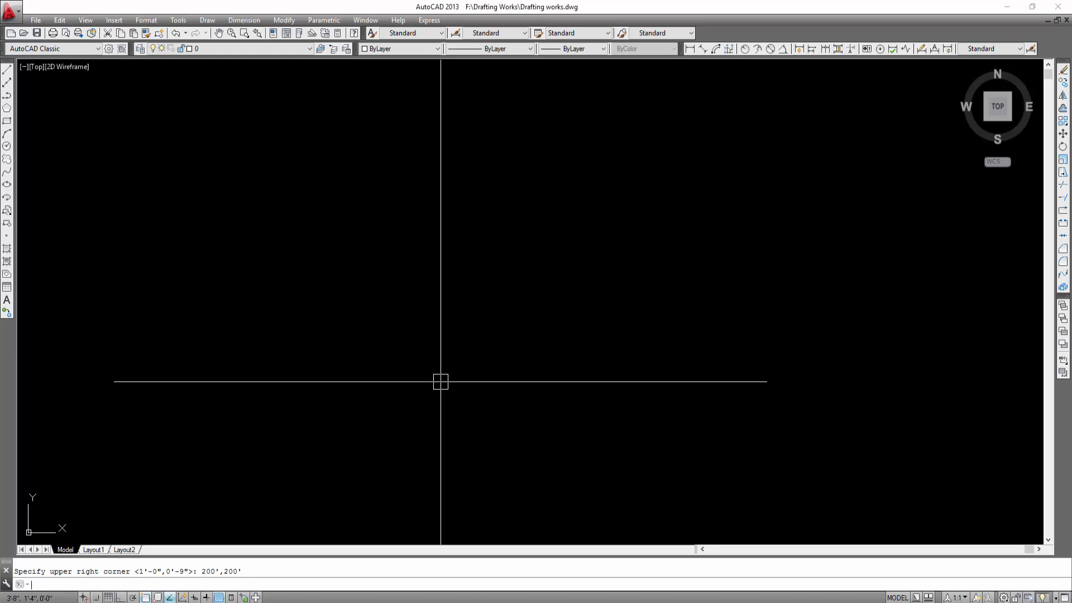
Zoom to the full drawing limits and bring the area around the origin into view
type("z")
key("Return")
type("a")
key("Return")
key("Escape")
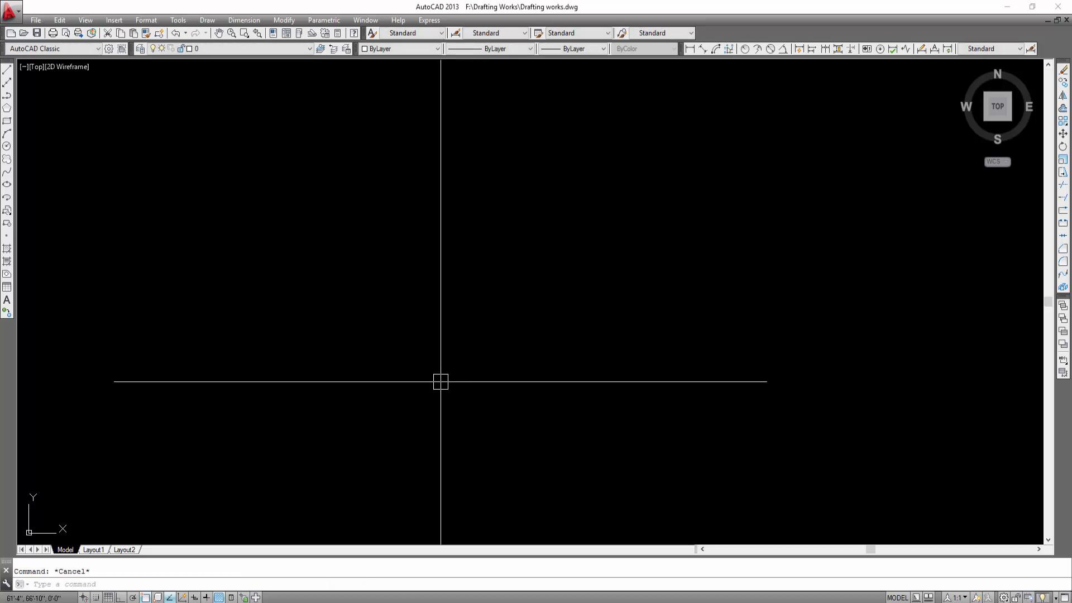
middle_click_drag(124, 282, 200, 205)
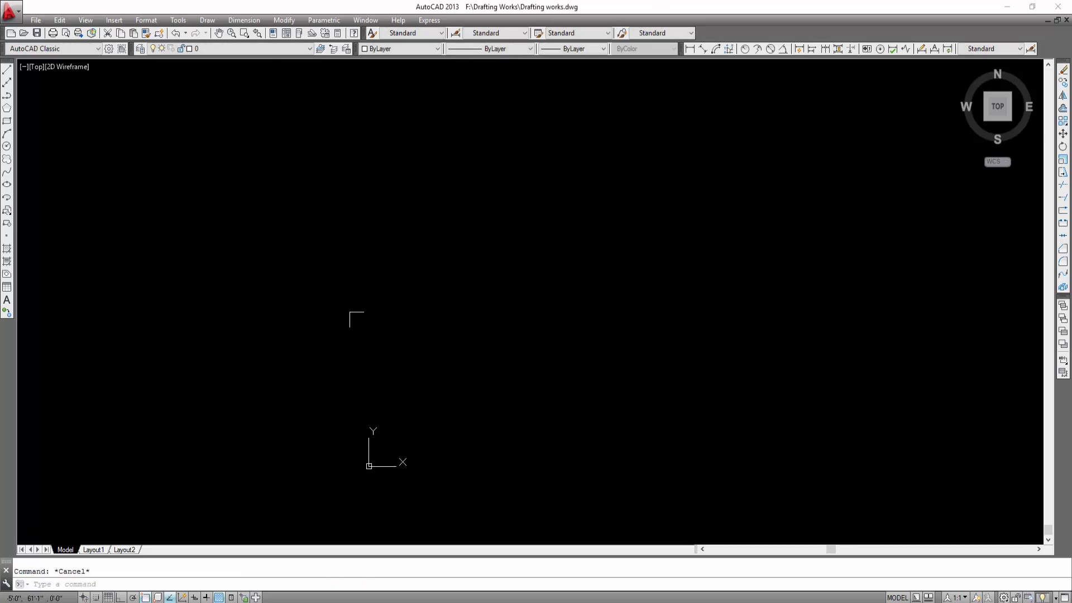
Turn off displaying the UCS icon at the origin and save the drawing
mouse_move(415, 363)
middle_mouse_down()
mouse_move(366, 320)
mouse_move(348, 269)
middle_mouse_up()
middle_click_drag(440, 327, 325, 312)
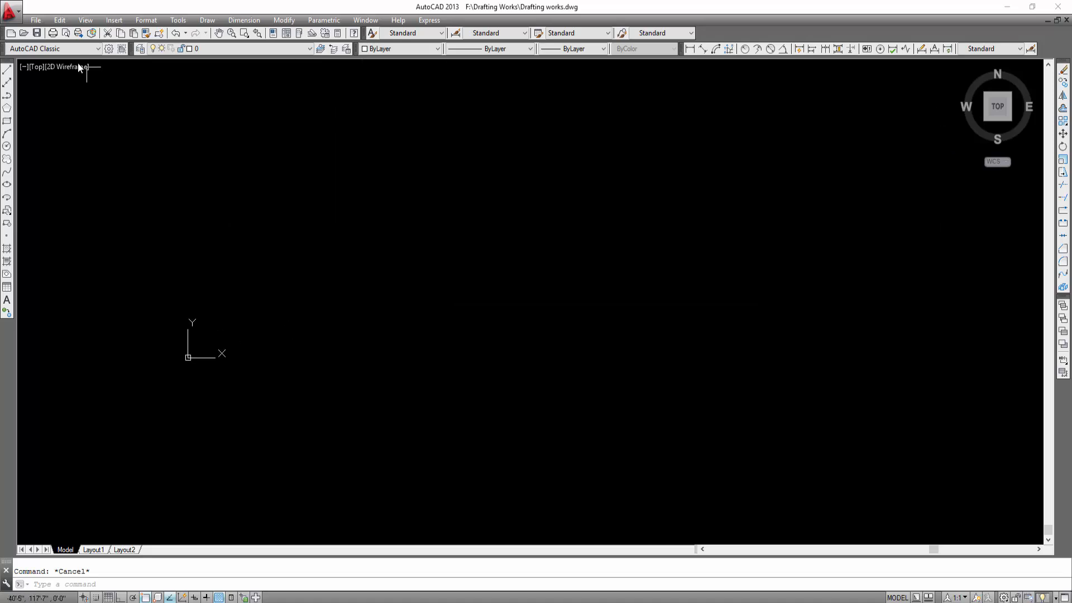
left_click(85, 20)
mouse_move(144, 313)
mouse_move(268, 317)
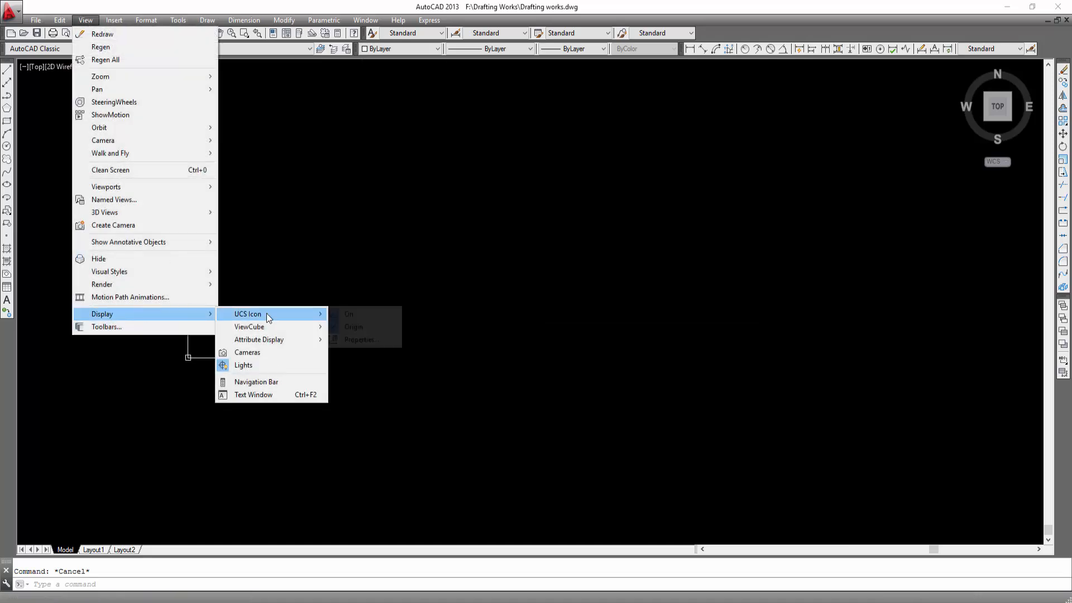
left_click(357, 327)
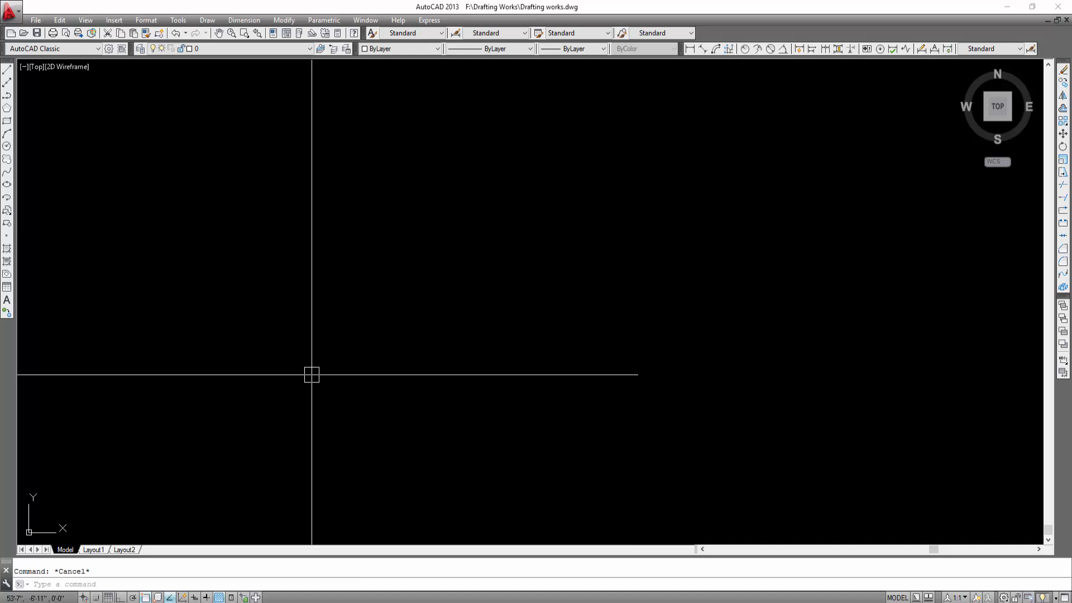
key("ctrl+s")
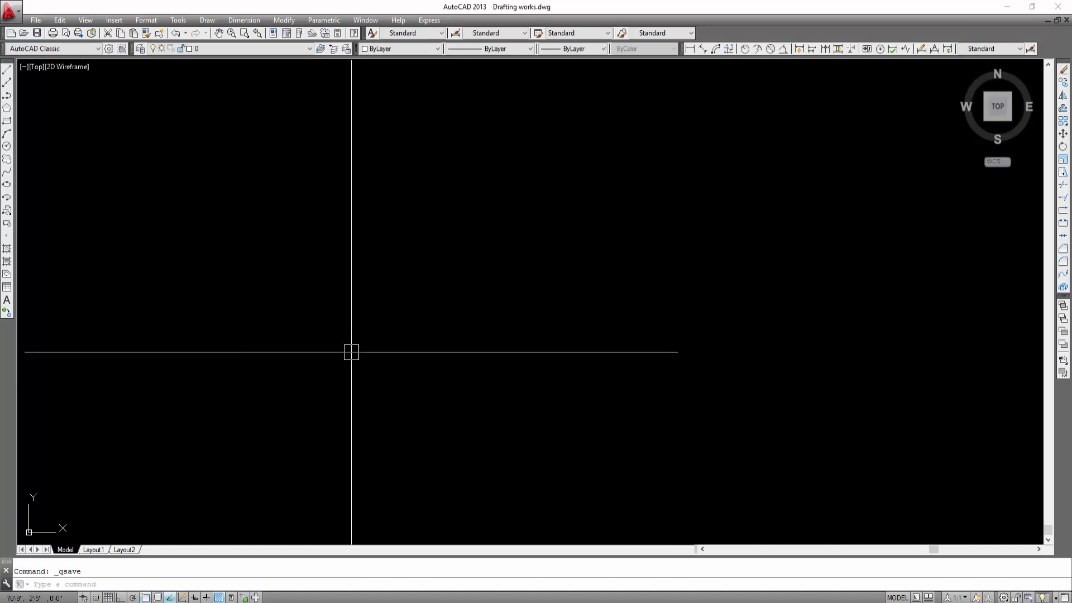
key("Escape")
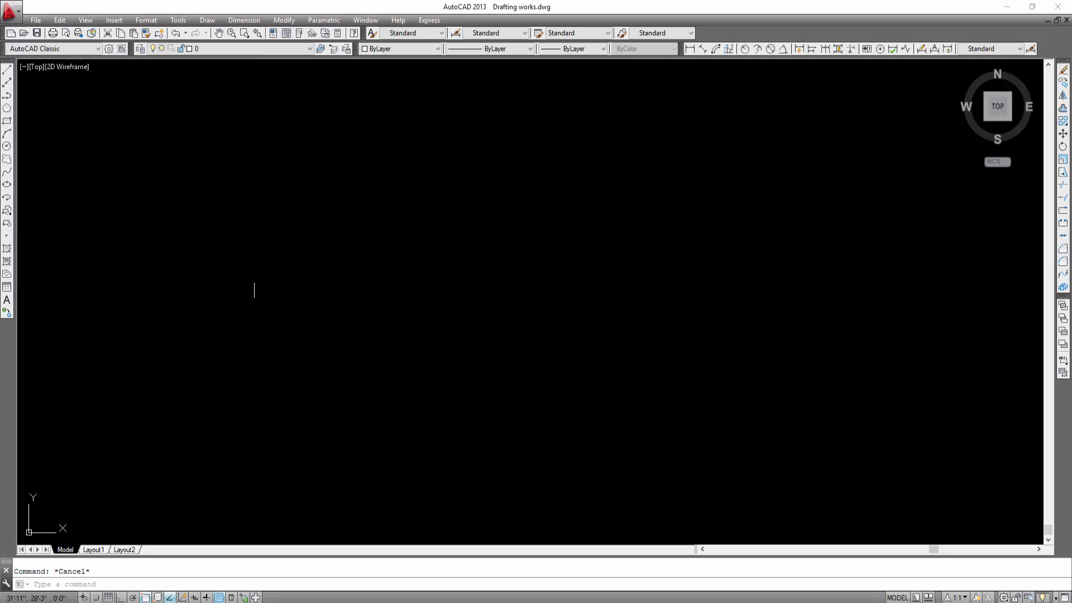
Attach the electrical and plumbing floor plan JPG from the Drafting Works folder as a raster image with a relative path, placing it in model space
left_click(123, 21)
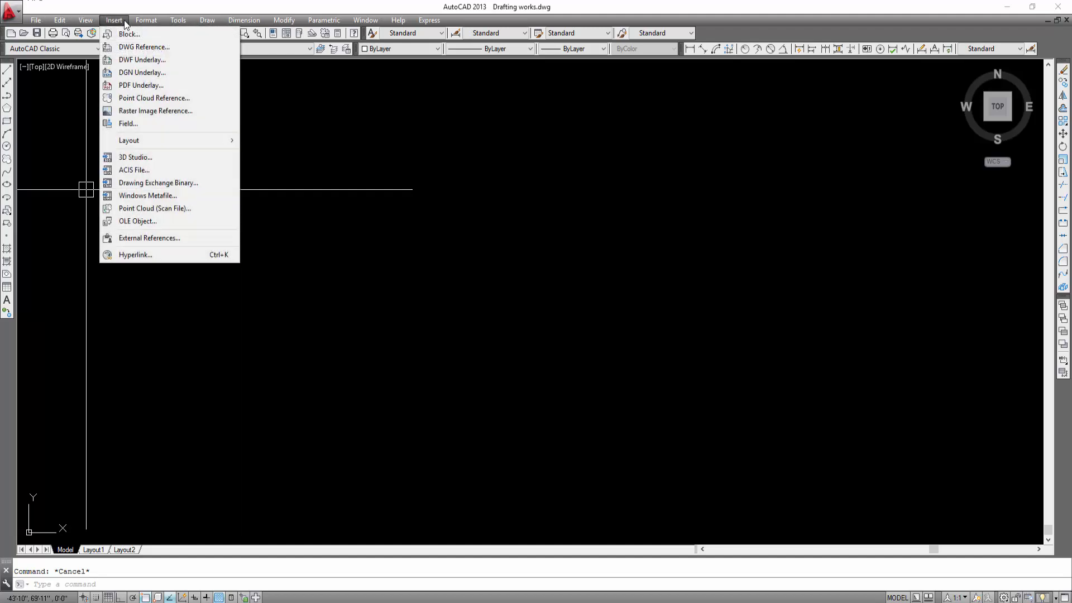
left_click(145, 113)
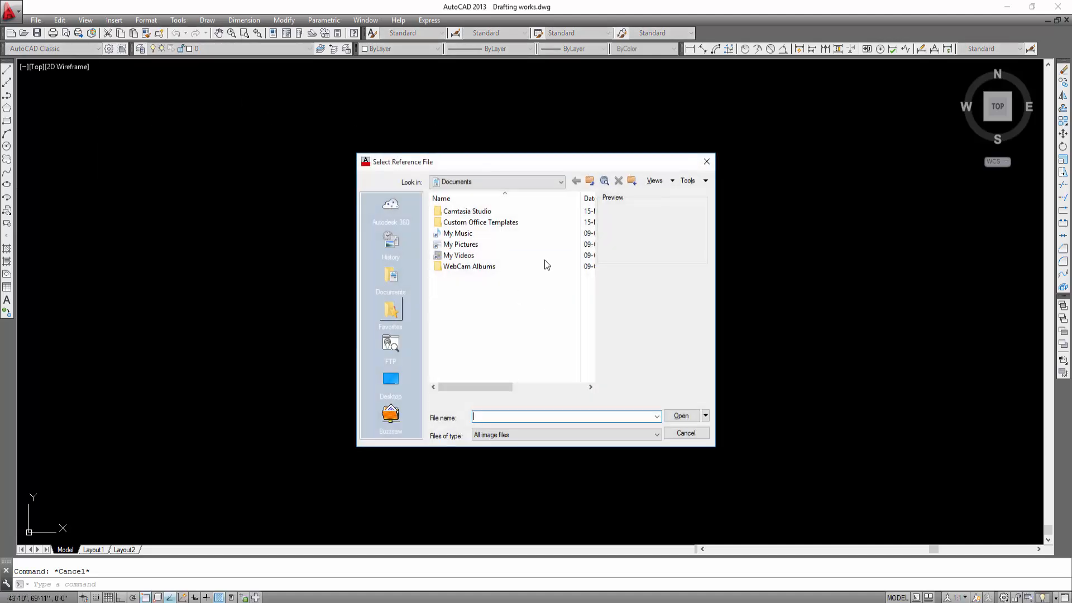
left_click(539, 181)
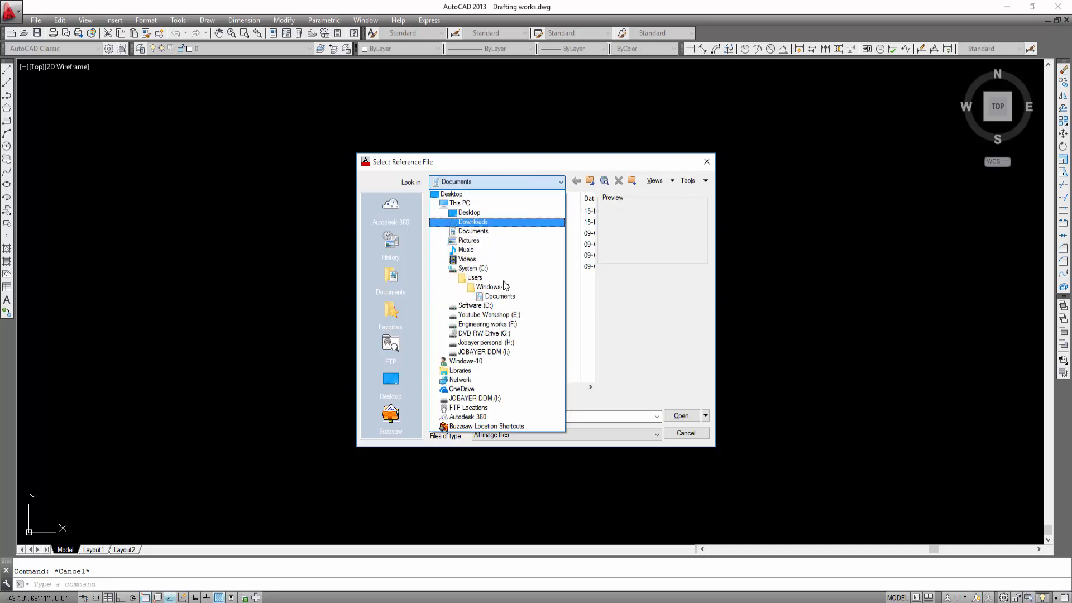
left_click(478, 325)
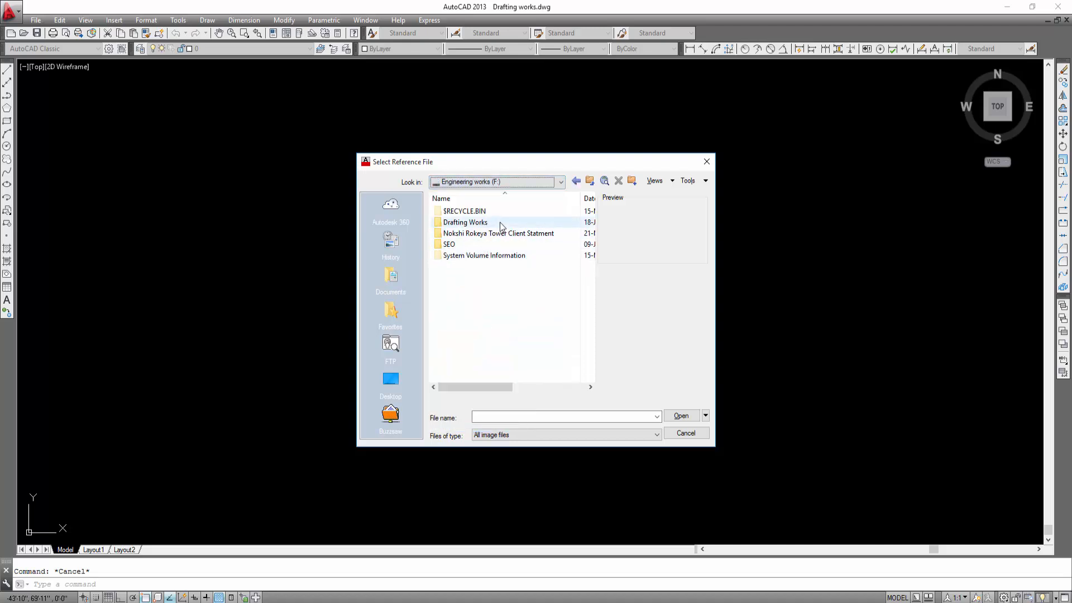
double_click(473, 224)
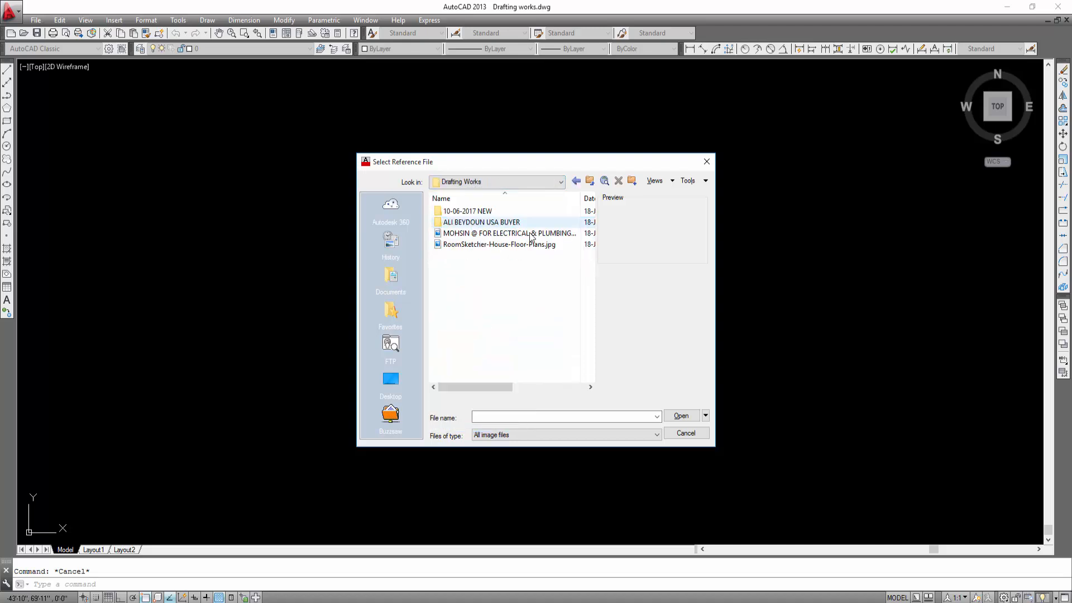
left_click(470, 234)
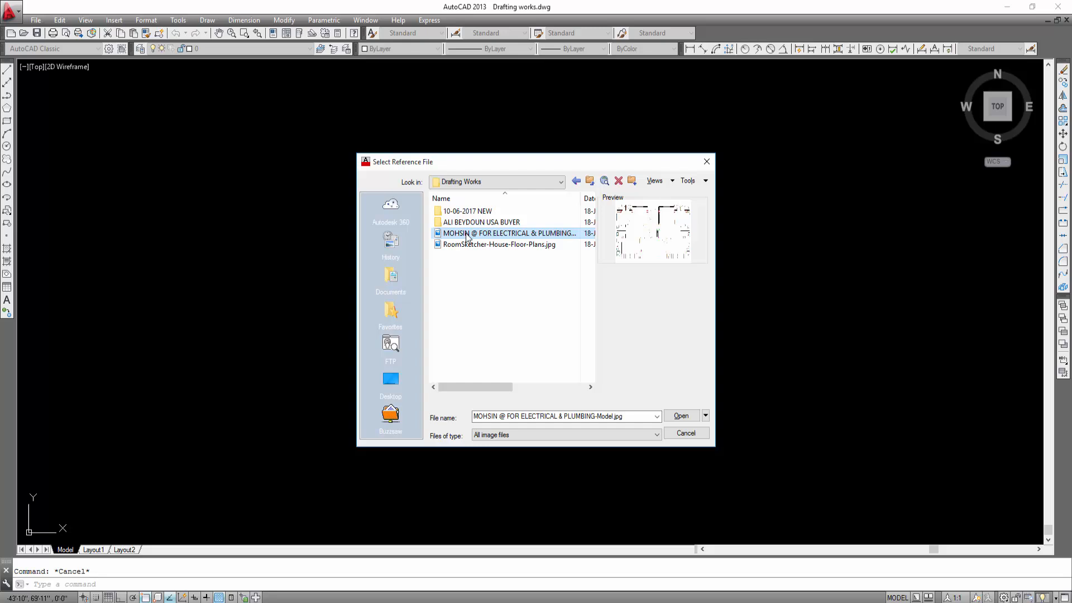
left_click(680, 418)
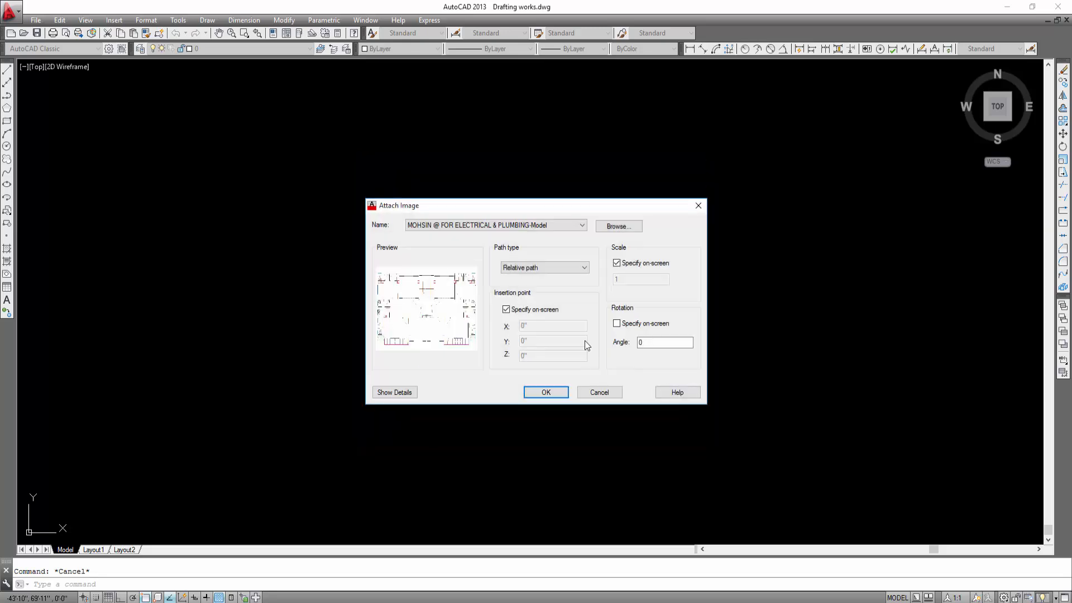
left_click(550, 394)
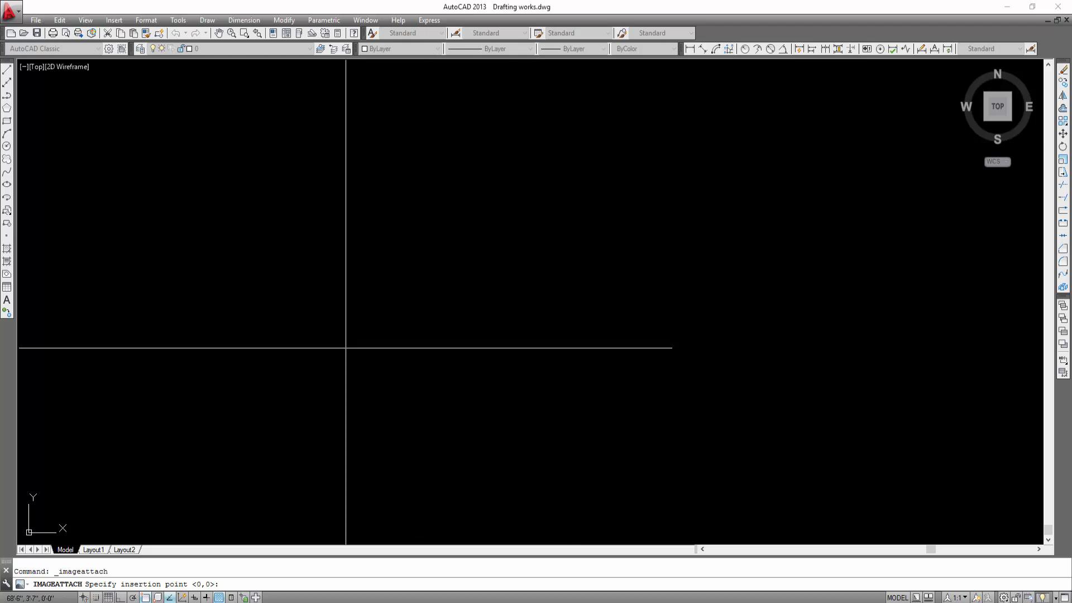
left_click(352, 372)
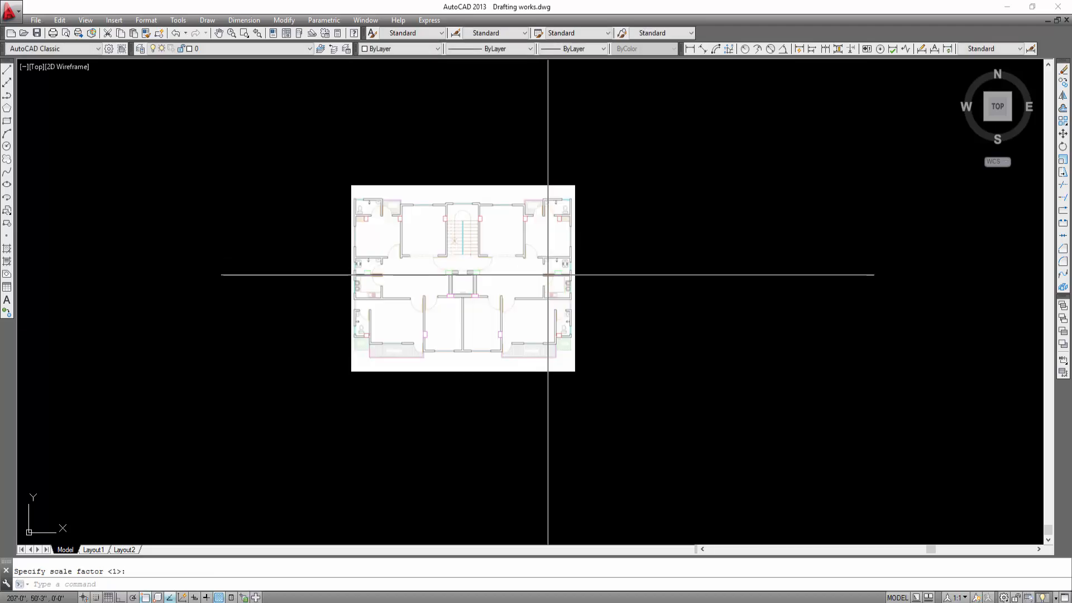
Examine the attached floor plan image, both as a whole and up close, for its overall layout and legibility
scroll(459, 331, "up", 4)
middle_click_drag(514, 316, 478, 436)
scroll(490, 352, "down", 4)
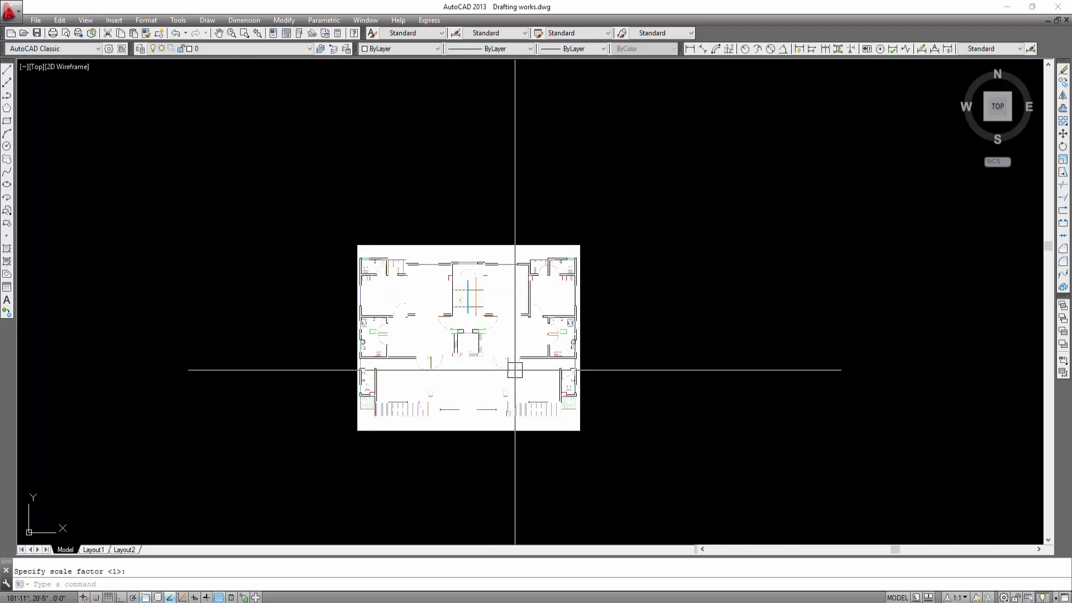
middle_click_drag(515, 369, 512, 332)
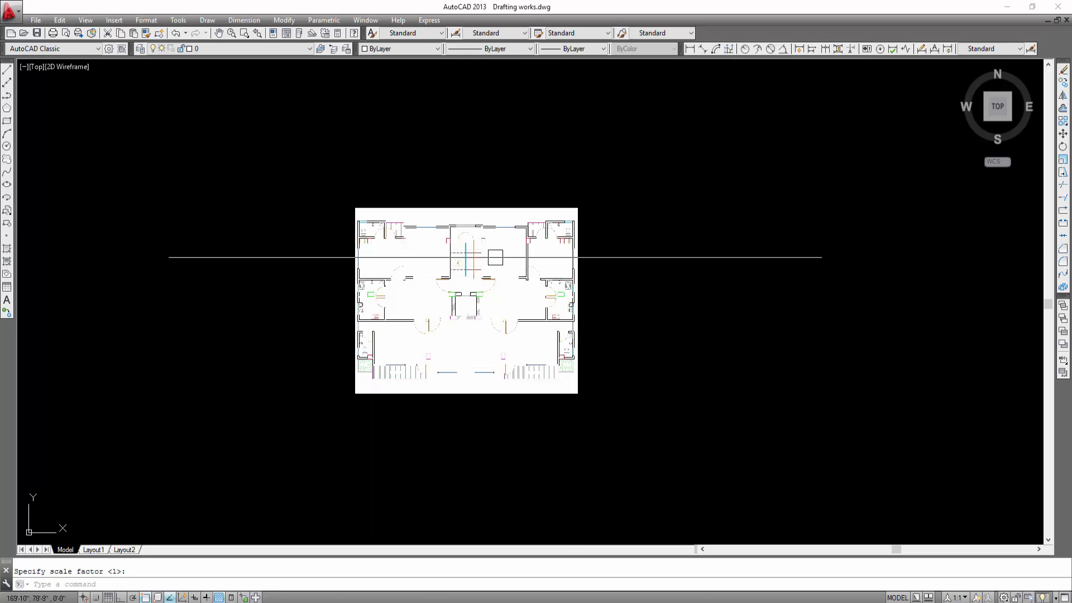
scroll(507, 294, "up", 5)
scroll(509, 309, "down", 2)
middle_click_drag(440, 277, 527, 251)
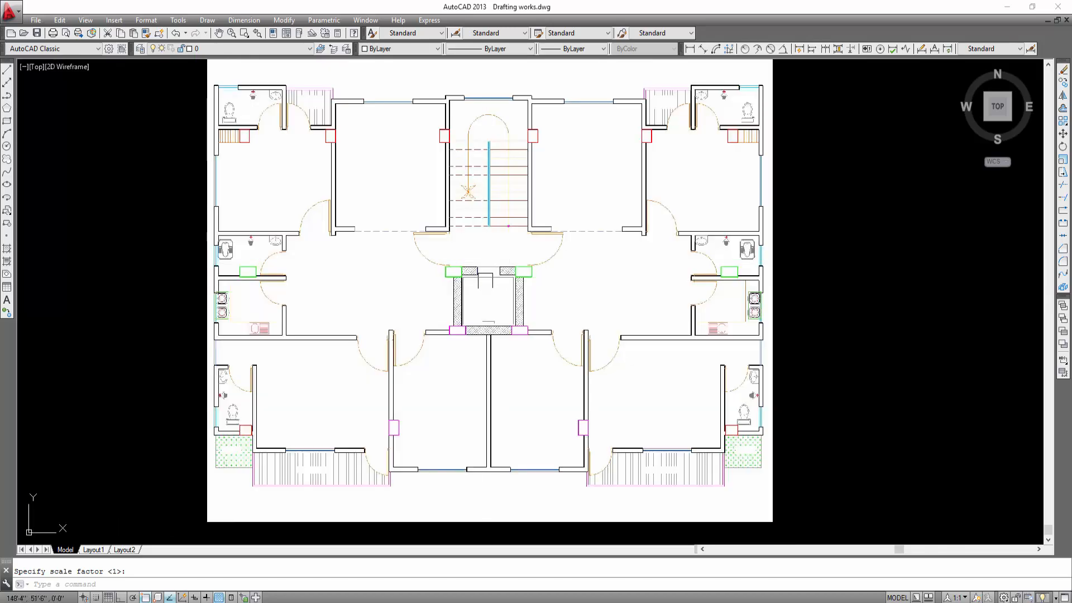
key("Escape")
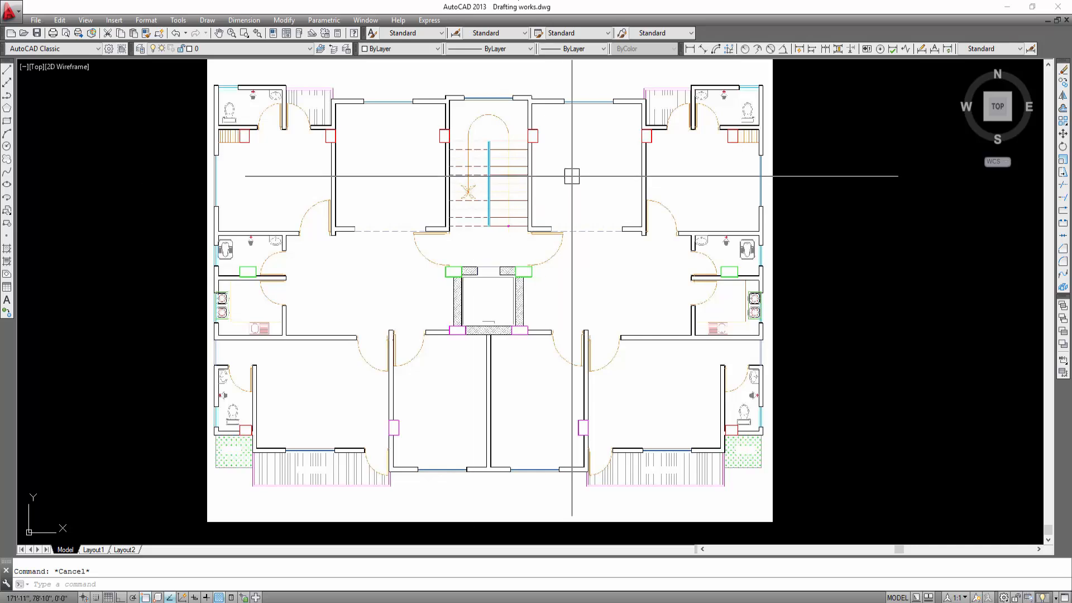
middle_click_drag(571, 174, 515, 235)
middle_click_drag(889, 180, 868, 138)
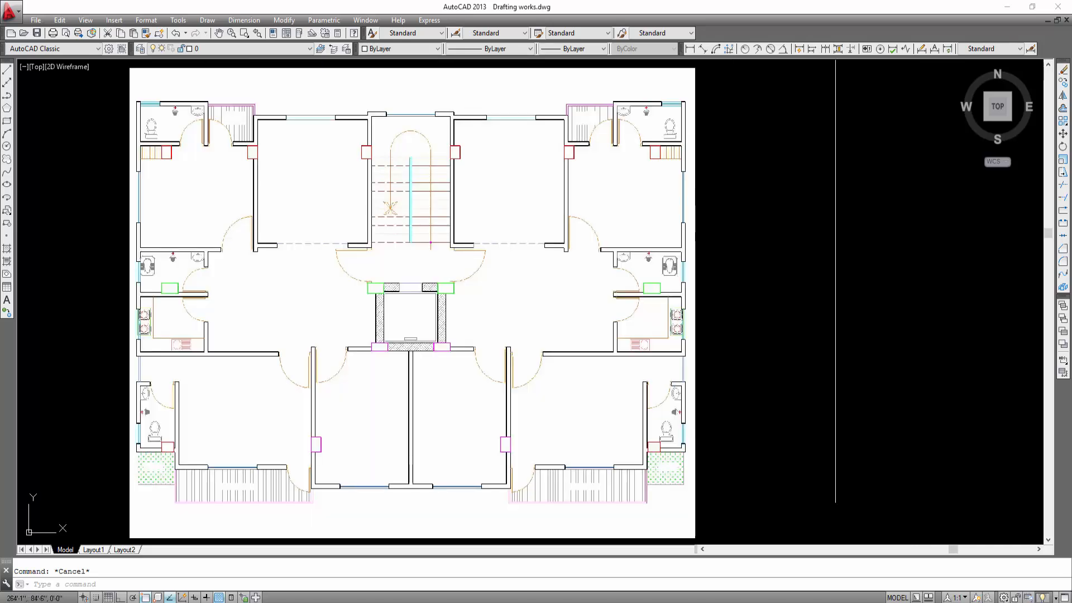
scroll(871, 156, "down", 3)
middle_click_drag(899, 221, 859, 232)
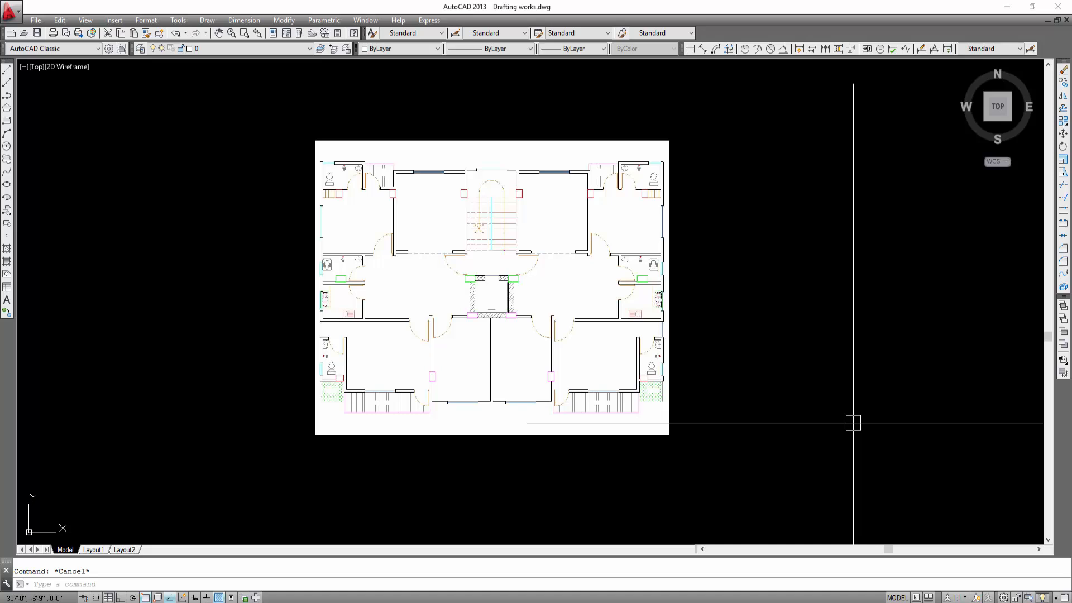
scroll(698, 201, "up", 4)
middle_click_drag(742, 217, 890, 194)
scroll(869, 249, "down", 4)
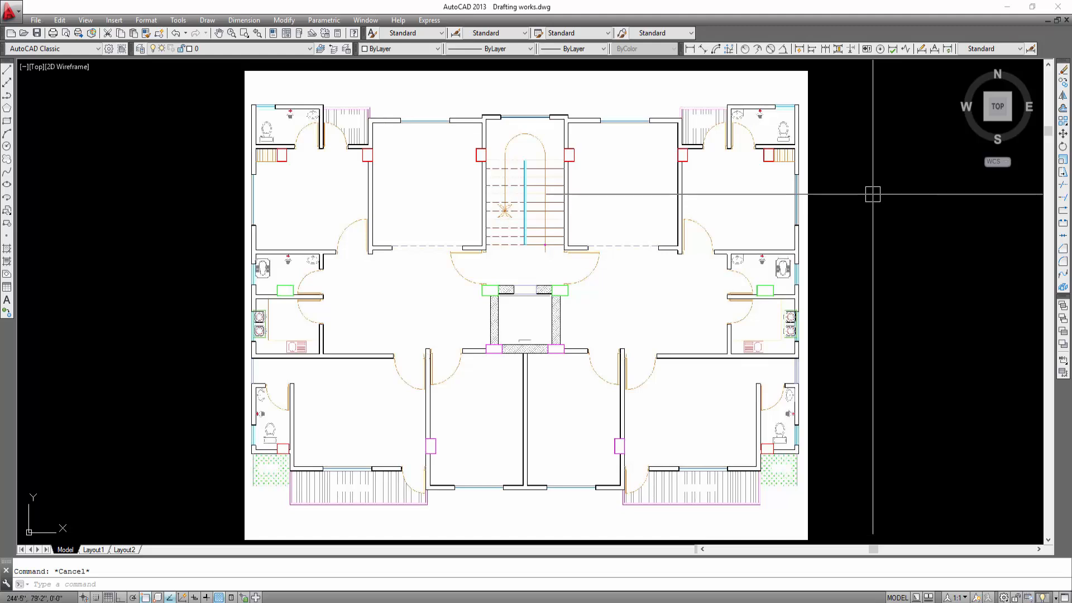
Inspect the walls, doors and fixtures in the floor plan image between the lift core and the east-side rooms
scroll(608, 406, "up", 2)
scroll(608, 408, "up", 4)
scroll(642, 379, "down", 1)
scroll(664, 391, "up", 1)
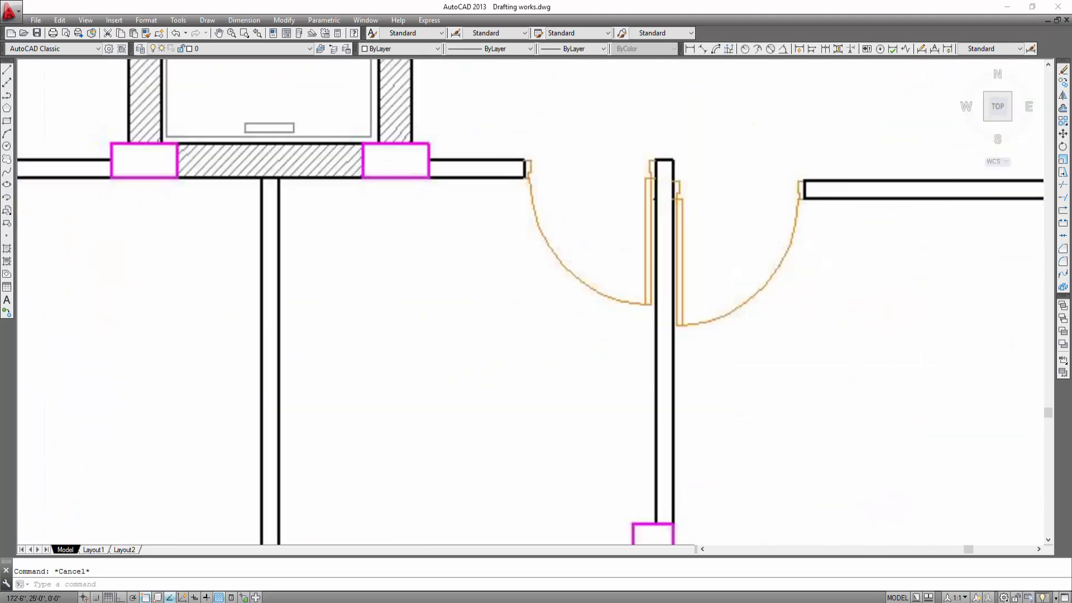
scroll(614, 370, "down", 2)
middle_click_drag(669, 378, 512, 364)
middle_click_drag(861, 362, 706, 378)
scroll(879, 367, "down", 4)
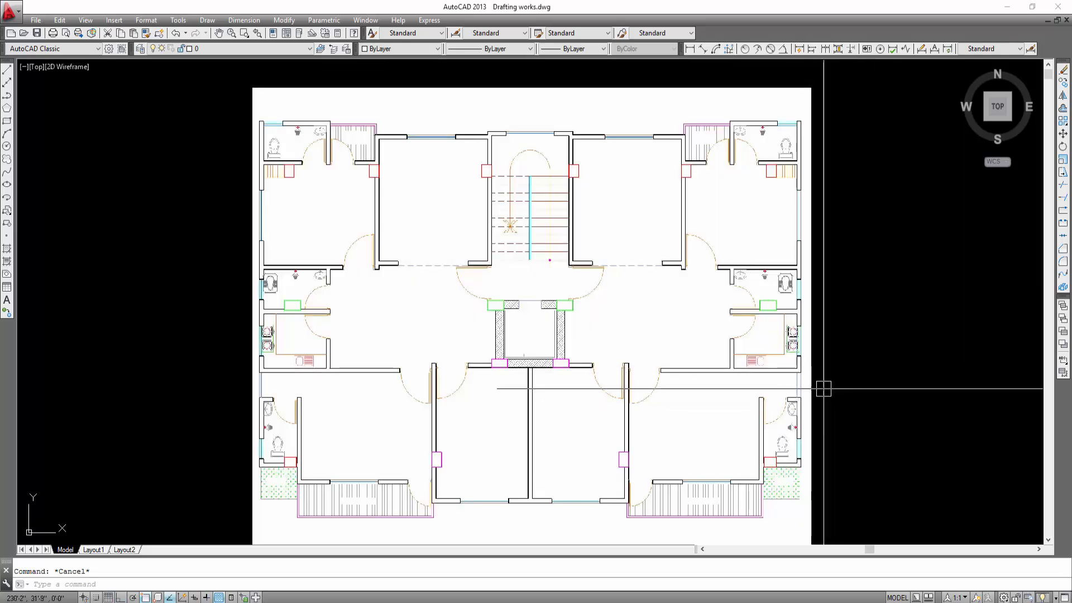
scroll(782, 373, "up", 4)
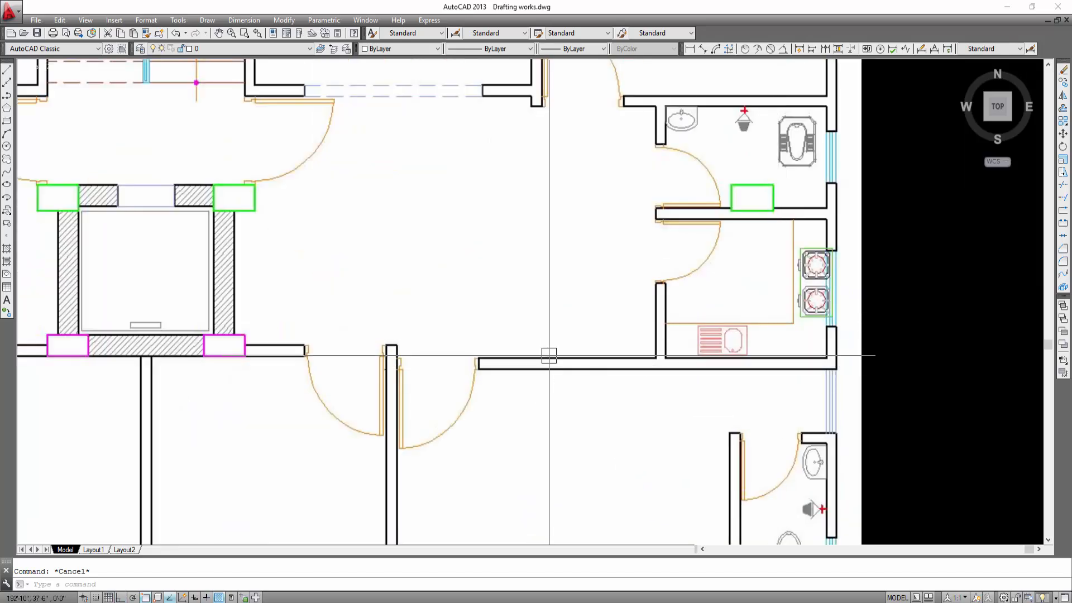
scroll(558, 364, "down", 2)
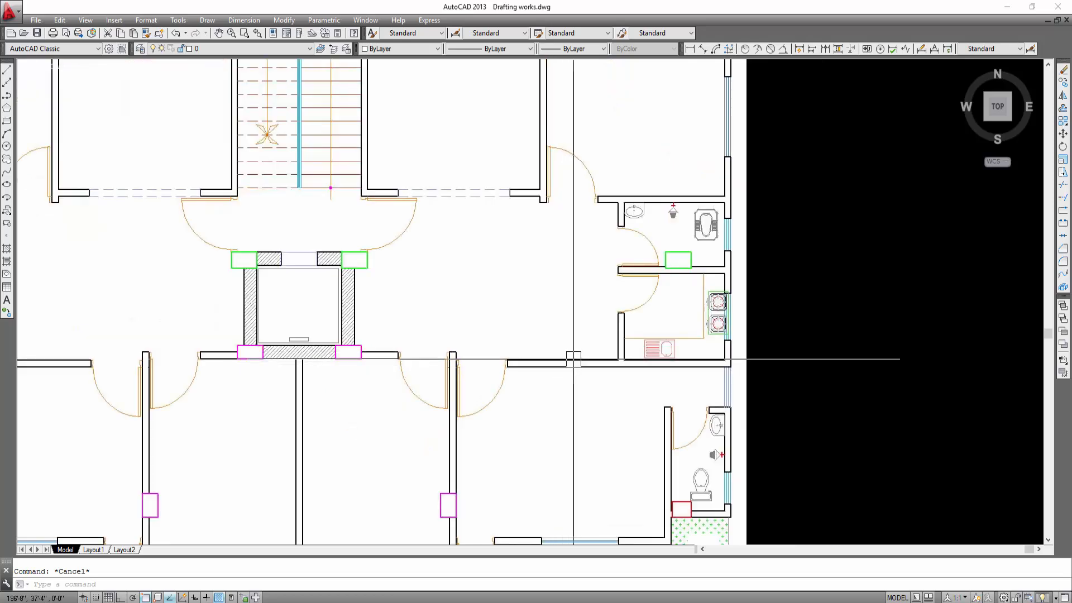
scroll(575, 361, "down", 2)
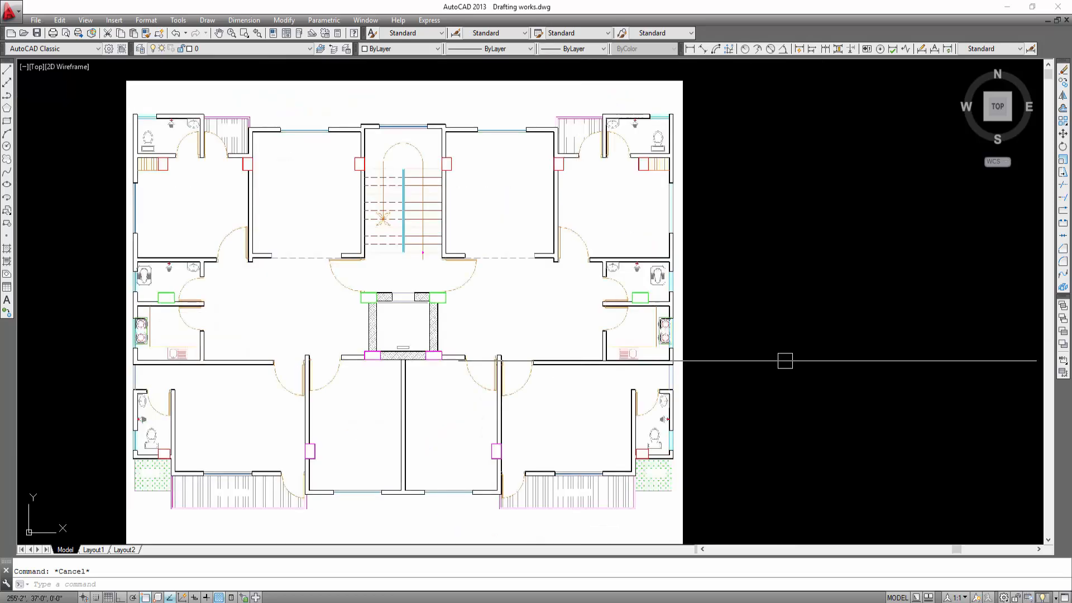
middle_click_drag(841, 349, 850, 324)
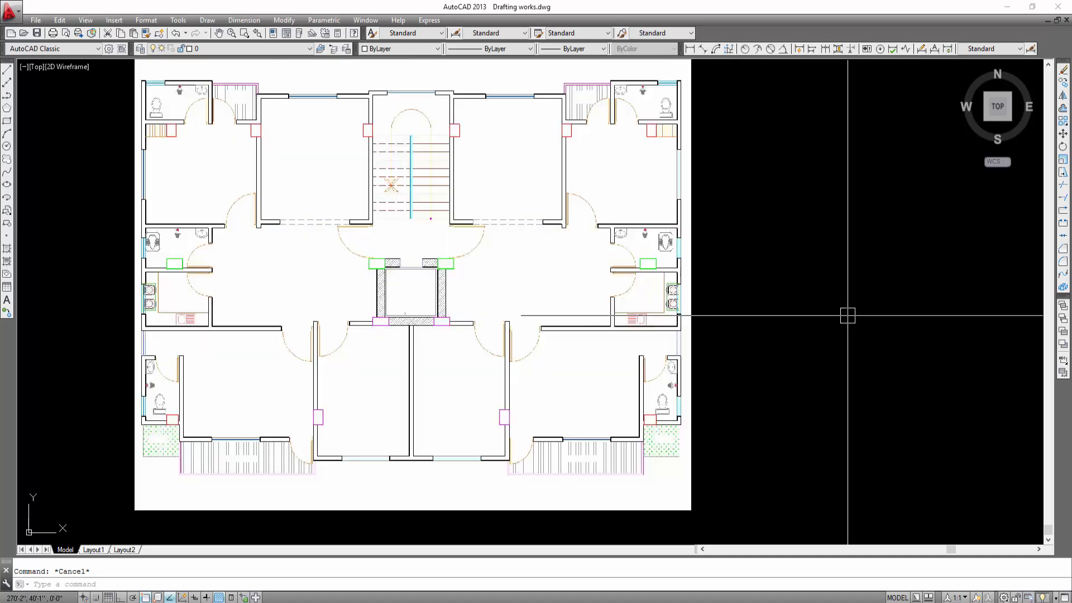
type("l")
key("Return")
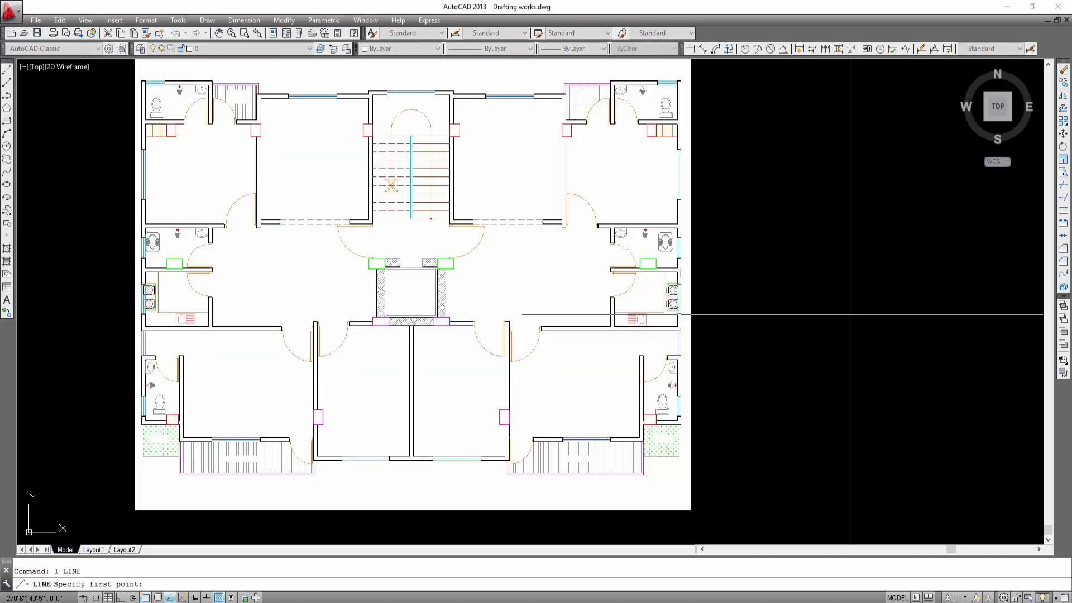
left_click(735, 334)
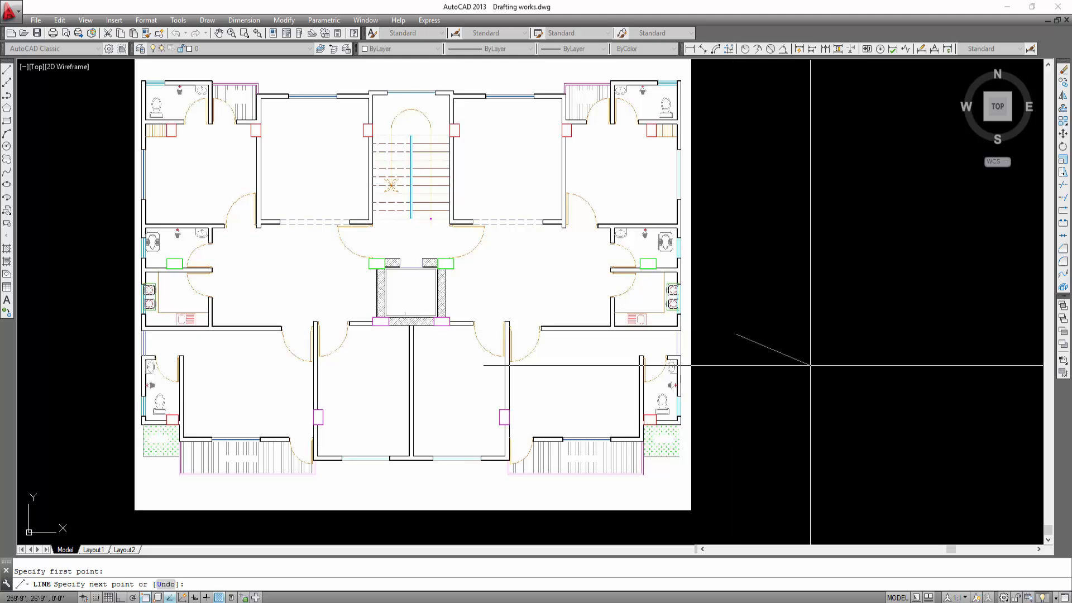
key("Escape")
Draw a 5" horizontal line with Ortho on in the empty space east of the floor plan image
key("Return")
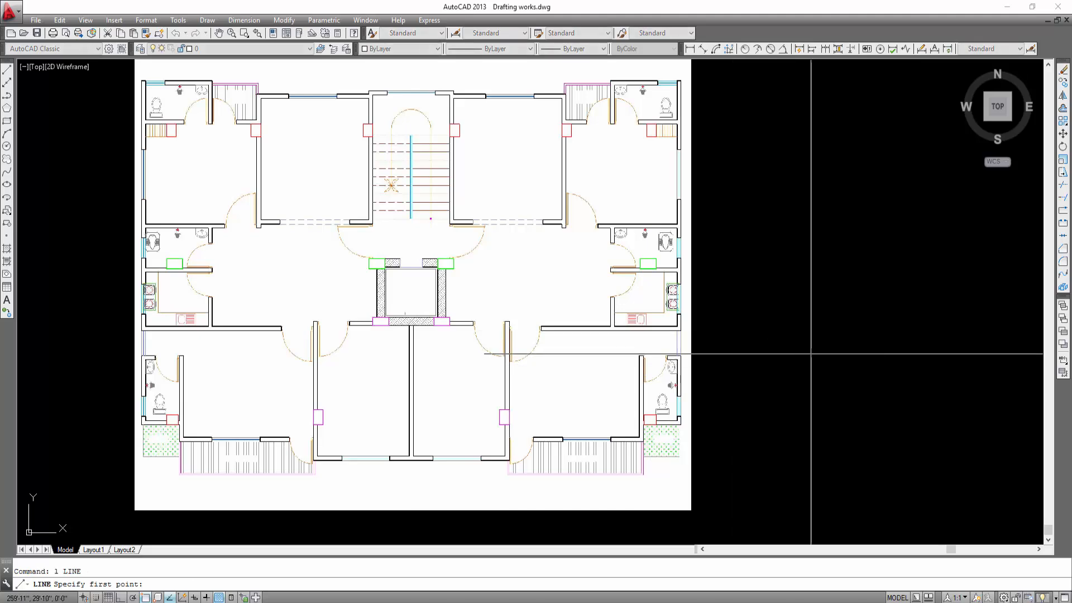
left_click(765, 339)
key("F8")
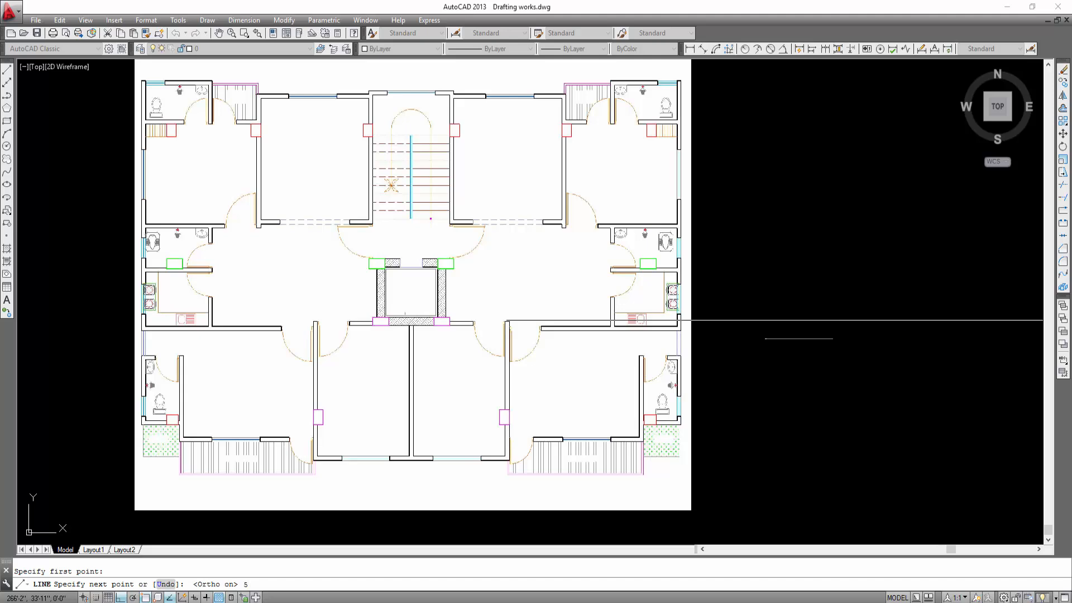
type("5")
key("Return")
key("Return")
Set the color of the short horizontal line to Green
scroll(782, 332, "up", 8)
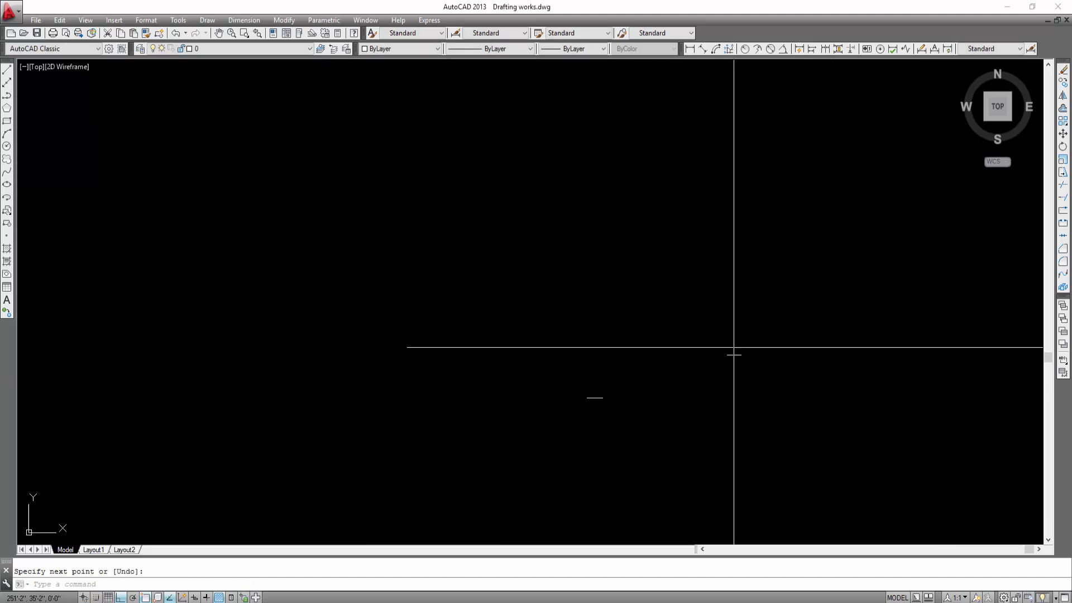
scroll(412, 465, "up", 5)
left_click_drag(502, 419, 337, 494)
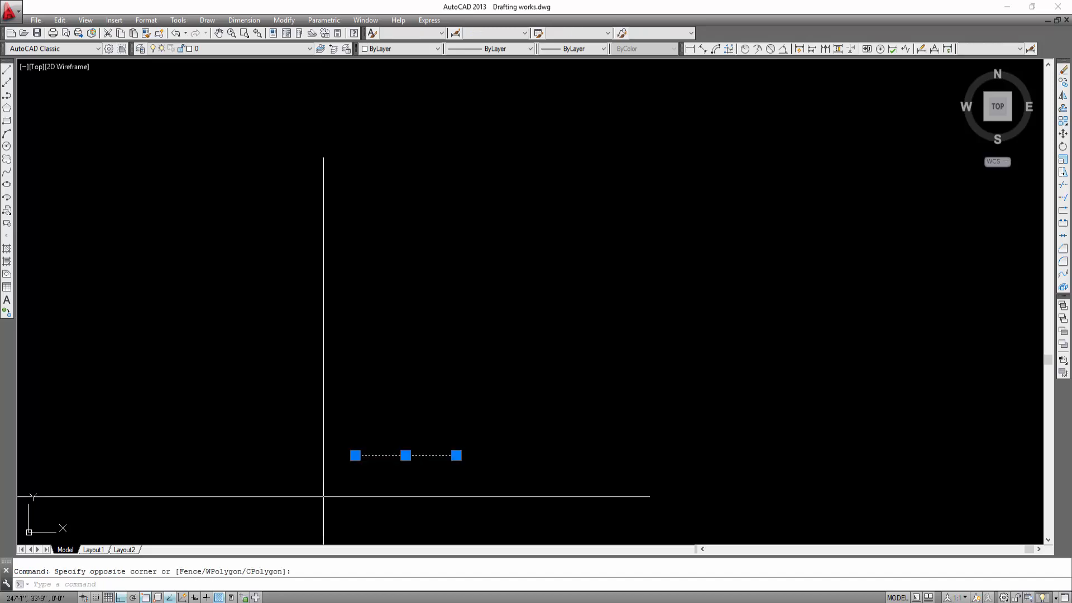
left_click(383, 49)
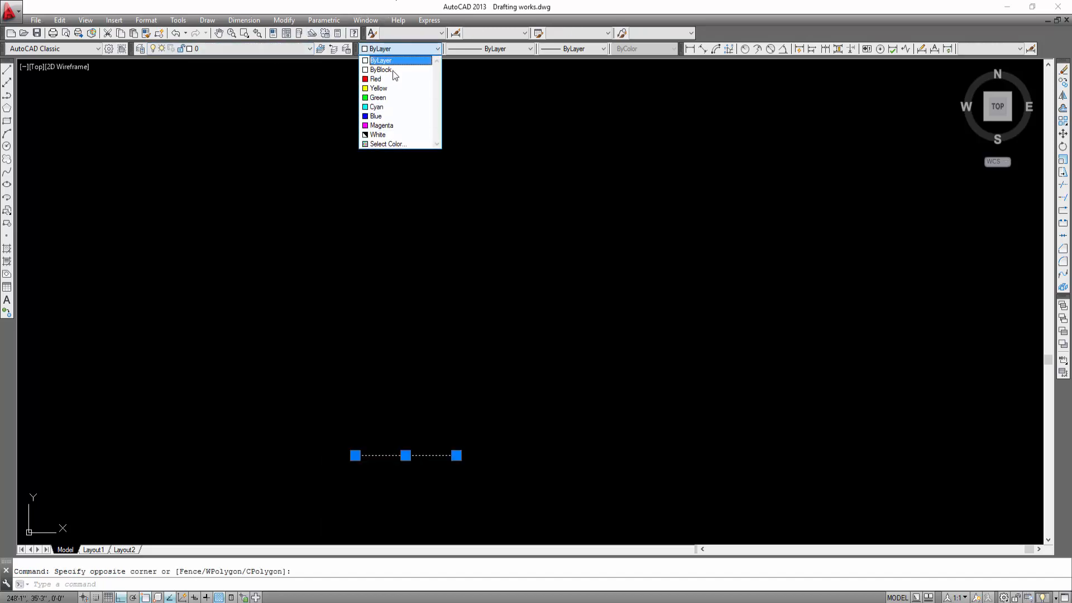
left_click(385, 101)
middle_click_drag(488, 359, 713, 227)
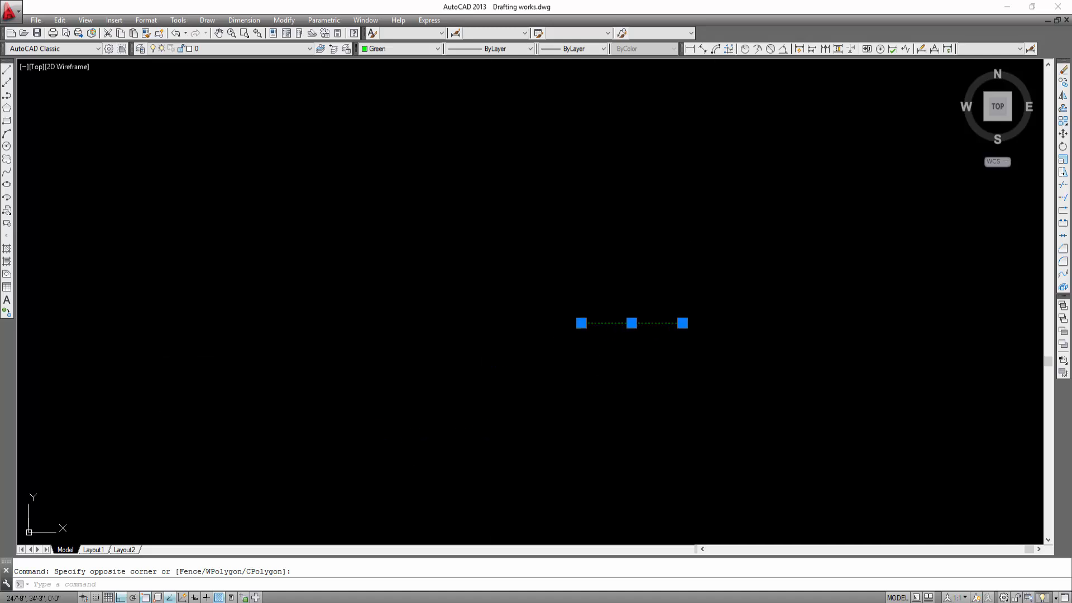
Move the green line by its west endpoint, with Ortho off, onto the wall's west edge just above the southeast magenta column
key("Escape")
scroll(698, 250, "down", 9)
left_click(744, 234)
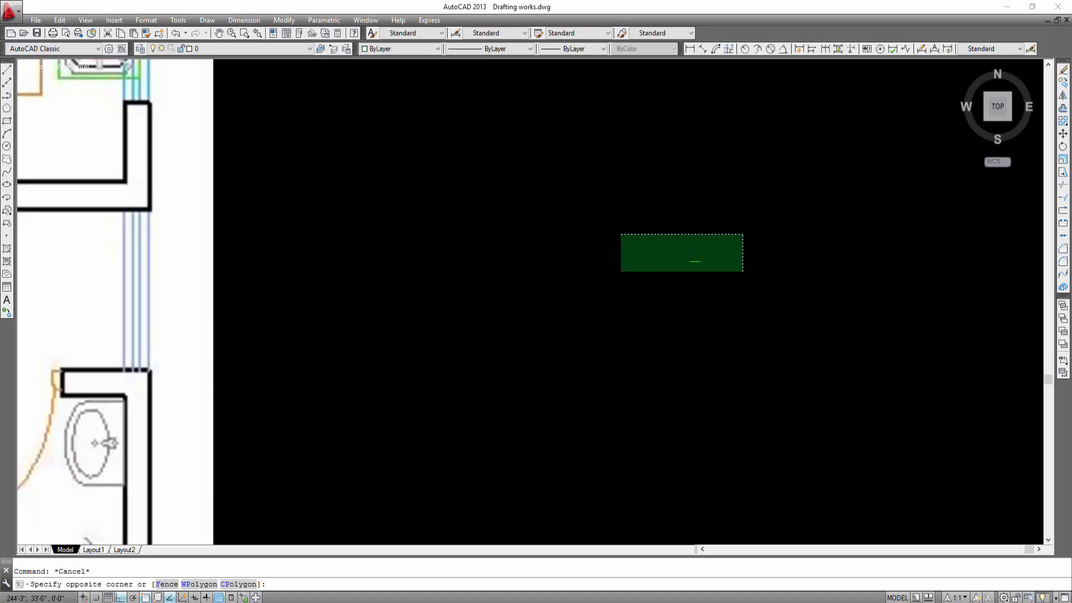
left_click(622, 272)
type("m")
key("Return")
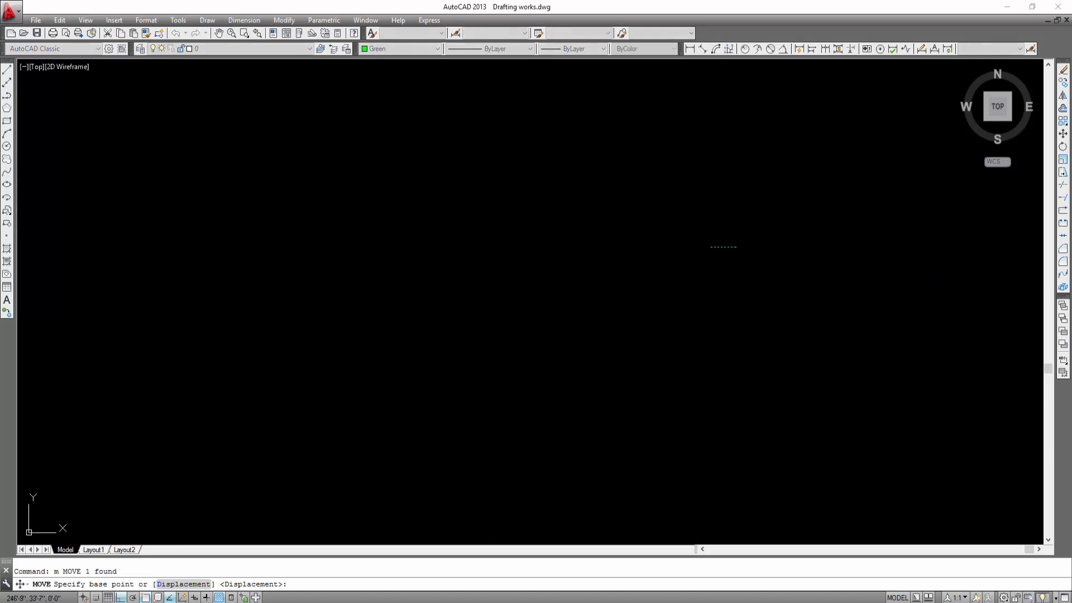
left_click(712, 247)
key("F8")
scroll(603, 319, "down", 8)
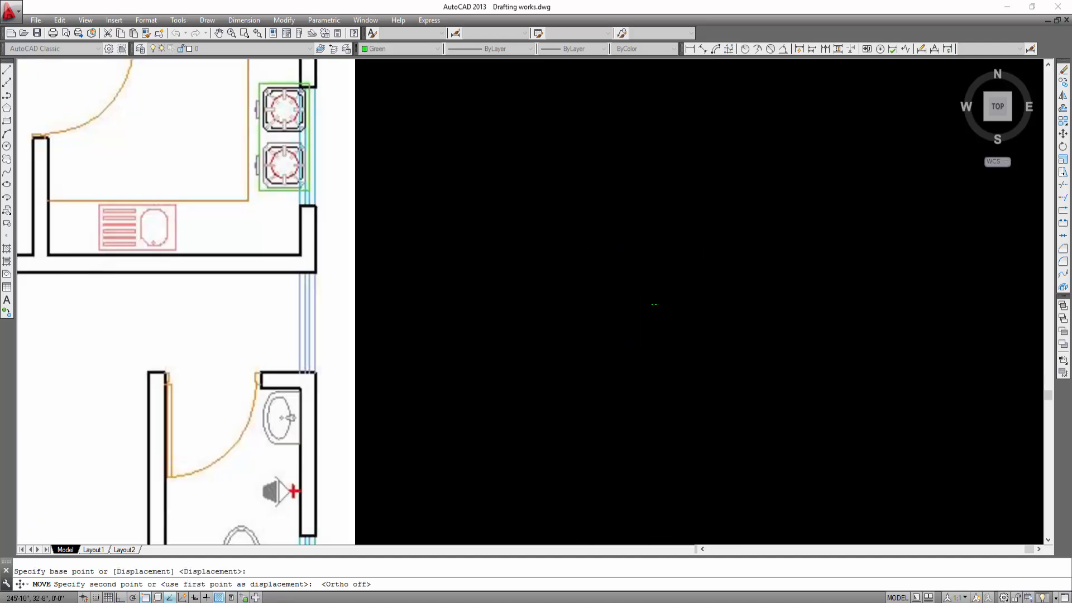
middle_click_drag(484, 450, 768, 190)
scroll(280, 290, "up", 9)
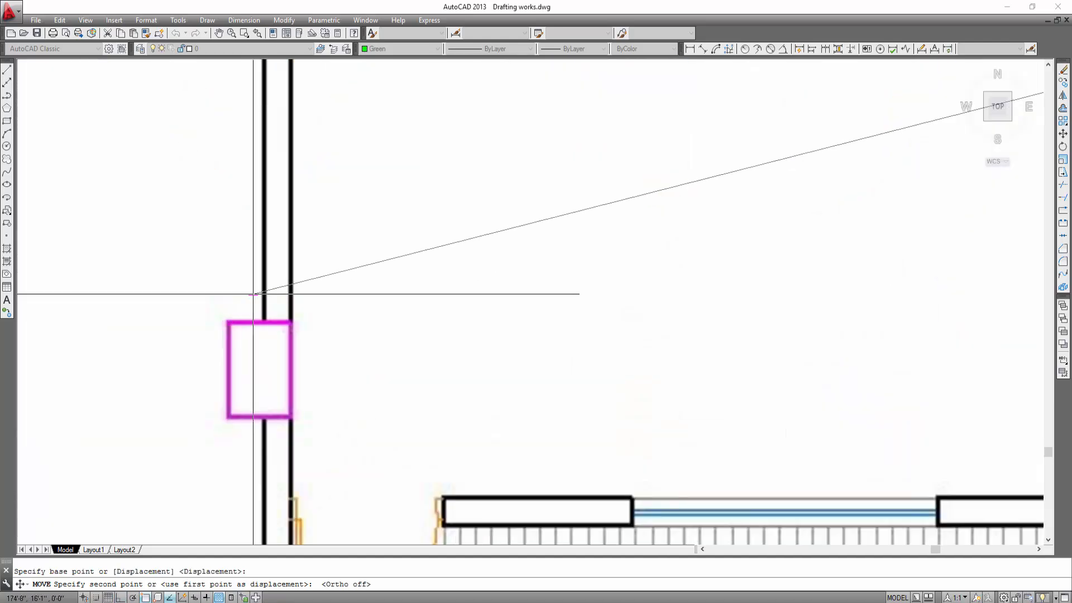
scroll(277, 287, "up", 4)
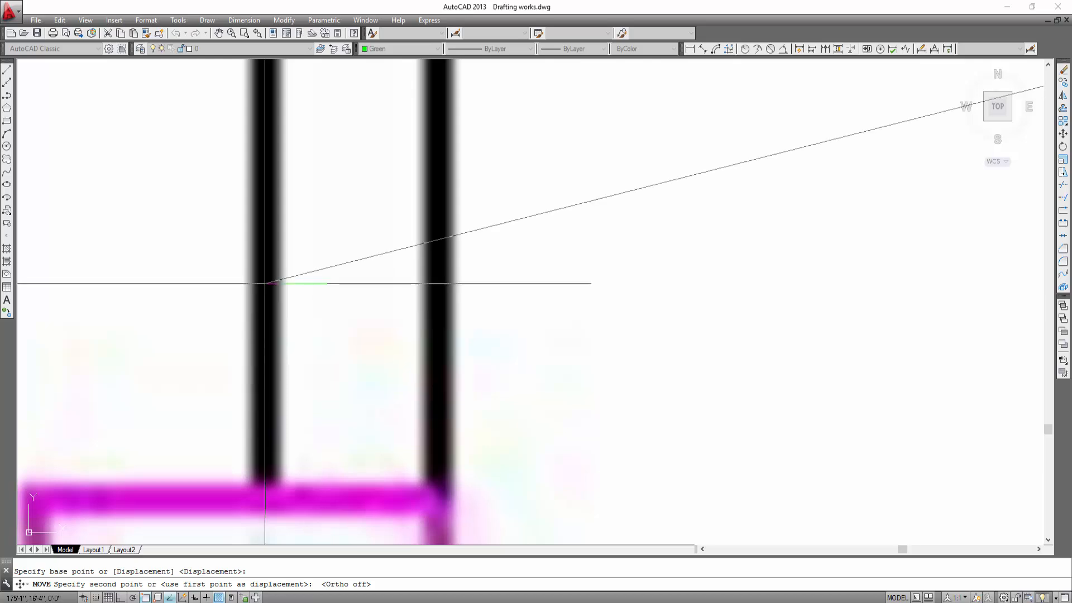
left_click(266, 283)
scroll(467, 297, "down", 3)
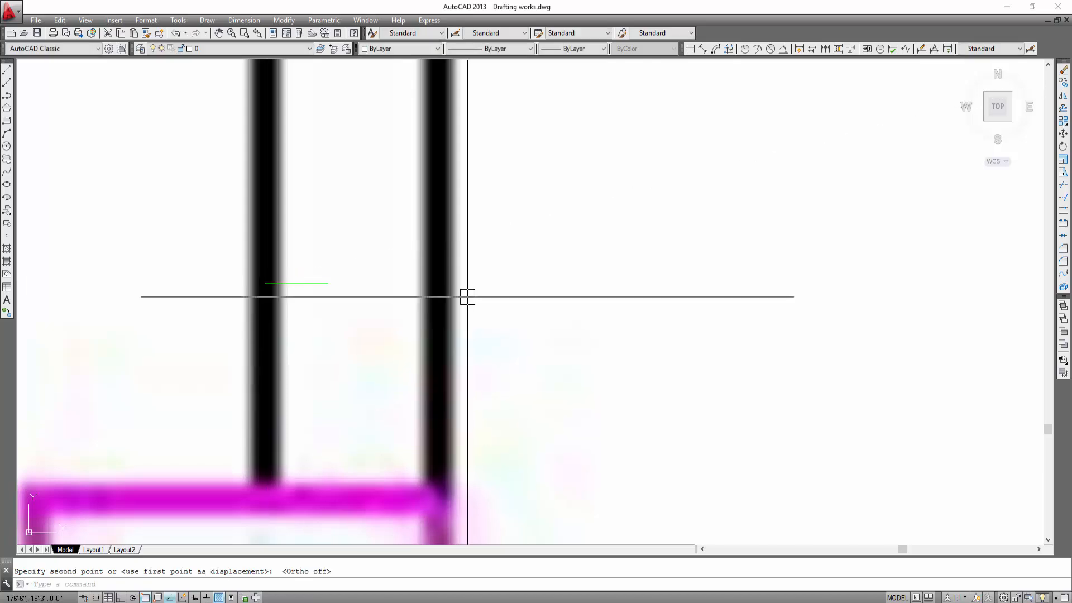
Set the color of the short horizontal line at the wall to Blue
scroll(354, 299, "up", 6)
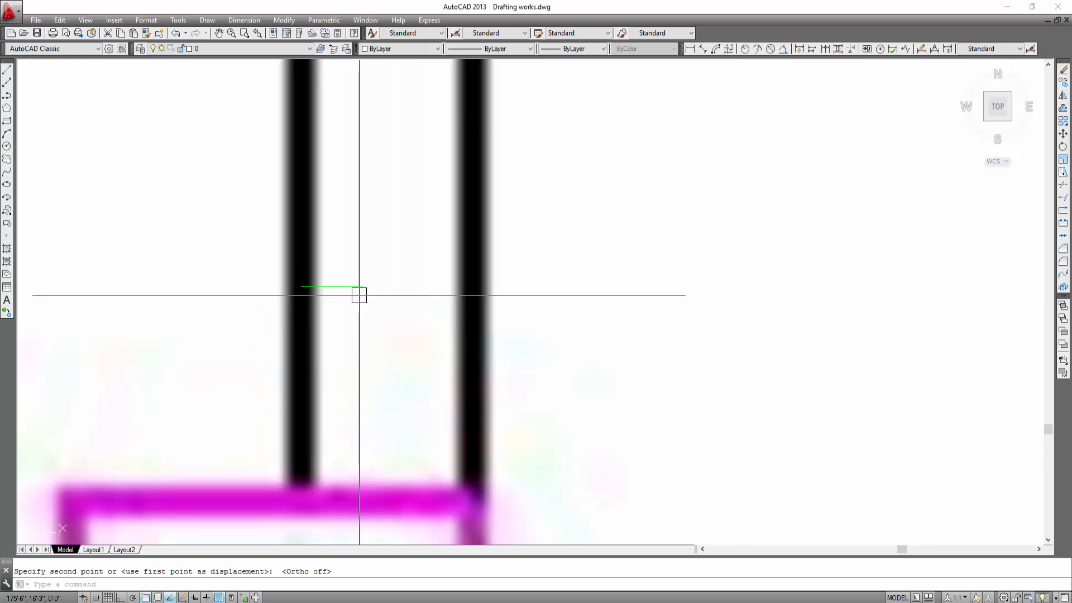
left_click(331, 288)
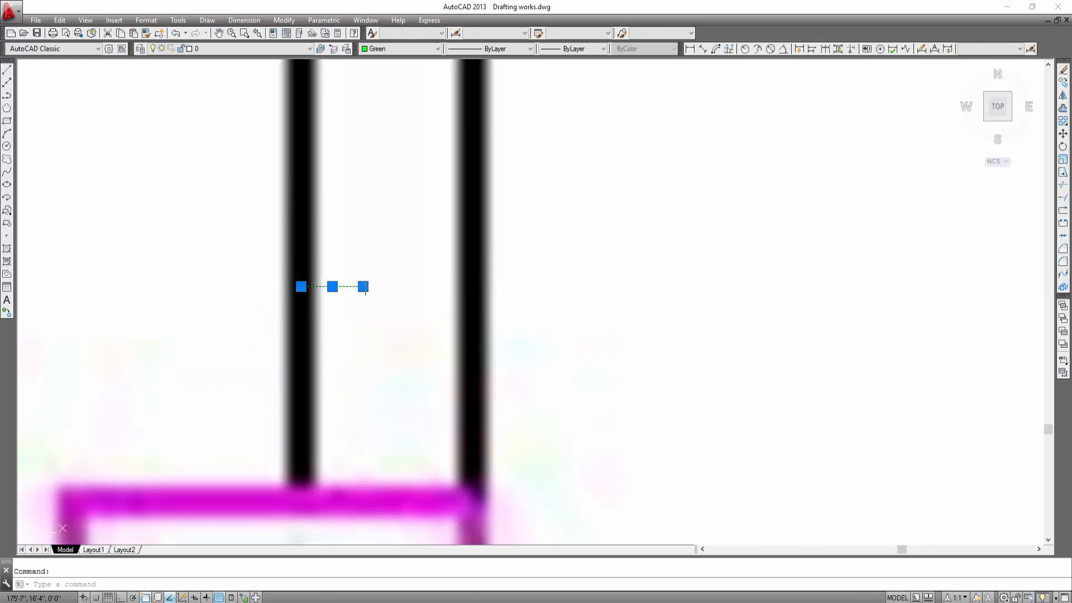
left_click(397, 48)
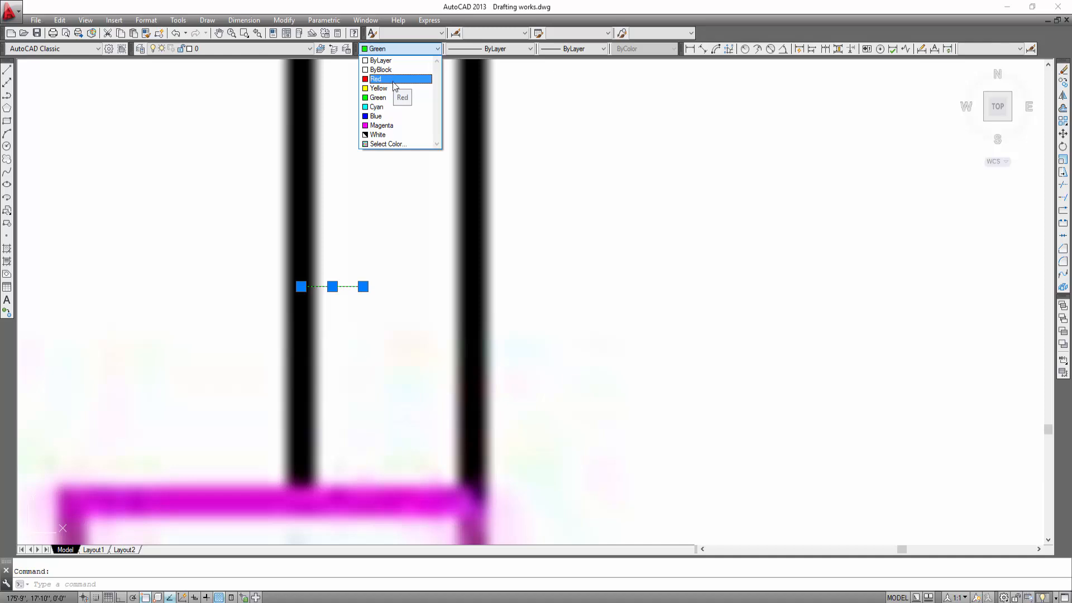
left_click(377, 116)
scroll(408, 266, "down", 8)
key("Escape")
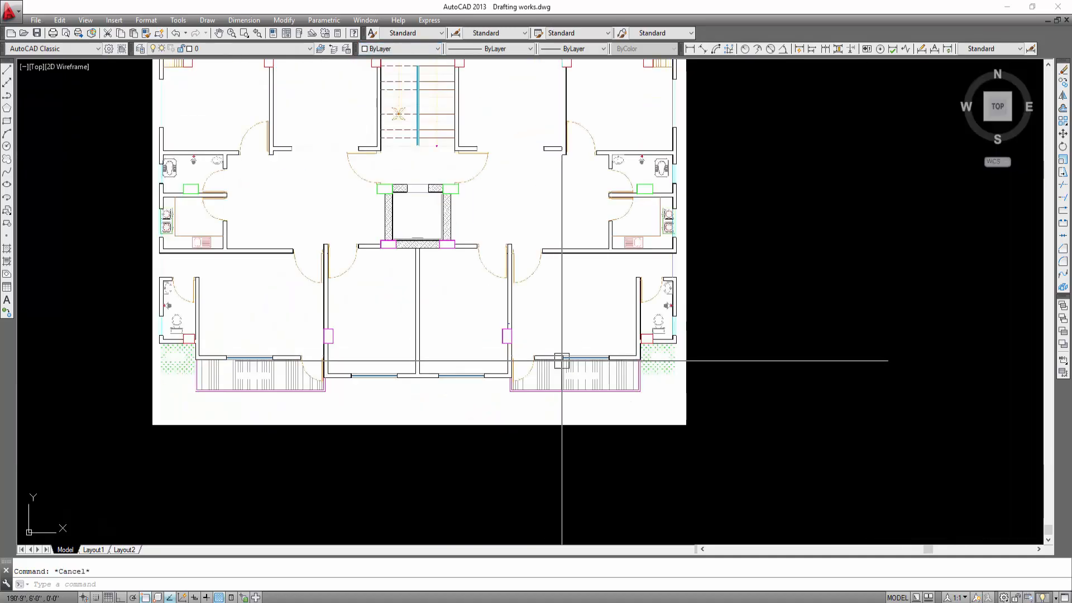
mouse_move(725, 343)
middle_mouse_down()
mouse_move(682, 328)
mouse_move(753, 414)
middle_mouse_up()
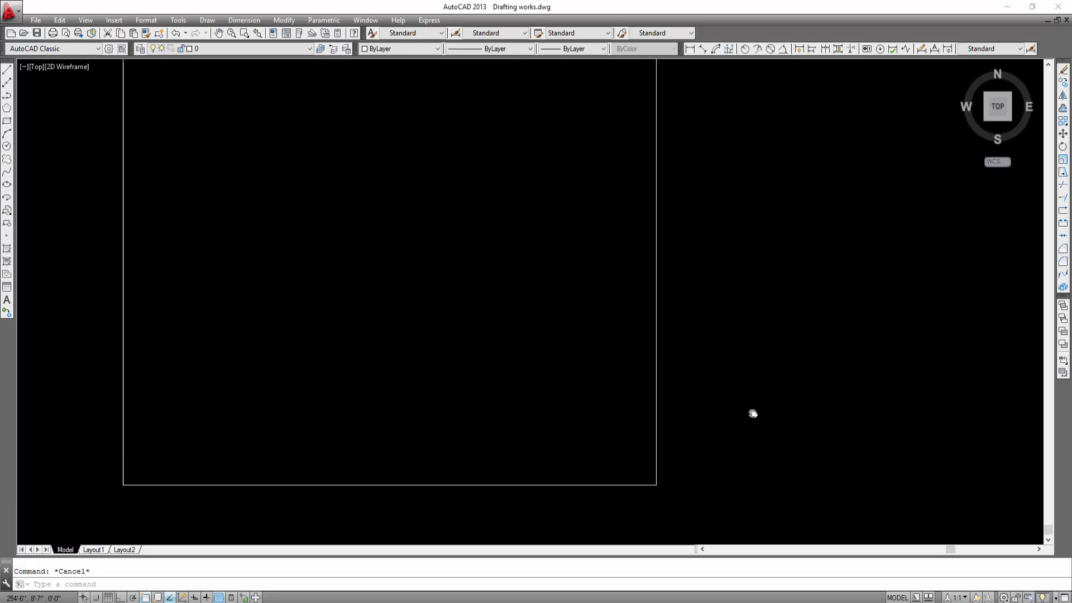
scroll(760, 391, "down", 2)
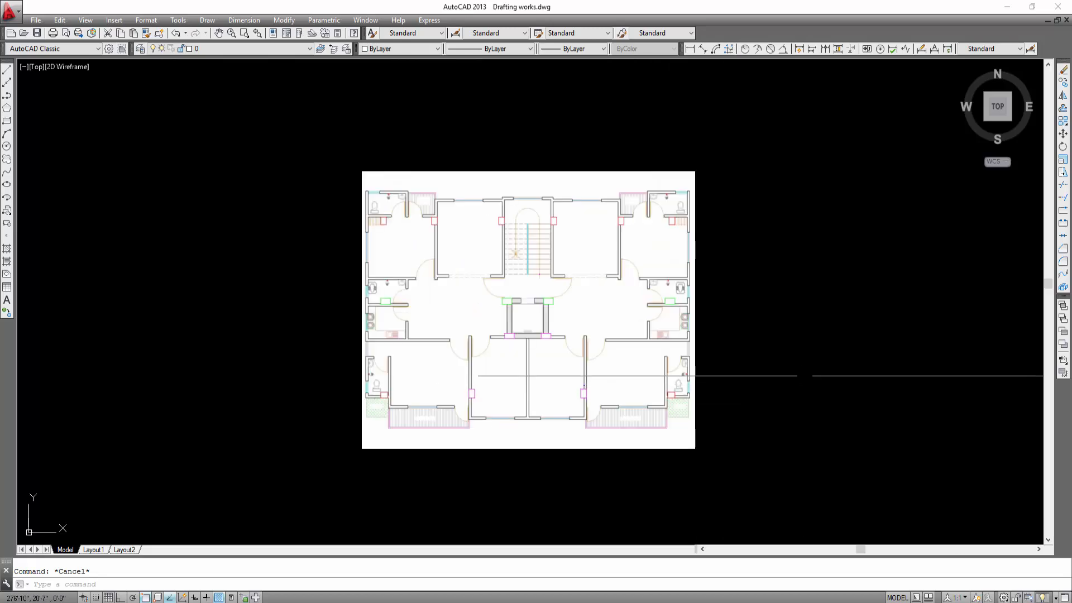
type("a")
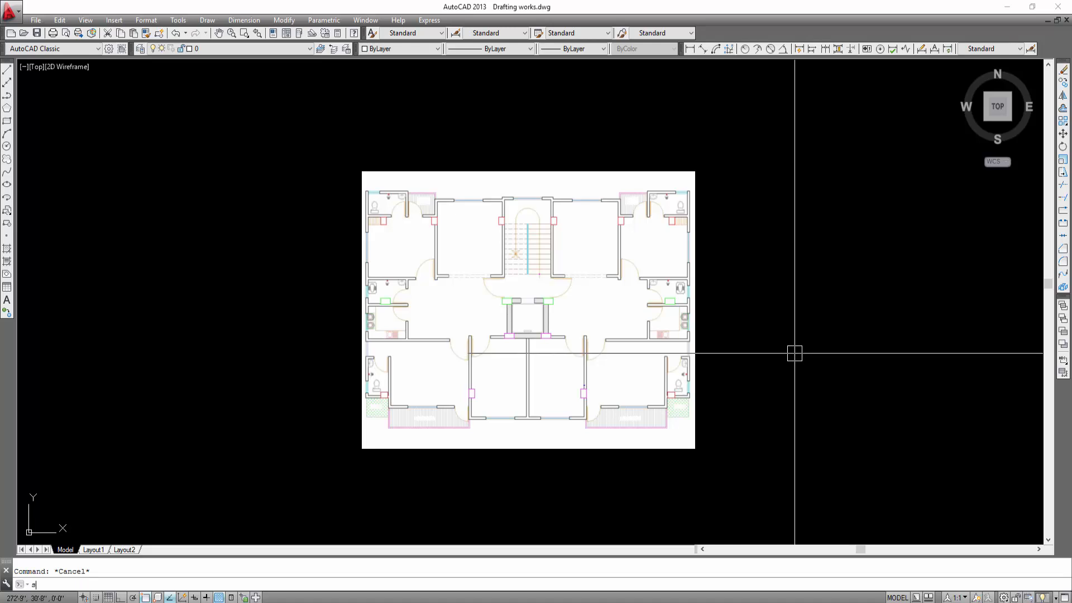
type("c")
key("Return")
left_click(805, 154)
left_click(301, 506)
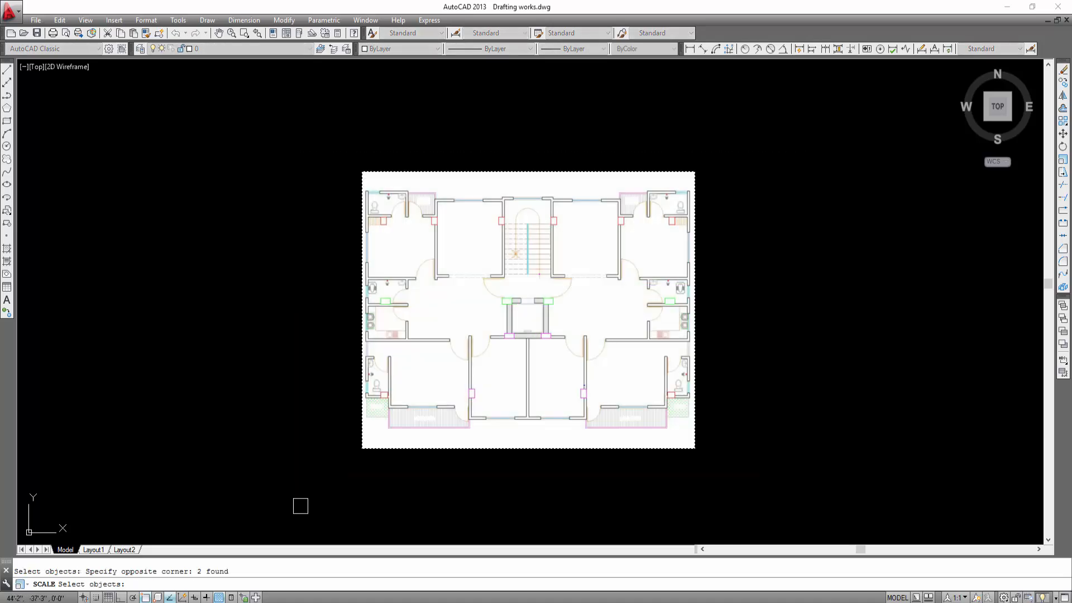
key("Return")
scroll(594, 433, "up", 6)
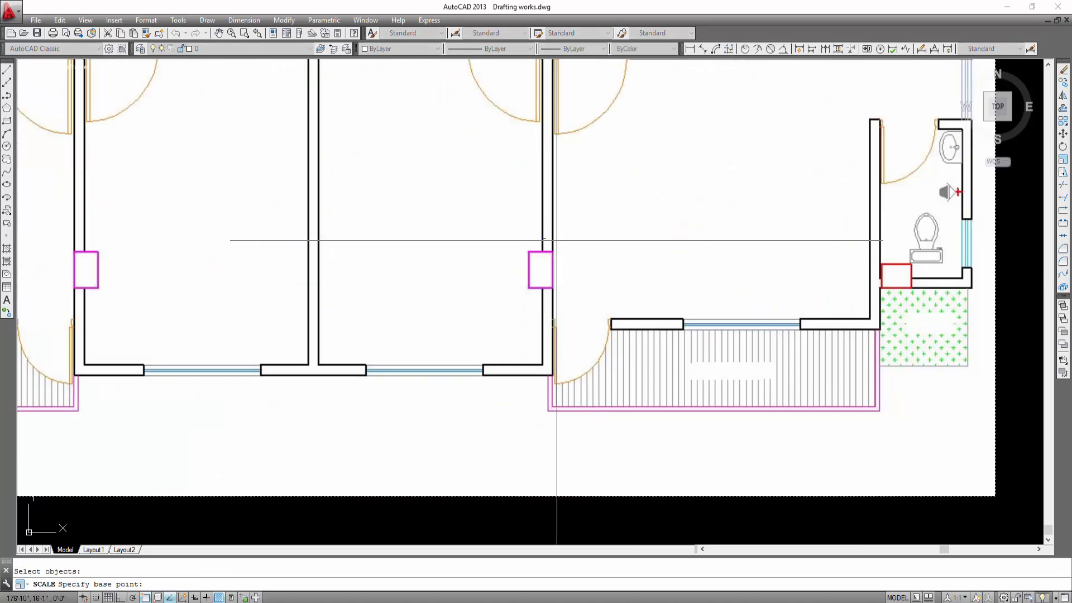
scroll(556, 247, "up", 5)
key("Escape")
scroll(495, 204, "up", 3)
scroll(486, 208, "down", 14)
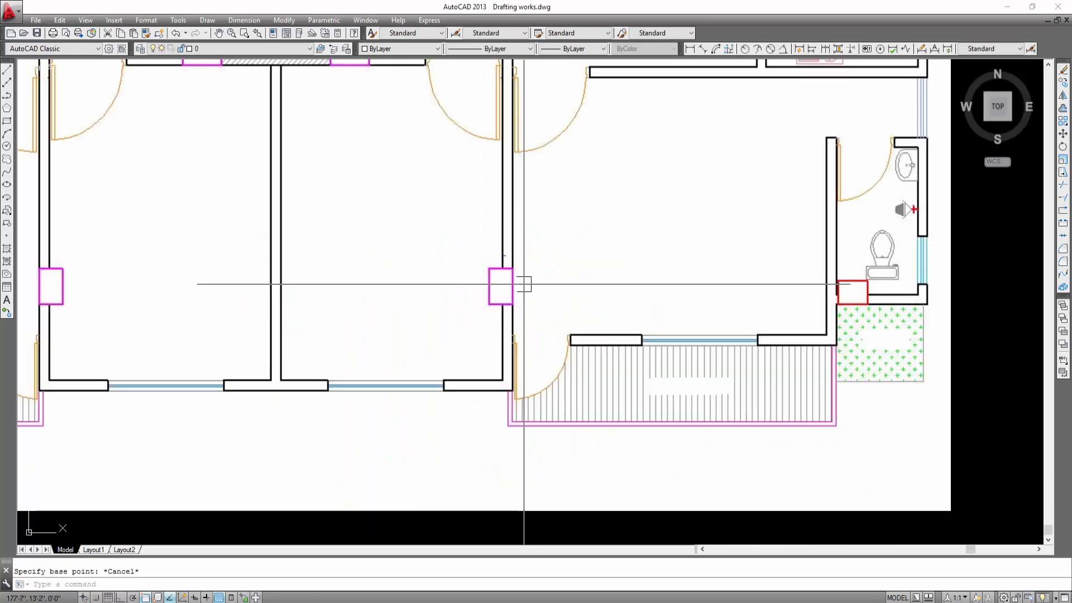
scroll(533, 293, "up", 4)
scroll(522, 304, "down", 2)
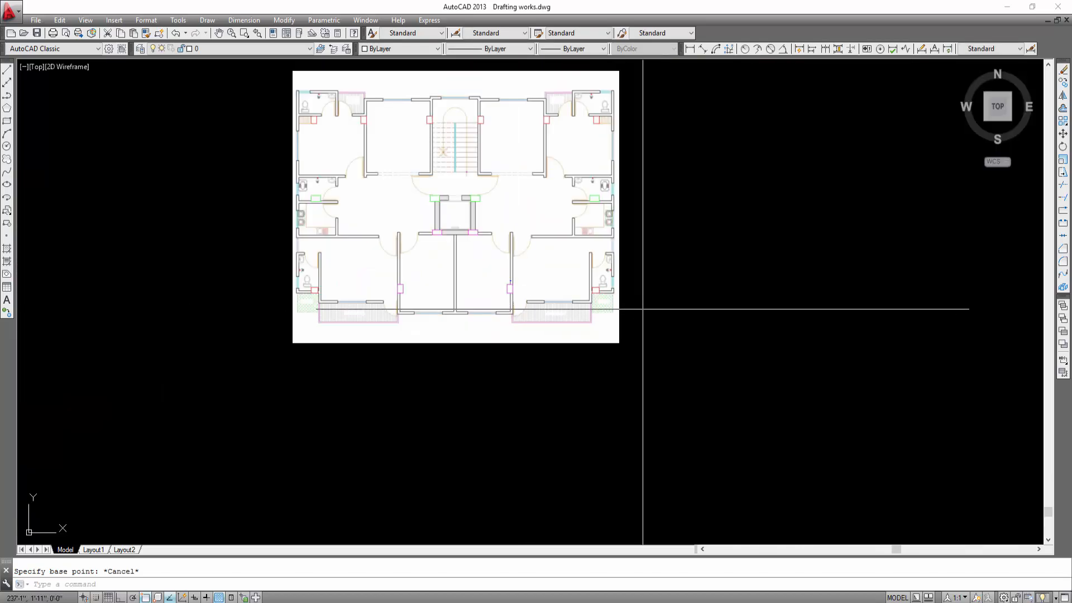
Start the Scale command with only the floor plan image as its object, removing the blue line from the selection
type("sc")
key("Return")
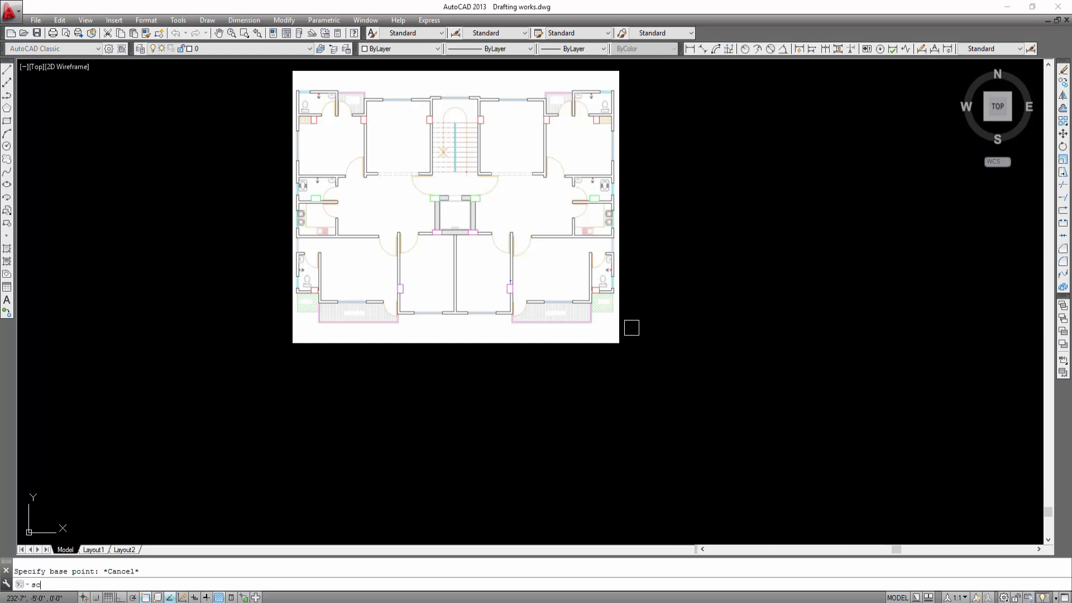
scroll(631, 327, "down", 2)
left_click(692, 406)
left_click(321, 156)
scroll(536, 279, "up", 7)
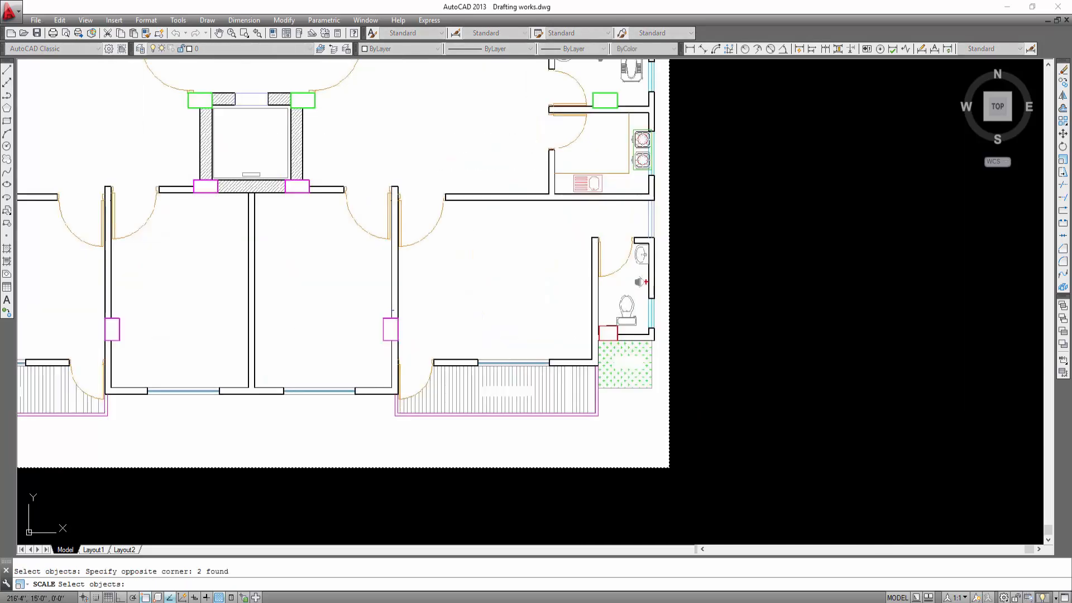
scroll(395, 307, "up", 6)
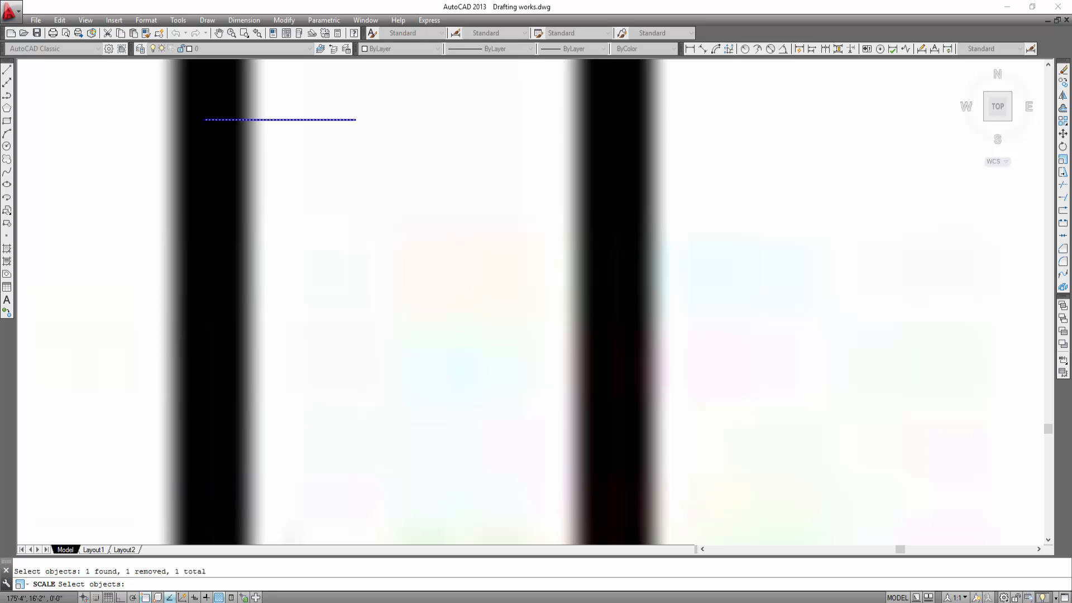
scroll(340, 197, "down", 12)
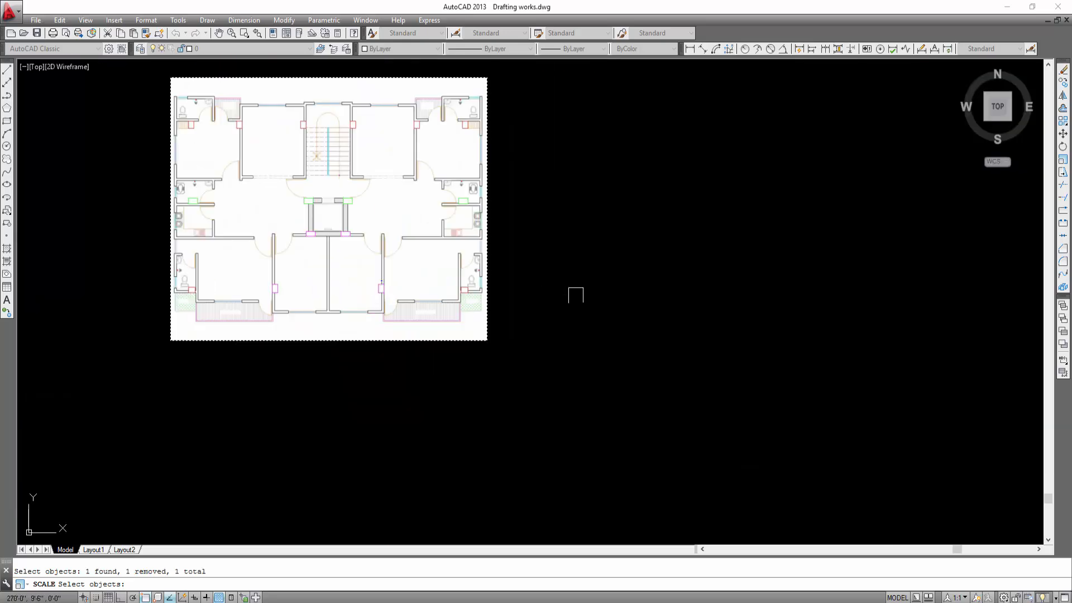
middle_click_drag(576, 295, 598, 295)
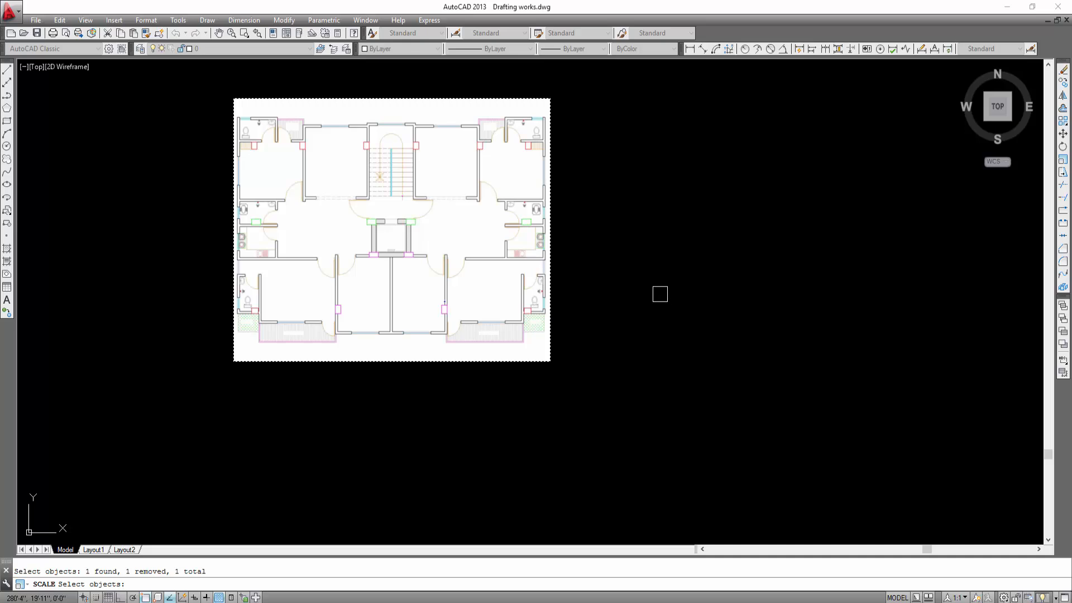
key("Return")
Scale the image by reference from the blue line's west endpoint, matching the wall's thickness to the line's east endpoint with Ortho on
scroll(402, 296, "up", 10)
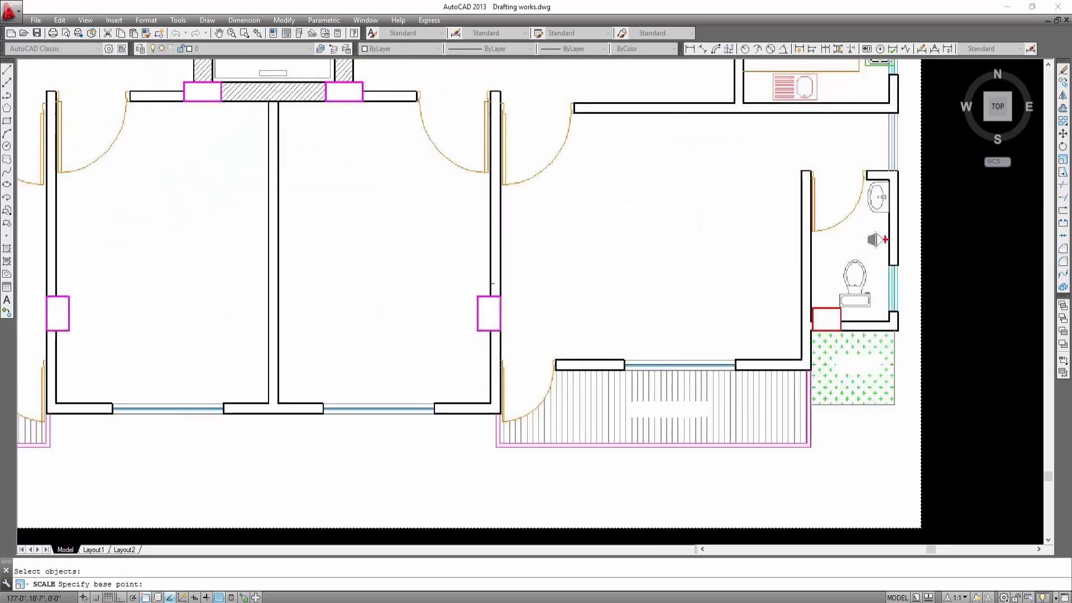
scroll(483, 297, "up", 4)
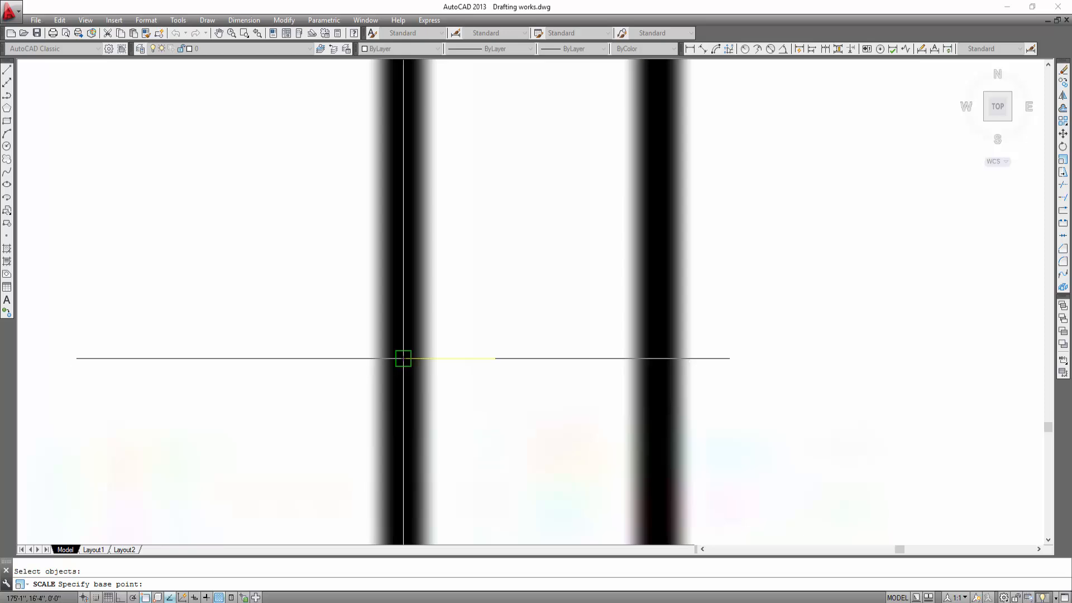
left_click(403, 358)
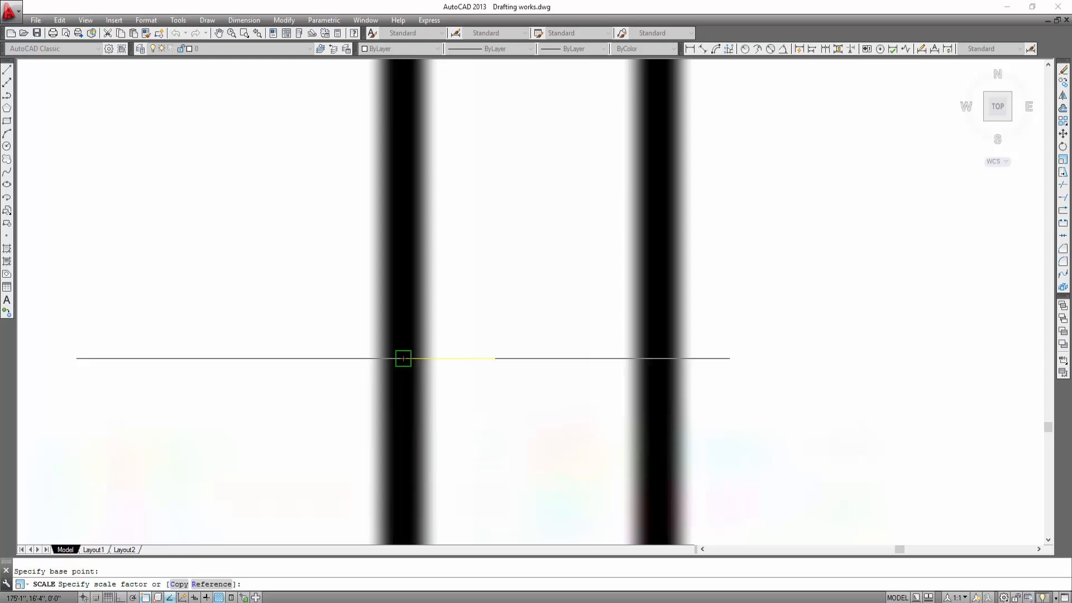
scroll(385, 360, "down", 3)
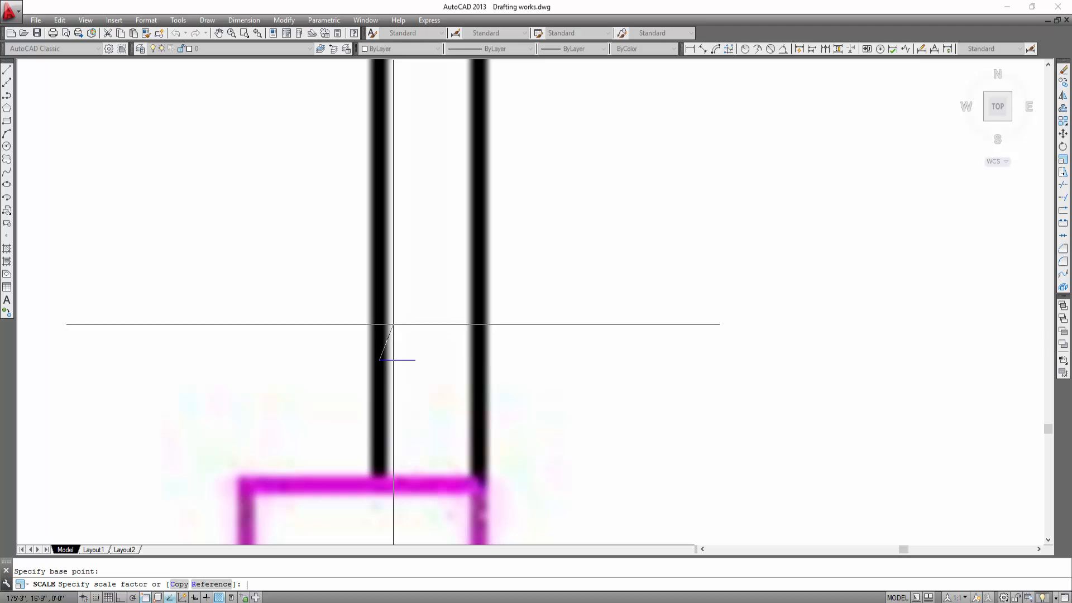
type("r")
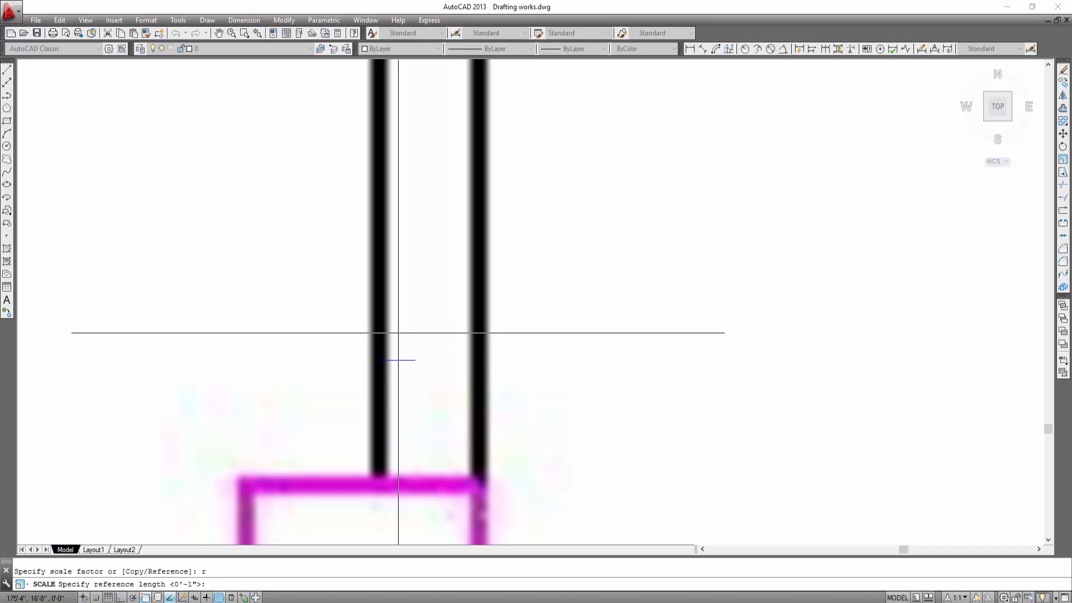
scroll(367, 371, "up", 5)
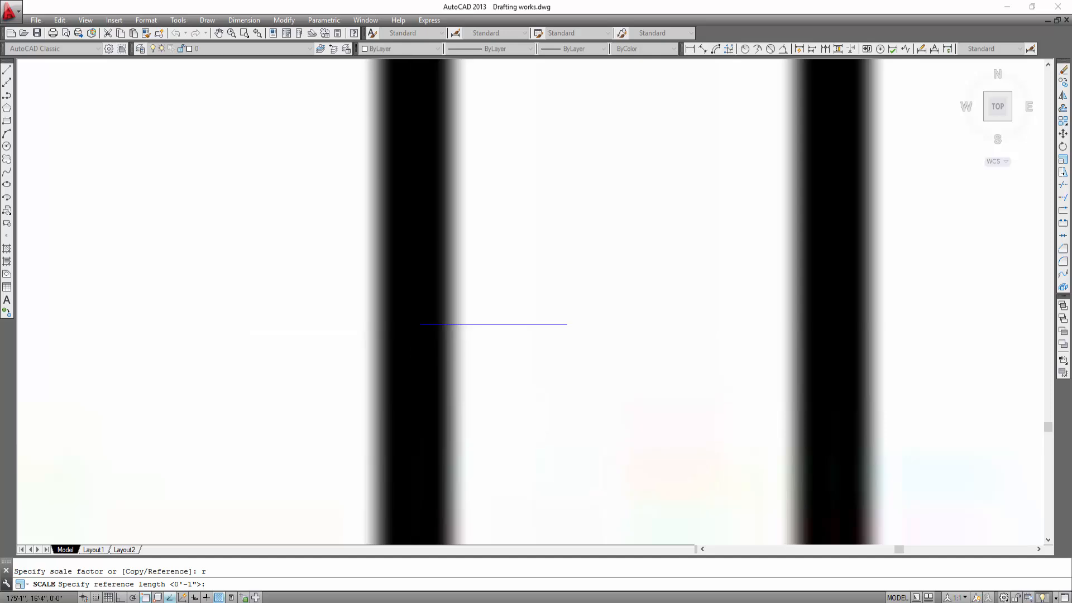
left_click(420, 324)
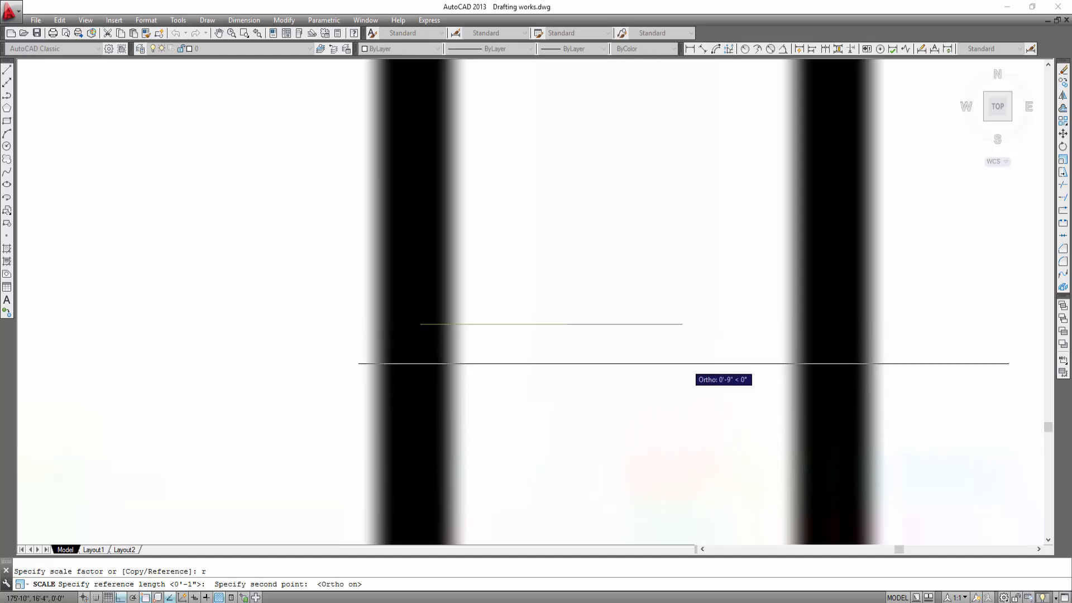
scroll(692, 363, "down", 4)
scroll(720, 357, "up", 4)
key("F8")
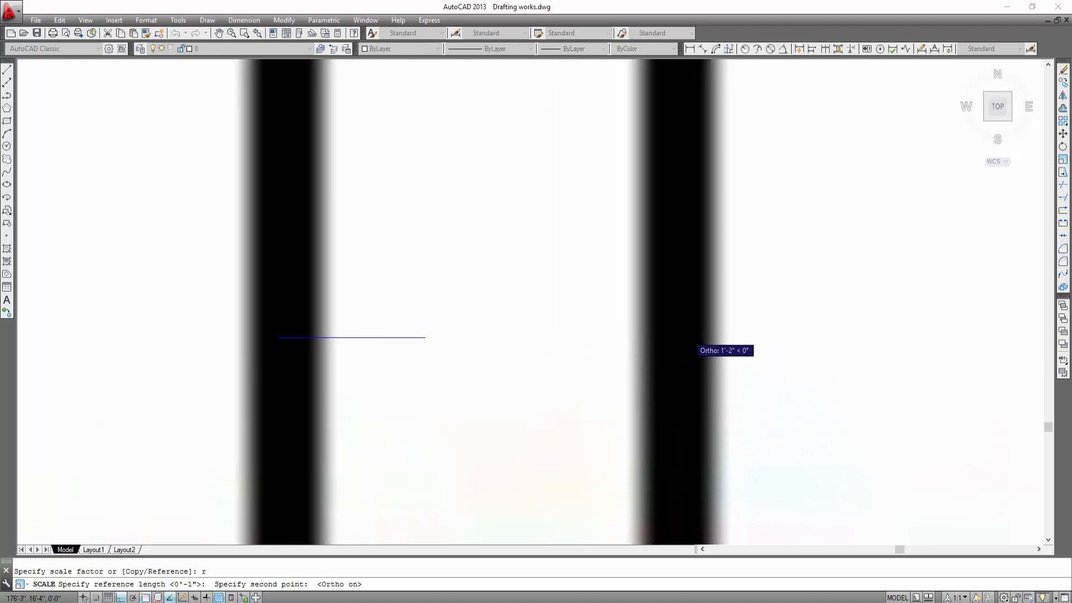
left_click(685, 335)
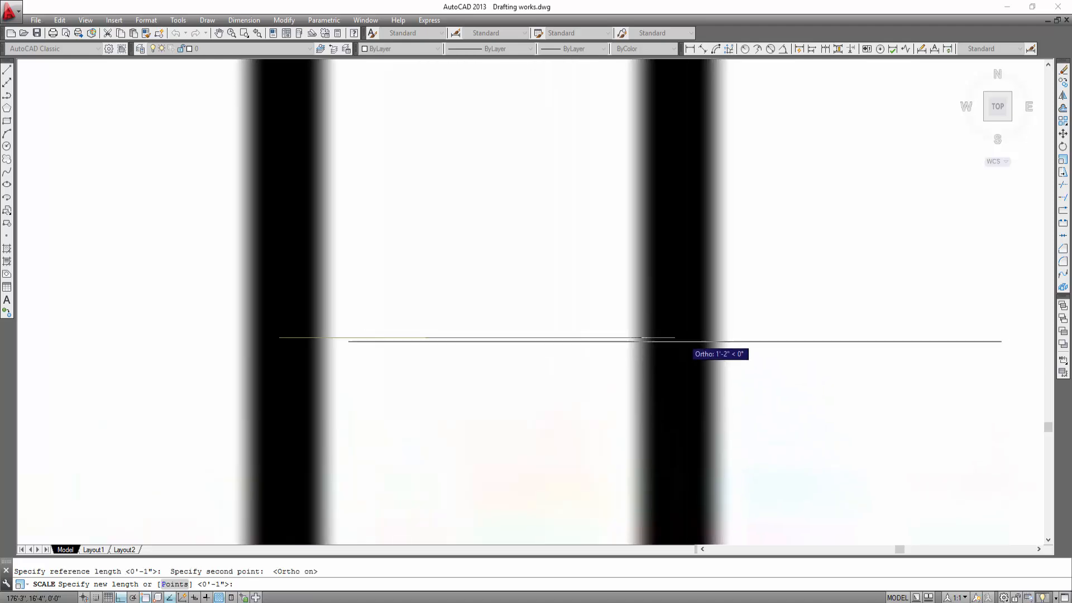
left_click(423, 336)
Check the scaled wall's thickness against the blue line up close, and view the whole floor plan image
scroll(443, 371, "down", 8)
scroll(553, 448, "down", 3)
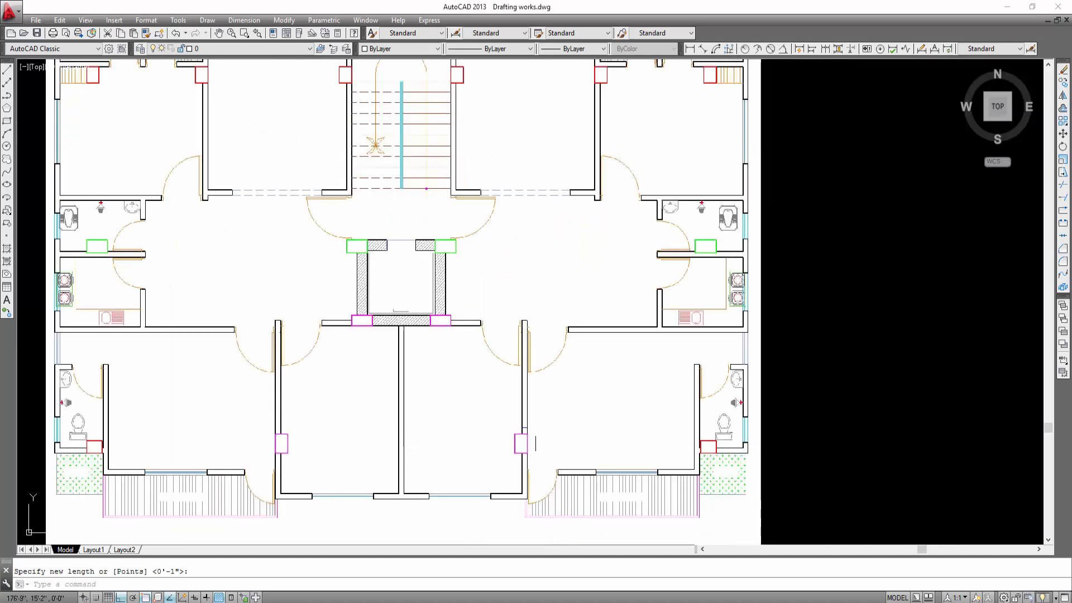
scroll(510, 411, "up", 10)
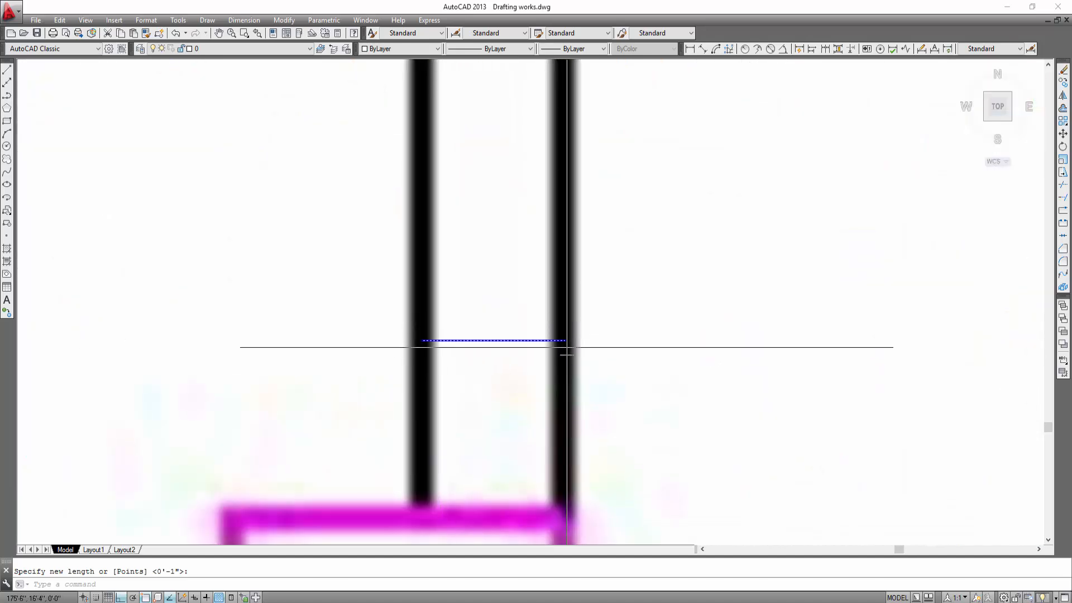
scroll(355, 337, "up", 2)
scroll(411, 350, "down", 6)
scroll(411, 351, "down", 8)
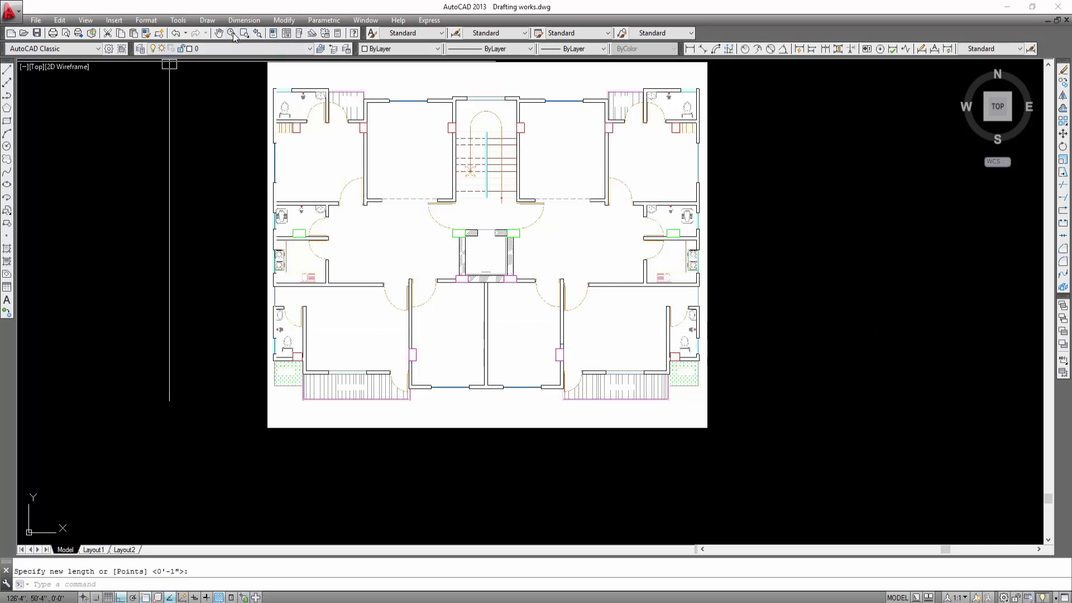
left_click(218, 33)
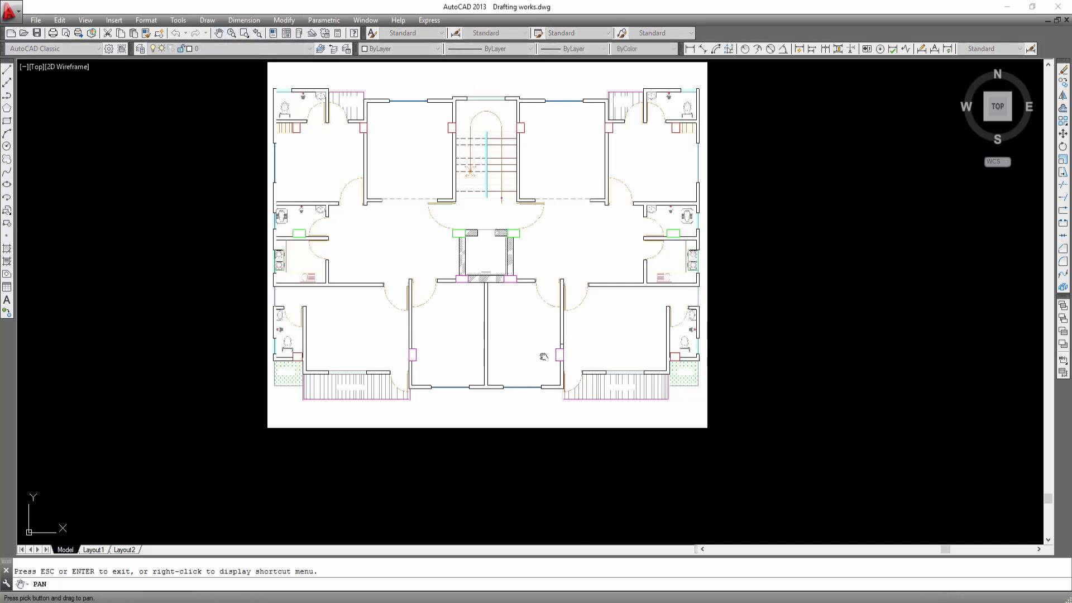
Delete the short blue reference line across the wall just above the magenta column
scroll(597, 316, "up", 10)
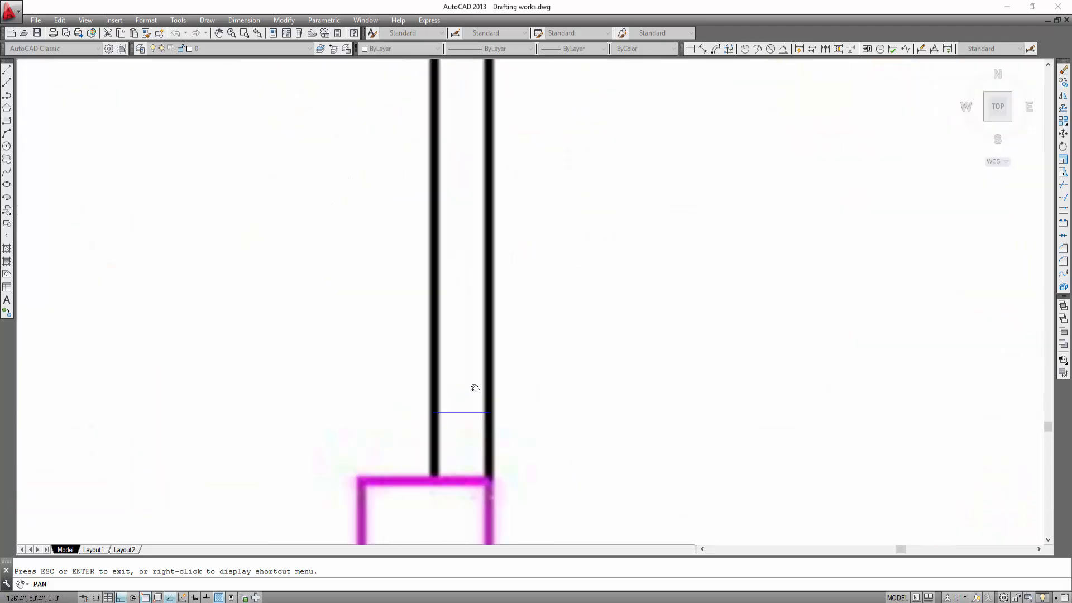
scroll(503, 383, "down", 8)
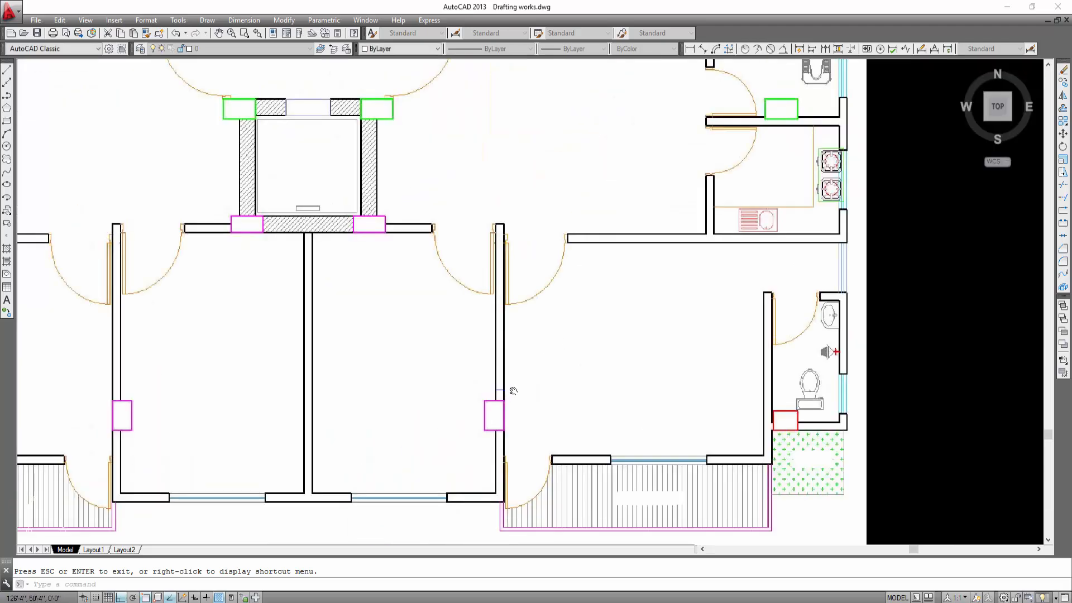
key("Escape")
scroll(515, 378, "up", 8)
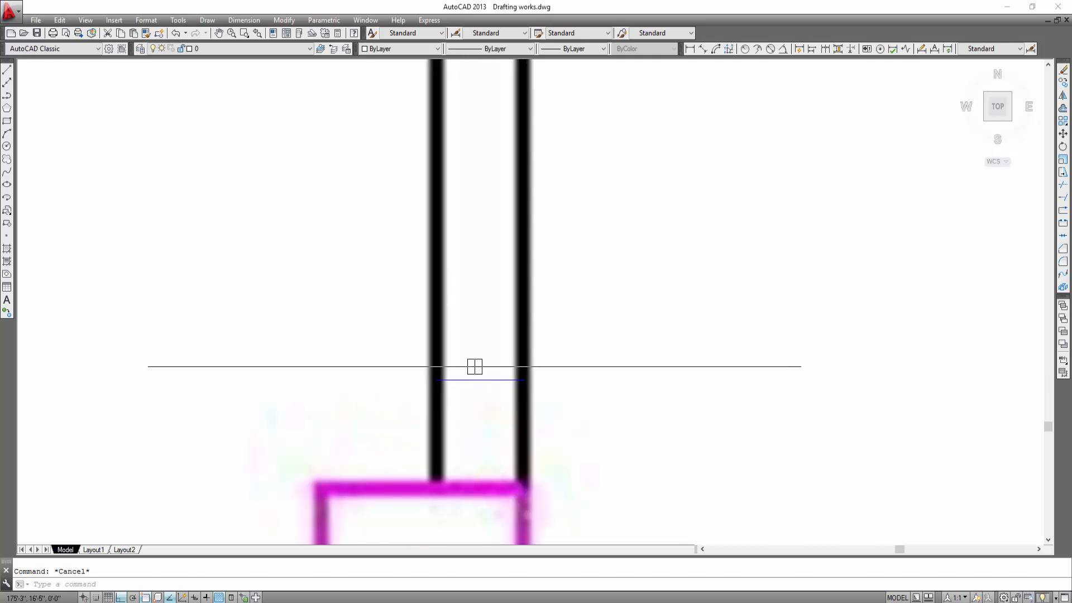
scroll(482, 368, "down", 10)
scroll(493, 371, "up", 7)
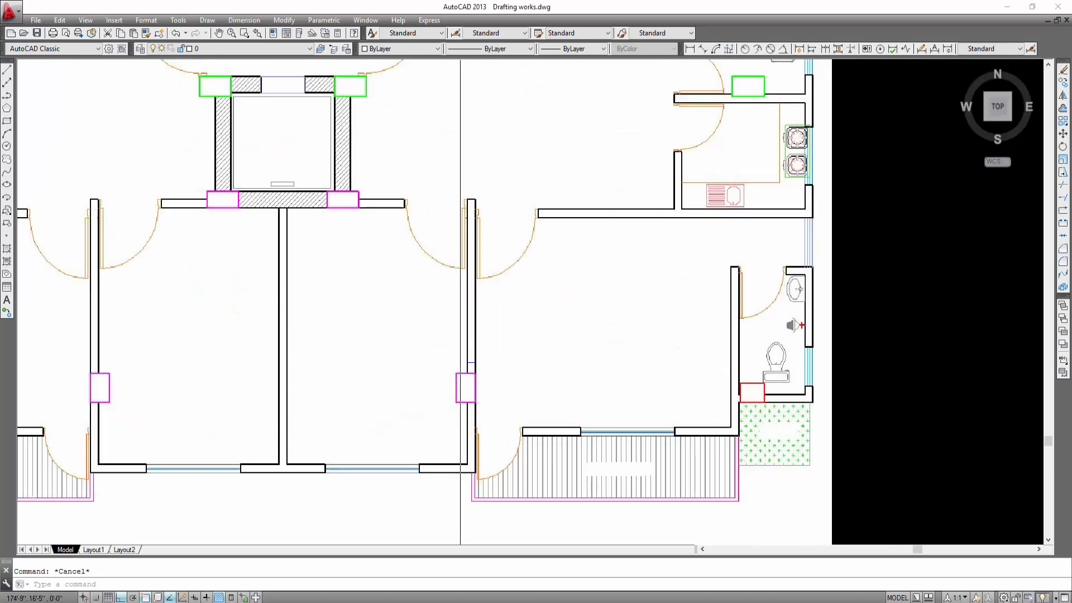
left_click(430, 345)
left_click(545, 390)
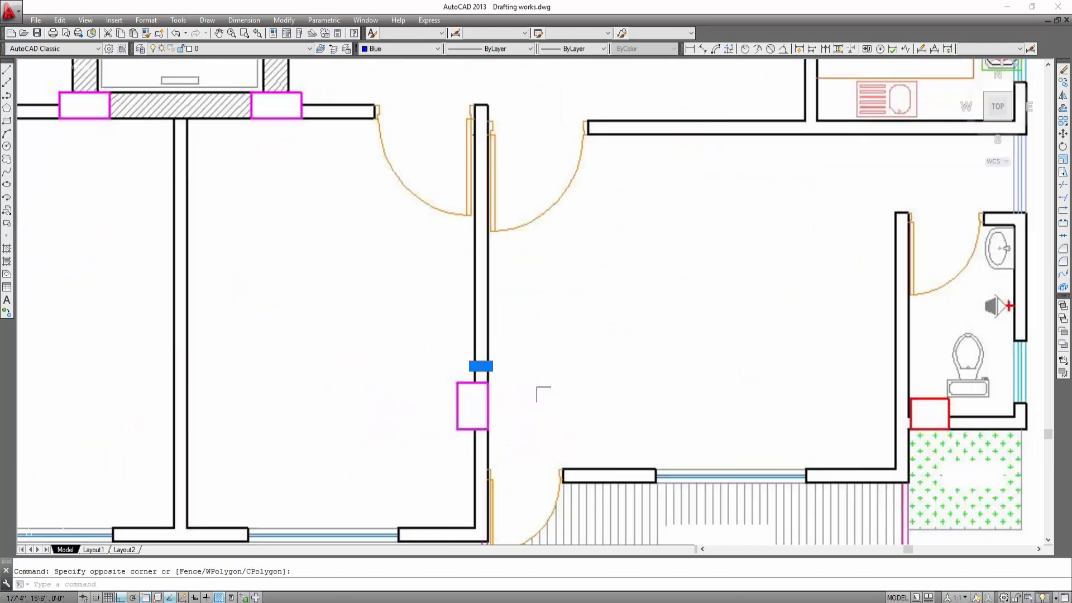
key("Delete")
scroll(502, 346, "down", 10)
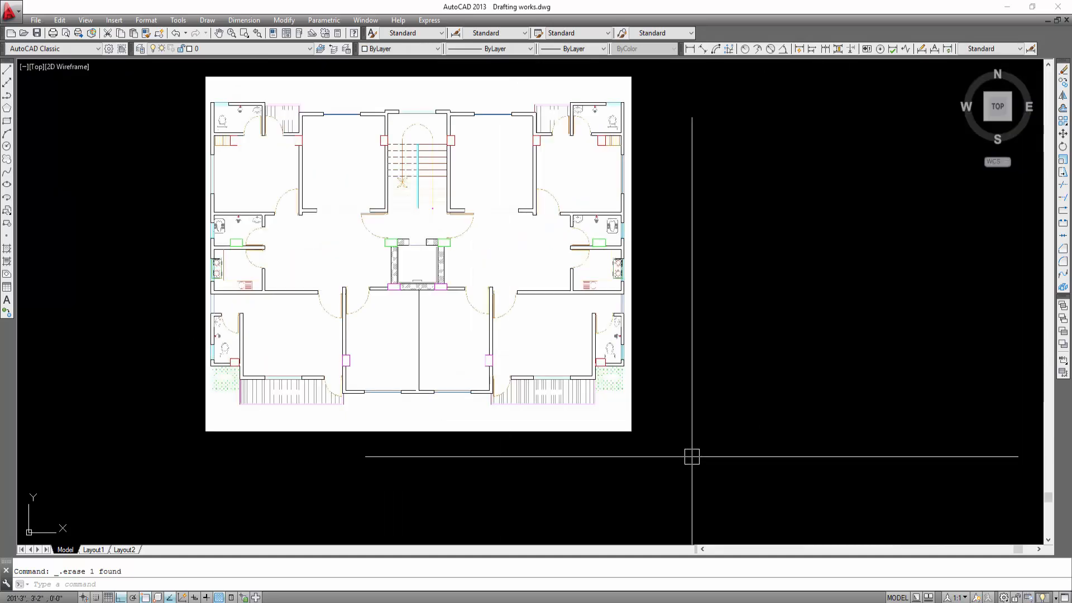
key("Escape")
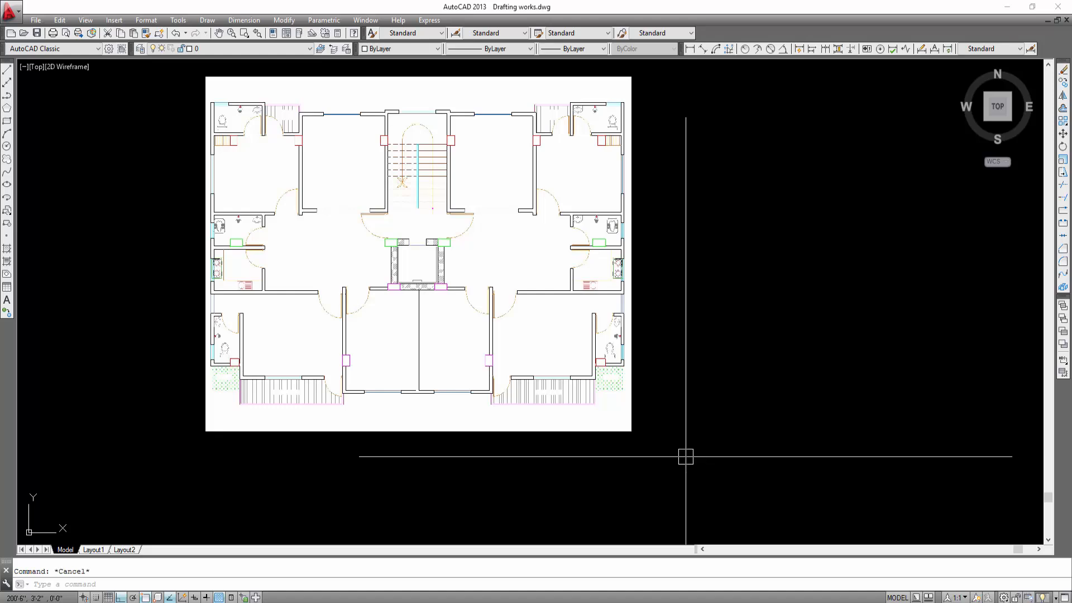
Examine the scaled floor plan image as a whole and up close around the southern rooms and their walls
scroll(491, 313, "up", 6)
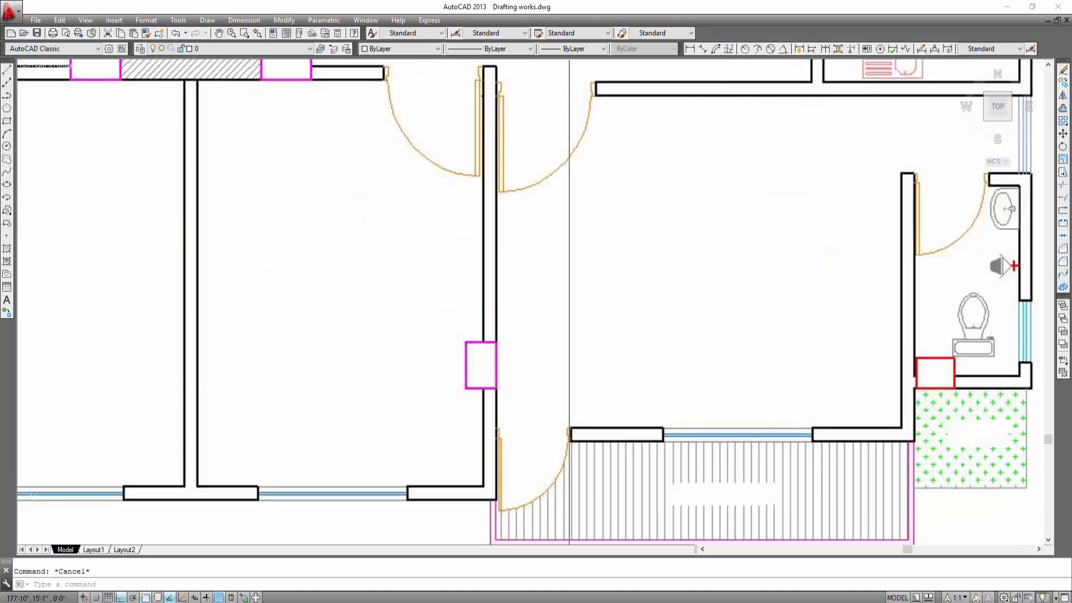
scroll(569, 363, "down", 6)
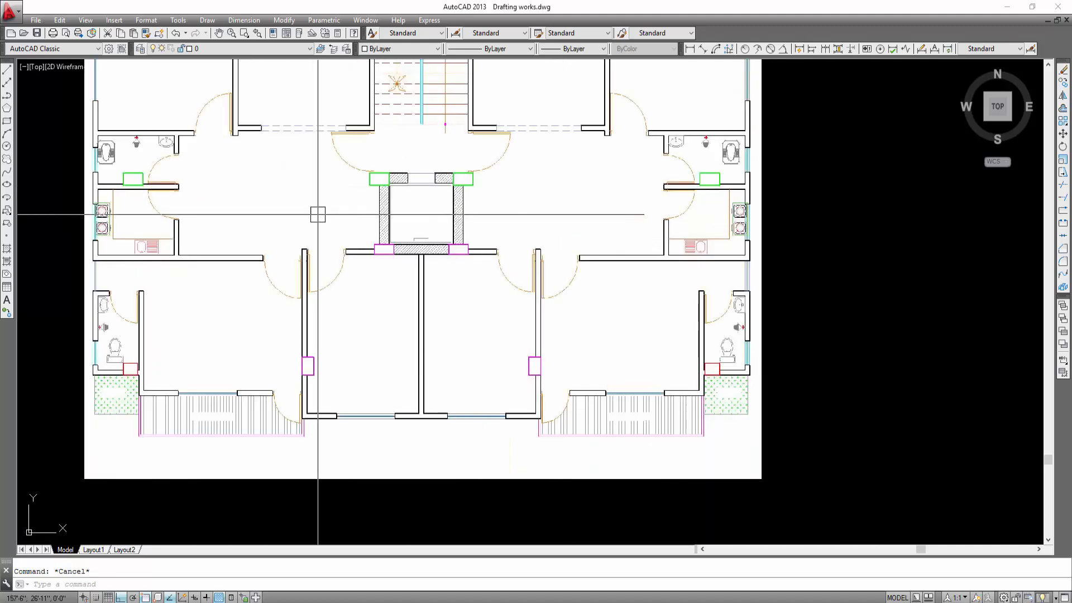
mouse_move(430, 210)
middle_mouse_down()
mouse_move(416, 230)
mouse_move(443, 288)
middle_mouse_up()
scroll(464, 286, "down", 4)
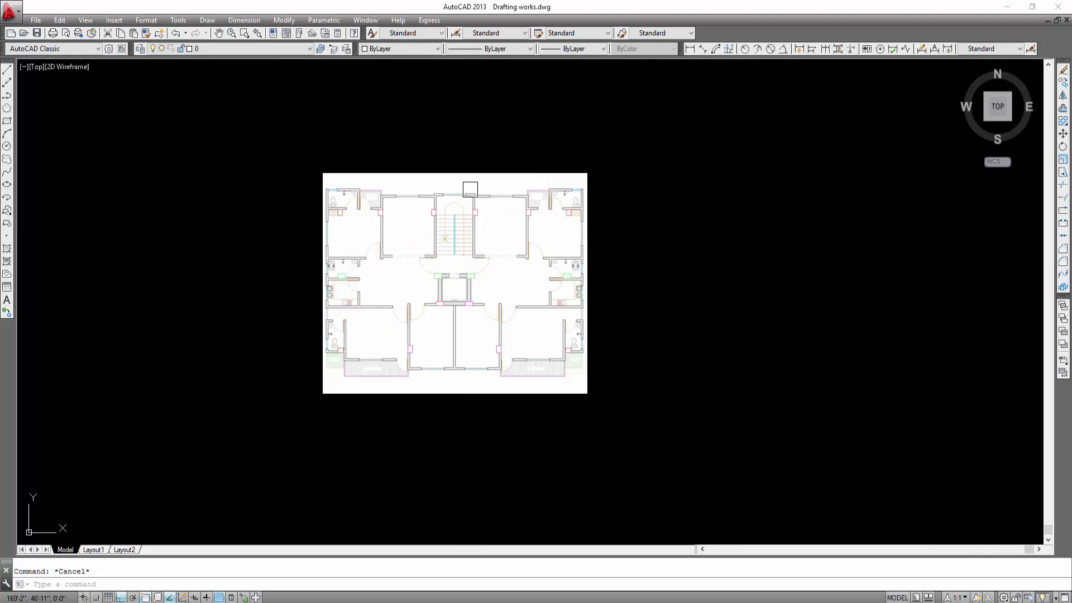
scroll(592, 325, "up", 2)
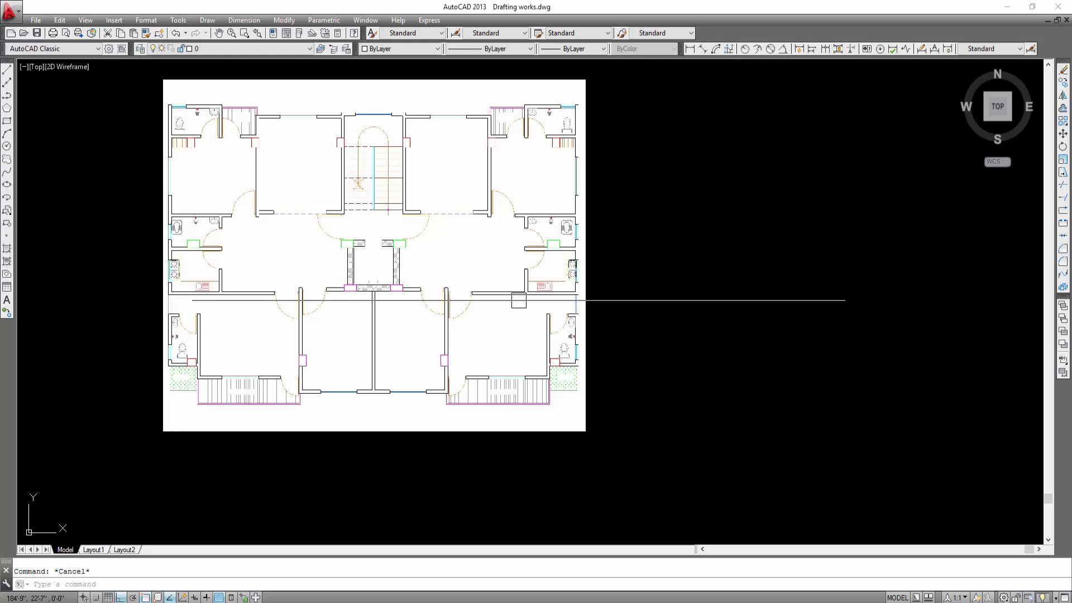
scroll(466, 359, "up", 8)
scroll(467, 359, "down", 4)
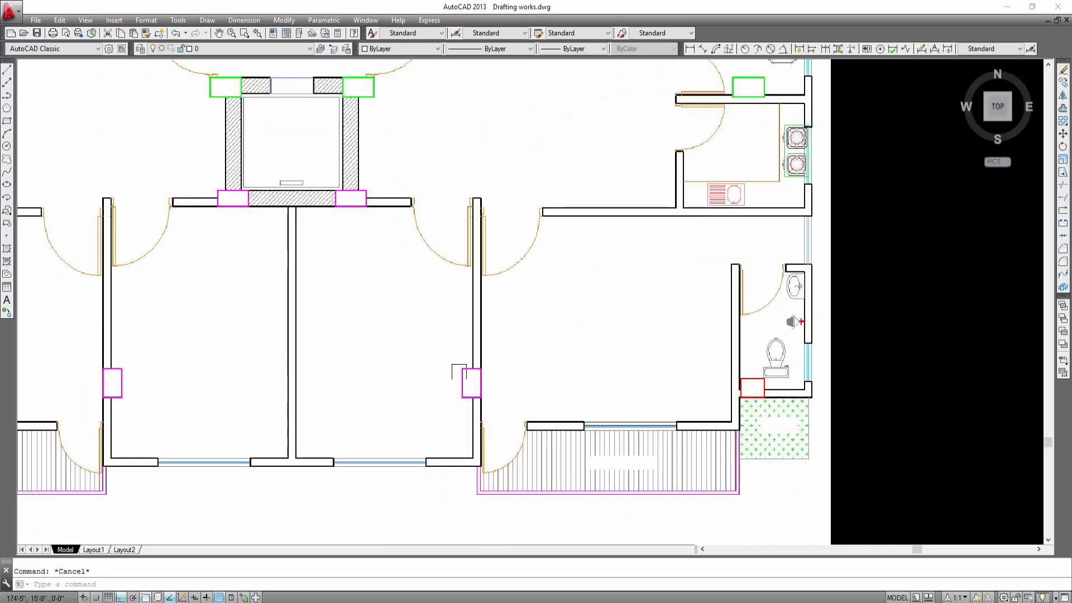
middle_click_drag(463, 379, 443, 318)
middle_click_drag(899, 410, 890, 414)
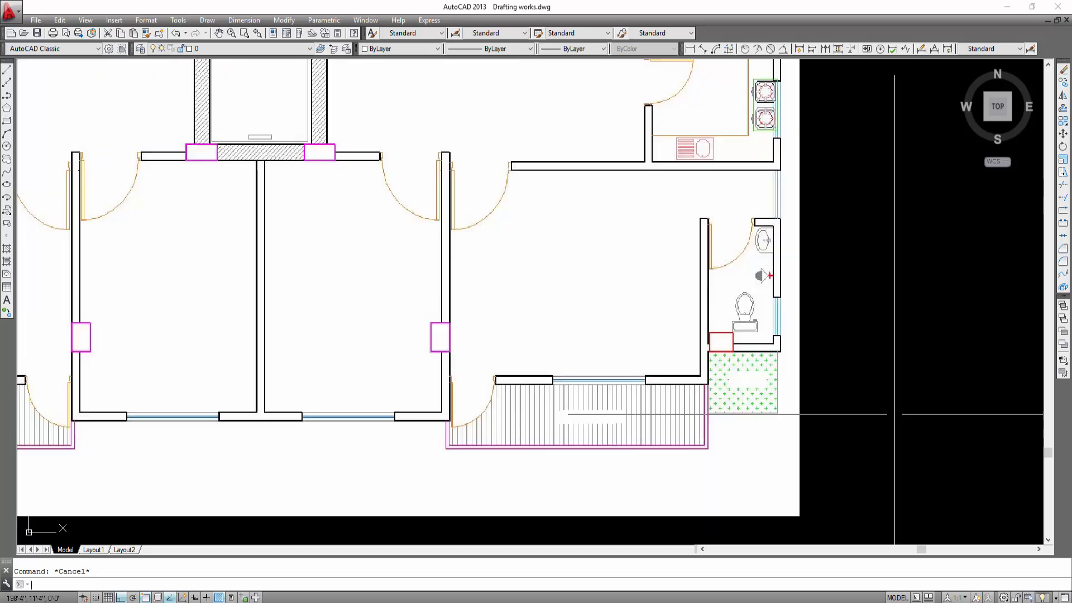
Add three new layers with default names in the Layer Properties Manager and close it
left_click(271, 46)
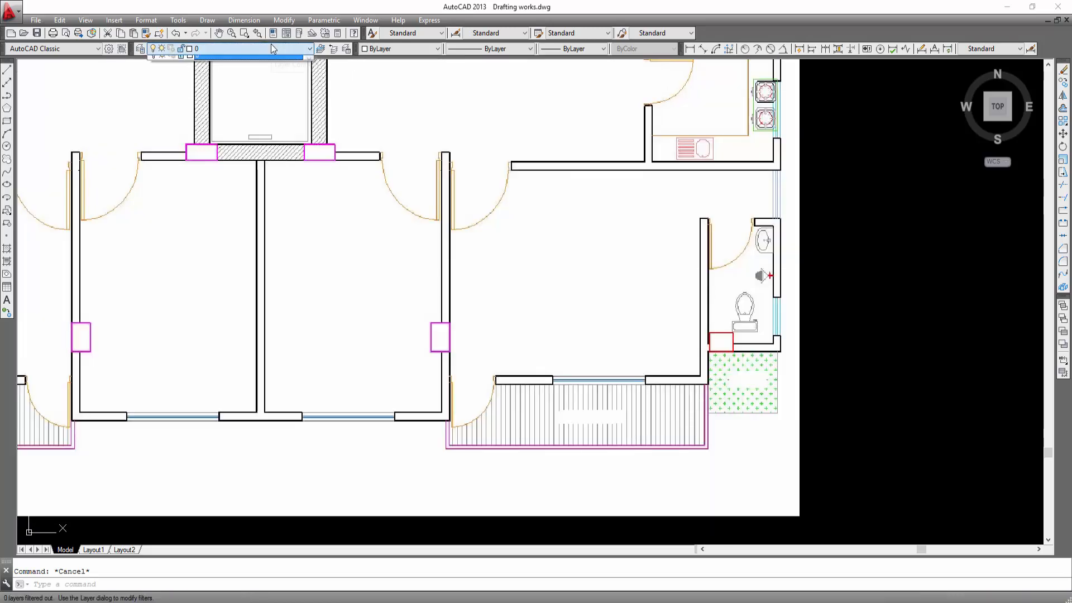
left_click(140, 49)
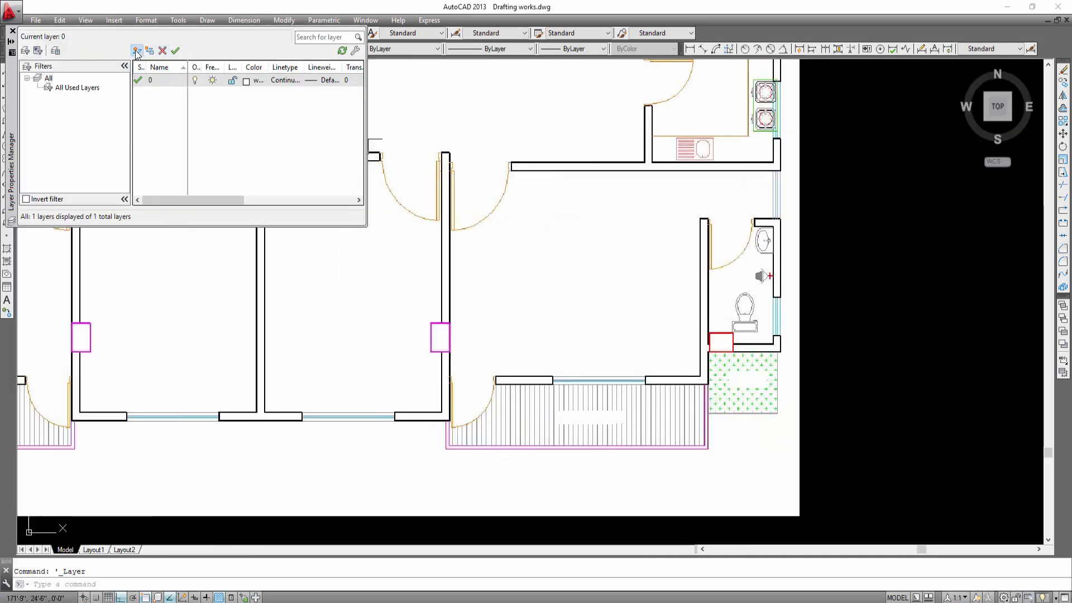
left_click(137, 51)
left_click(137, 51)
left_click(137, 51)
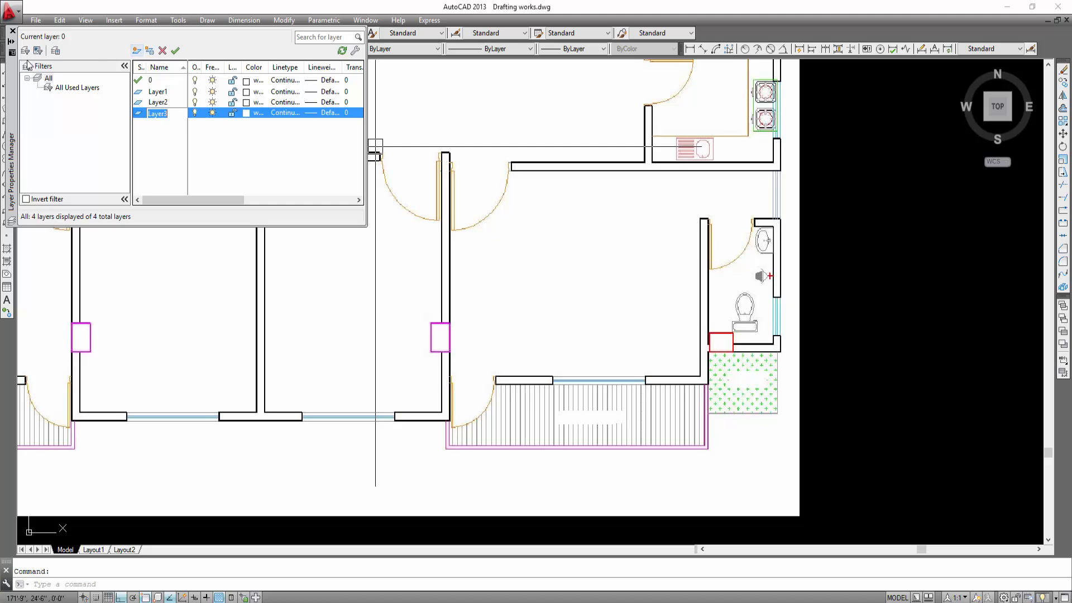
left_click(13, 30)
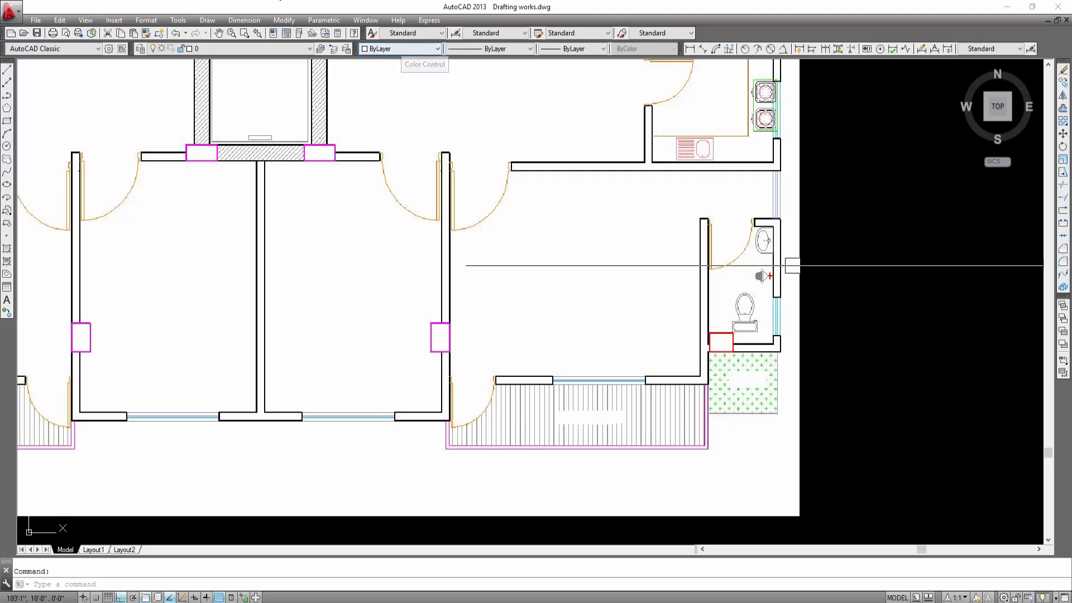
Set the current lineweight to 0.30 mm and the current color to Red for new objects
middle_click_drag(589, 193, 654, 197)
scroll(564, 188, "down", 3)
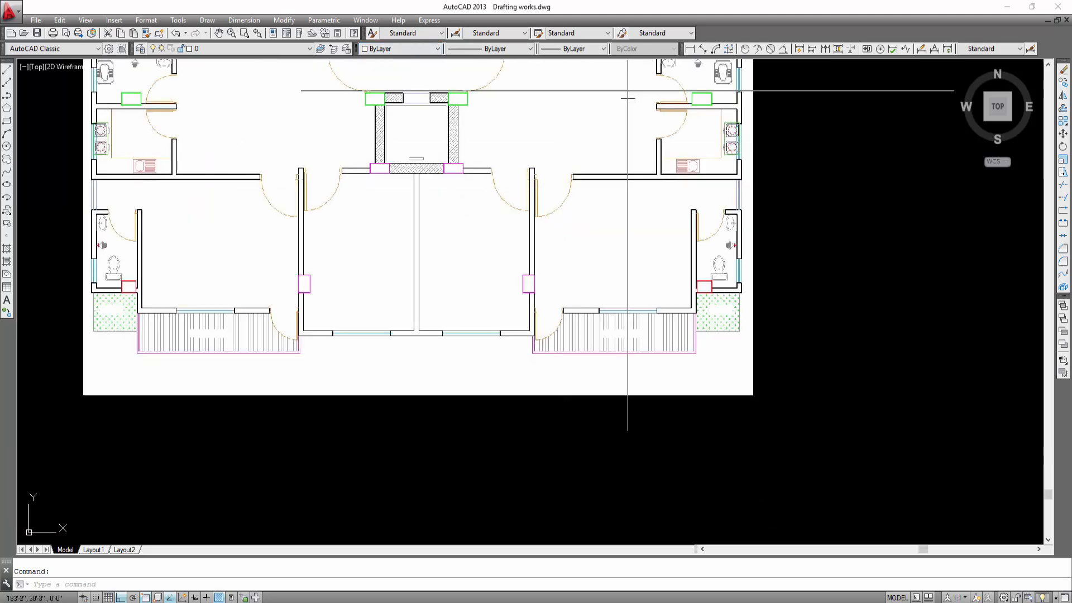
left_click(497, 50)
left_click(575, 48)
left_click(575, 49)
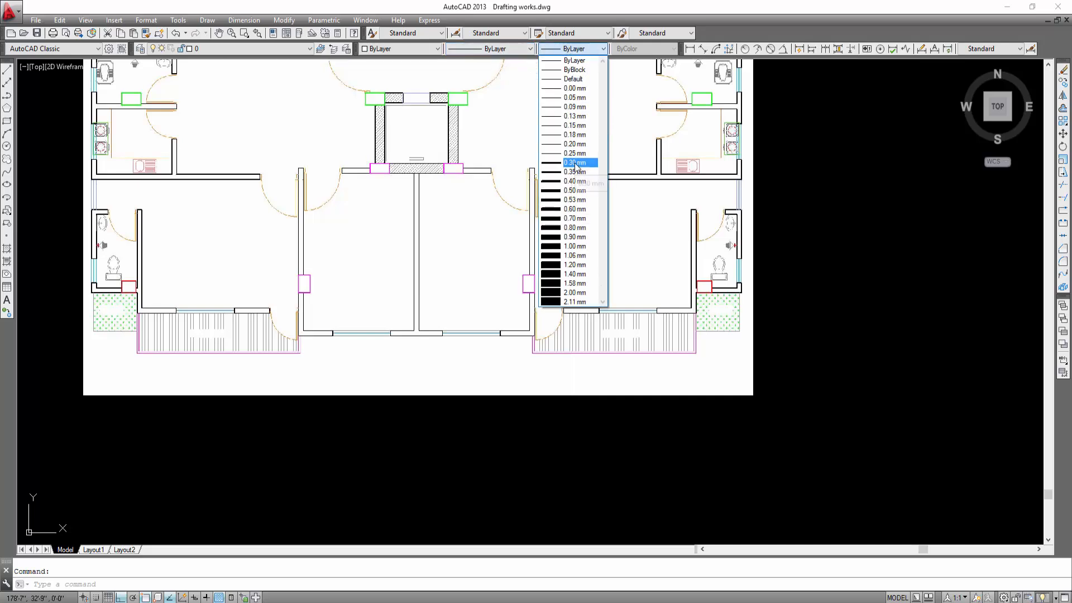
left_click(575, 162)
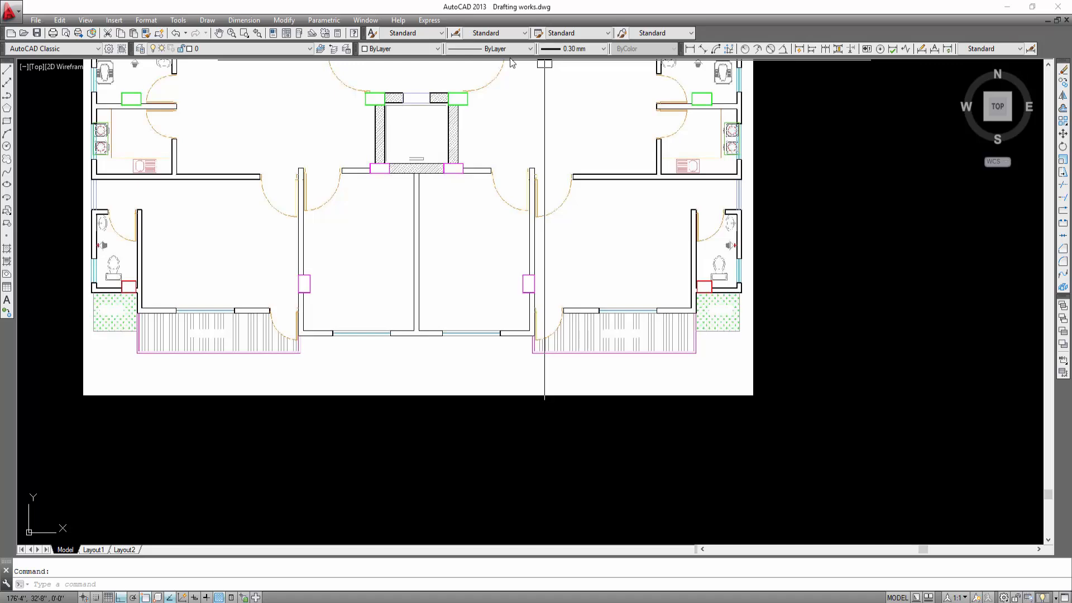
mouse_move(450, 123)
middle_mouse_down()
mouse_move(411, 161)
mouse_move(421, 178)
middle_mouse_up()
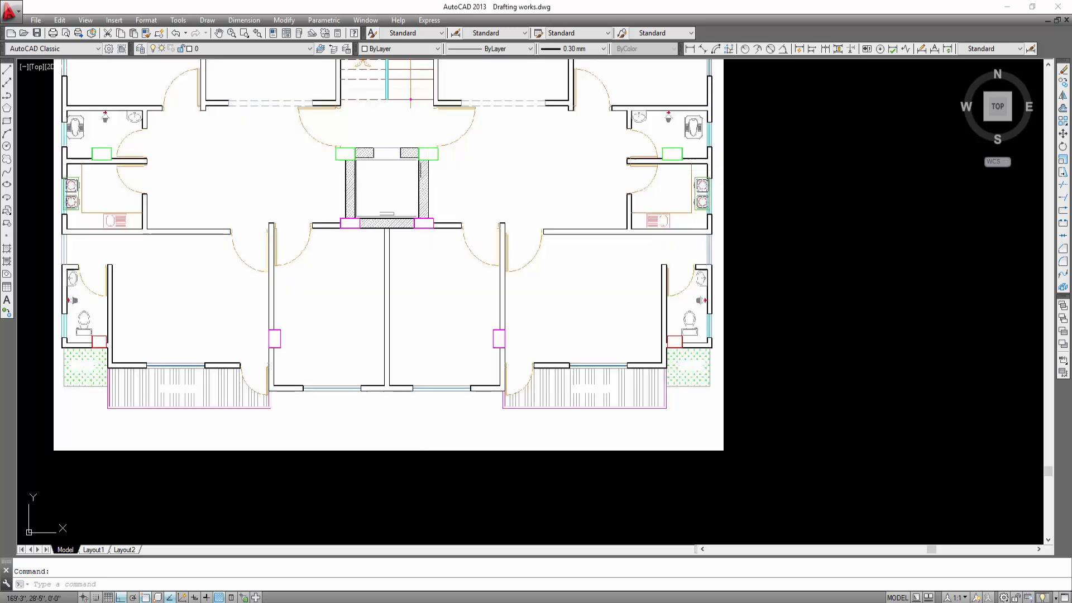
left_click(401, 48)
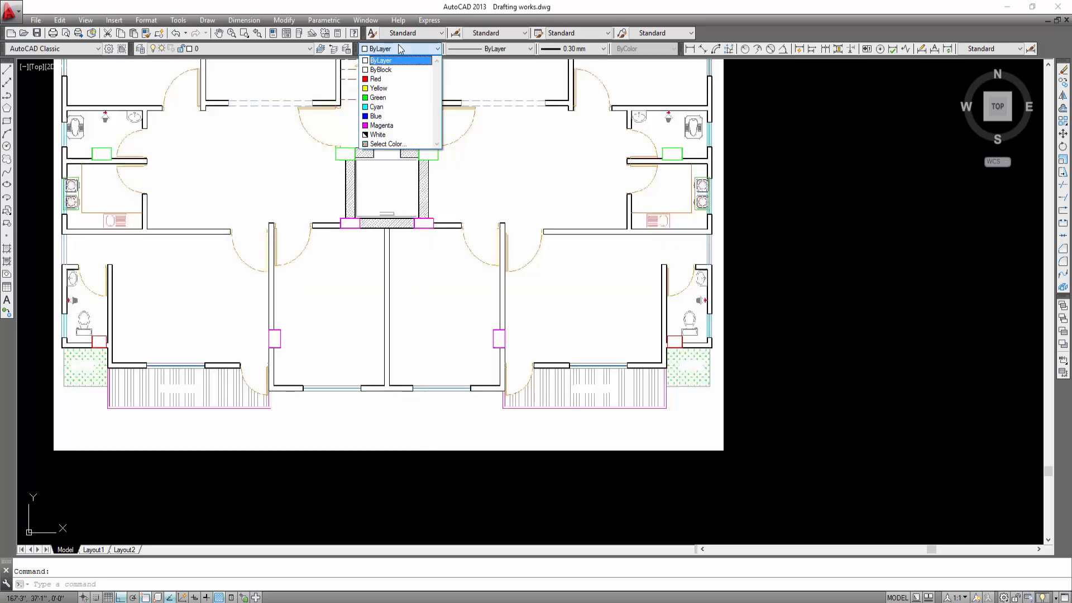
left_click(382, 80)
scroll(385, 388, "up", 2)
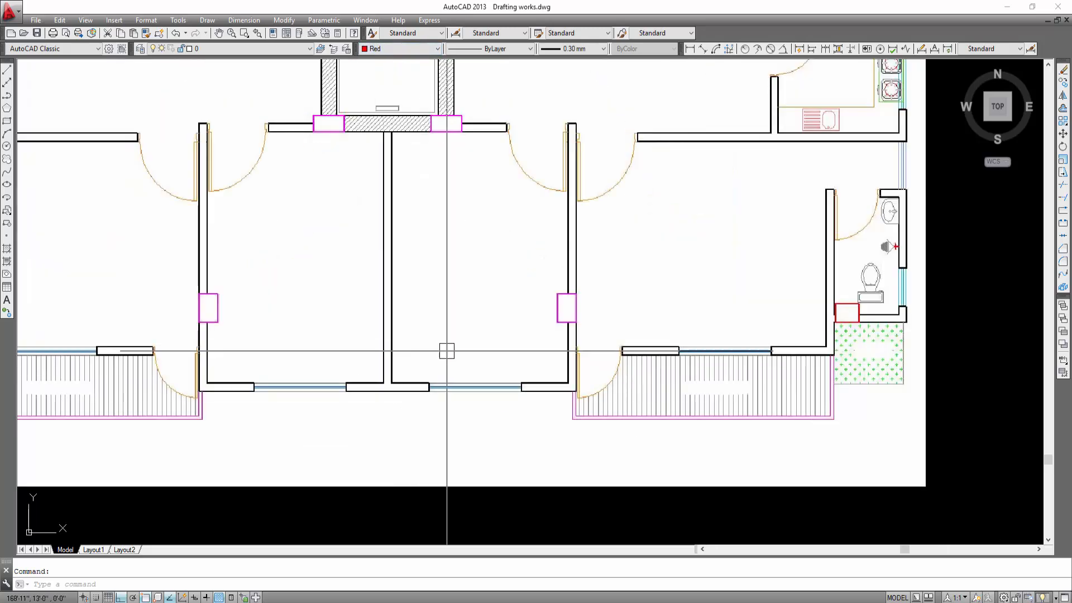
type("l")
key("Return")
scroll(406, 406, "up", 3)
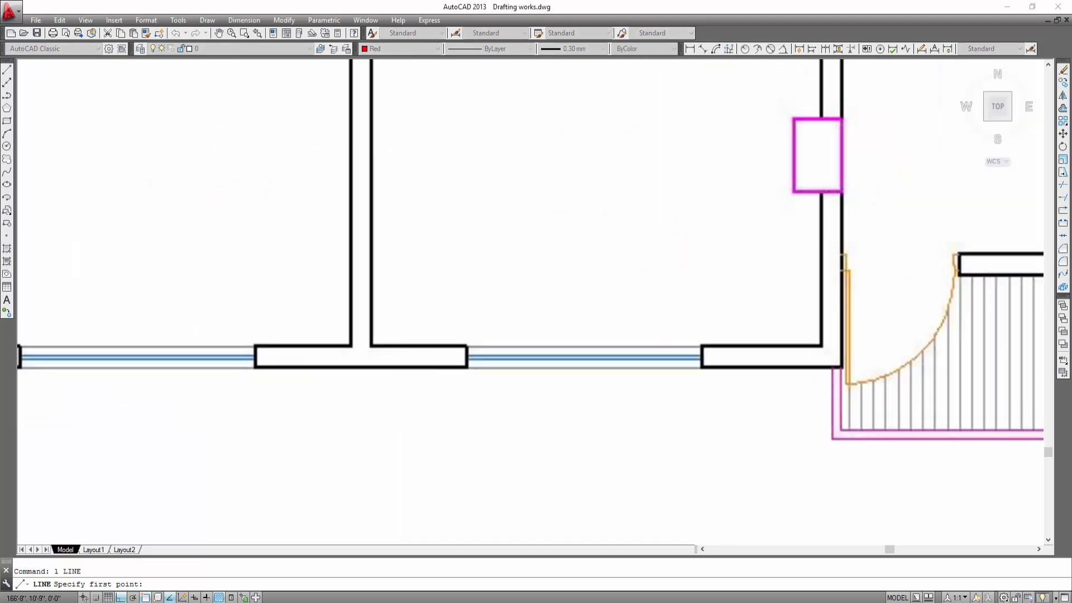
scroll(378, 347, "down", 5)
scroll(395, 371, "up", 3)
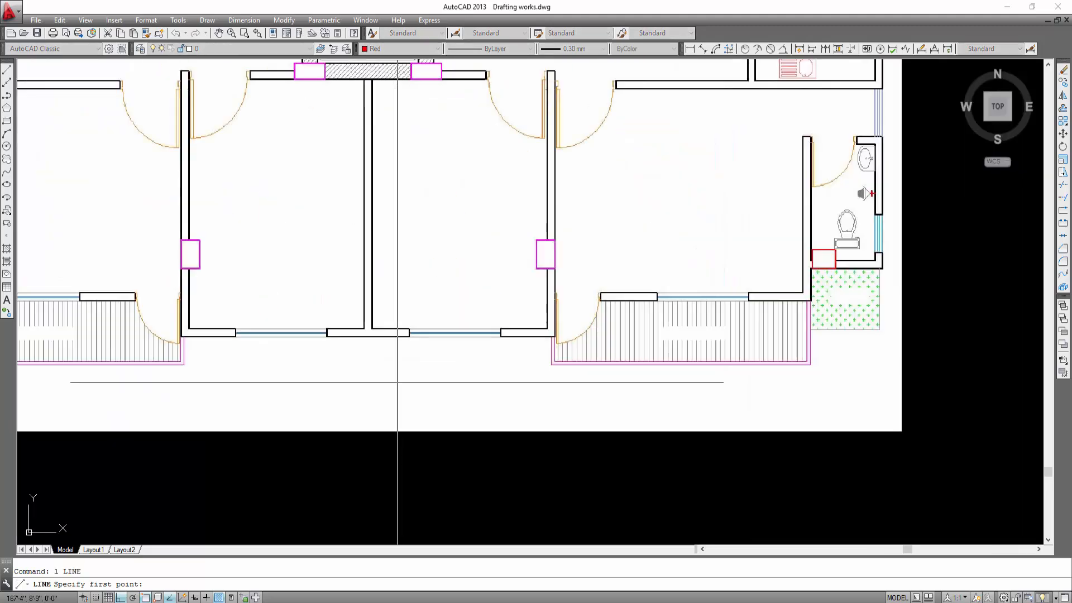
key("Escape")
scroll(391, 447, "down", 2)
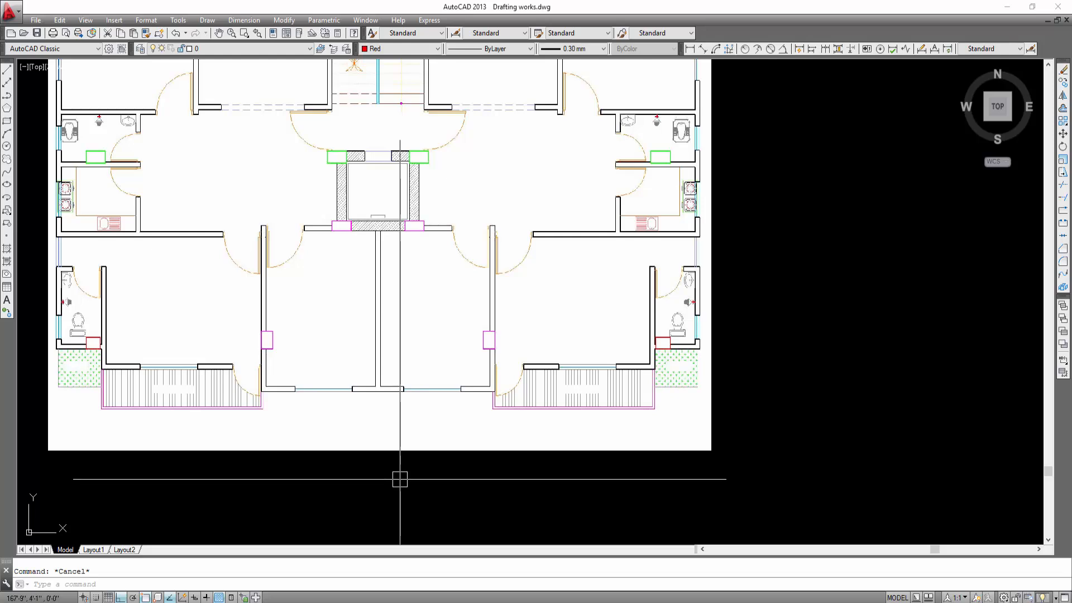
Draw a vertical construction line along the west face of the central wall between the two southern rooms
type("xl")
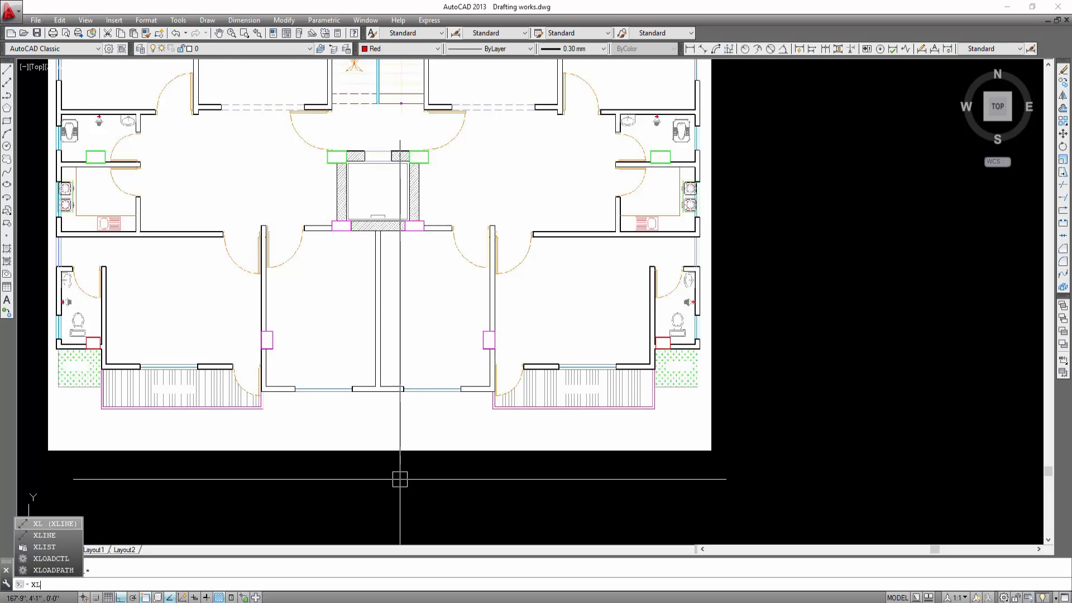
key("Return")
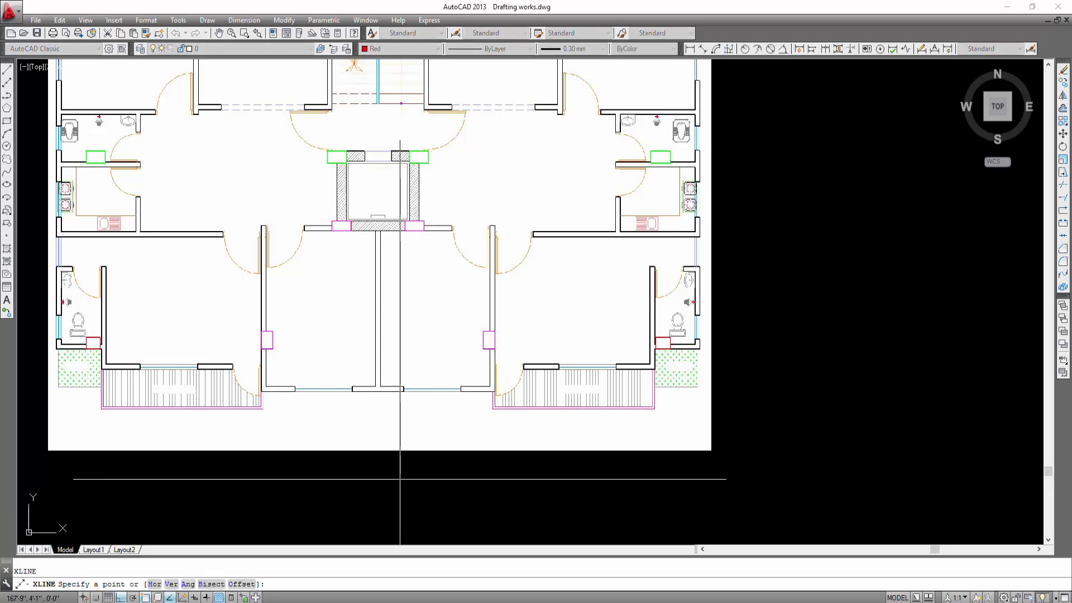
type("v")
key("Return")
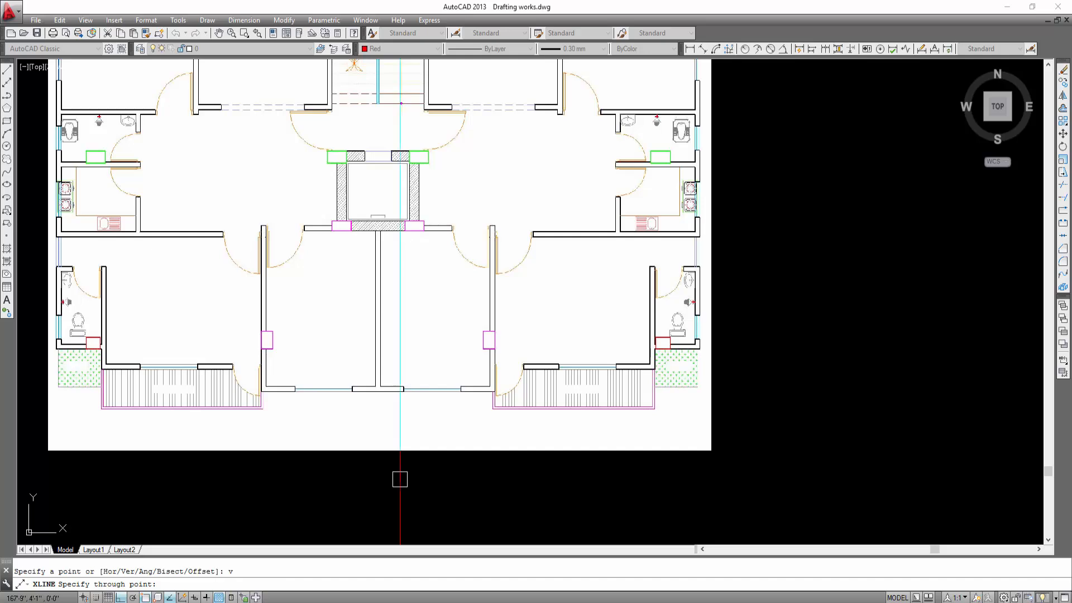
scroll(399, 391, "up", 8)
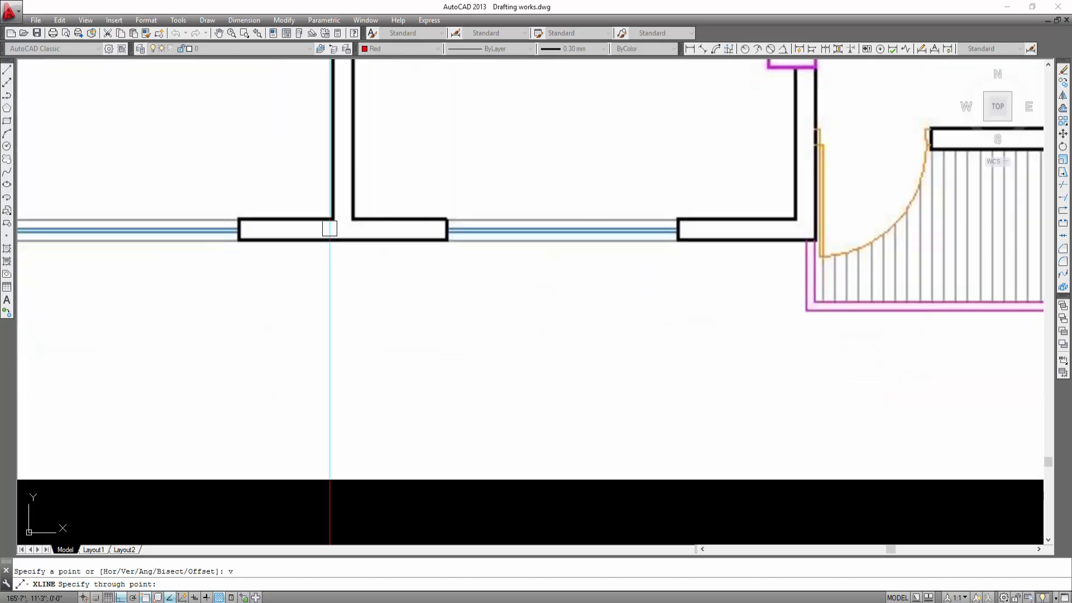
scroll(330, 228, "up", 5)
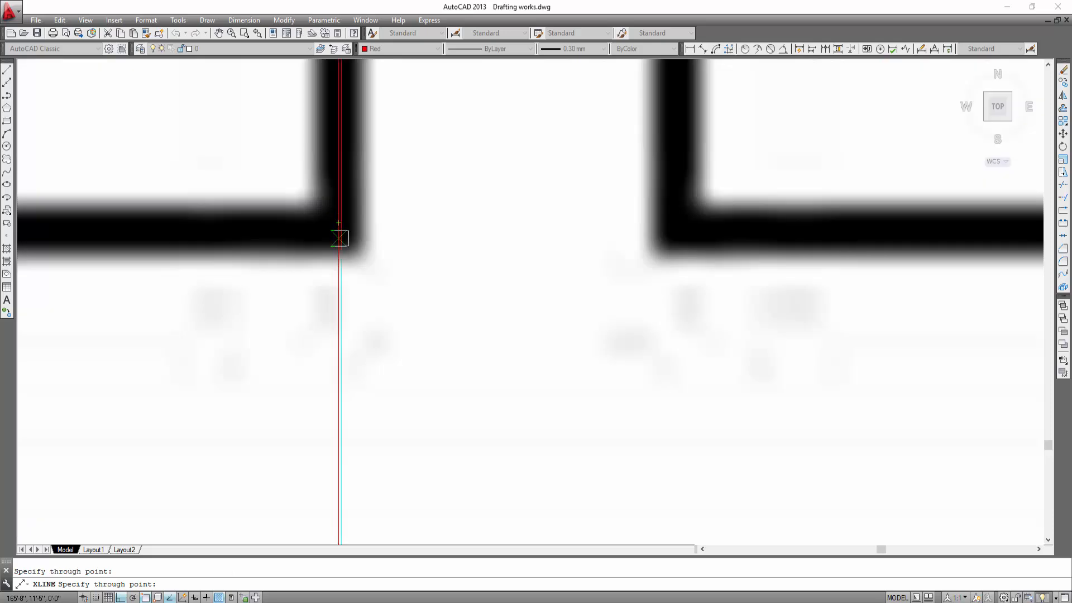
scroll(342, 237, "down", 10)
key("Escape")
Offset the vertical construction line 5" east onto the central wall's other face
middle_click_drag(446, 414, 401, 359)
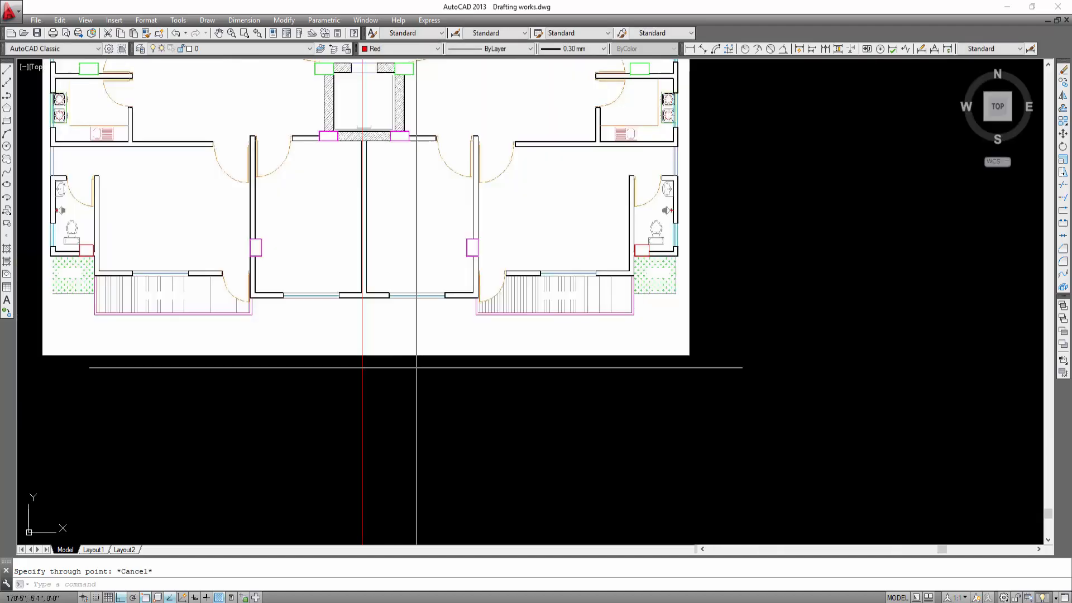
key("Return")
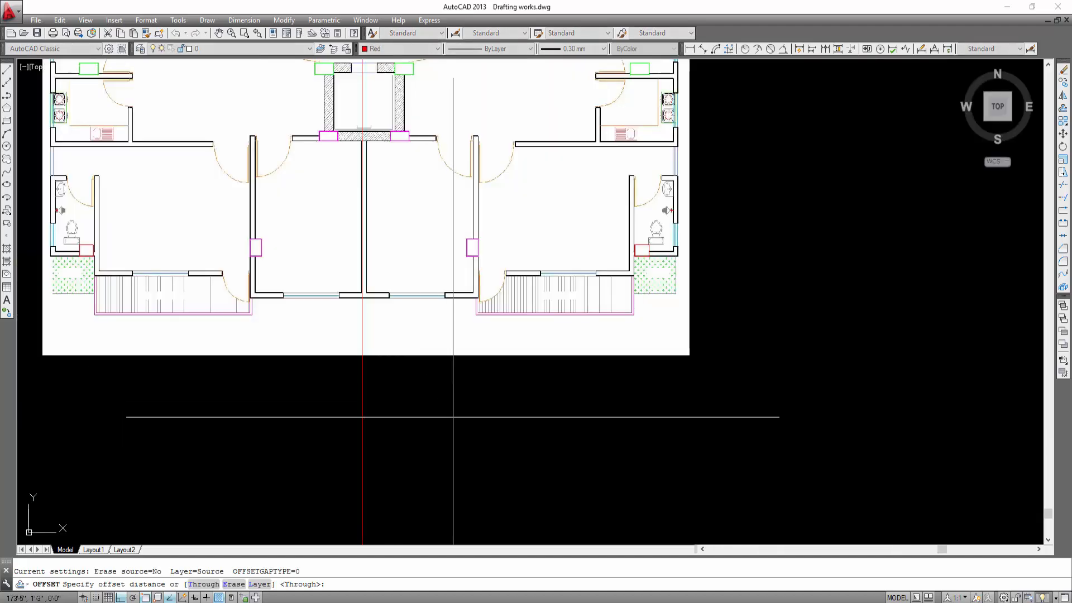
key("Return")
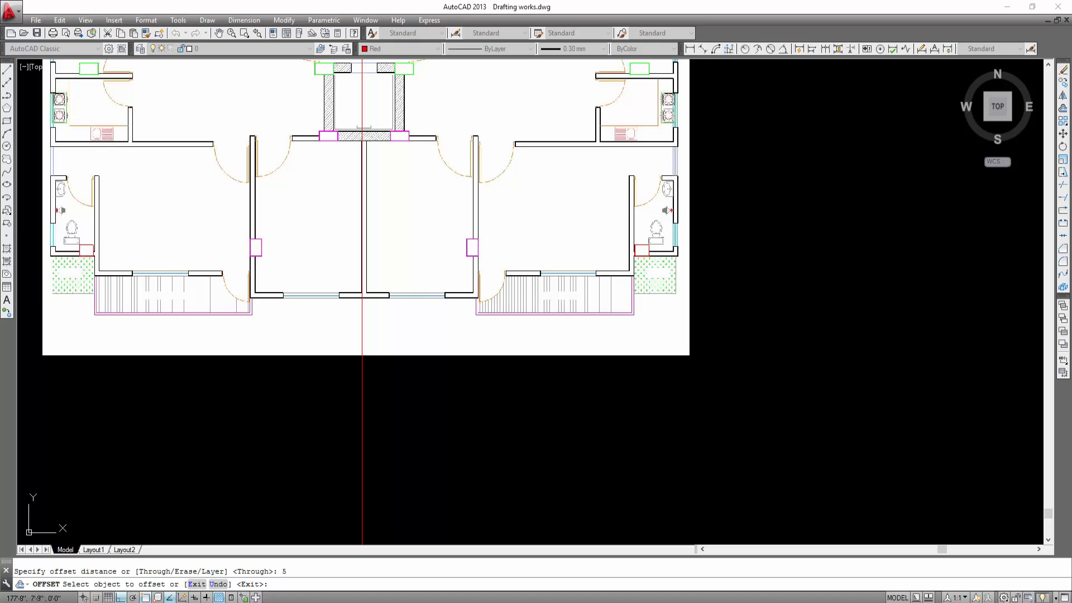
left_click(364, 414)
scroll(381, 313, "up", 6)
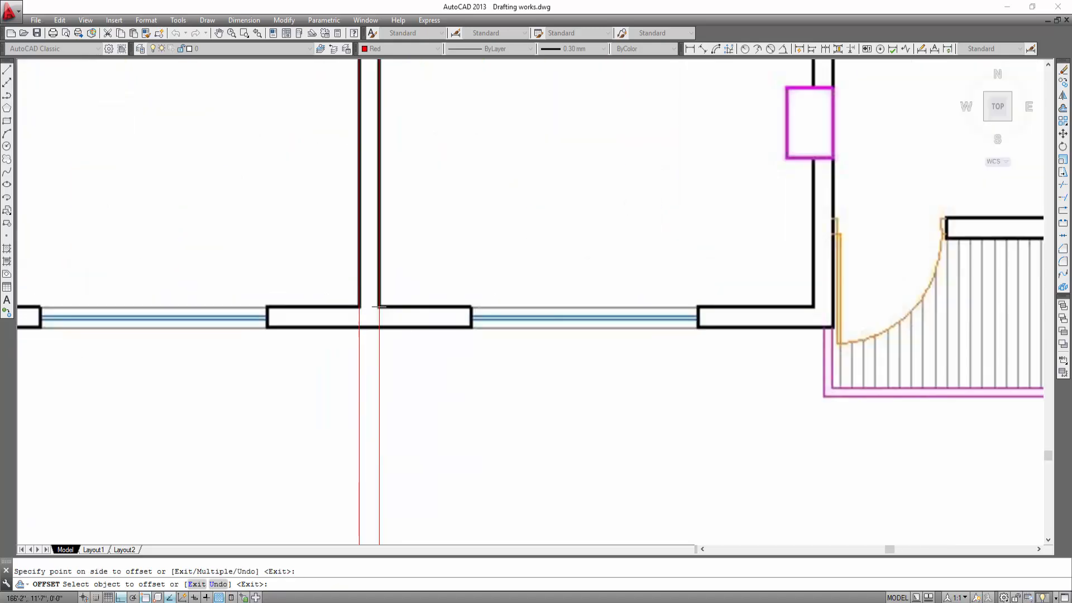
scroll(375, 306, "up", 4)
scroll(386, 260, "down", 8)
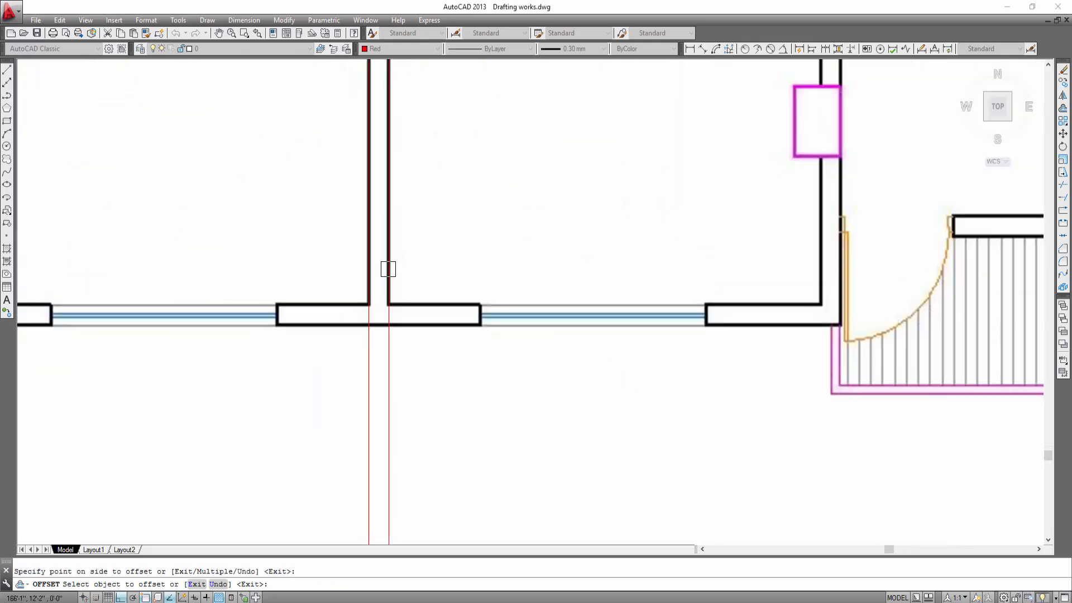
key("Escape")
scroll(436, 311, "up", 4)
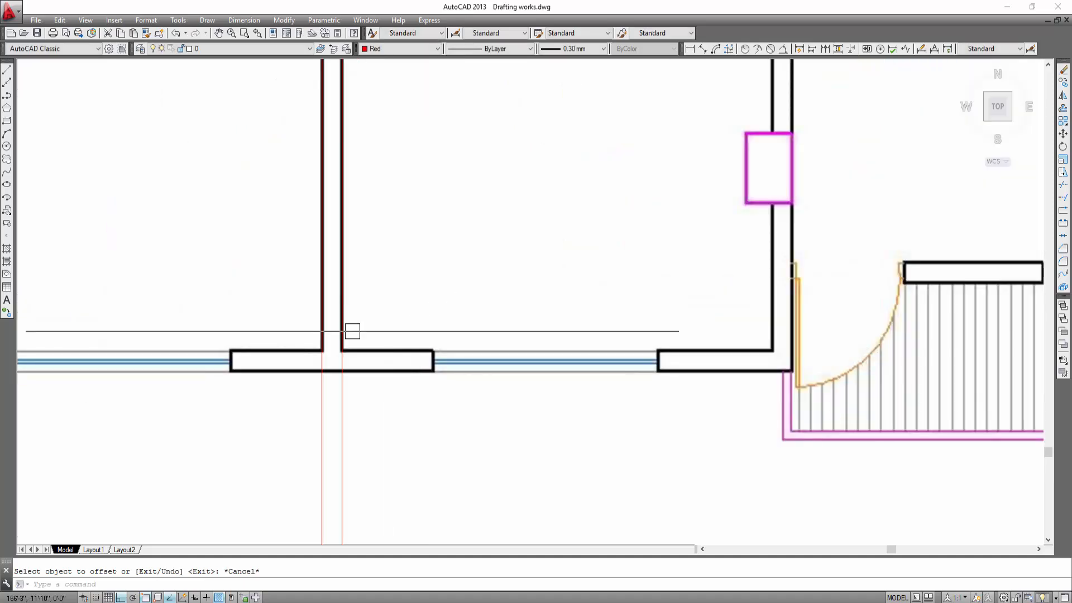
left_click(218, 33)
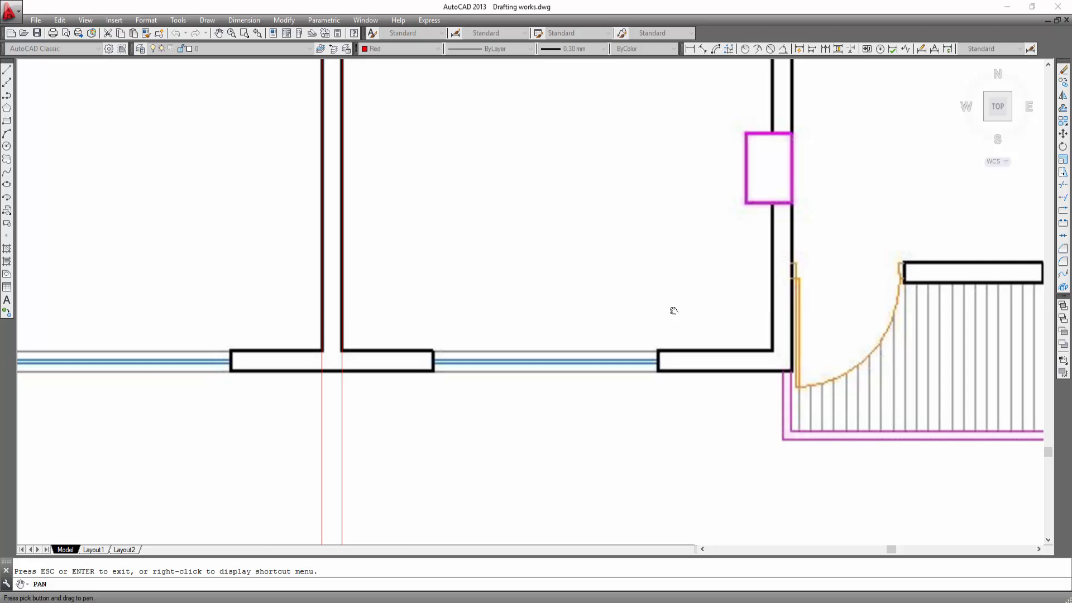
scroll(687, 302, "down", 4)
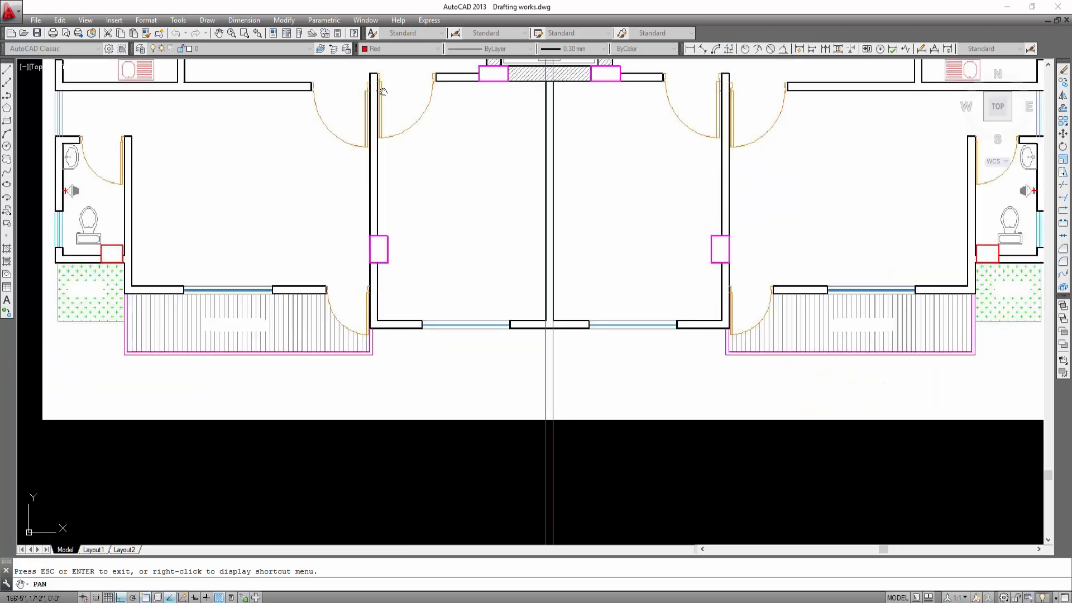
key("Escape")
scroll(622, 319, "up", 4)
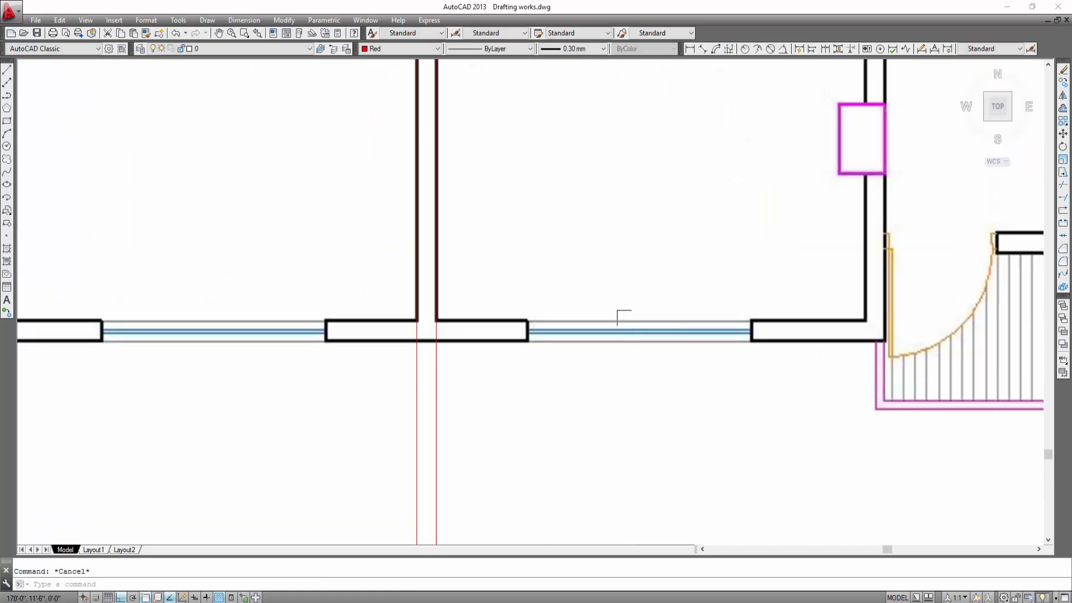
Offset the central wall's east-face construction line about 9'-1" east onto the inner face of the adjoining room's east wall, picking the distance from the plan
type("o")
key("Return")
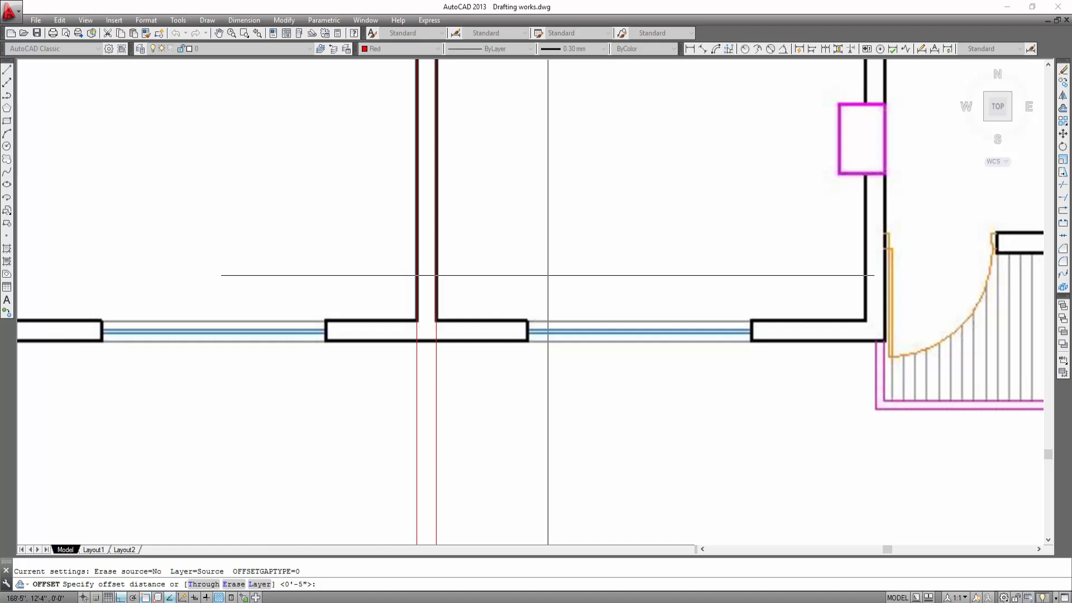
scroll(427, 309, "up", 4)
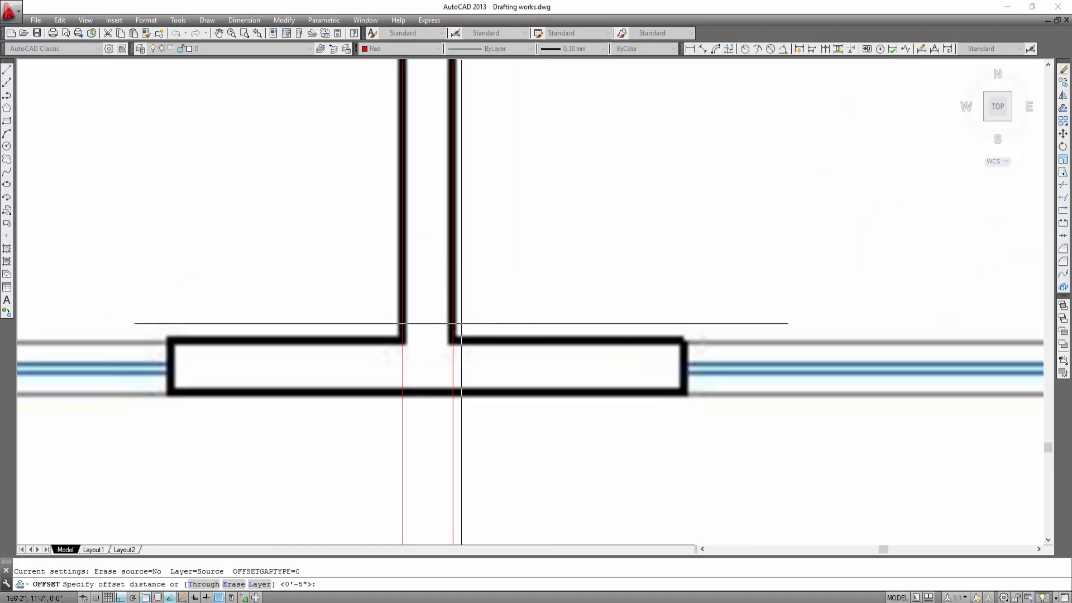
scroll(453, 339, "up", 4)
left_click(453, 339)
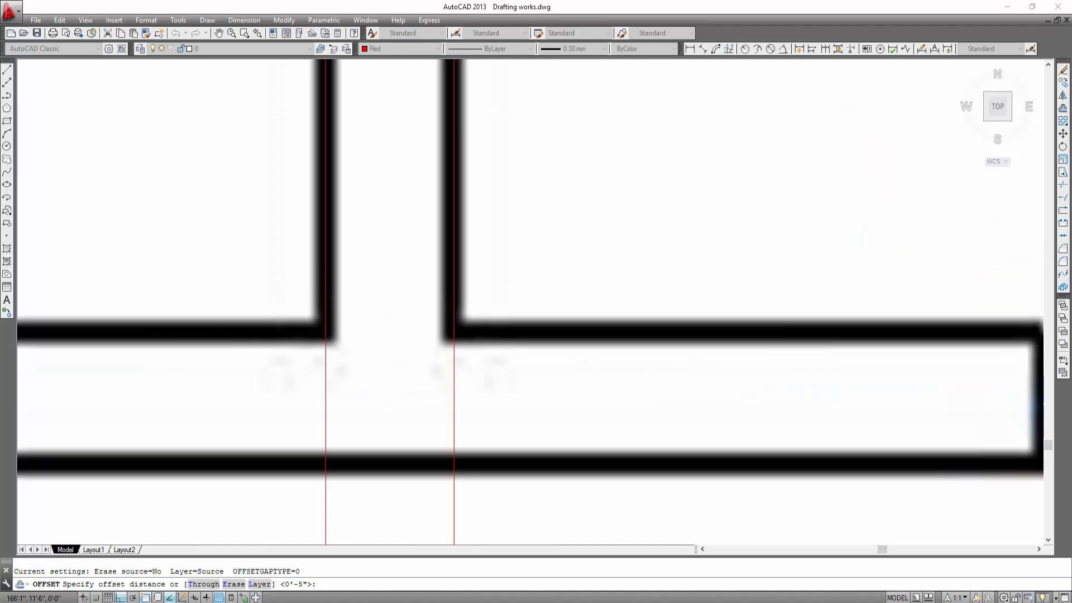
scroll(586, 347, "down", 4)
scroll(594, 349, "down", 4)
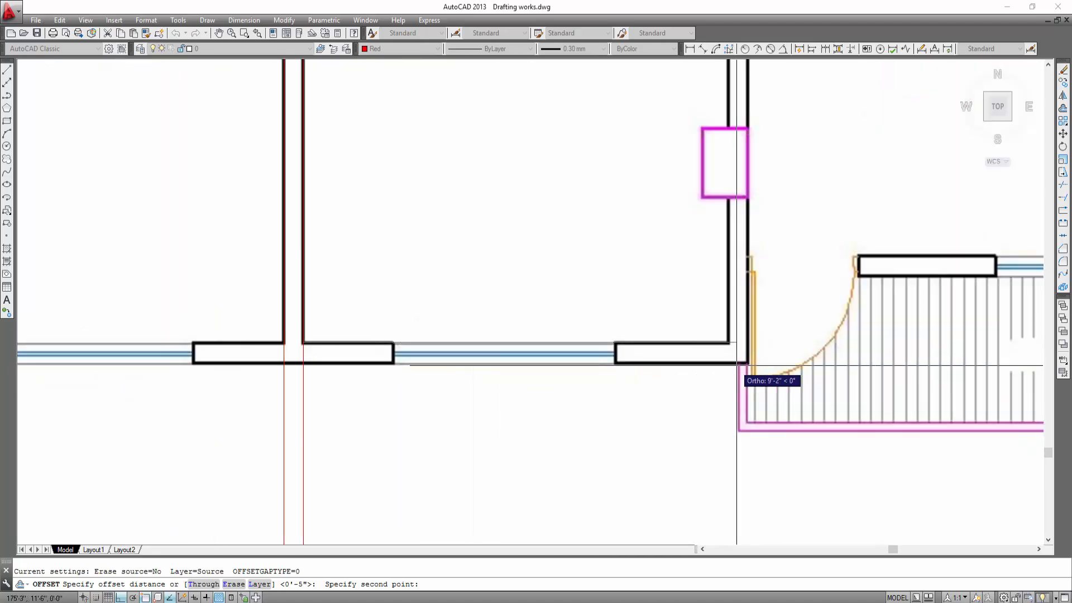
scroll(730, 346, "up", 4)
left_click(725, 344)
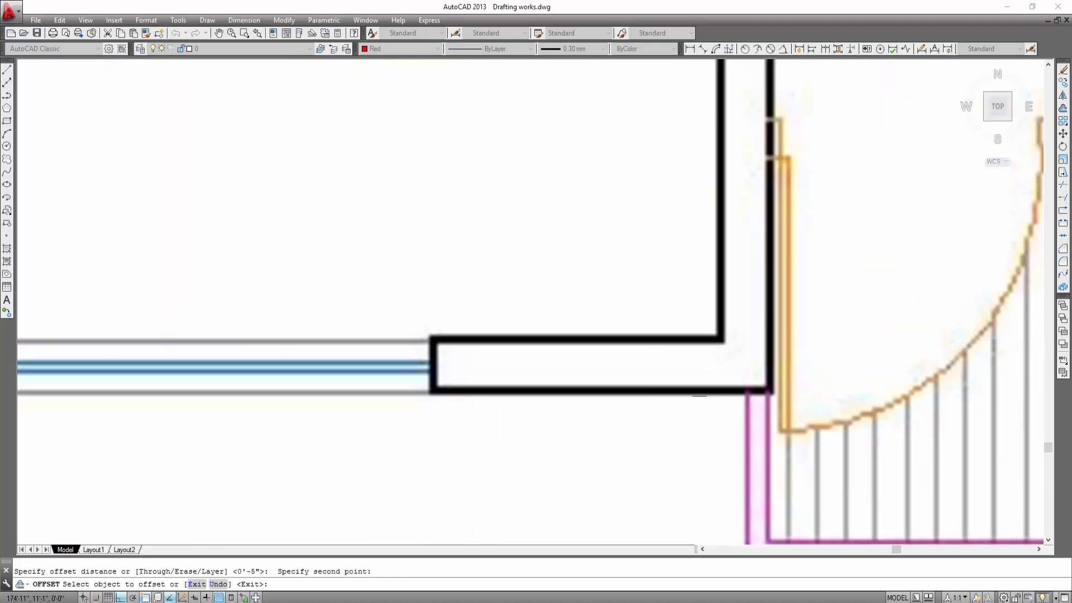
scroll(698, 400, "down", 4)
scroll(699, 400, "down", 2)
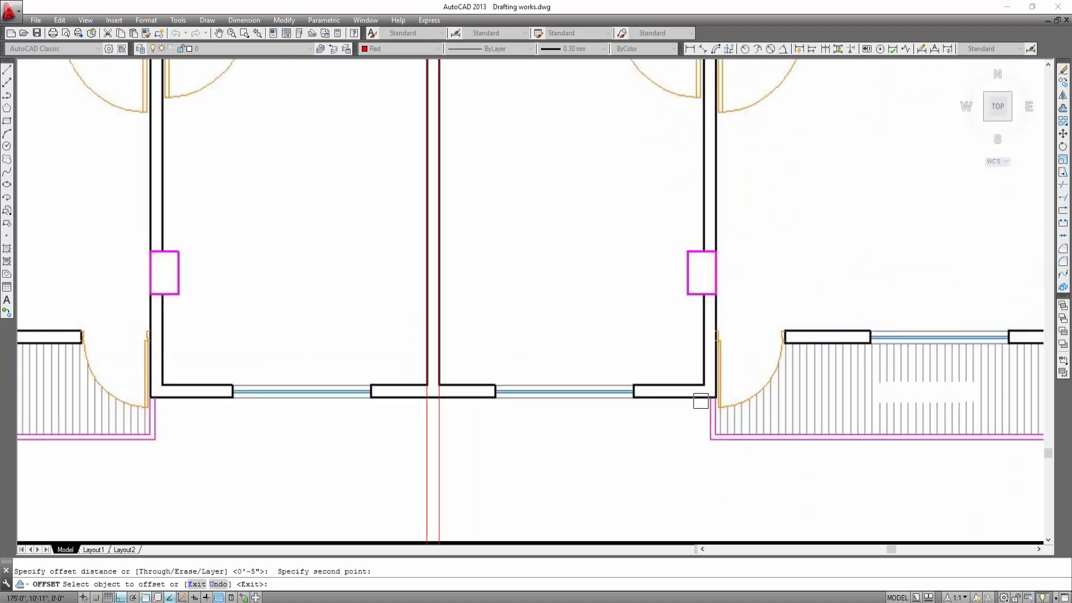
left_click(440, 370)
left_click(619, 344)
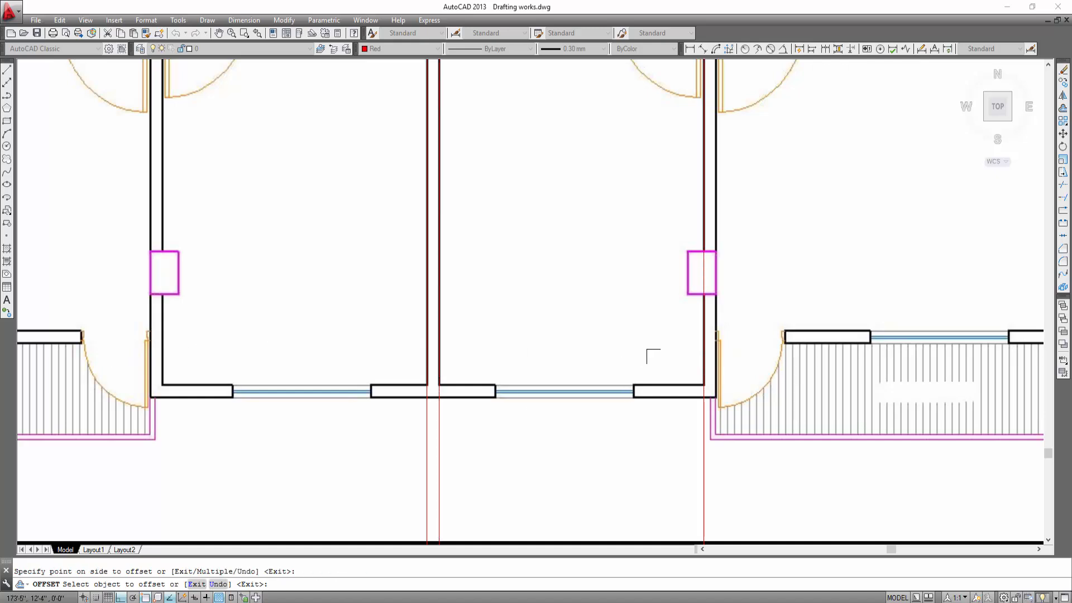
middle_click_drag(768, 295, 579, 294)
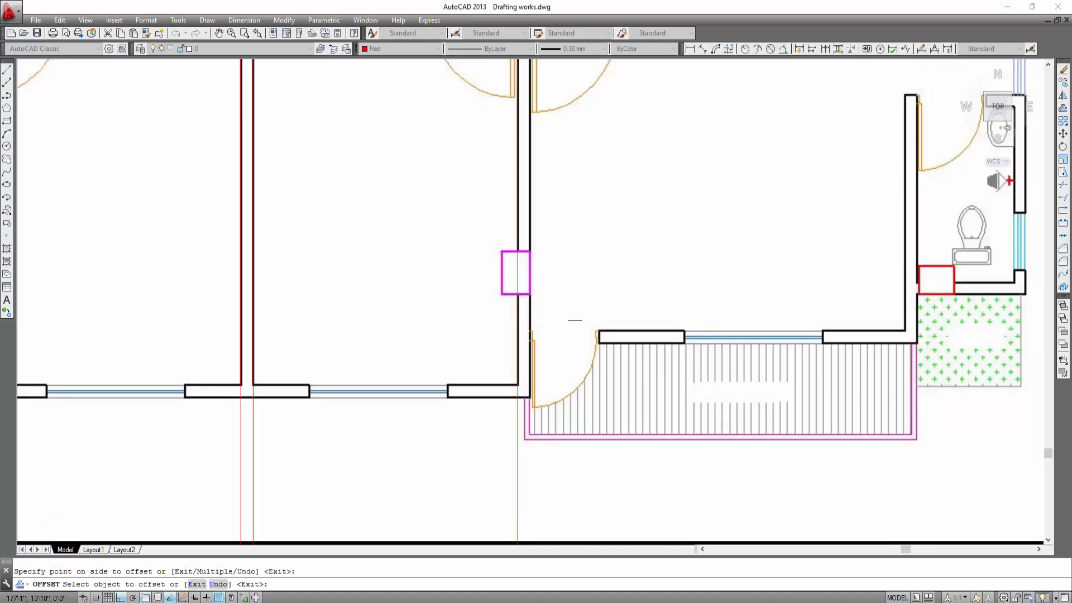
key("Escape")
Set the lineweight of the three vertical construction lines to 0.50 mm
scroll(551, 354, "down", 3)
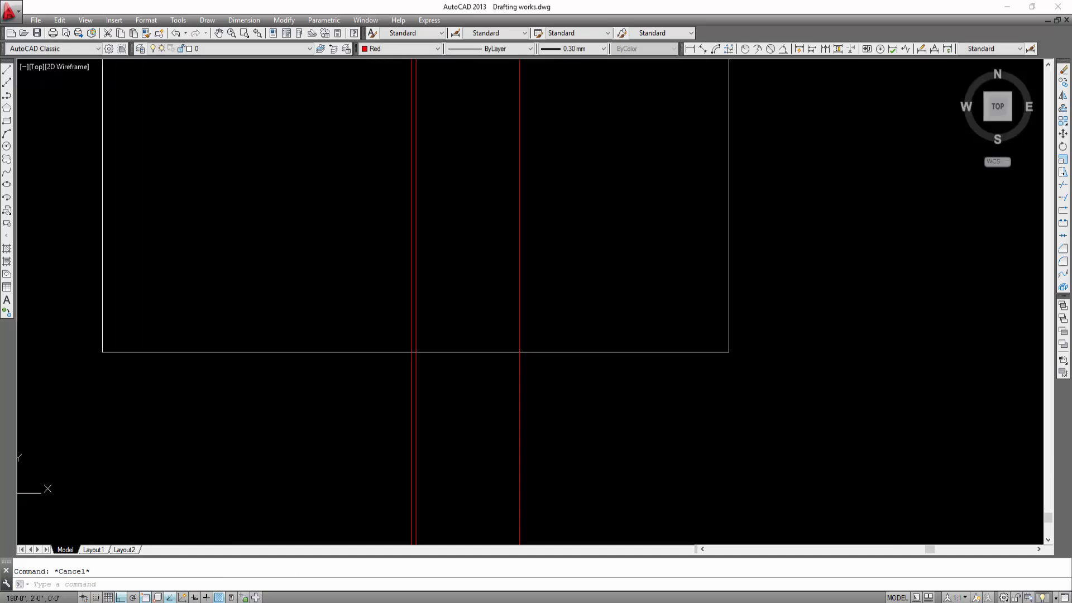
left_click(567, 404)
left_click(378, 436)
left_click(567, 49)
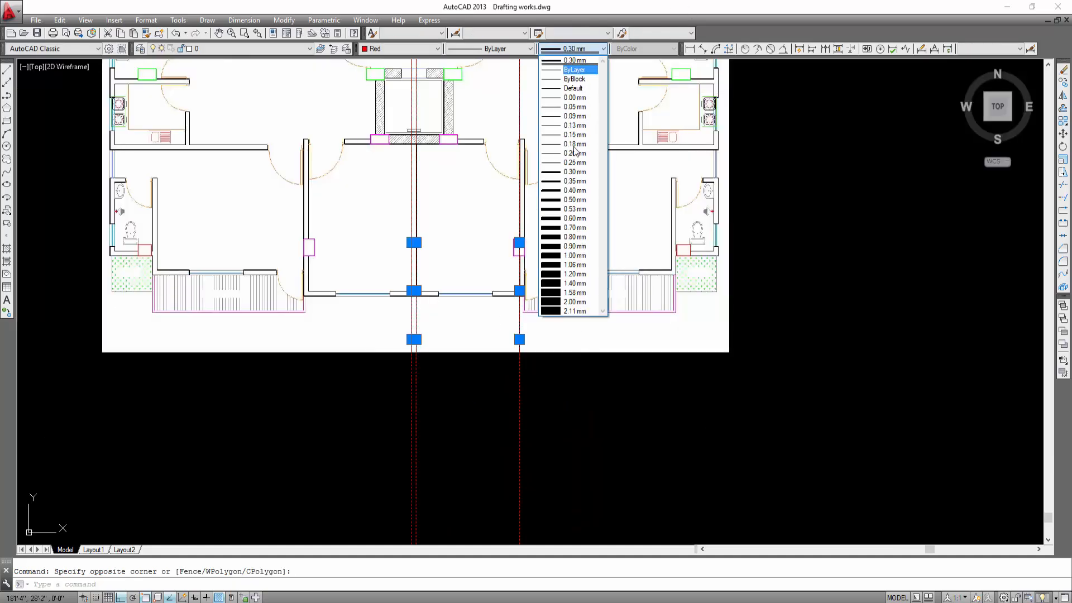
left_click(574, 200)
key("Escape")
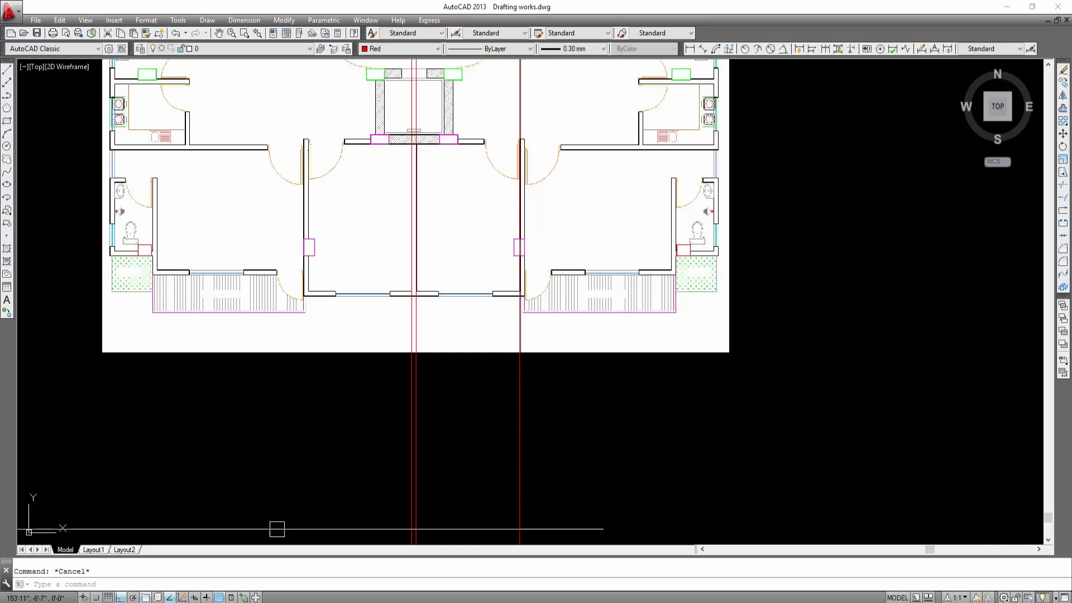
Turn on lineweight display and give the three vertical construction lines a thinner lineweight
left_click(207, 599)
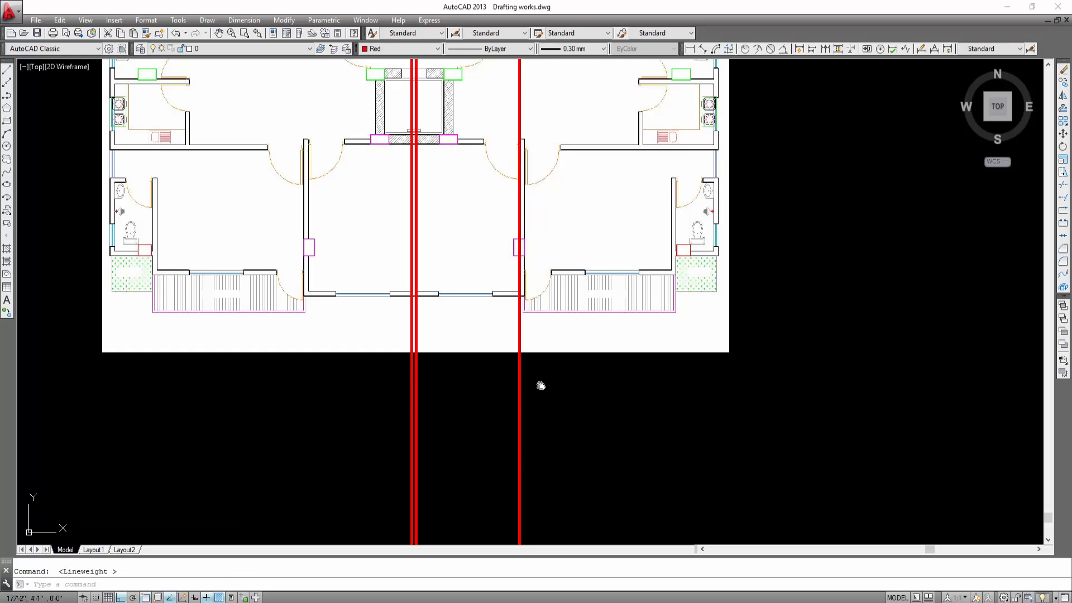
middle_click_drag(541, 386, 520, 411)
left_click(527, 435)
left_click(280, 501)
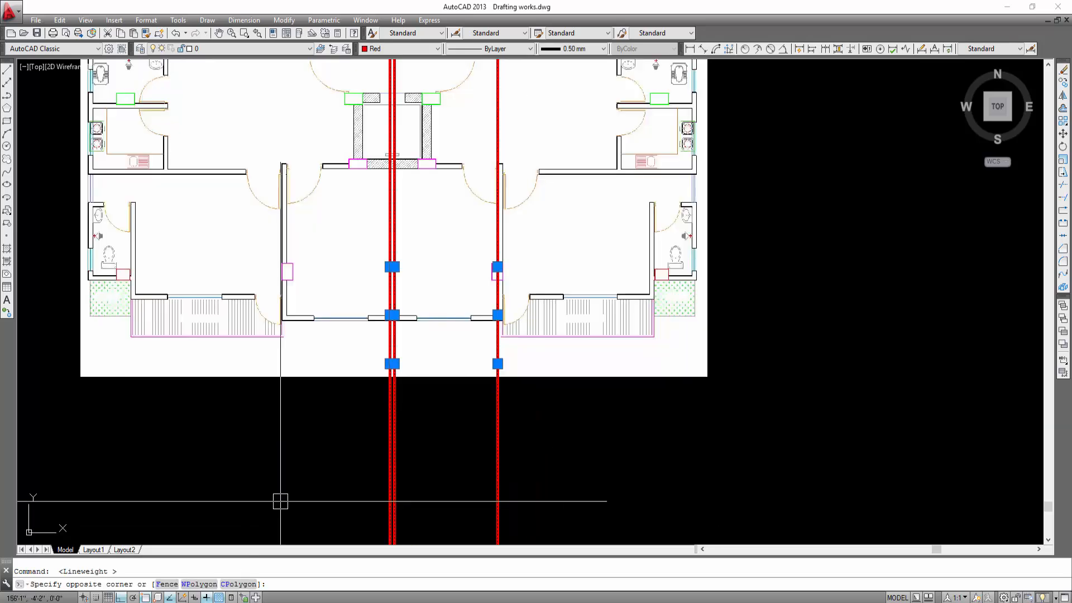
left_click(571, 49)
left_click(575, 181)
key("Escape")
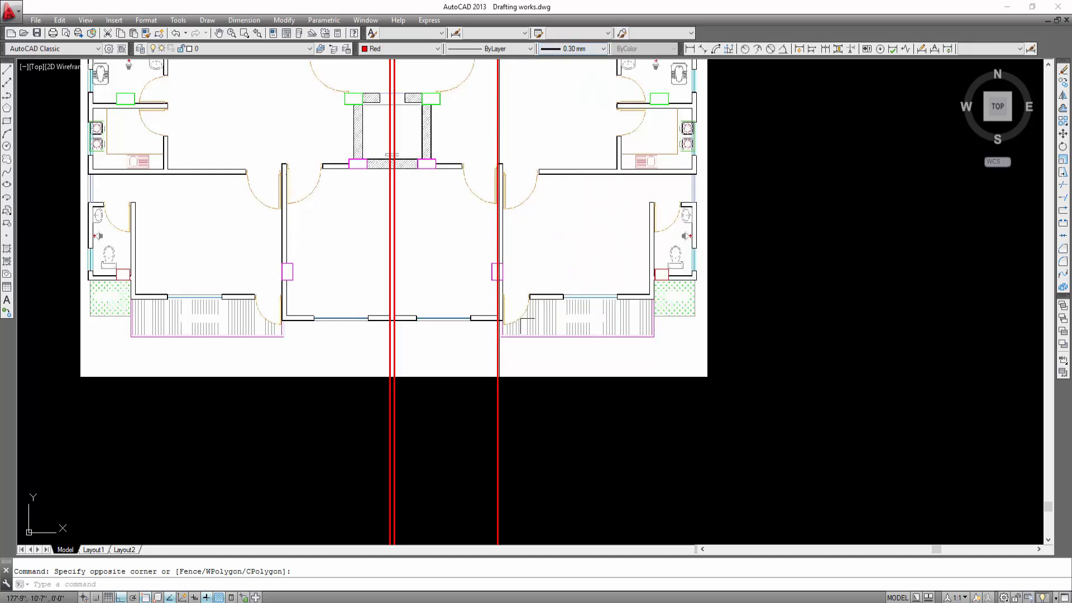
Offset the easternmost vertical construction line 5" east onto the outer face of the same wall
scroll(533, 299, "up", 4)
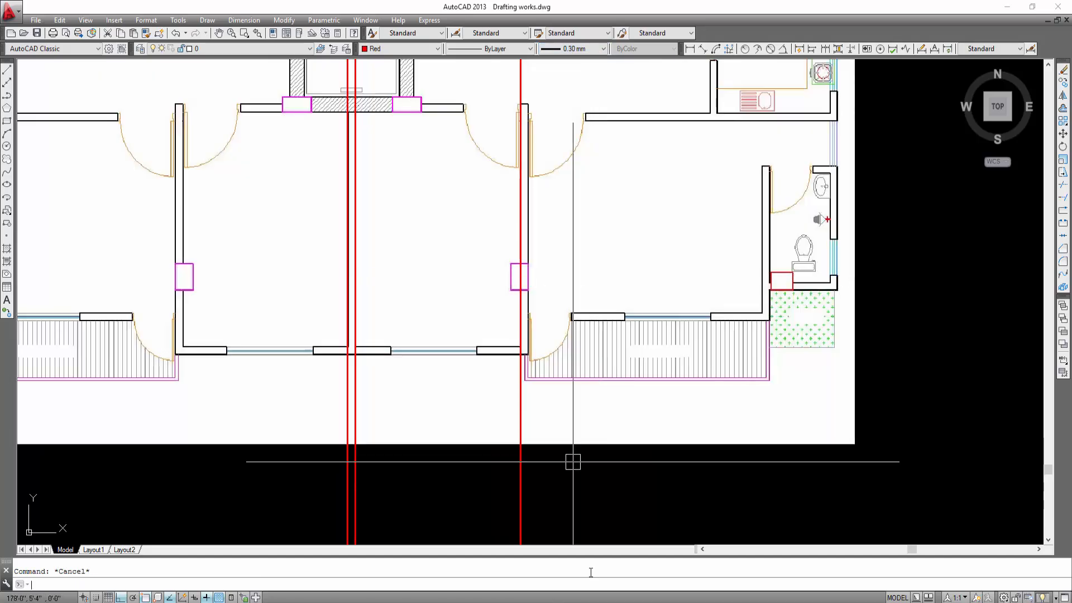
middle_click_drag(586, 511, 515, 469)
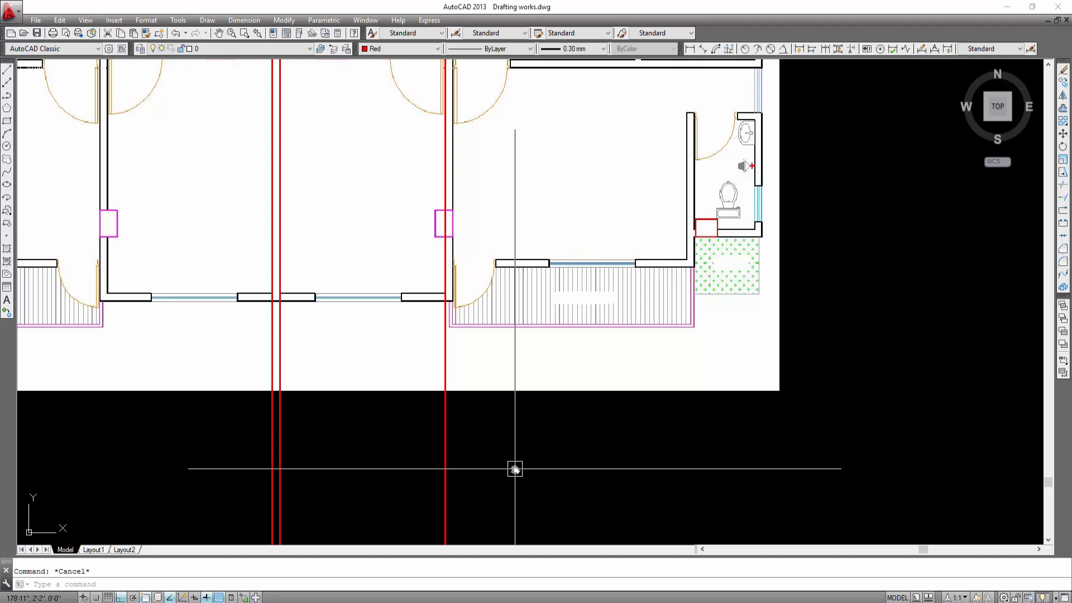
type("o5")
key("Return")
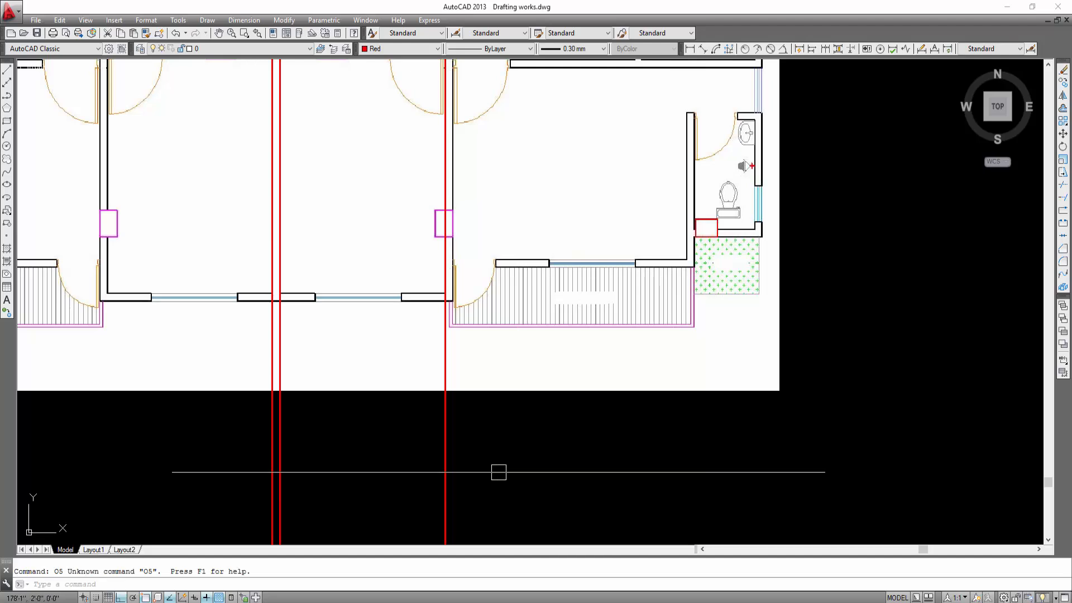
type("o")
key("Return")
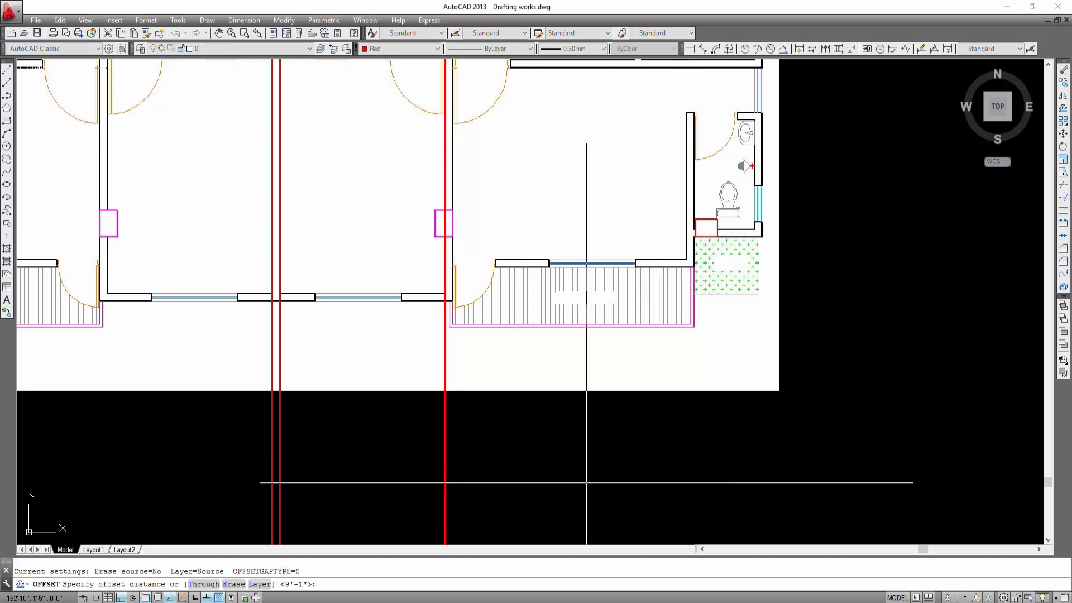
type("5")
key("Return")
left_click(445, 437)
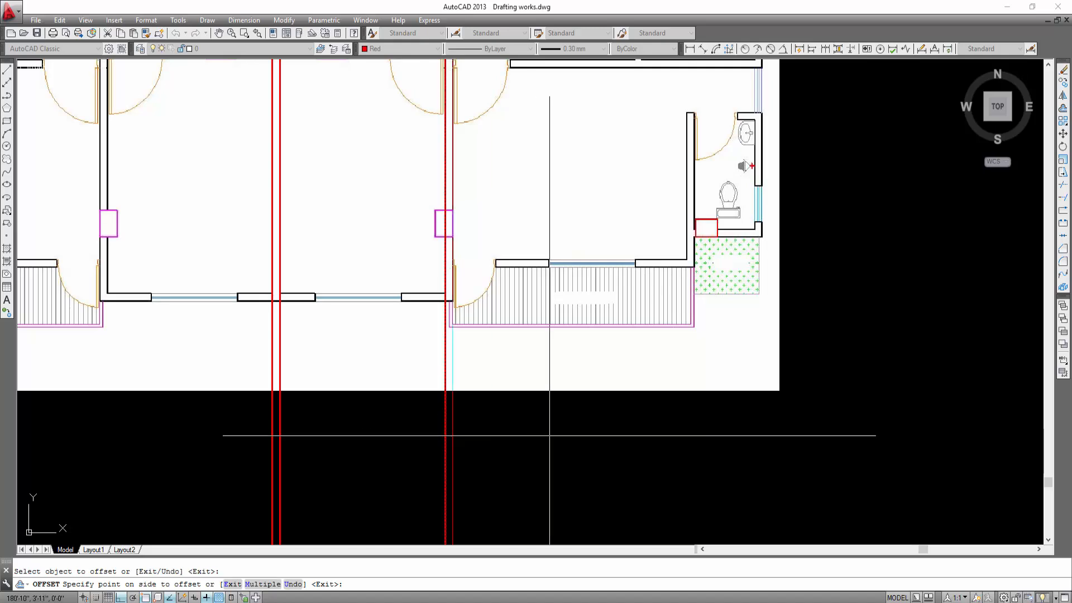
left_click(548, 436)
key("Escape")
Draw a horizontal construction line along the outer face of the south wall through its southeast corner
middle_click_drag(335, 351, 344, 446)
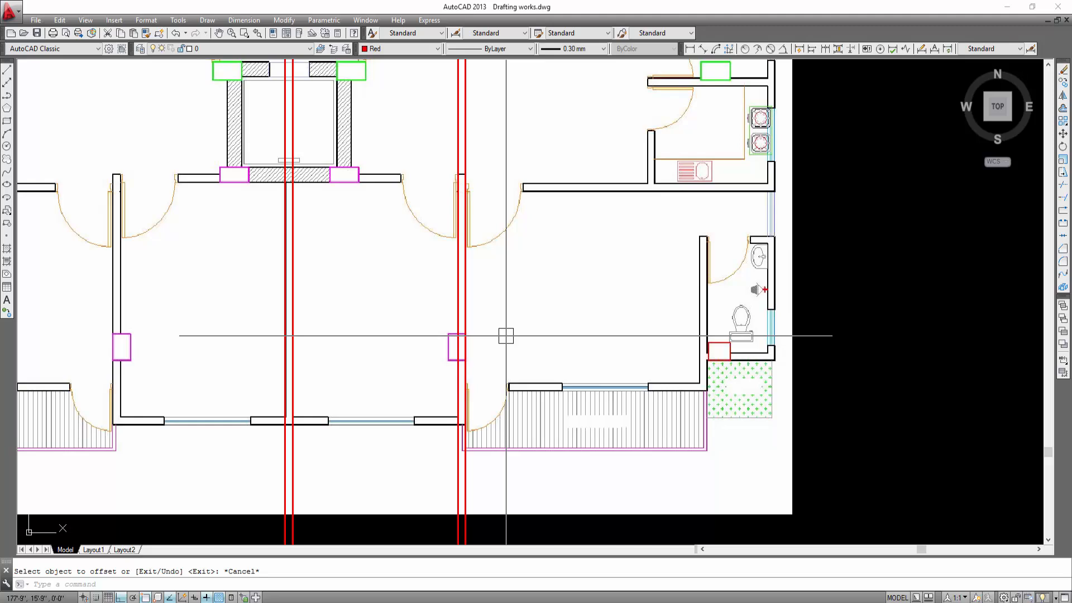
type("xl")
key("Return")
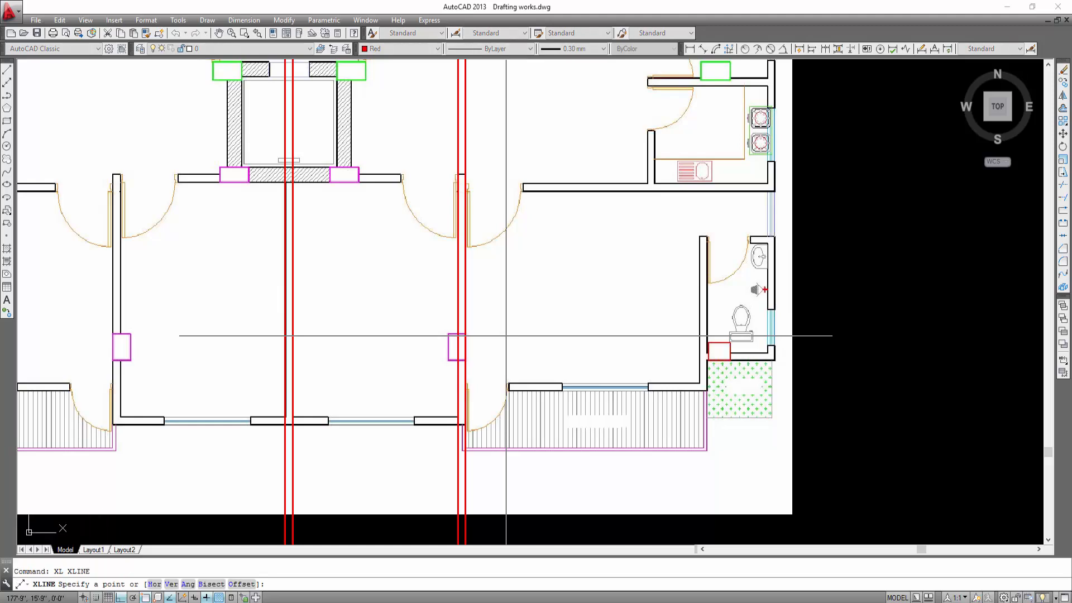
type("h")
key("Return")
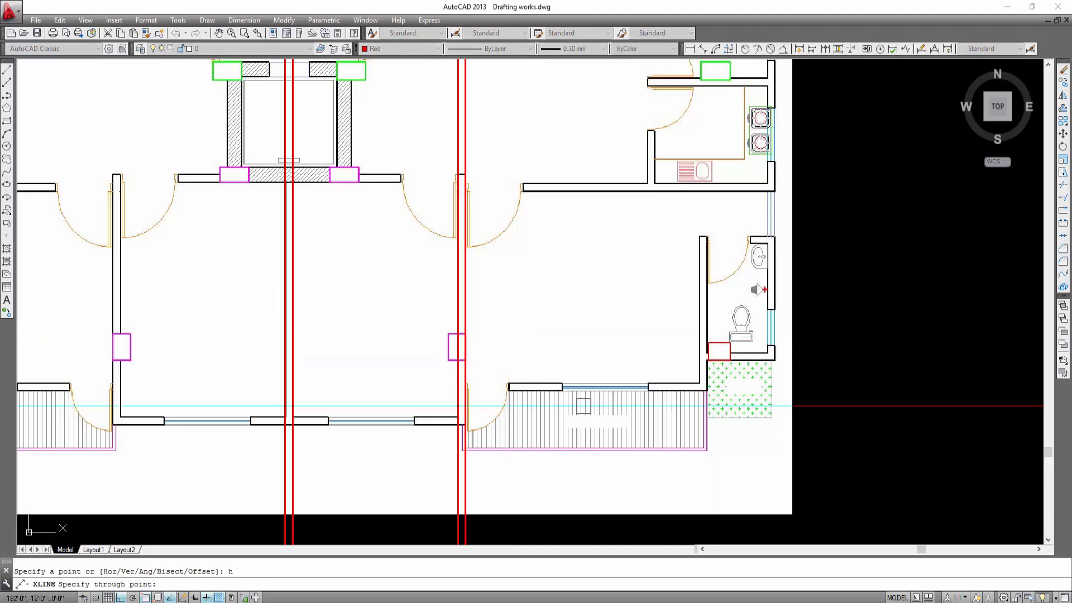
scroll(464, 410, "up", 5)
scroll(416, 460, "up", 2)
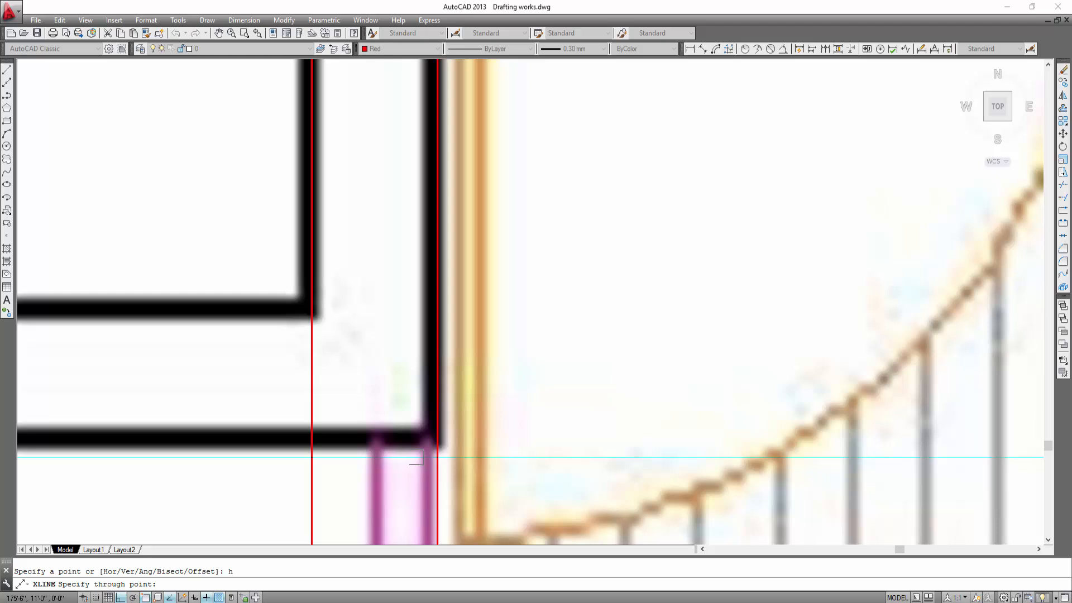
left_click(434, 436)
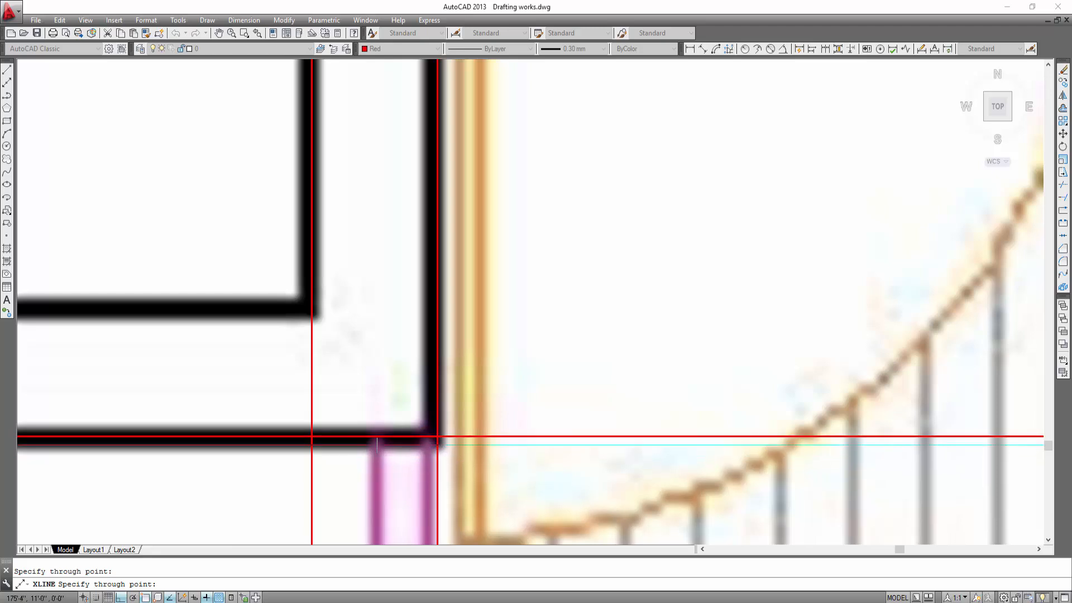
scroll(434, 436, "down", 6)
key("Escape")
Offset the horizontal construction line 5" north onto the south wall's inner face
scroll(581, 410, "down", 5)
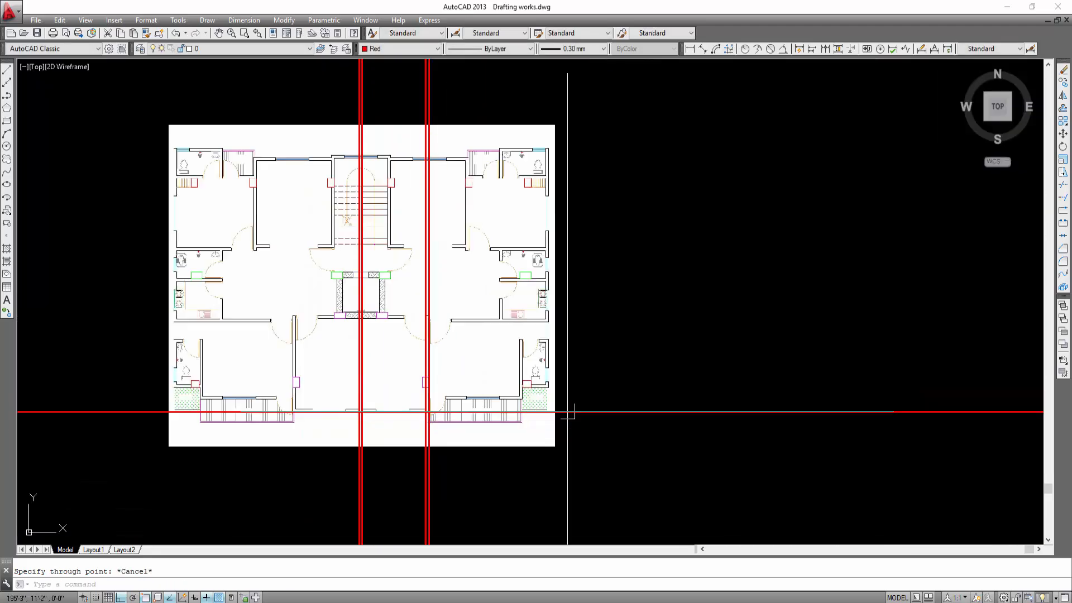
scroll(586, 407, "up", 6)
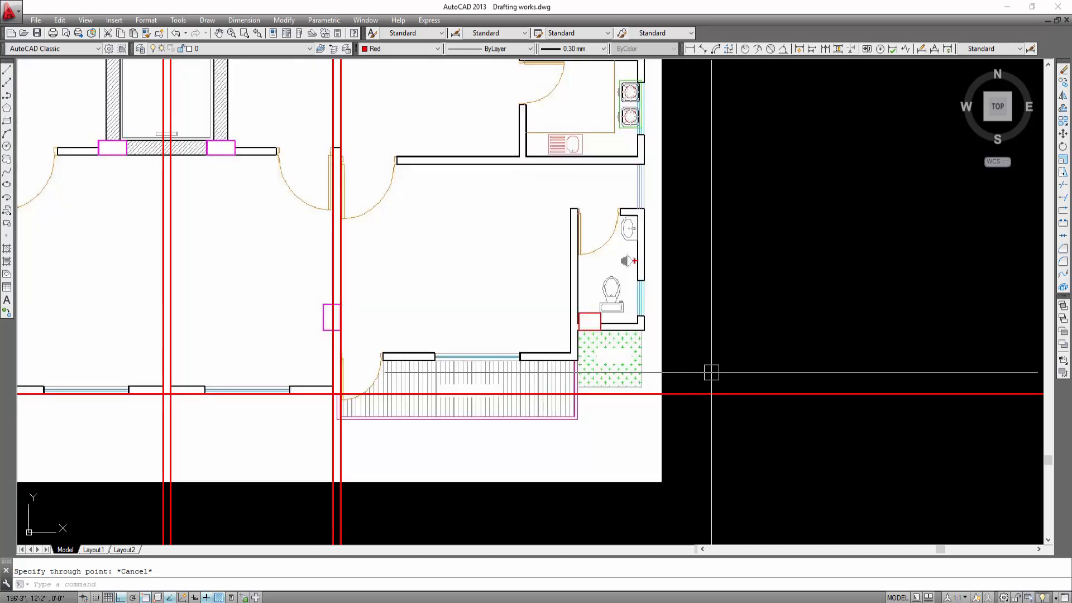
type("o")
key("Return")
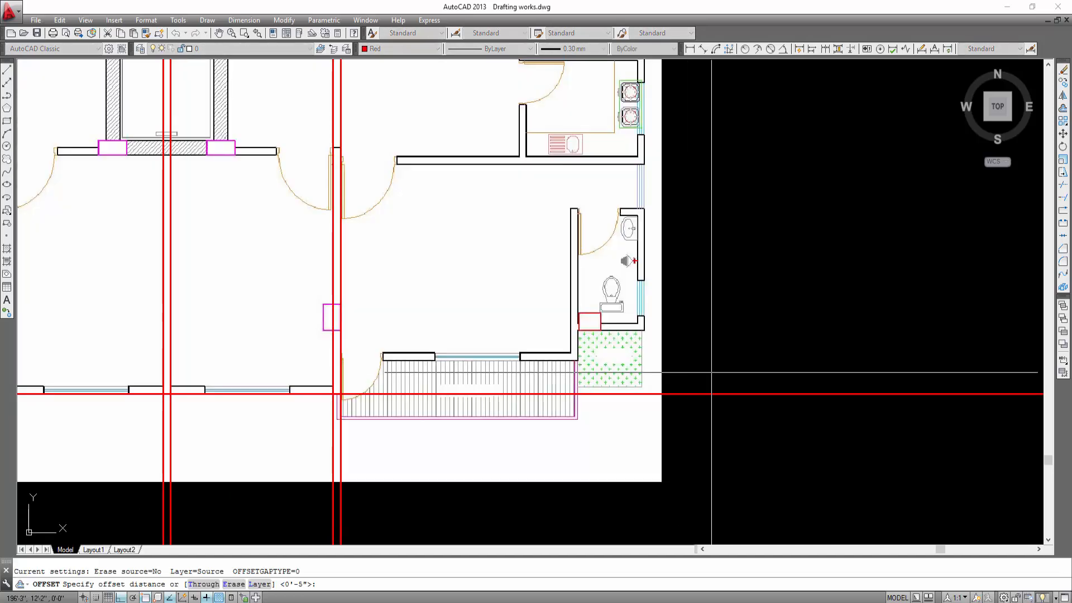
key("Return")
left_click(703, 393)
left_click(727, 325)
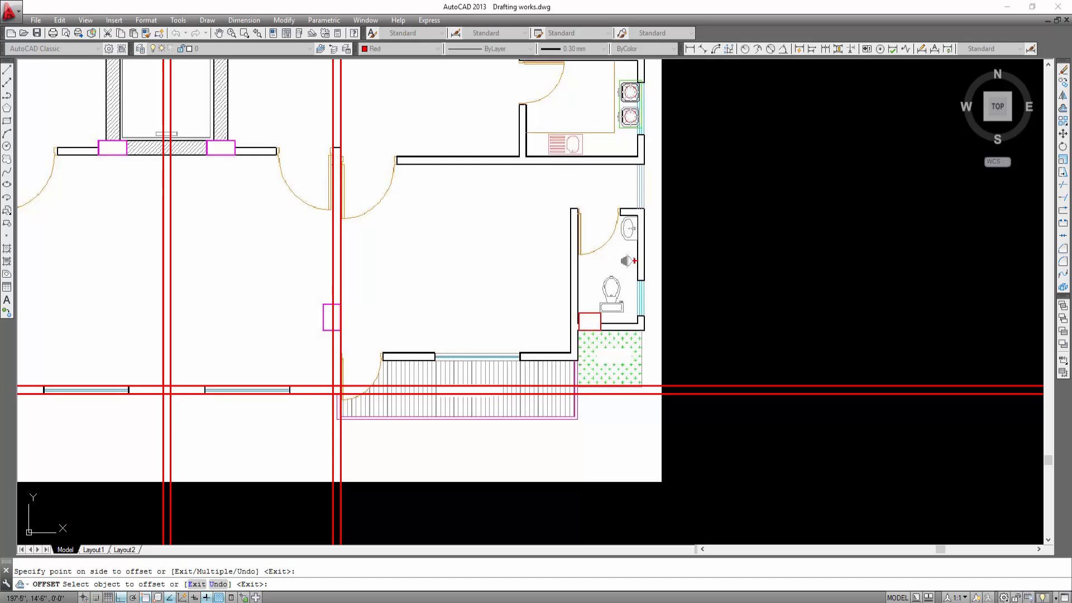
scroll(249, 371, "down", 6)
key("Escape")
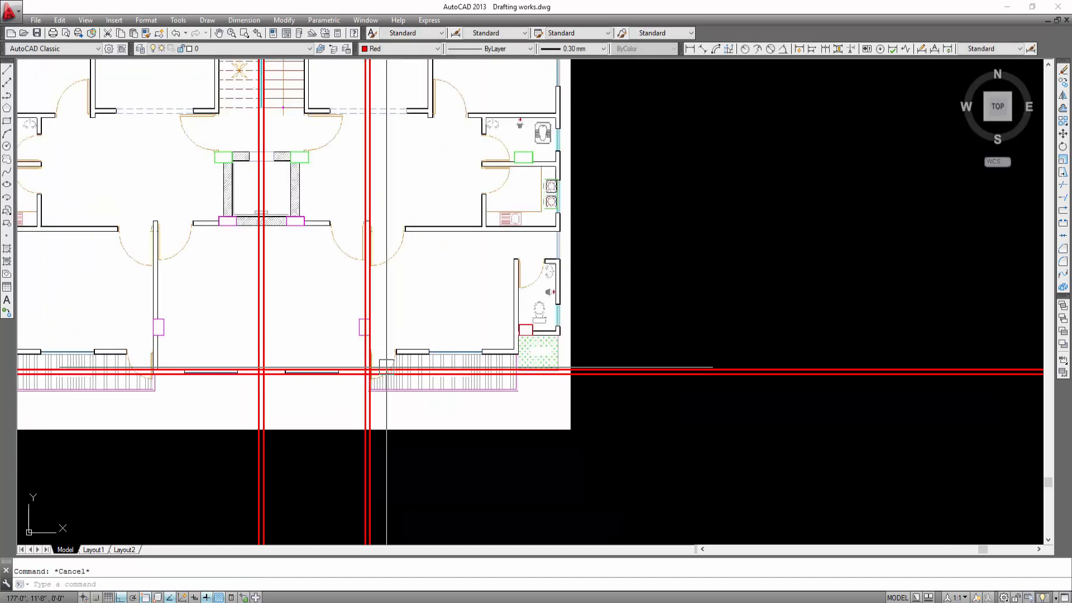
scroll(506, 444, "up", 3)
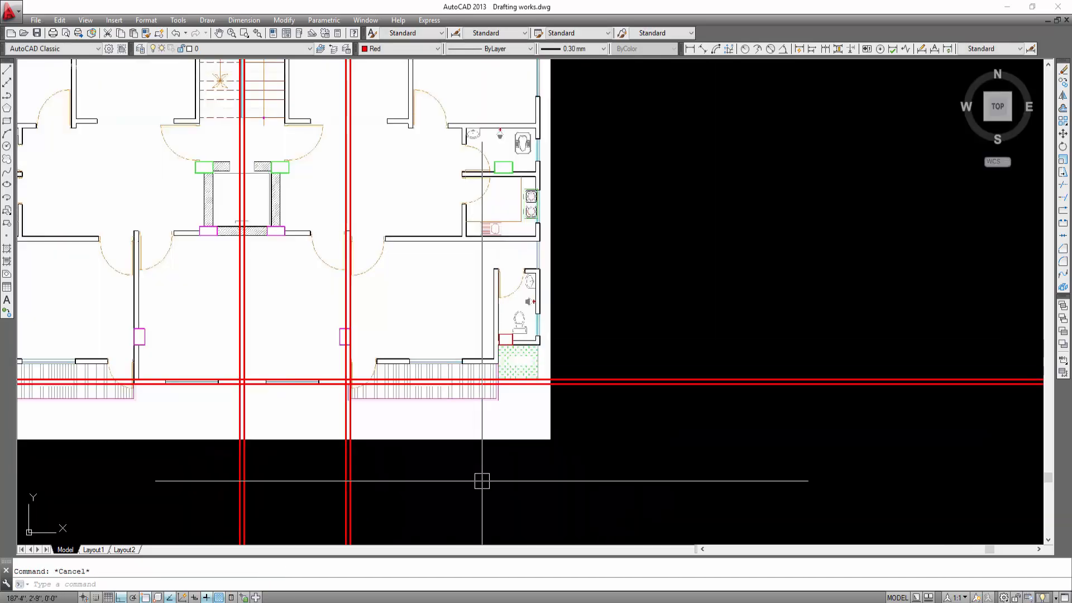
scroll(331, 447, "up", 5)
middle_click_drag(273, 313, 371, 457)
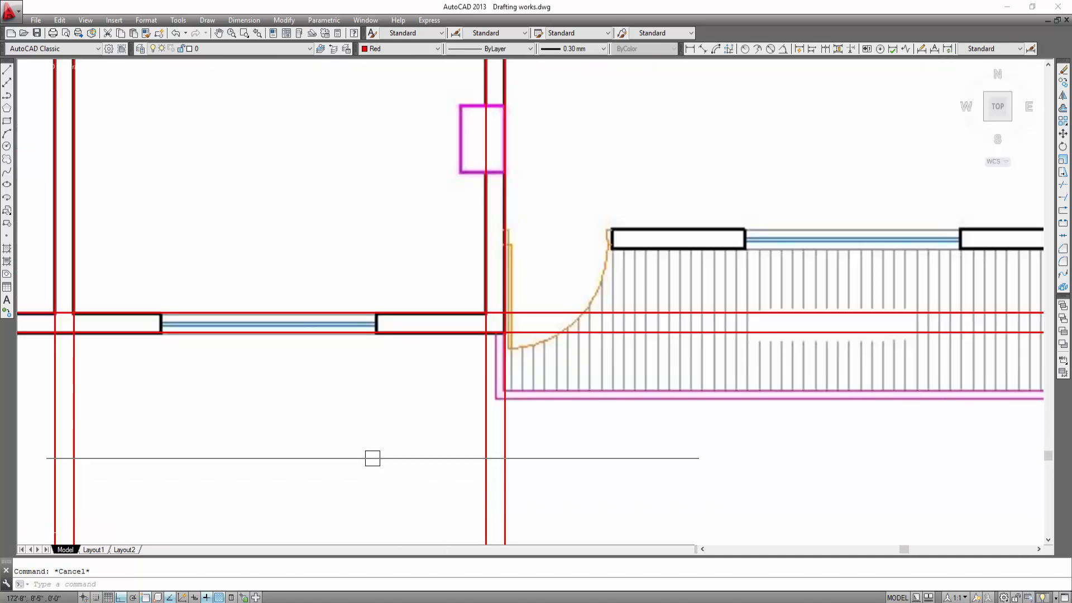
scroll(372, 458, "down", 3)
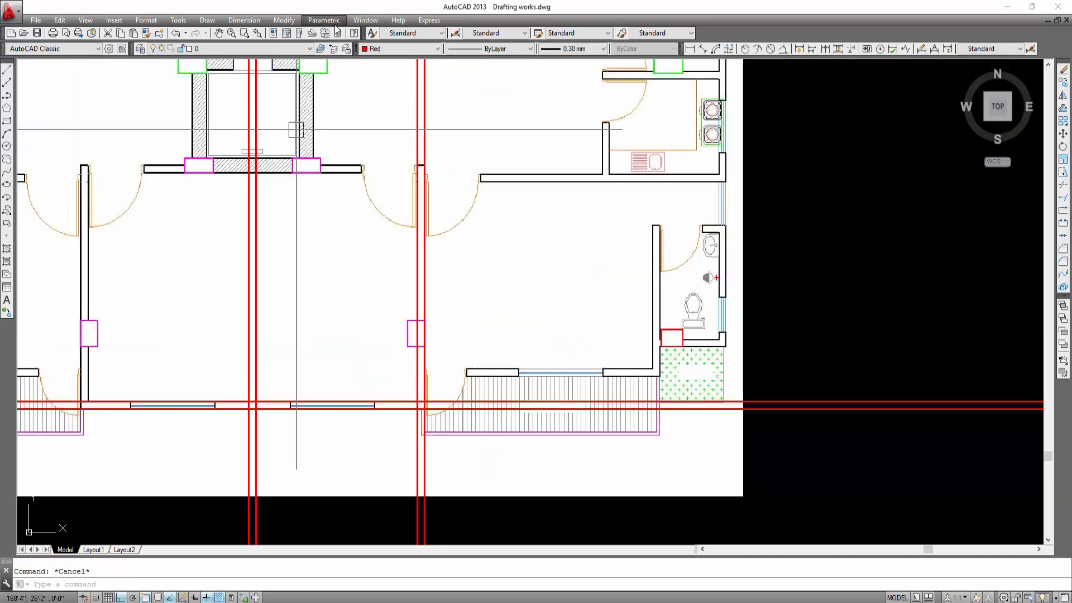
left_click(219, 32)
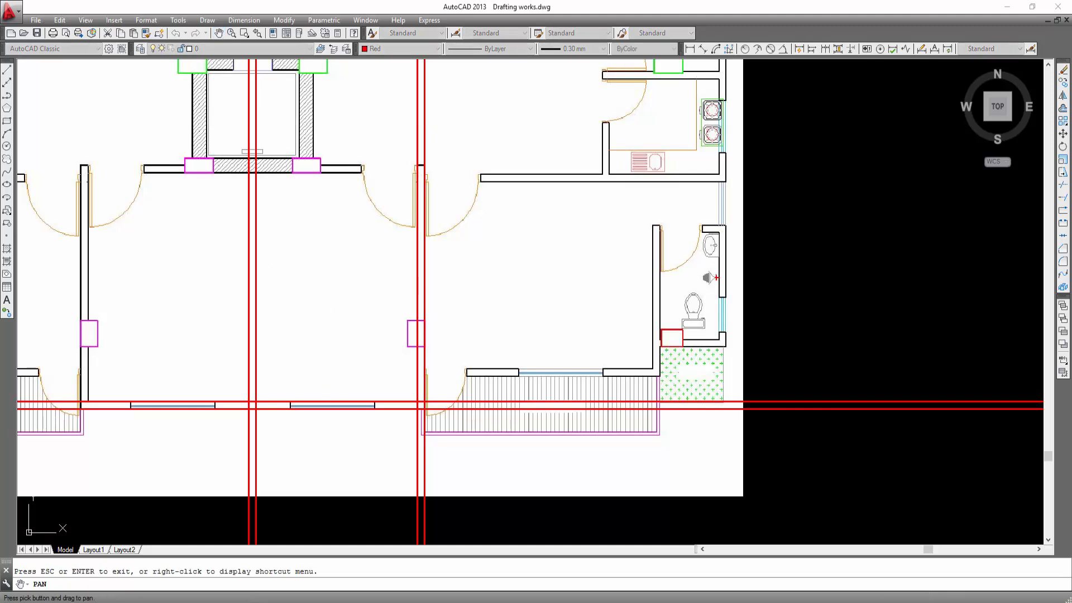
key("Escape")
Offset the south wall's inner-face construction line north onto the south face of the hatched lift wall, picking the distance between the two faces
type("o")
key("Return")
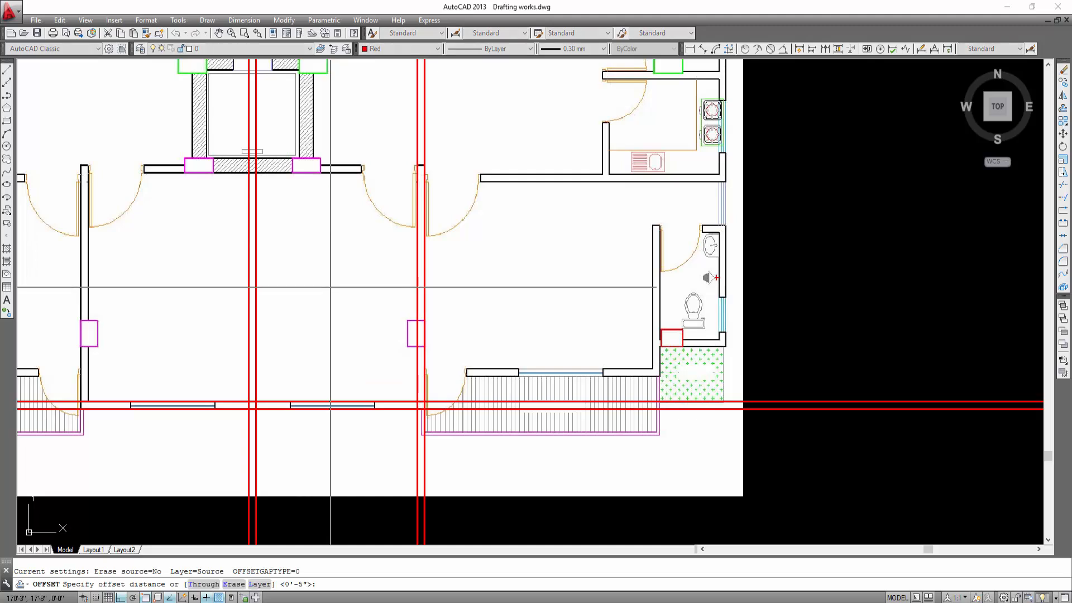
scroll(254, 352, "up", 4)
scroll(274, 464, "up", 4)
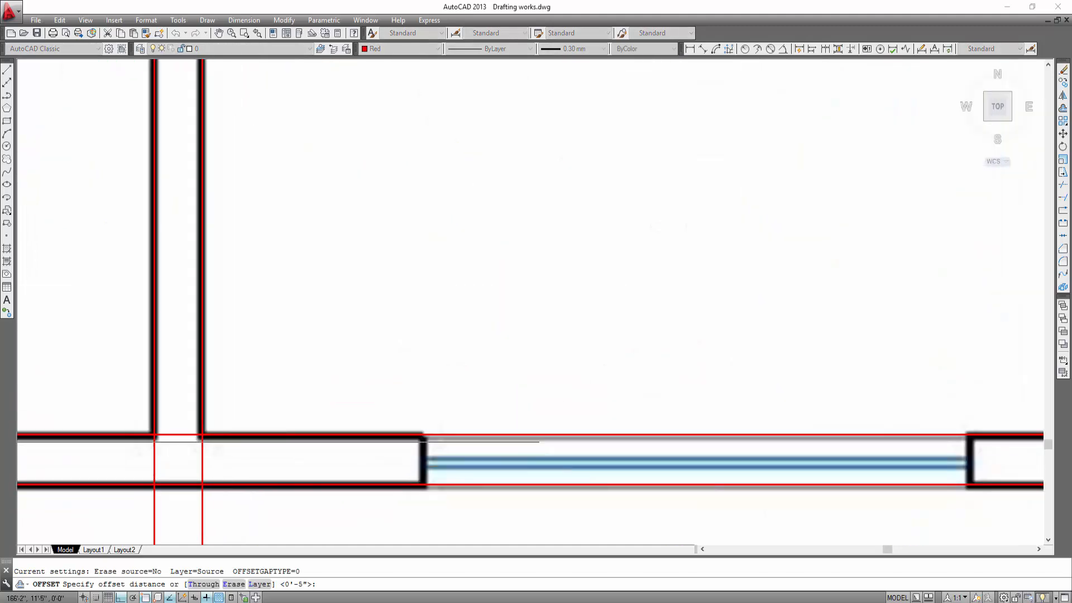
left_click(202, 438)
scroll(251, 480, "down", 5)
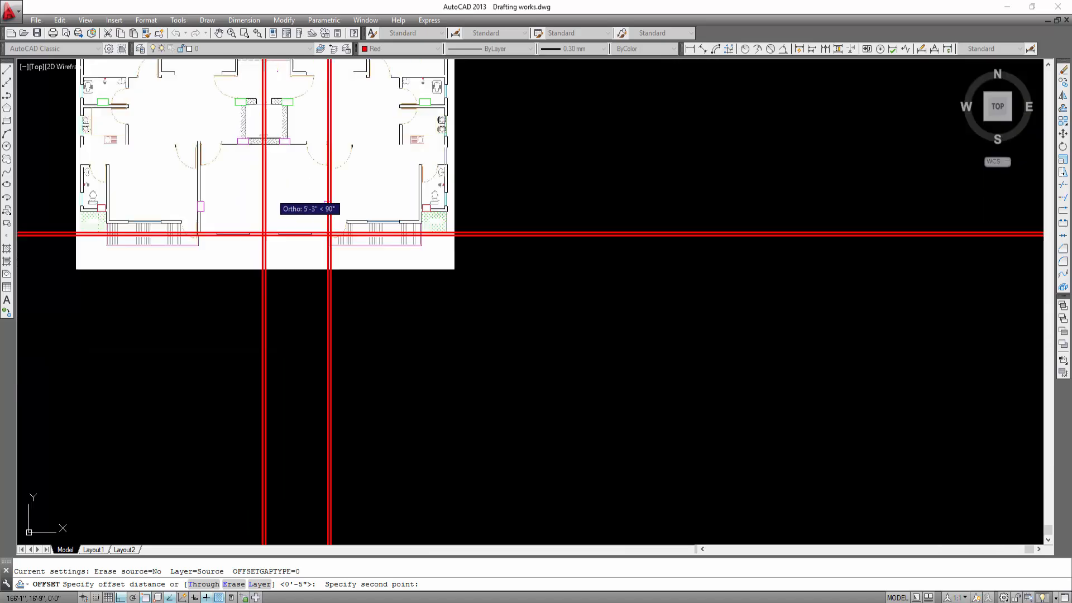
scroll(268, 198, "up", 2)
scroll(251, 212, "up", 6)
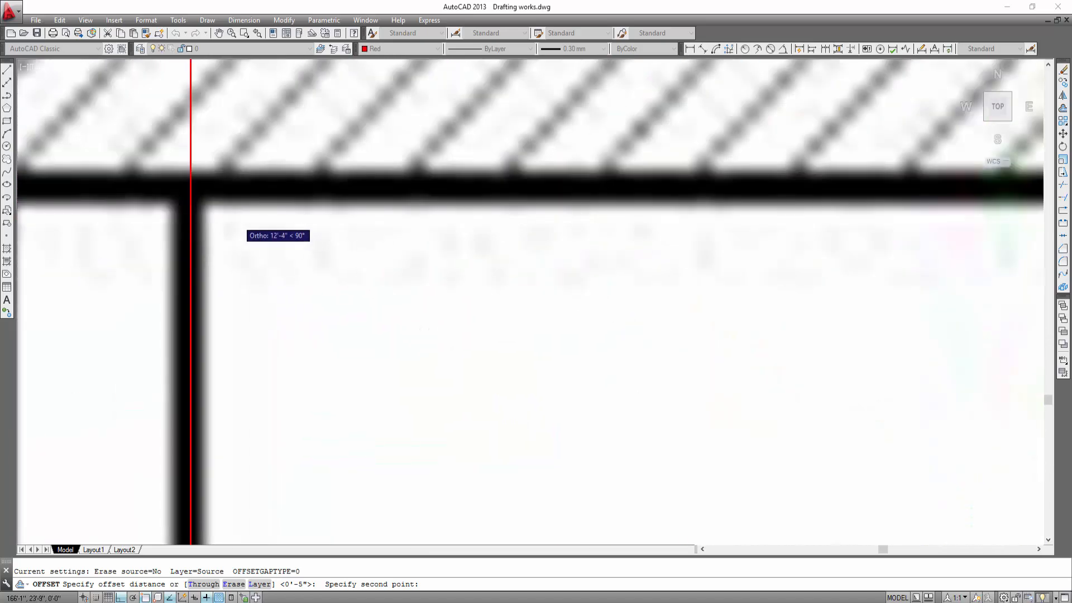
left_click(191, 189)
scroll(254, 221, "down", 6)
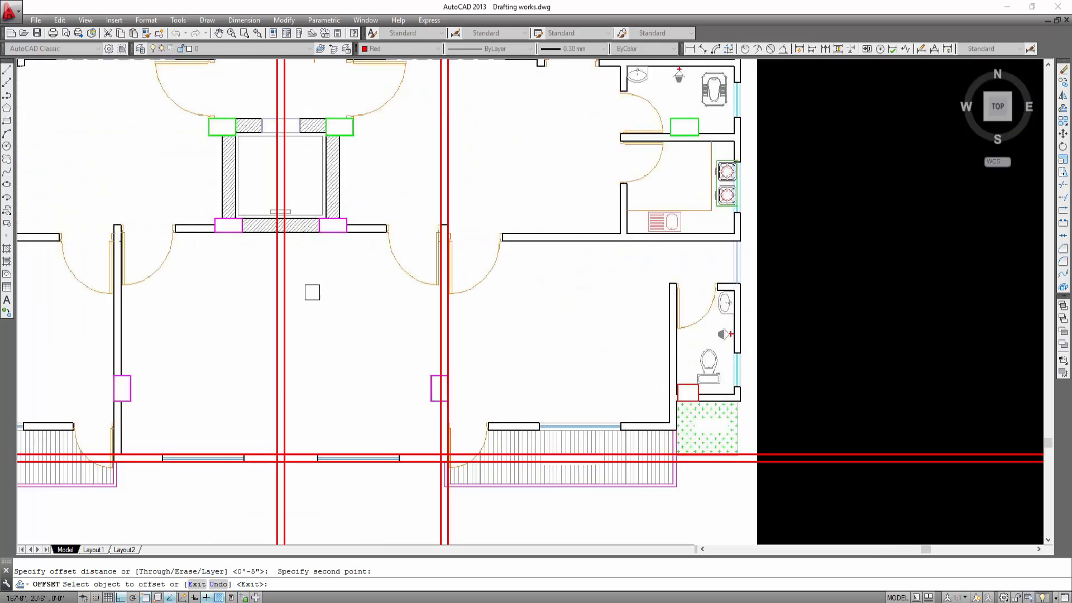
left_click(321, 454)
left_click(324, 294)
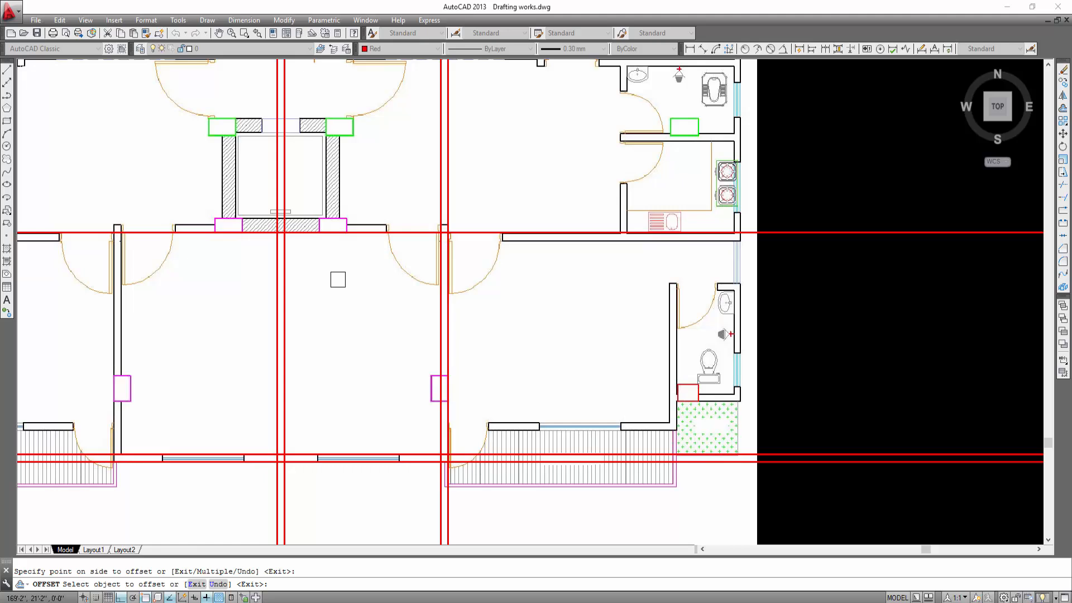
key("Escape")
scroll(394, 231, "up", 4)
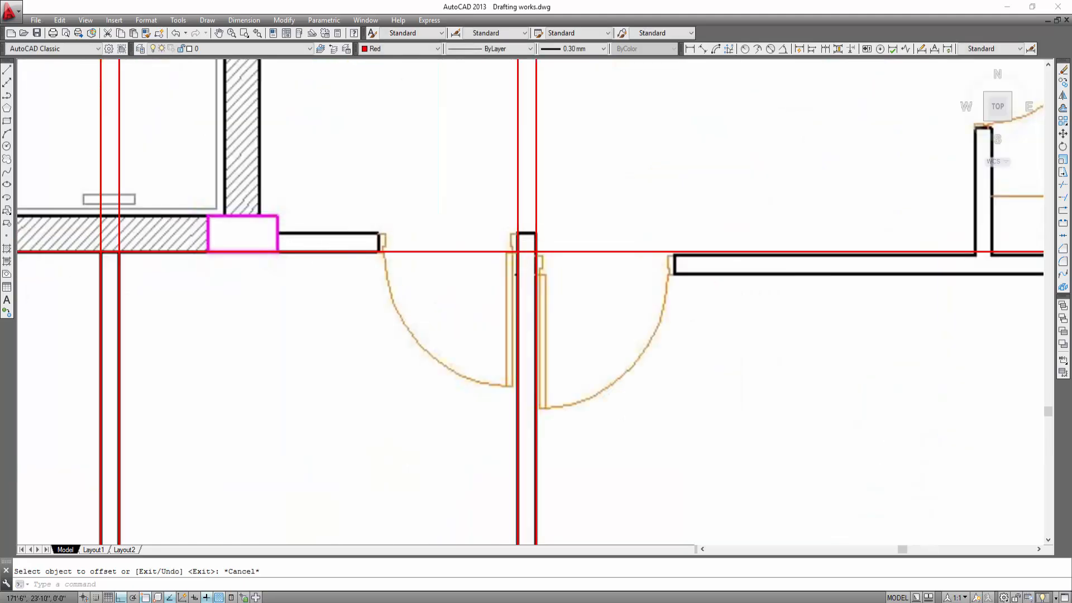
scroll(318, 236, "up", 4)
scroll(206, 264, "down", 10)
scroll(503, 285, "up", 5)
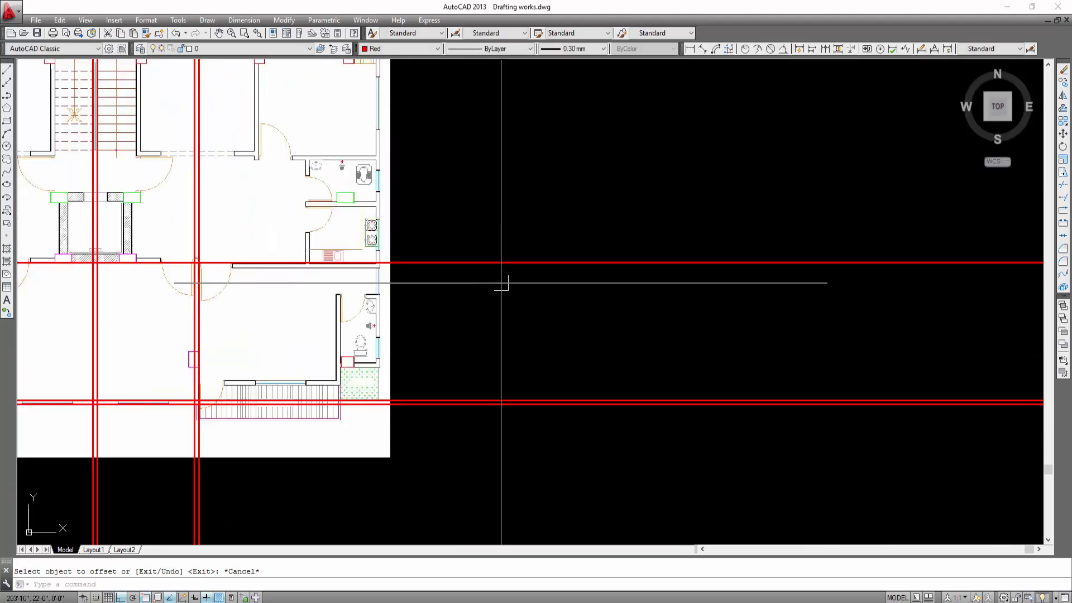
scroll(544, 333, "up", 3)
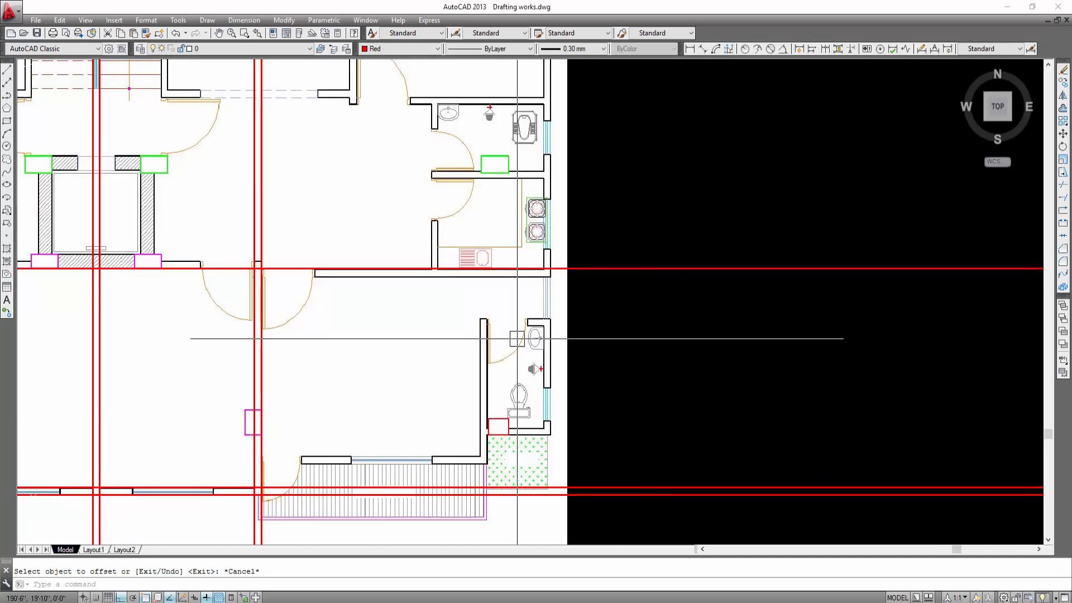
Offset the horizontal red line along the lift's lower wall upward by 5 inches to form the wall thickness
scroll(215, 266, "up", 6)
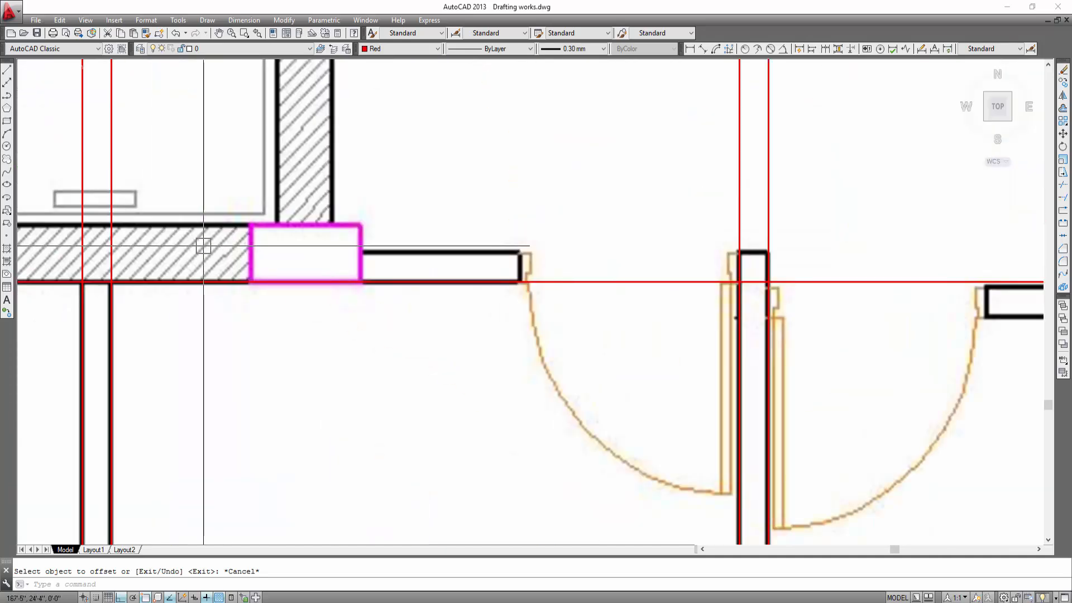
scroll(214, 267, "down", 4)
scroll(212, 246, "down", 3)
scroll(268, 254, "up", 4)
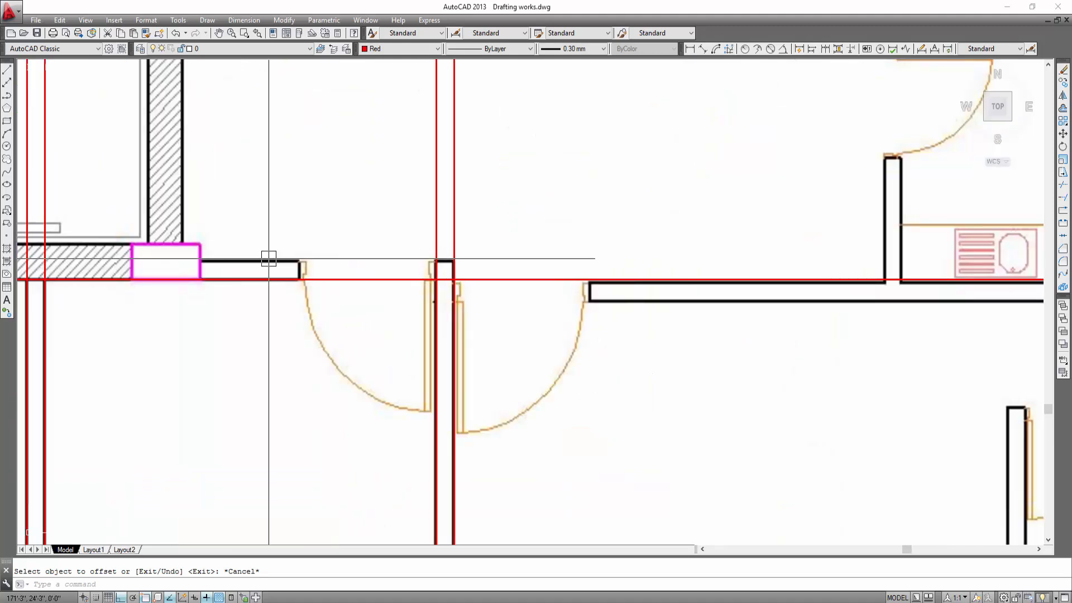
scroll(281, 270, "down", 4)
scroll(620, 379, "up", 5)
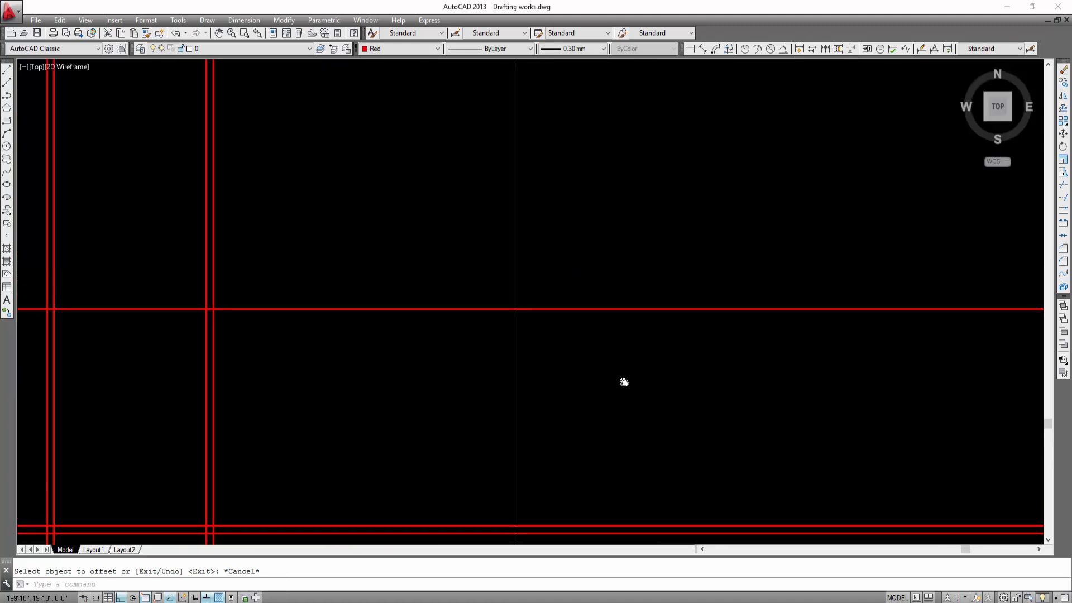
scroll(620, 379, "down", 3)
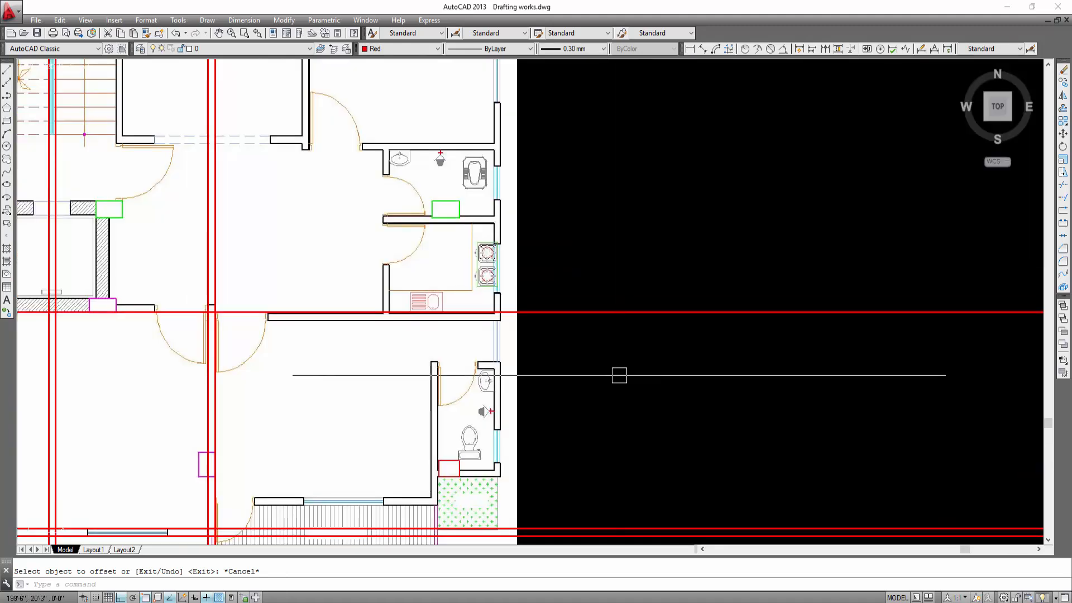
type("o")
key("Return")
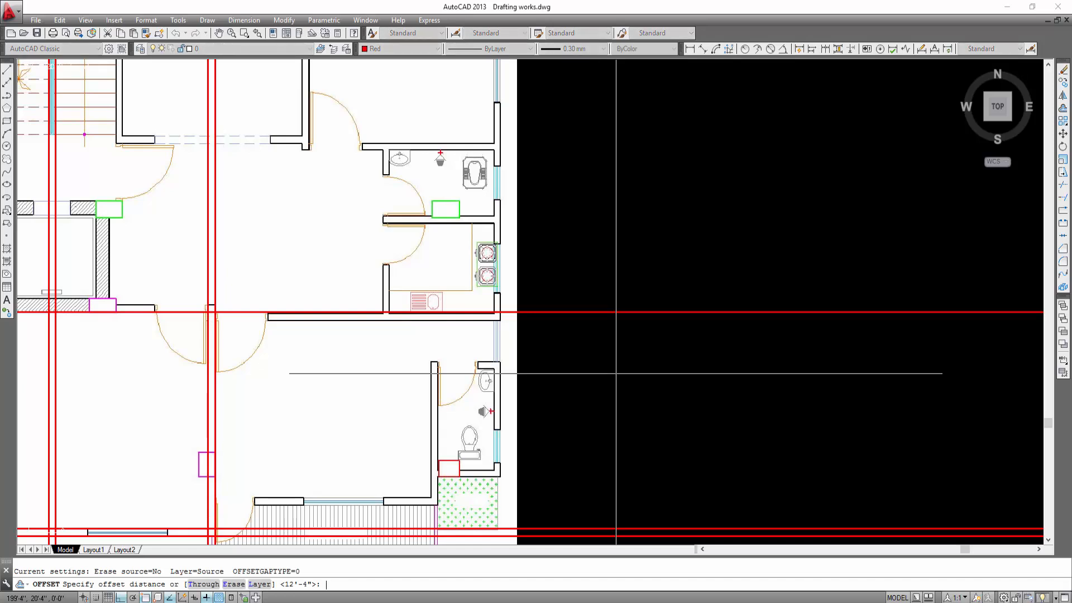
type("5")
key("Return")
left_click(618, 312)
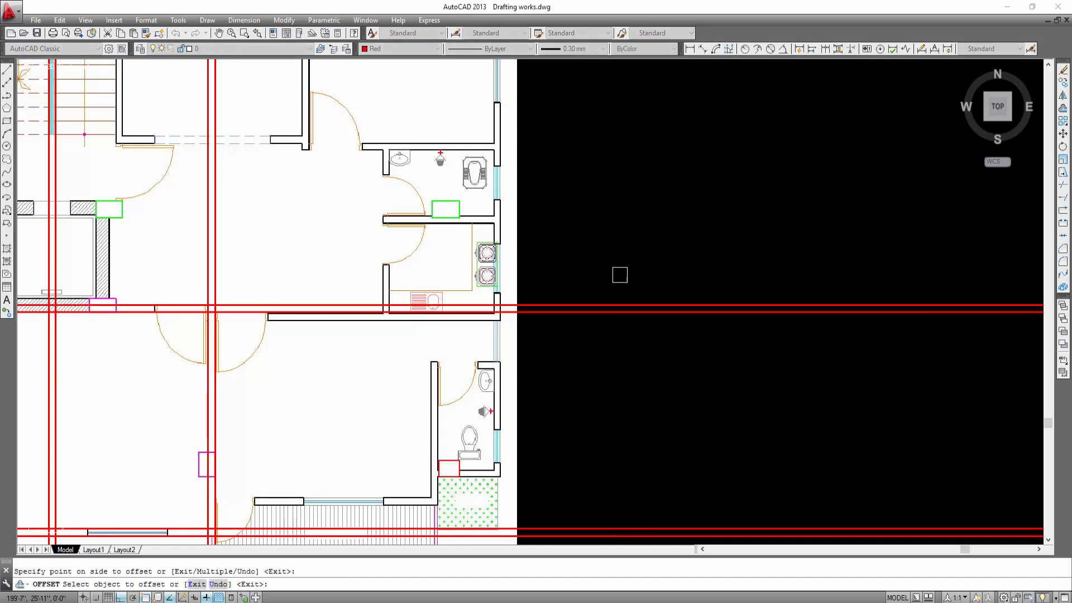
scroll(636, 289, "down", 2)
key("Escape")
Trim the vertical red wall lines below the lowest horizontal red line, using that line as the cutting edge
scroll(298, 306, "up", 6)
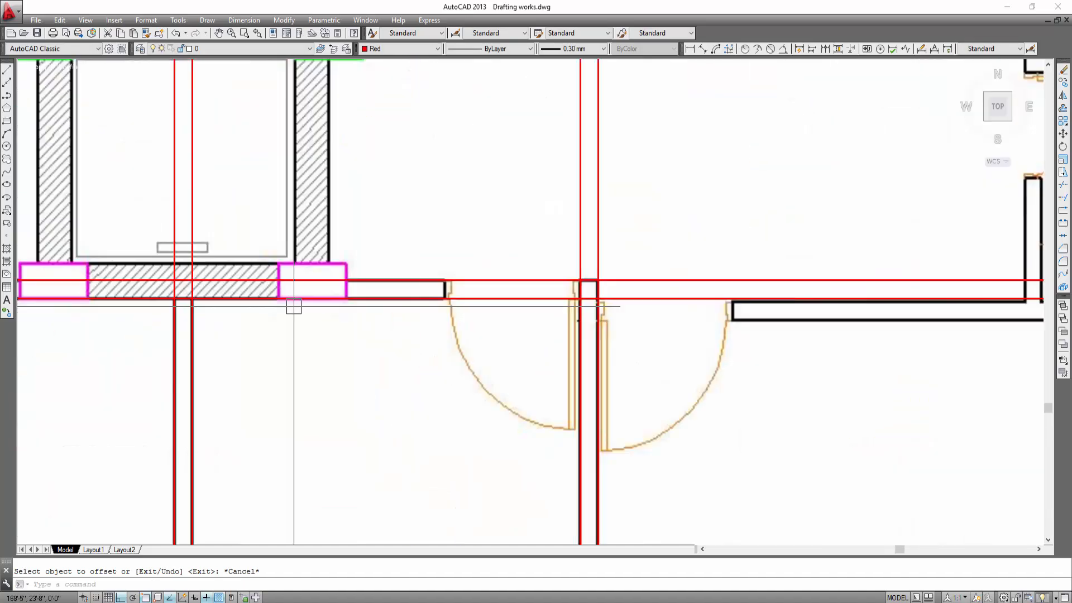
scroll(386, 311, "down", 8)
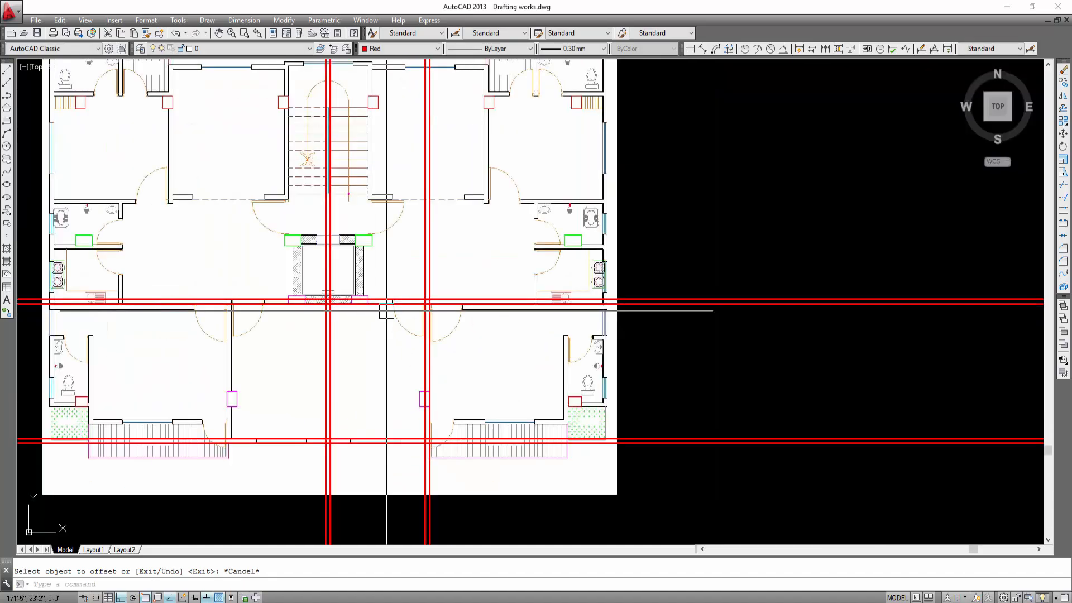
scroll(371, 301, "up", 6)
scroll(455, 370, "down", 6)
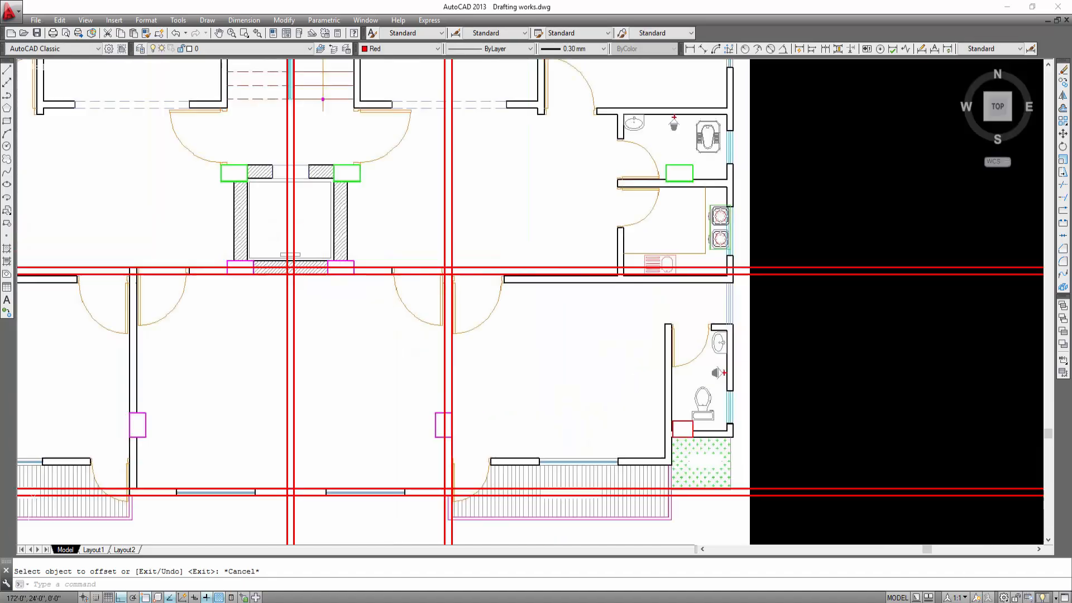
middle_click_drag(499, 392, 450, 318)
key("Escape")
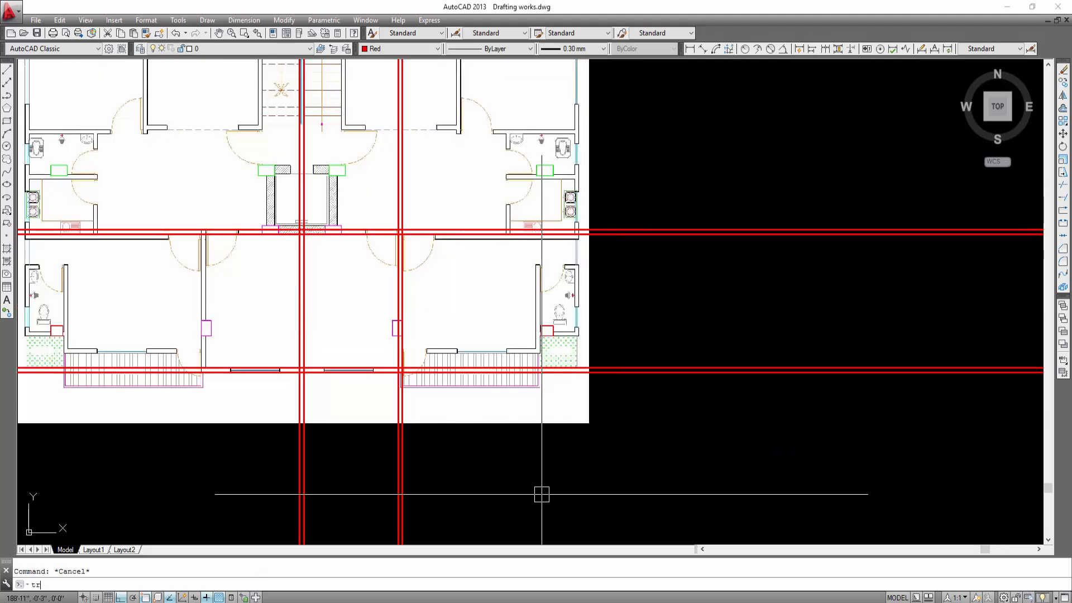
key("Return")
left_click(675, 376)
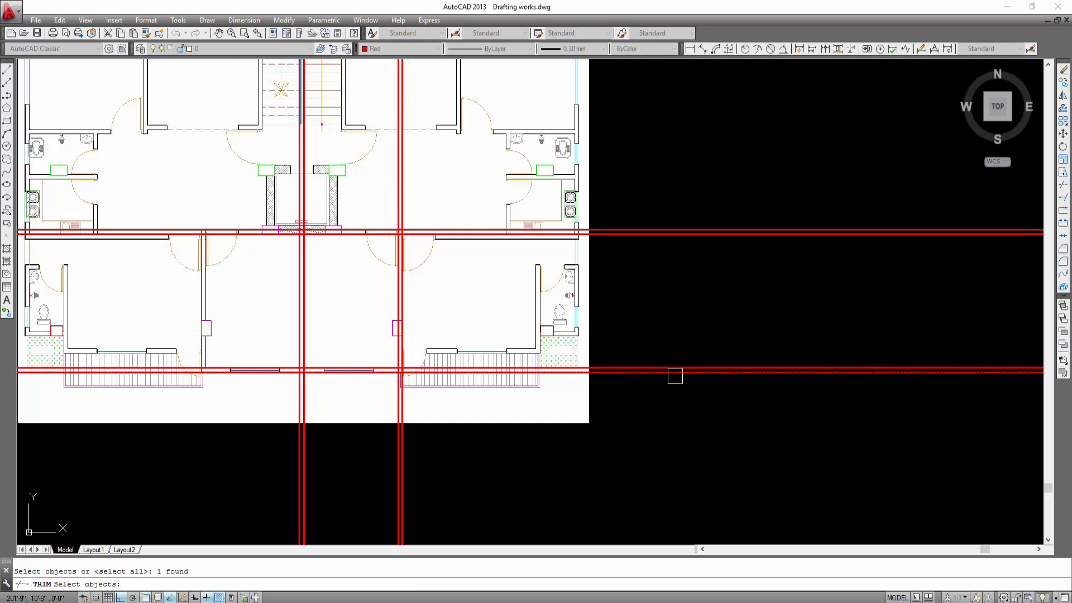
left_click(190, 470)
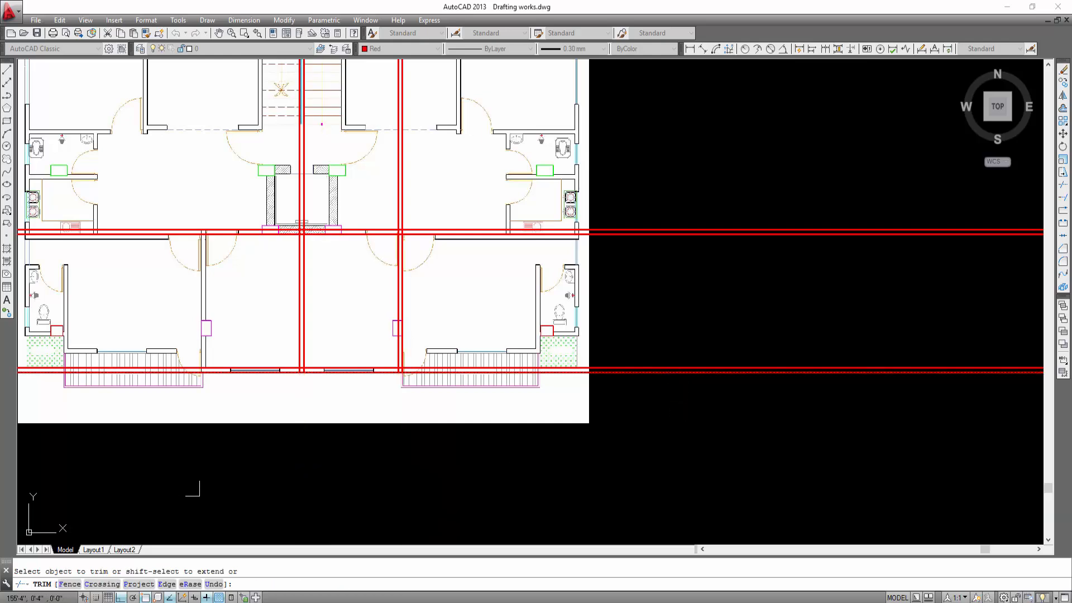
key("Return")
Trim the parts of all horizontal red wall lines that extend east of the outermost vertical red line
key("Return")
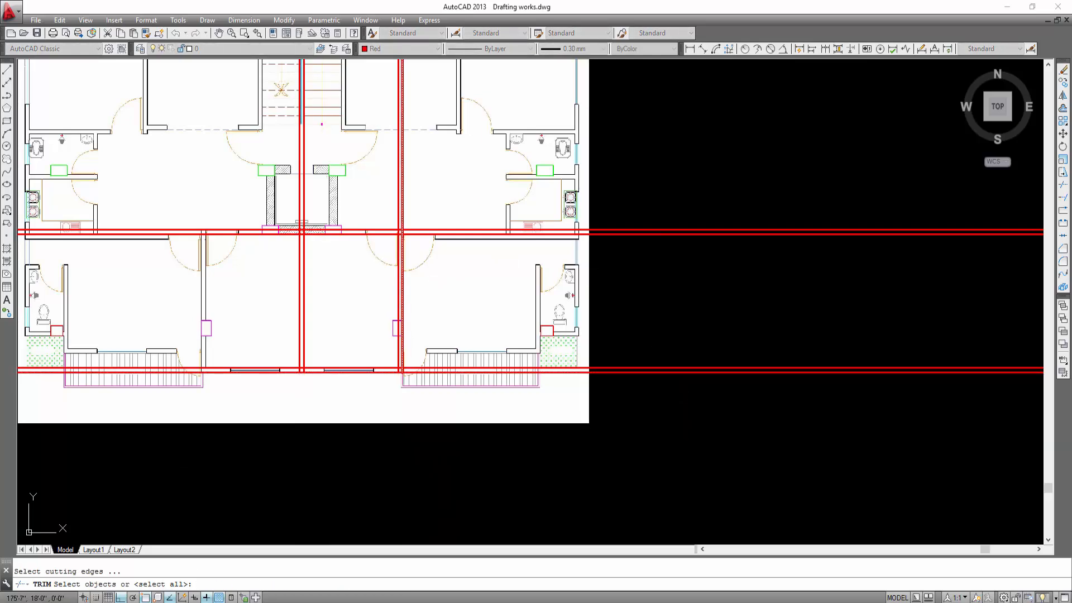
key("Return")
left_click(713, 425)
left_click(653, 229)
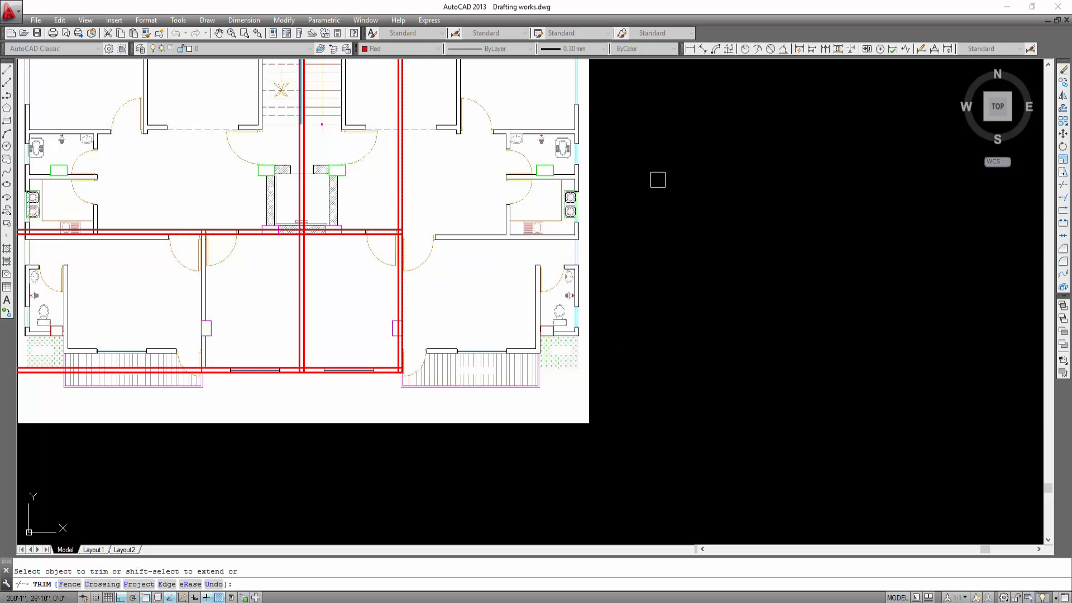
key("Return")
Trim the vertical red wall lines above the uppermost horizontal red line
key("Return")
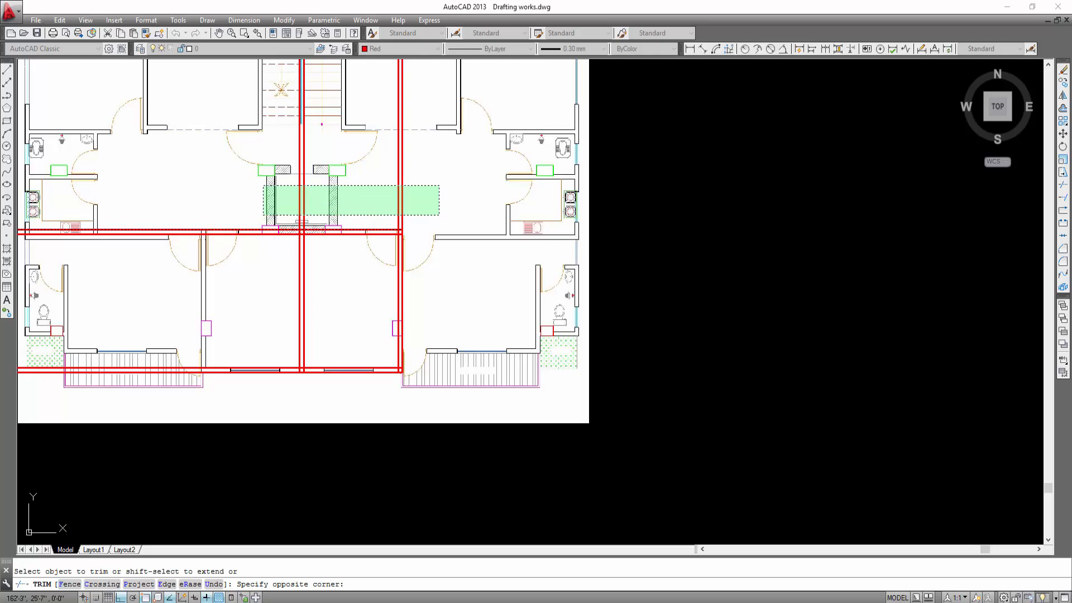
left_click(266, 219)
key("Return")
Trim the horizontal red wall lines west of the room's western vertical wall line
key("Return")
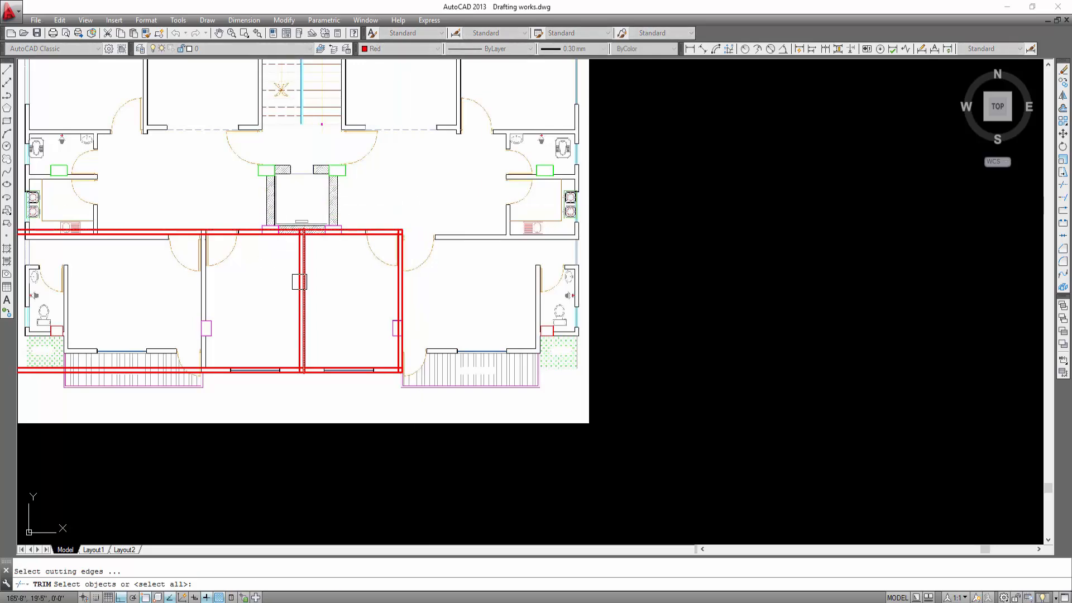
left_click(243, 204)
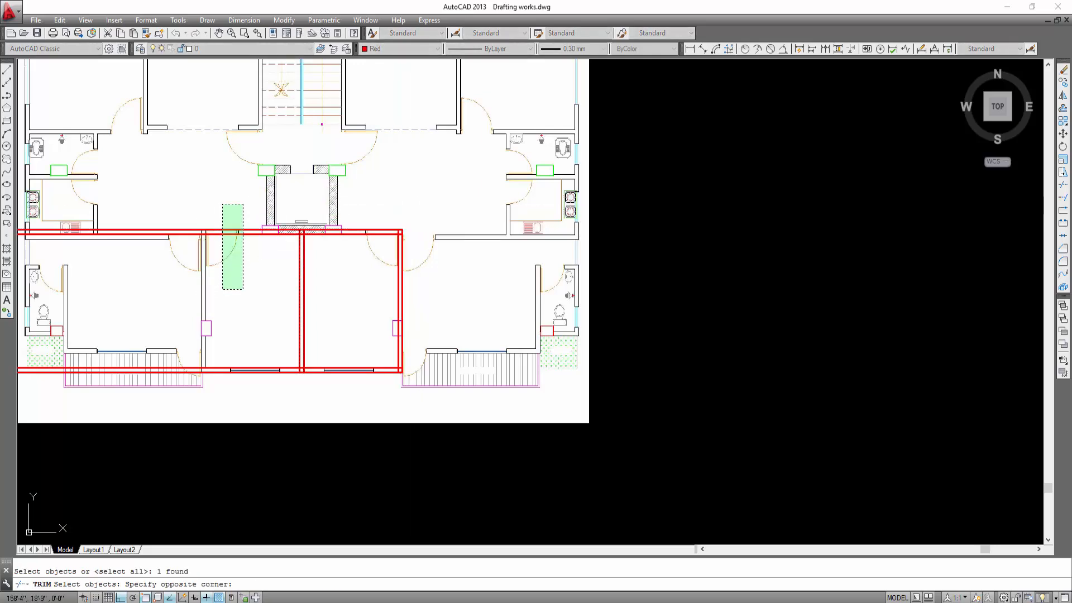
key("Return")
left_click(236, 202)
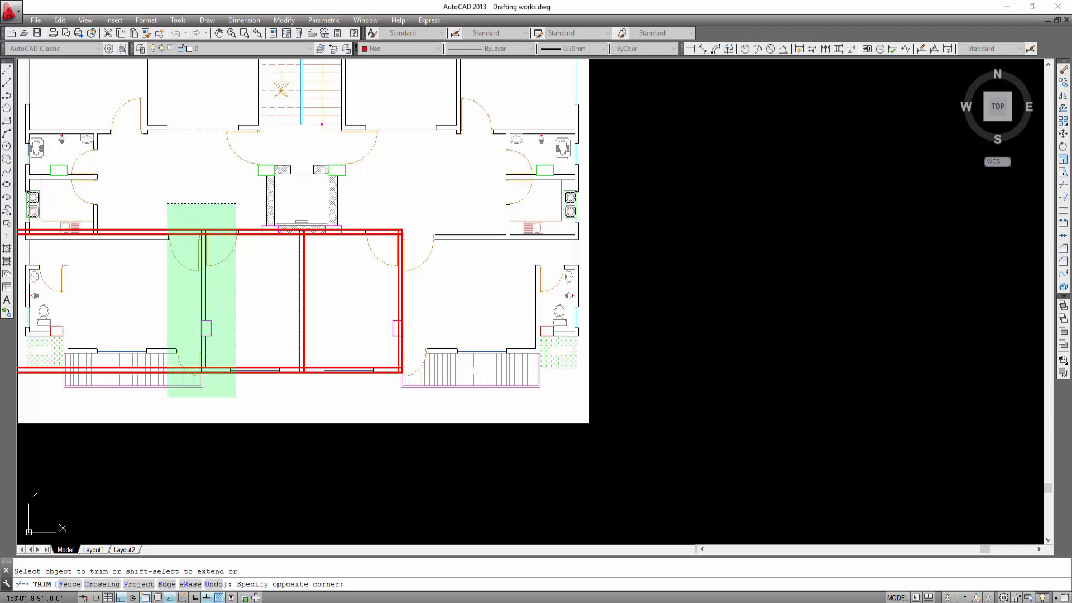
left_click(167, 396)
key("Escape")
Trim the overlapping red line segments inside the wall junctions at the room's two lower corners
scroll(361, 354, "up", 2)
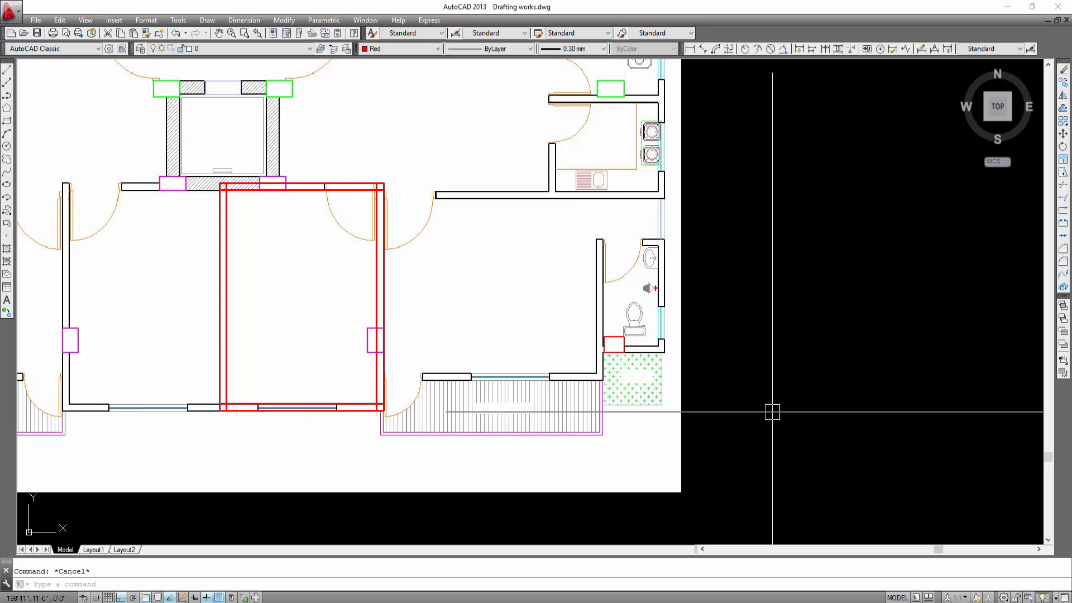
type("tr")
key("Return")
key("Return")
scroll(224, 403, "up", 10)
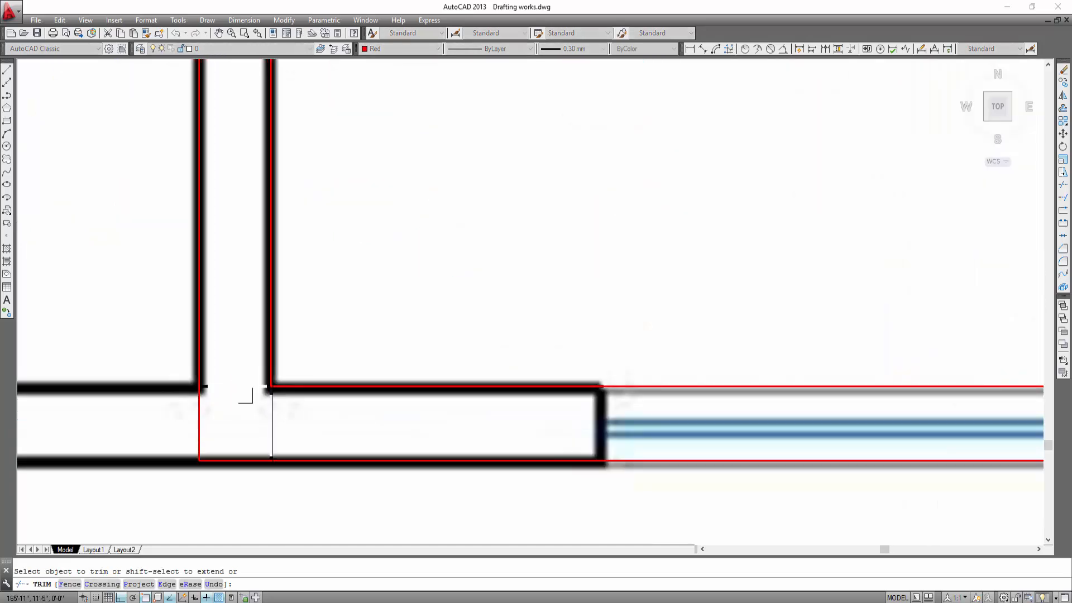
scroll(245, 395, "down", 8)
scroll(532, 398, "up", 7)
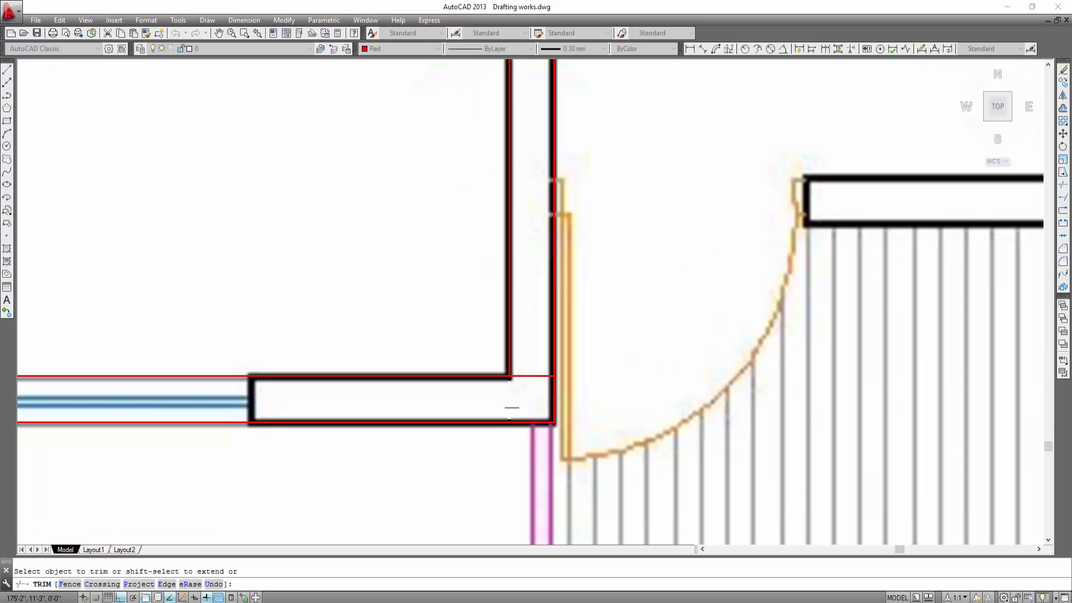
scroll(520, 377, "down", 6)
scroll(548, 193, "up", 4)
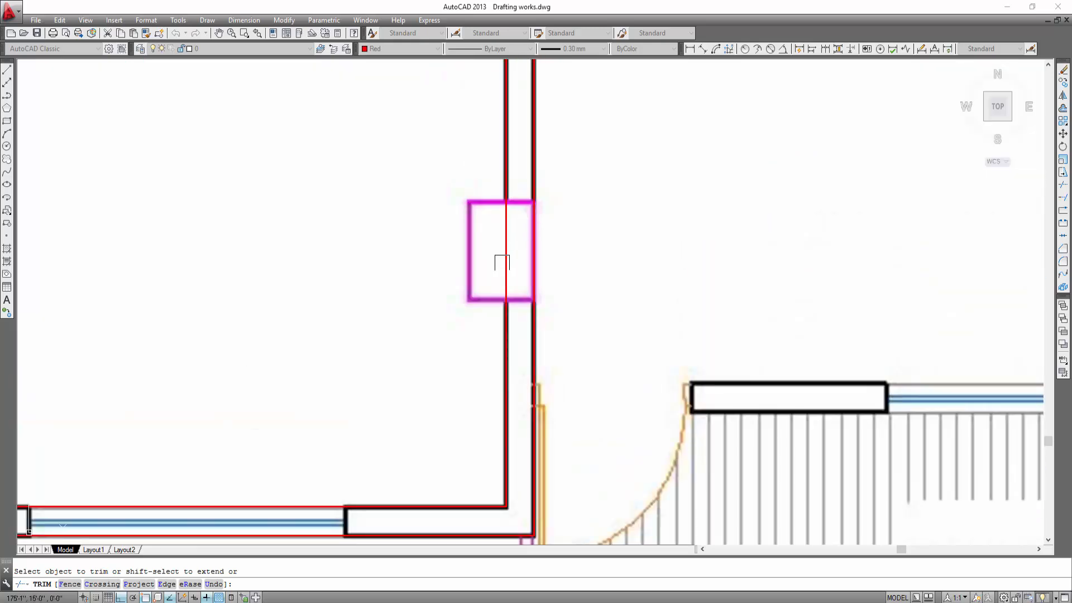
Trim the overlapping red line segments inside the wall junctions at the room's two upper corners
scroll(504, 264, "down", 6)
scroll(536, 228, "up", 6)
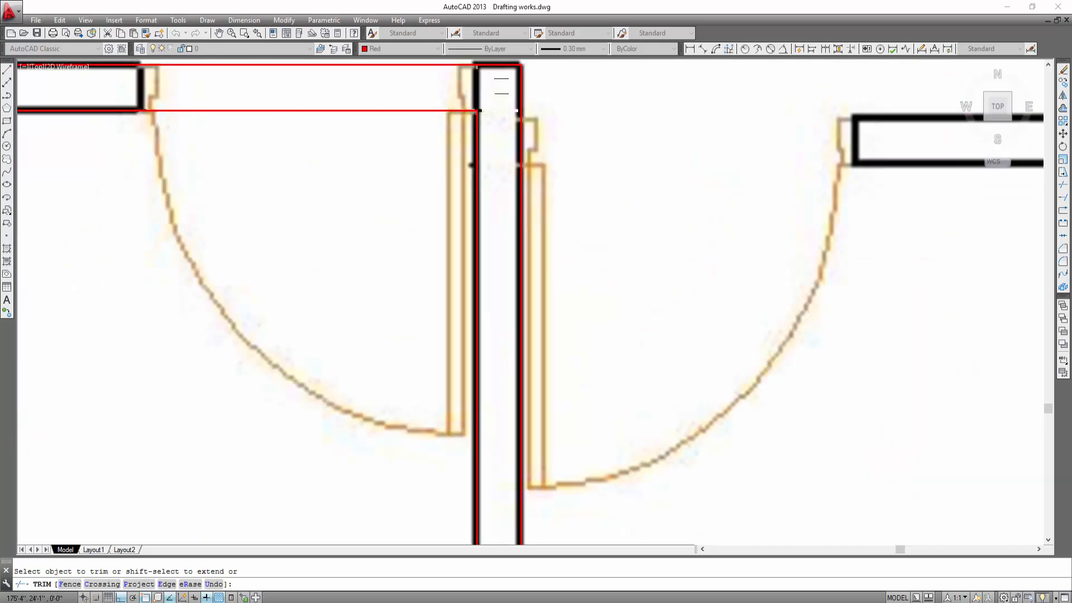
scroll(402, 158, "down", 6)
scroll(383, 244, "up", 6)
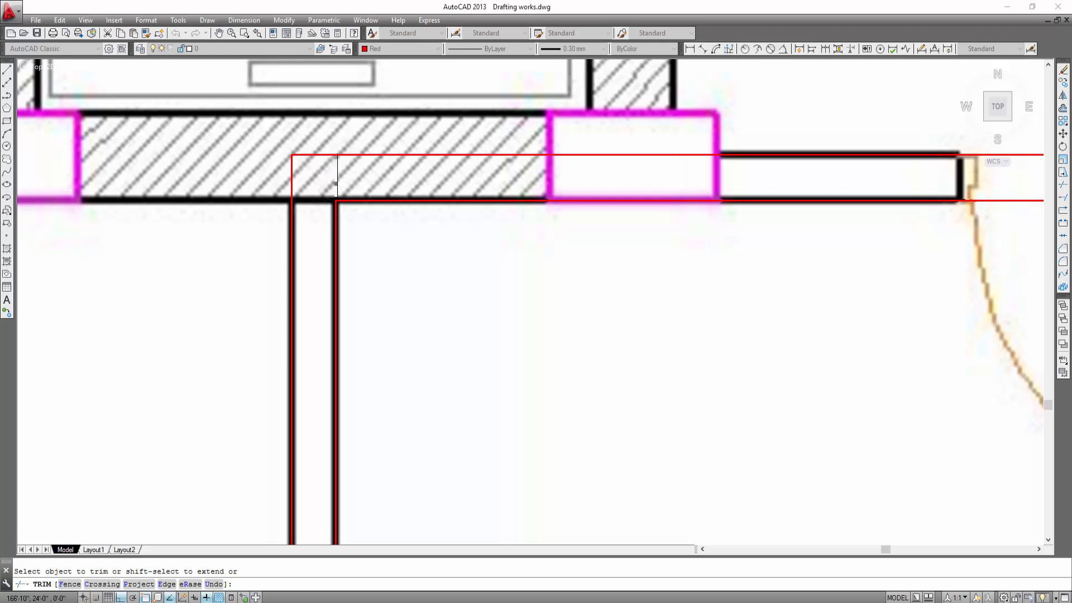
scroll(408, 188, "down", 2)
key("Escape")
Examine the traced room outline and the door opening in its upper wall
scroll(361, 184, "down", 4)
middle_click_drag(427, 395, 375, 296)
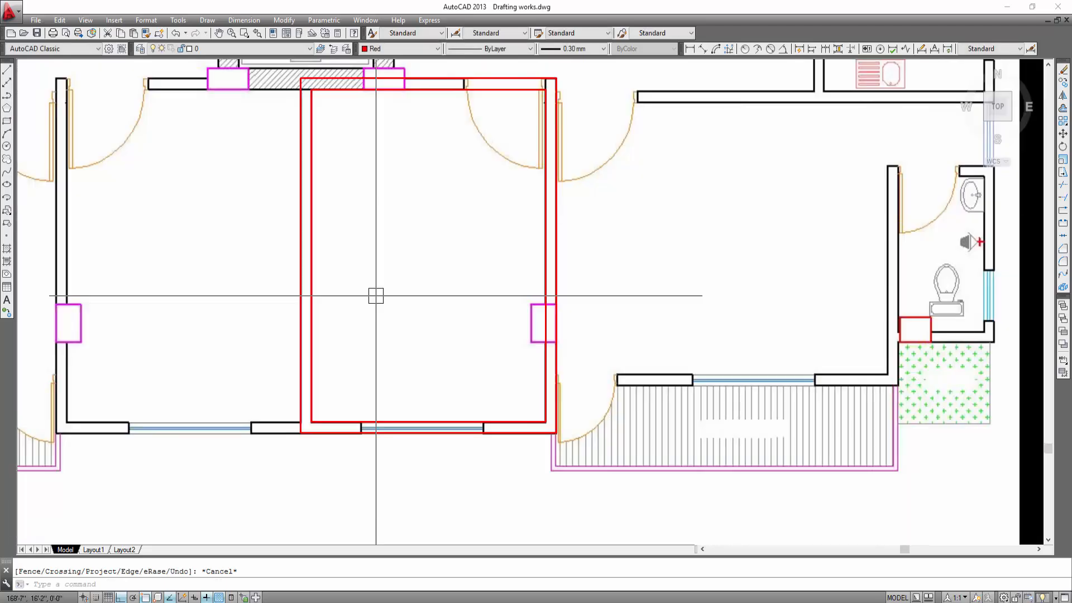
middle_click_drag(450, 282, 364, 299)
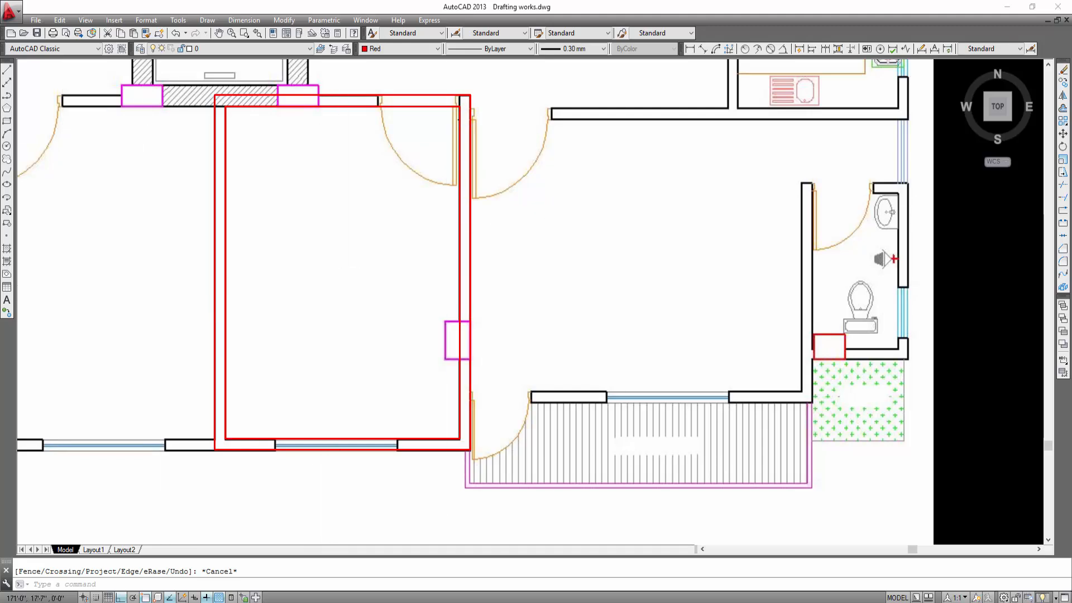
scroll(354, 264, "down", 2)
scroll(339, 158, "up", 5)
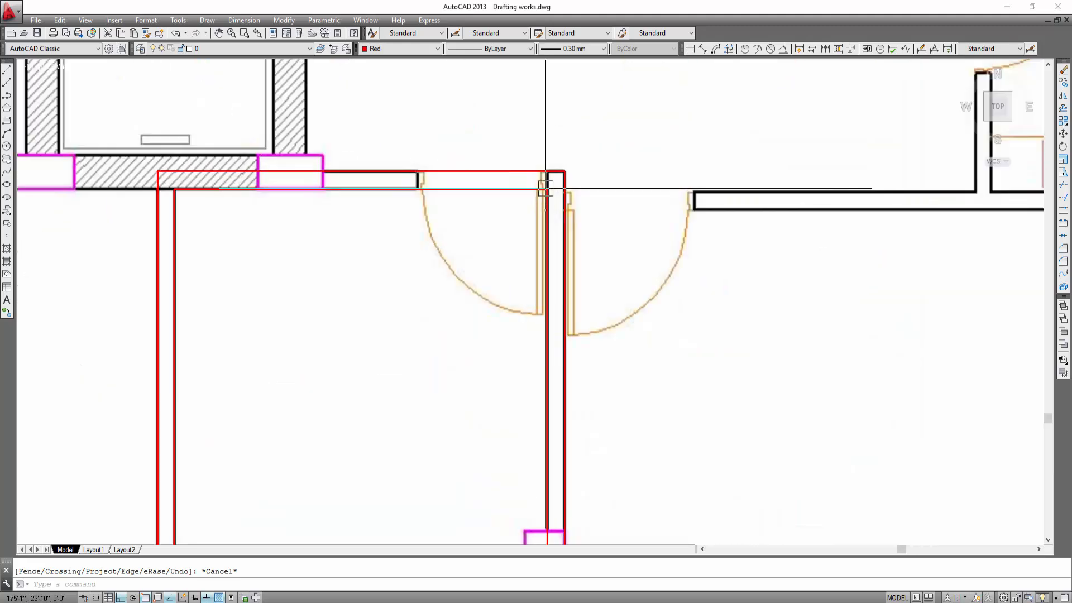
scroll(550, 175, "up", 4)
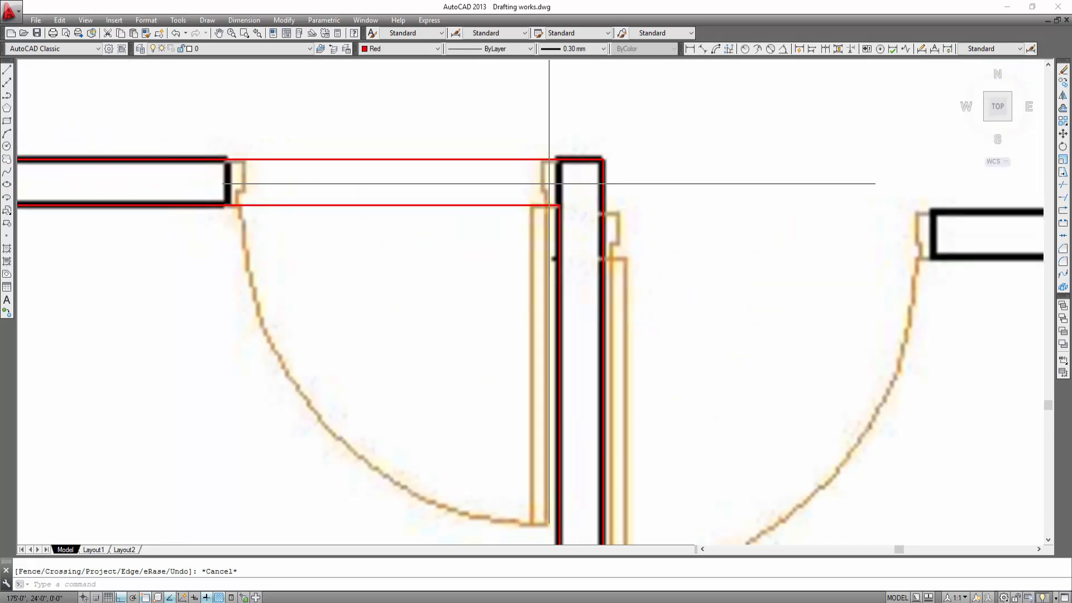
scroll(555, 196, "down", 4)
scroll(565, 190, "up", 4)
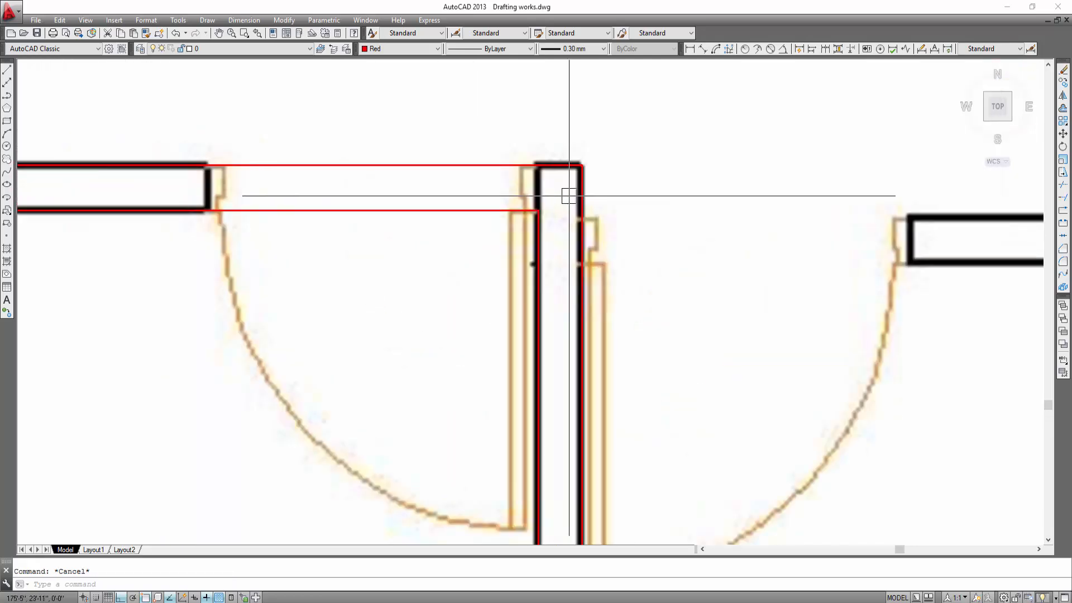
key("l")
key("Return")
key("Escape")
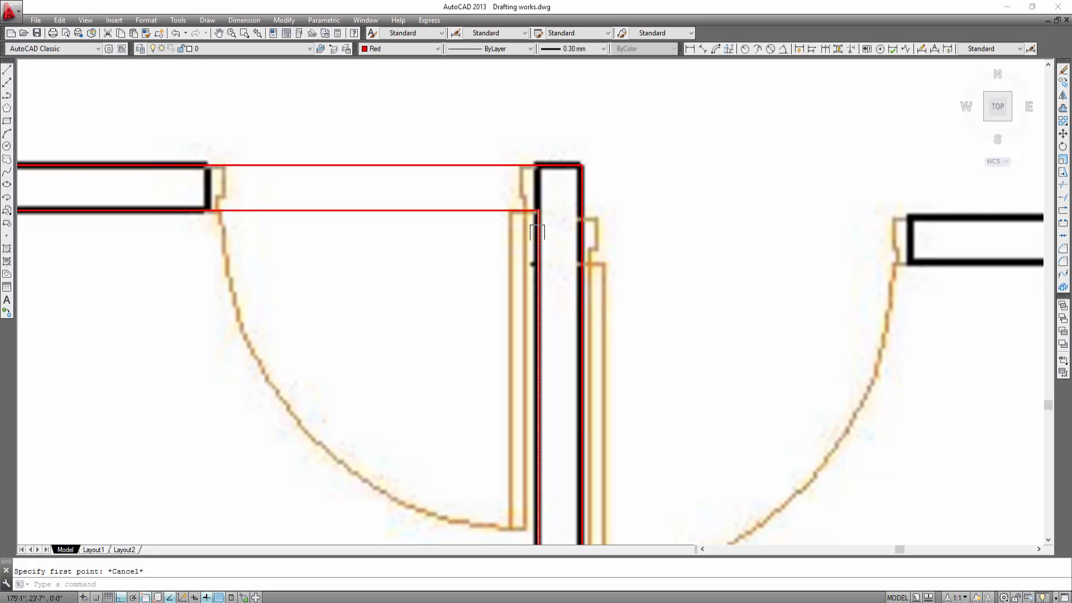
Offset the inner line of the room's eastern wall to the west side of the door opening, taking the opening width as distance
key("o")
key("Return")
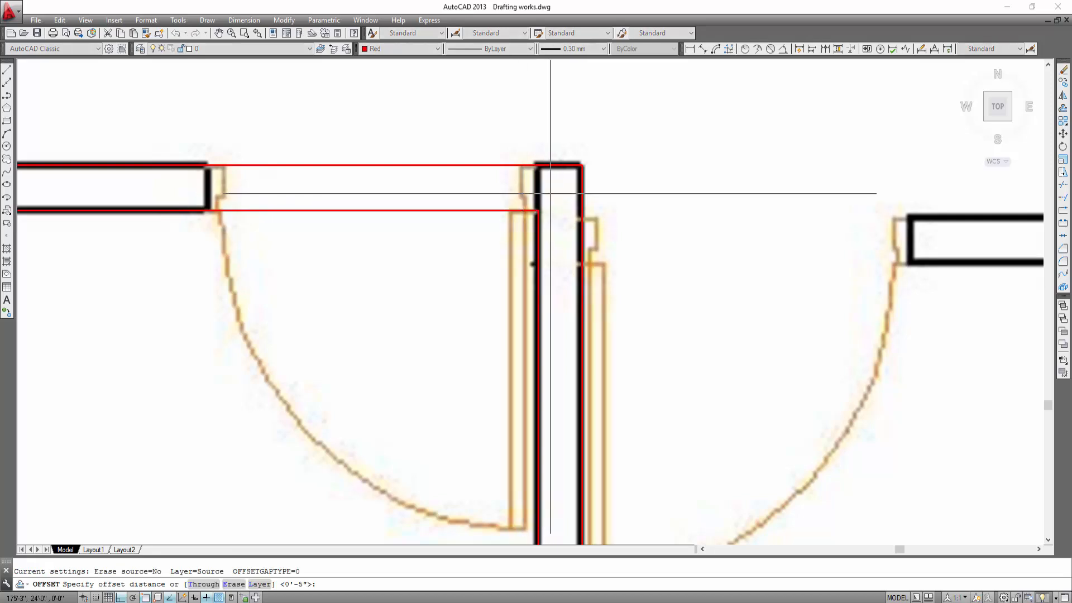
scroll(553, 191, "up", 3)
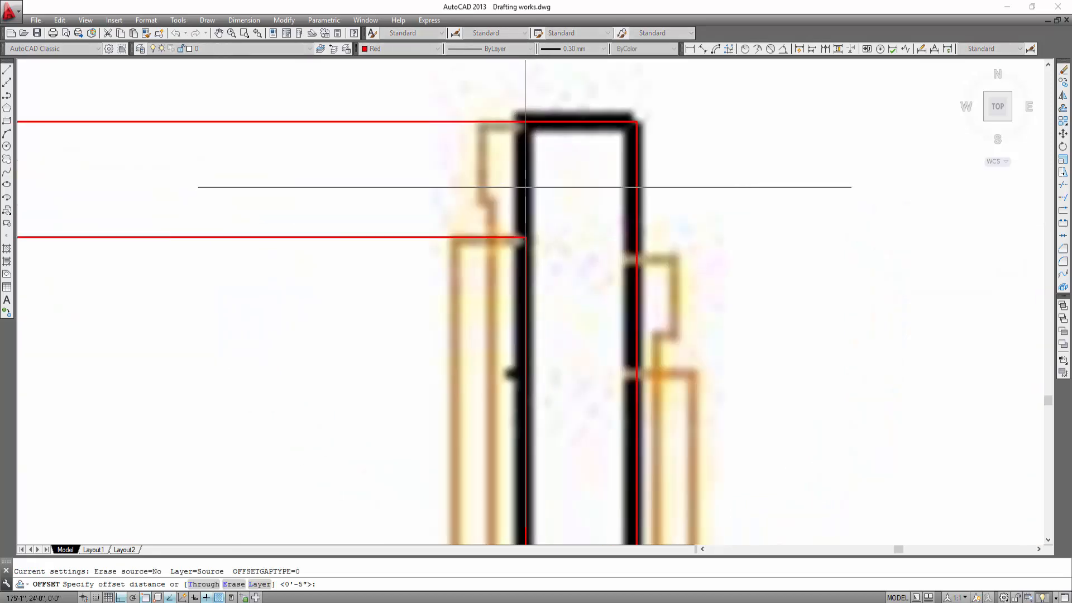
left_click(525, 187)
scroll(391, 205, "down", 2)
middle_click_drag(331, 216, 684, 249)
scroll(594, 240, "down", 6)
scroll(483, 241, "up", 6)
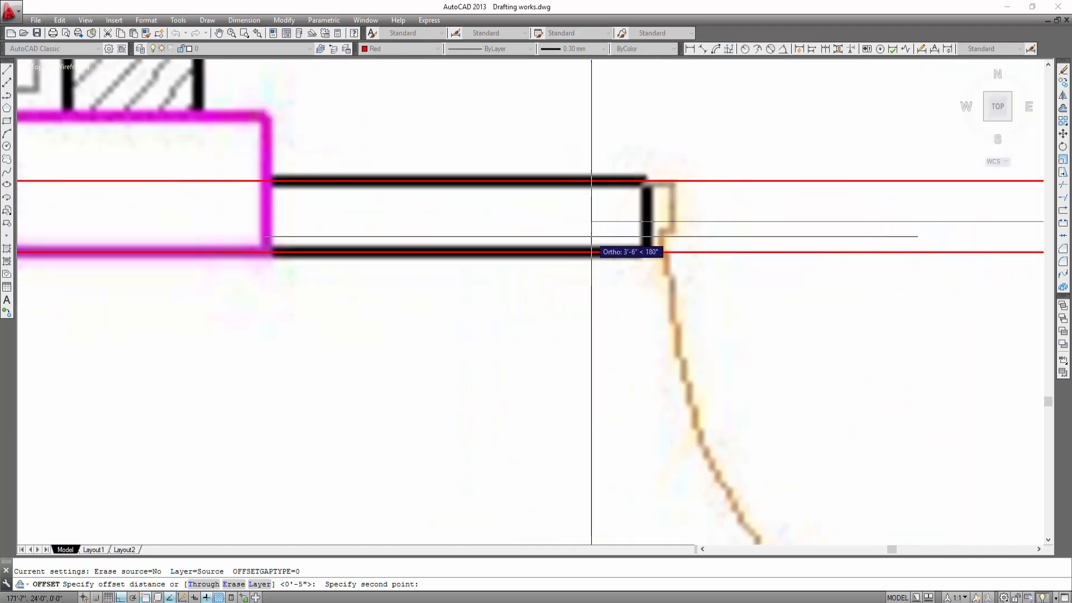
scroll(592, 221, "up", 4)
left_click(735, 192)
scroll(383, 241, "down", 6)
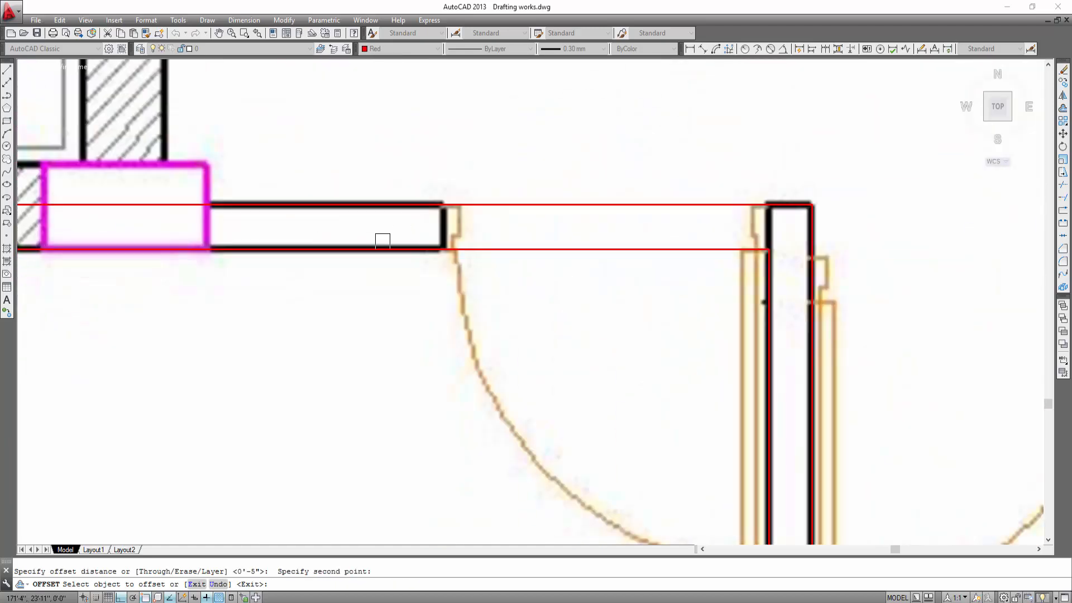
middle_click_drag(598, 218, 453, 174)
left_click(622, 231)
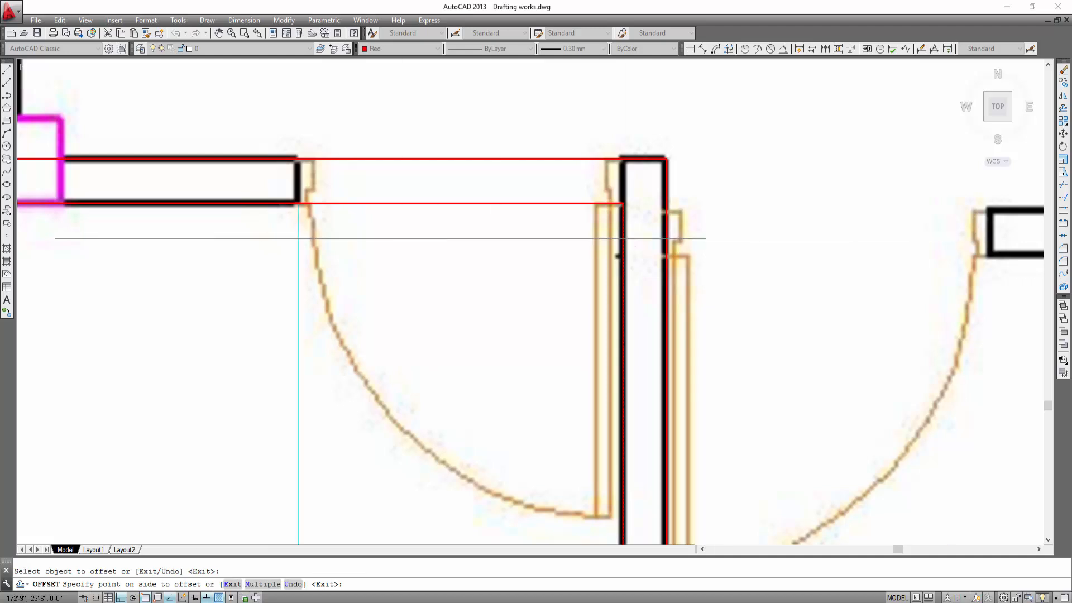
left_click(377, 240)
key("Escape")
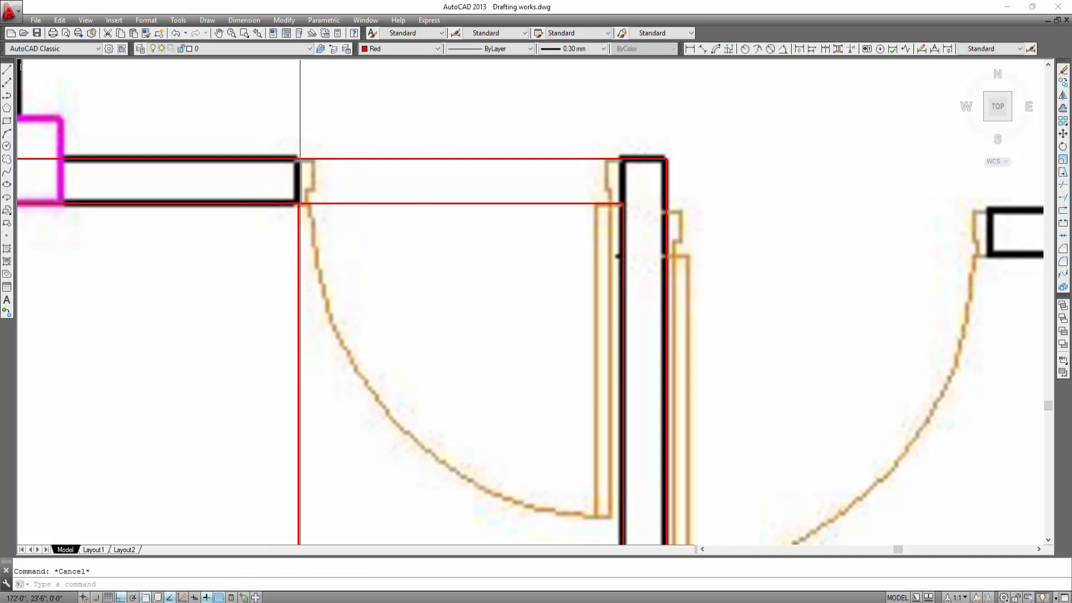
key("Escape")
Extend the offset line up through the upper wall to close the wall's end at the west door jamb
type("ex")
key("Return")
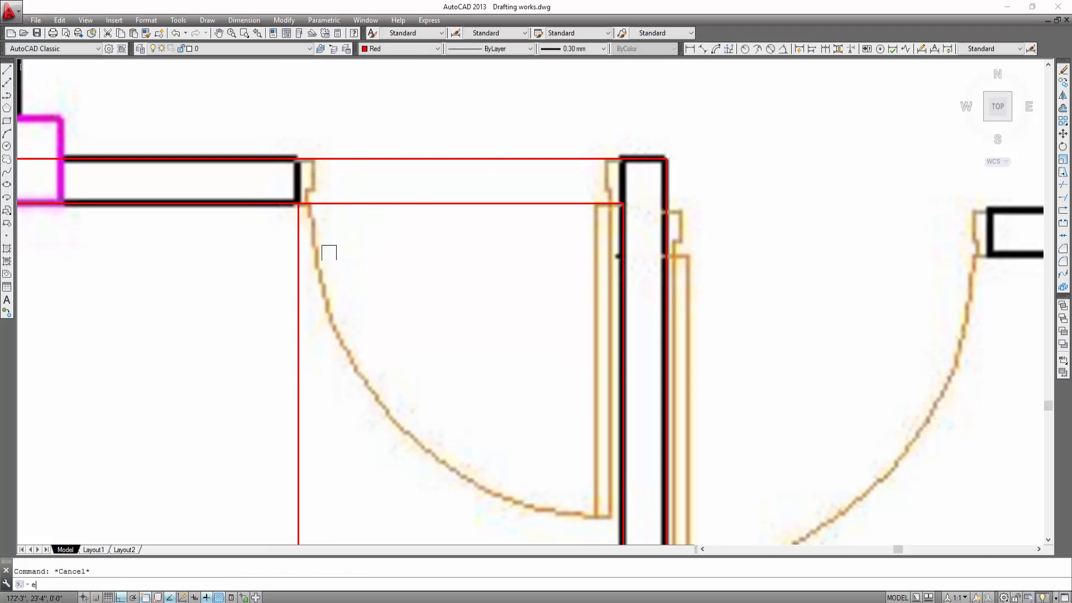
left_click(299, 228)
key("Return")
key("Escape")
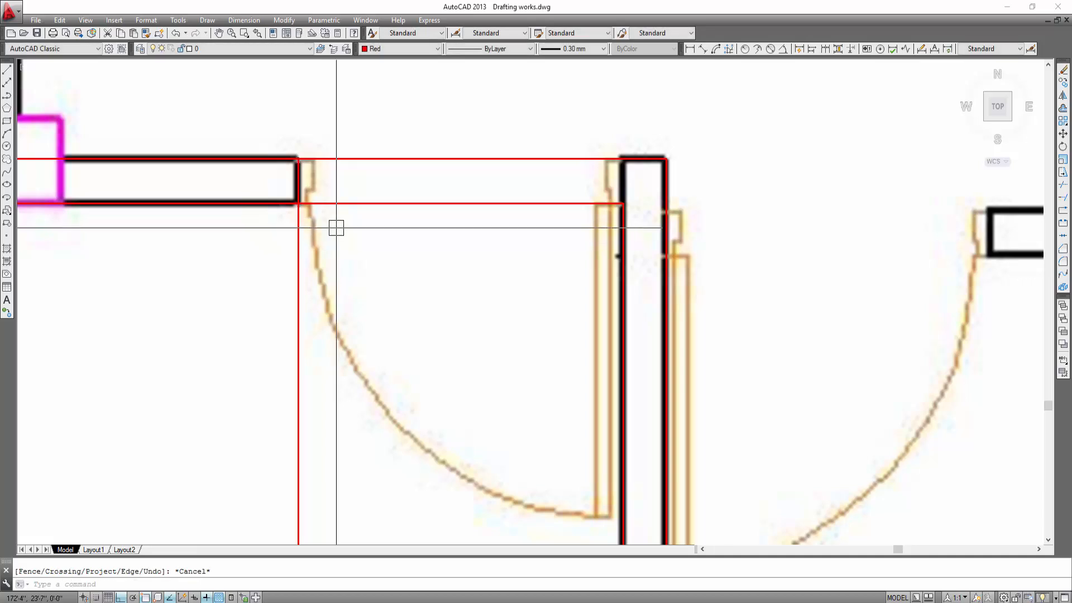
Try to trim the jamb line below the upper wall and the two wall lines across the door opening
scroll(342, 229, "down", 4)
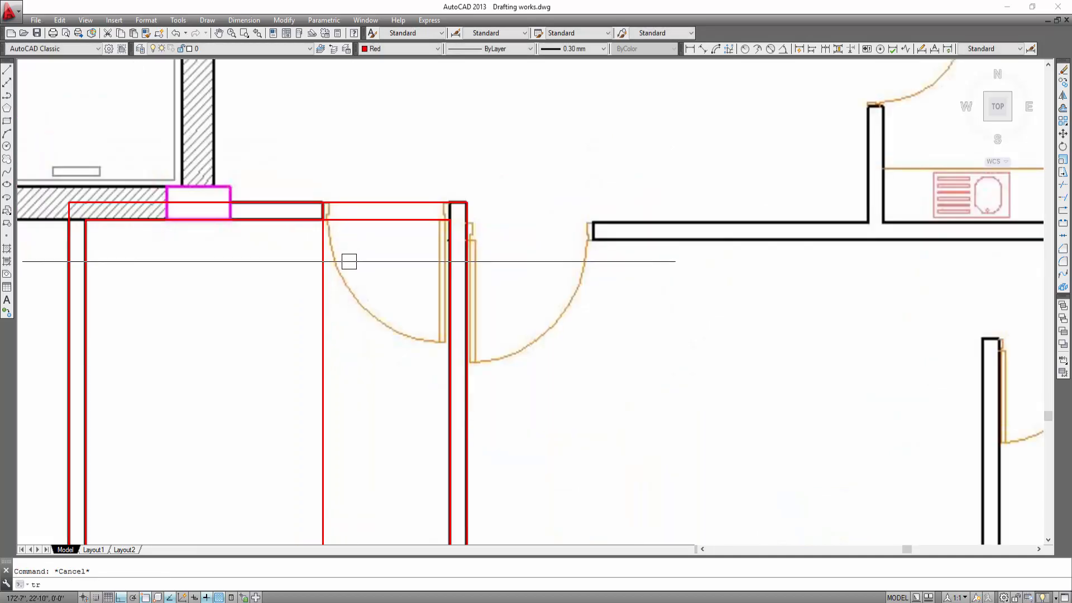
type("tr")
key("Return")
key("Return")
left_click(320, 258)
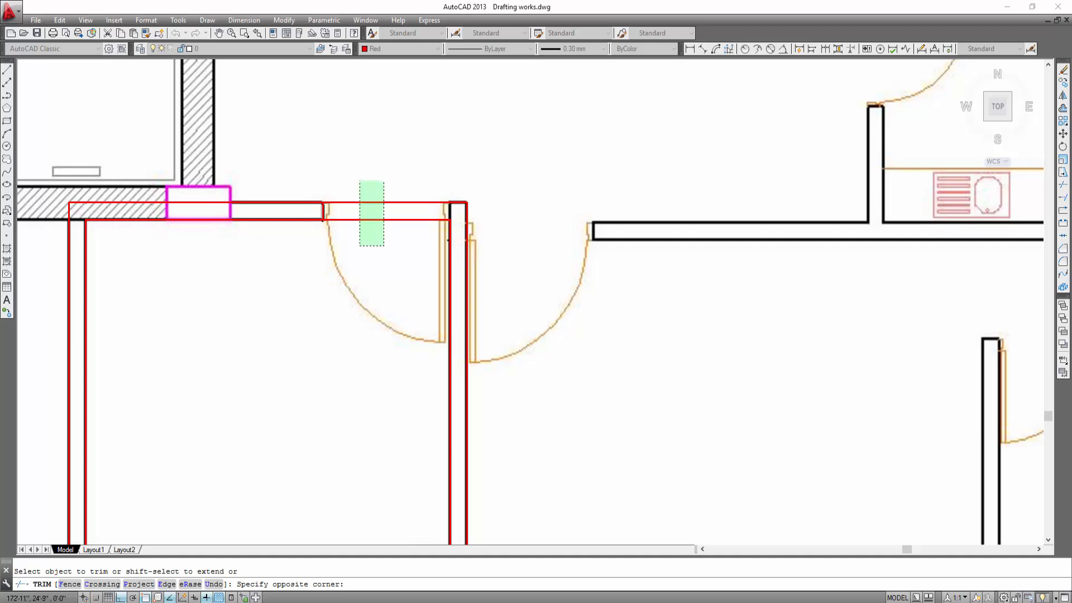
left_click(360, 182)
key("Escape")
scroll(395, 268, "up", 6)
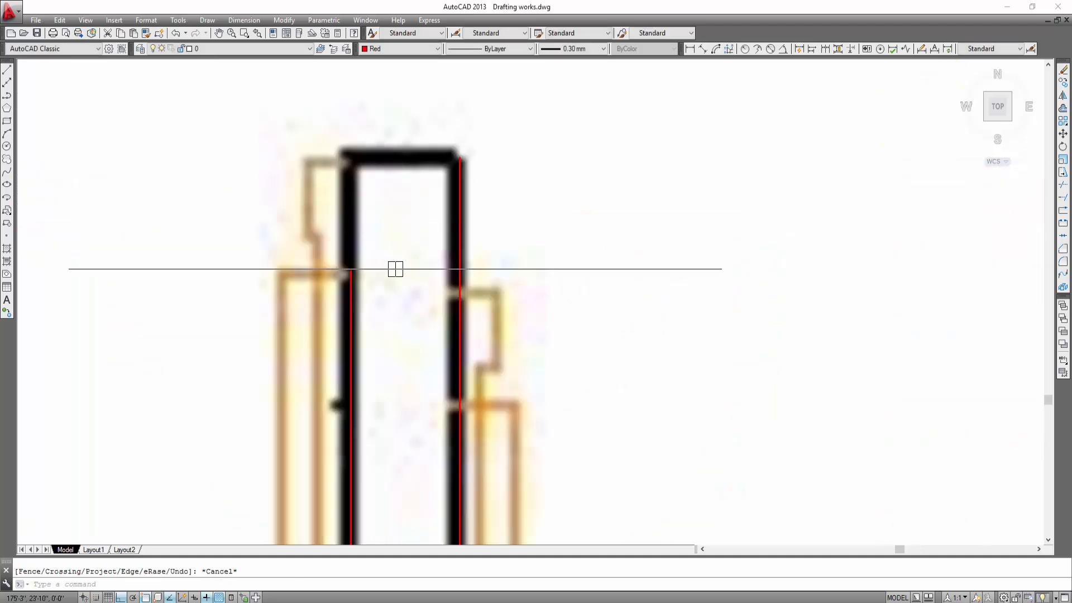
scroll(396, 268, "down", 4)
scroll(405, 252, "down", 4)
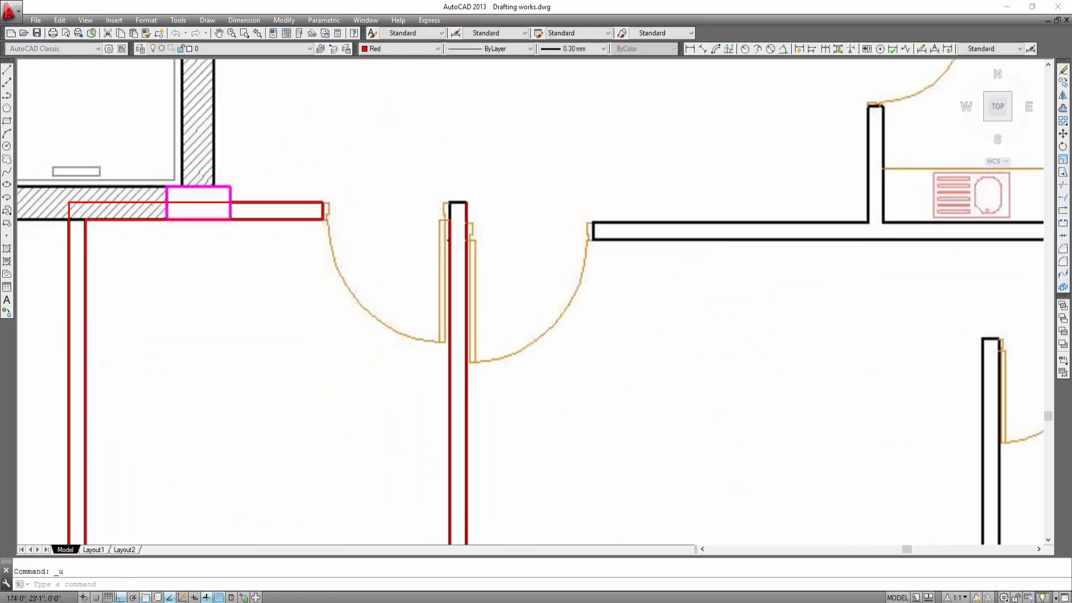
key("ctrl+z")
key("Escape")
Extend the inner line of the room's eastern wall up to the outer line of the upper wall
scroll(450, 210, "up", 5)
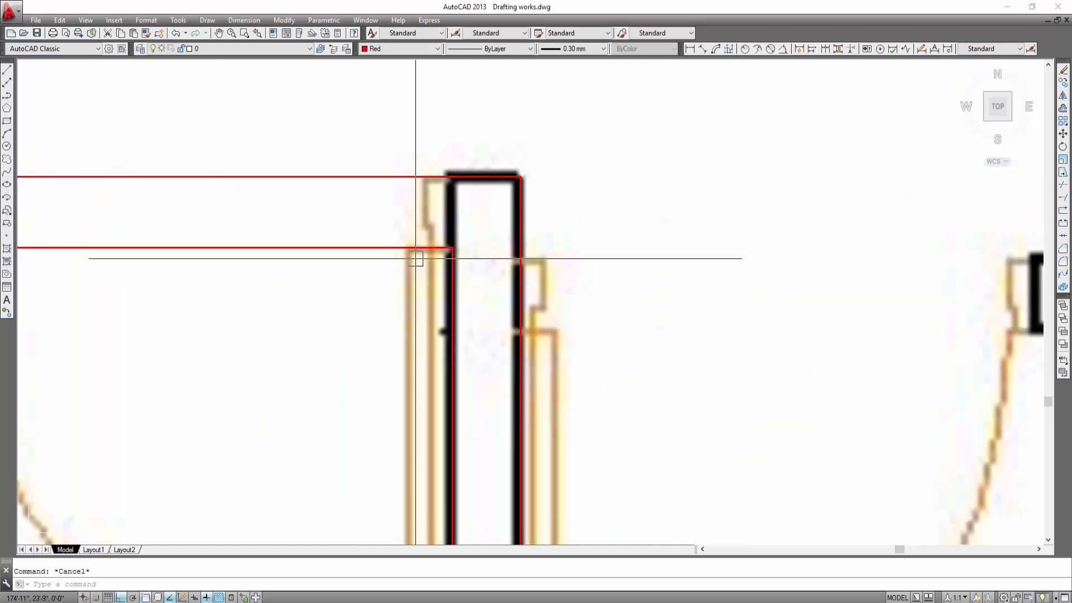
type("ex")
key("Return")
key("Return")
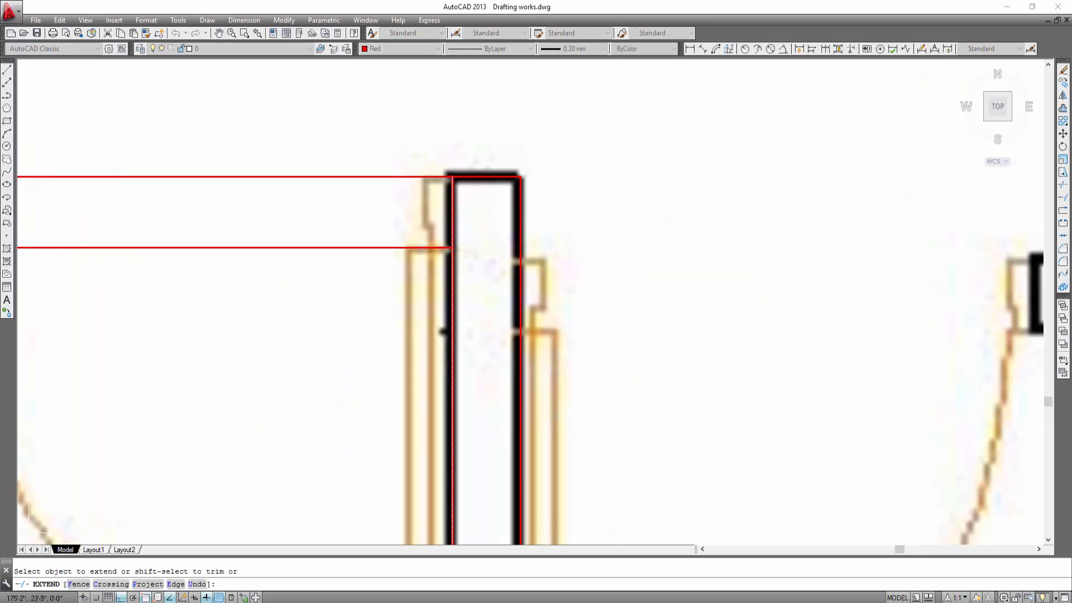
scroll(468, 258, "down", 4)
key("Escape")
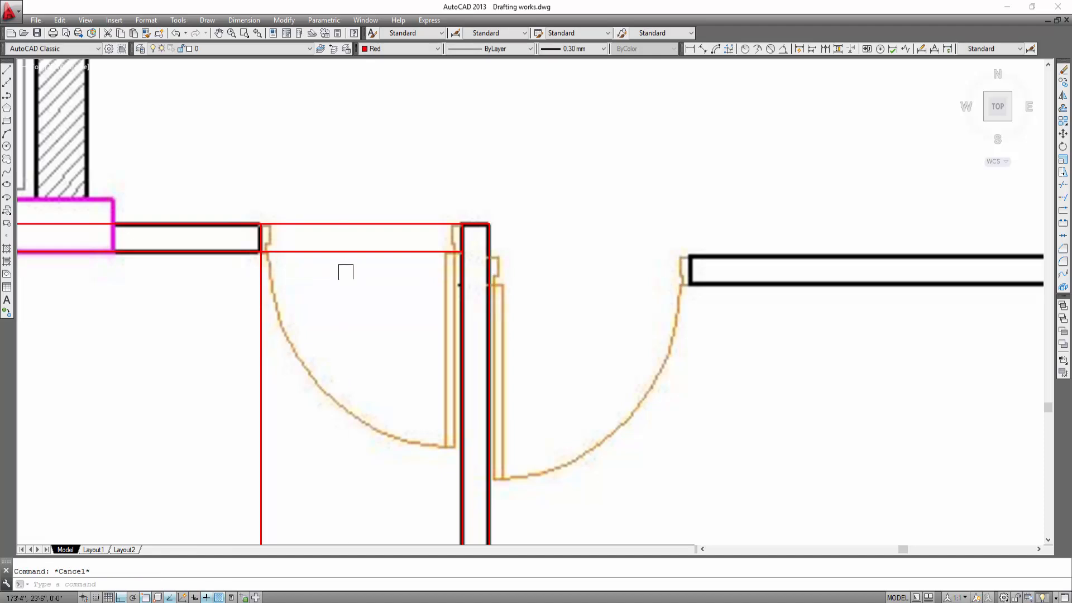
Trim the two upper wall lines across the door opening and the jamb line's excess below the wall
type("tr")
key("Return")
key("Return")
left_click(378, 214)
left_click(346, 288)
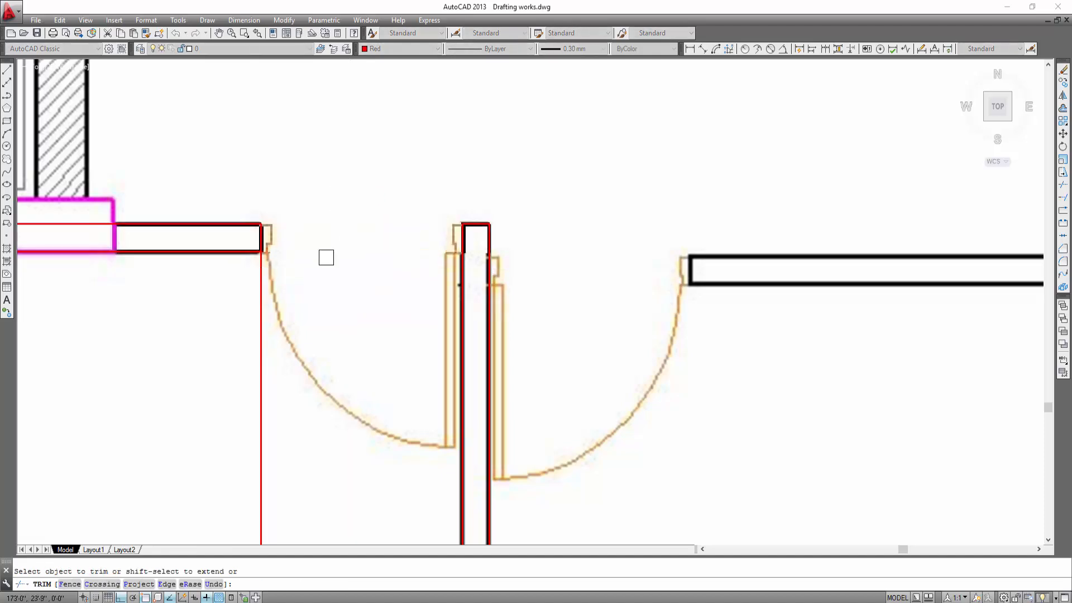
scroll(317, 281, "down", 5)
key("Escape")
Draw a vertical line about 6'-5" long downward from the midpoint of the lower wall's inner line
scroll(335, 271, "up", 3)
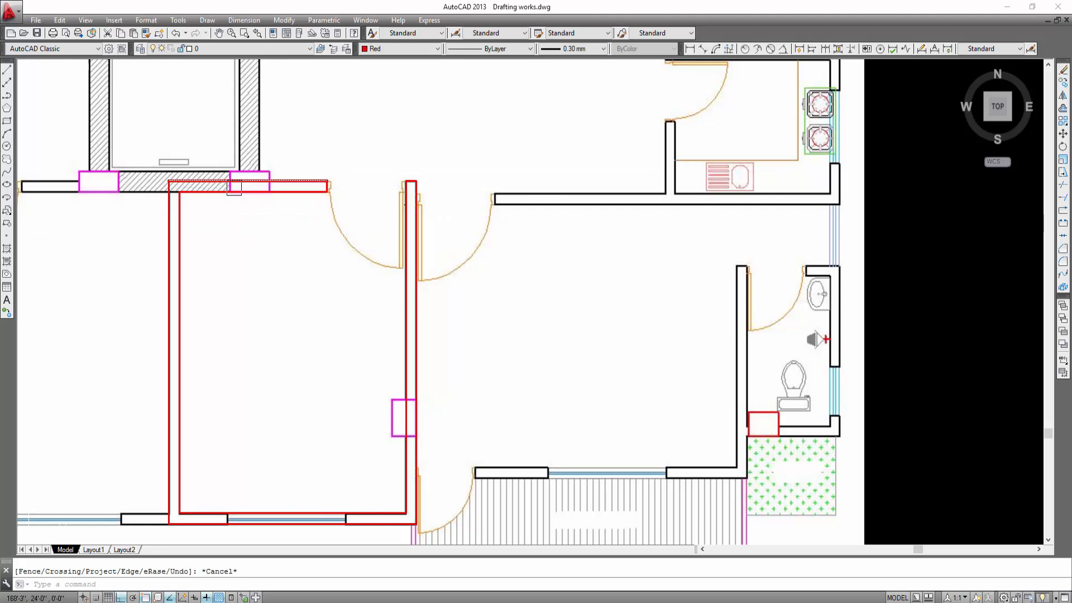
scroll(260, 190, "down", 2)
scroll(239, 414, "up", 4)
key("Escape")
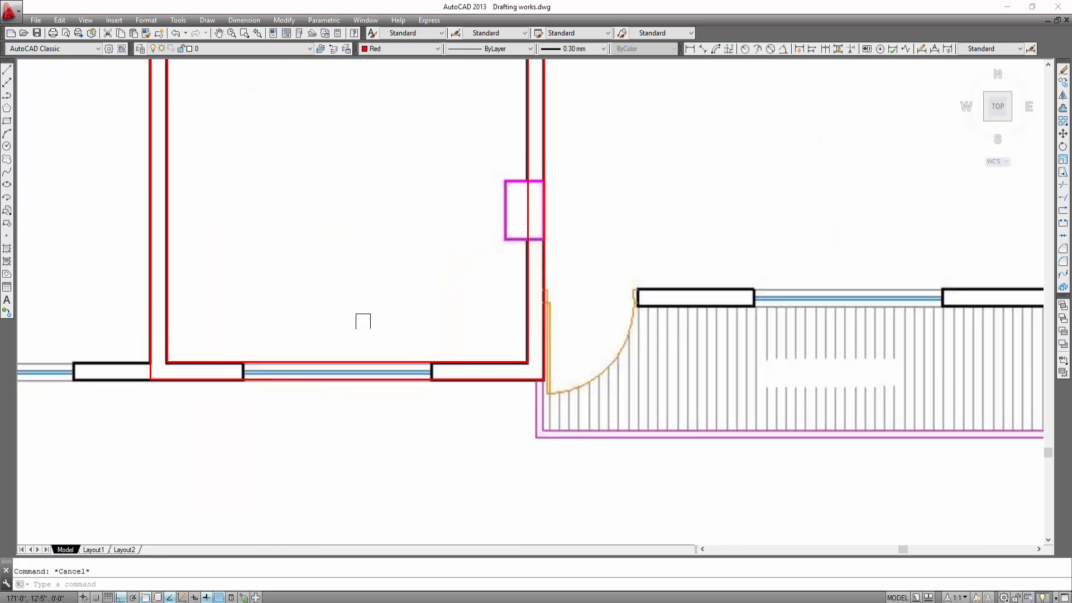
middle_click_drag(359, 318, 364, 235)
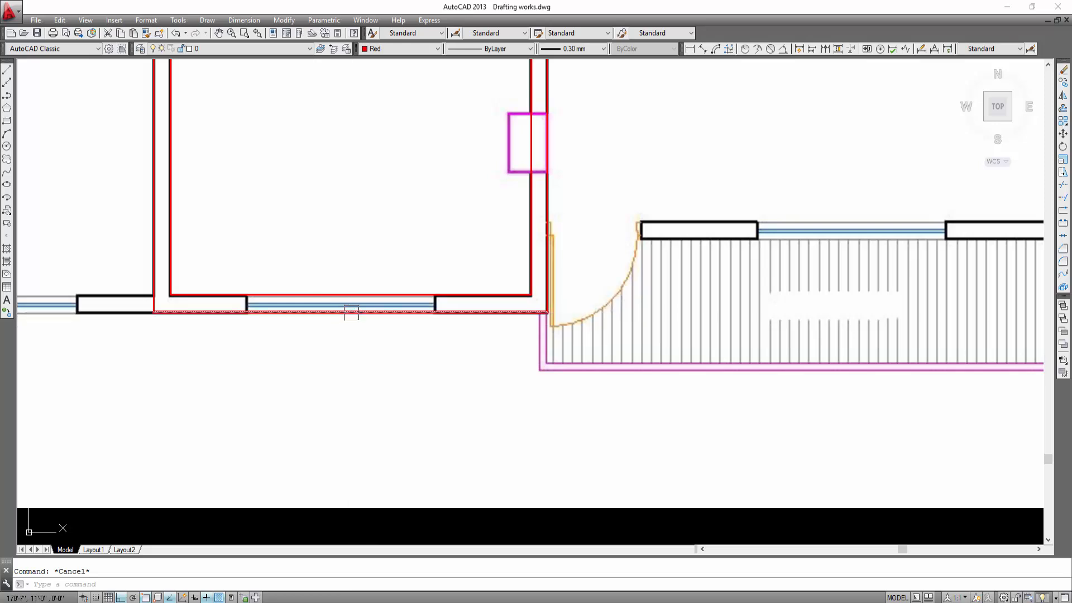
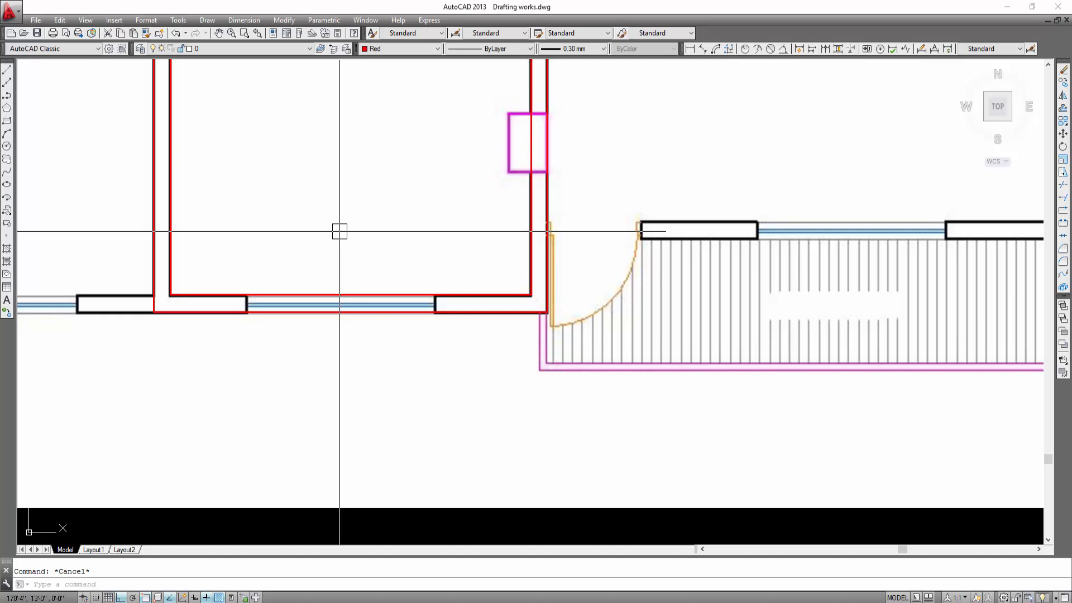
type("l")
key("Return")
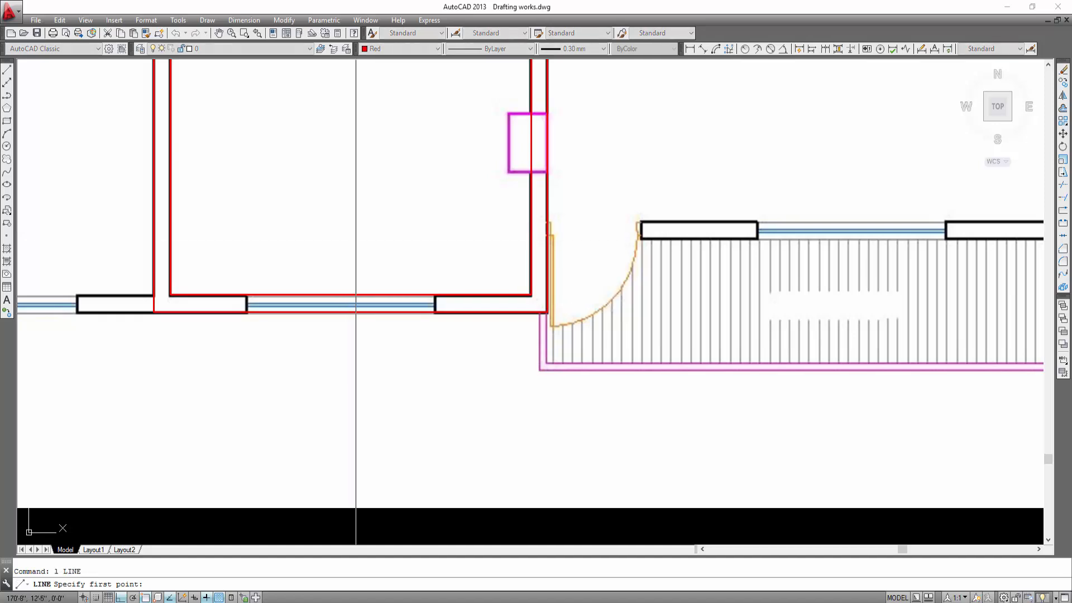
left_click(343, 292)
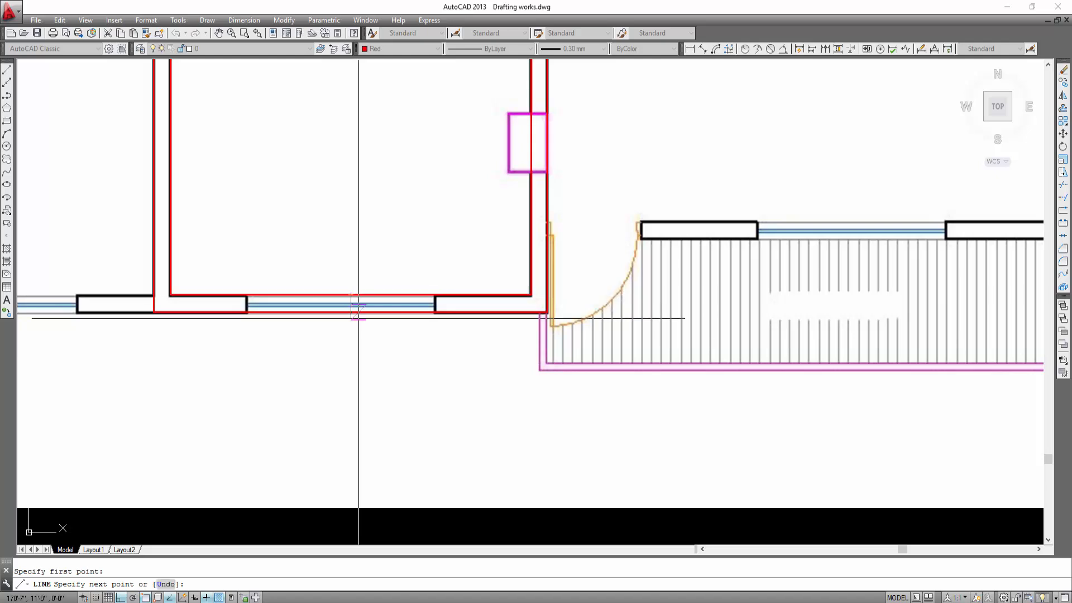
scroll(408, 464, "down", 2)
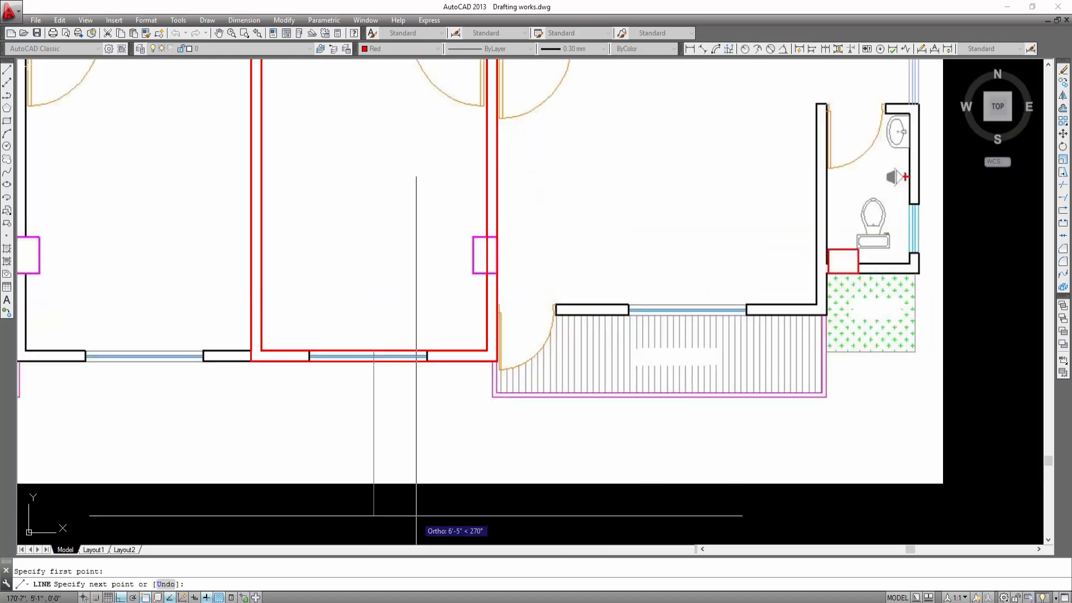
left_click(405, 516)
key("Escape")
Offset the vertical line to both sides by its distance to the east edge of the window in the lower wall
scroll(412, 372, "up", 3)
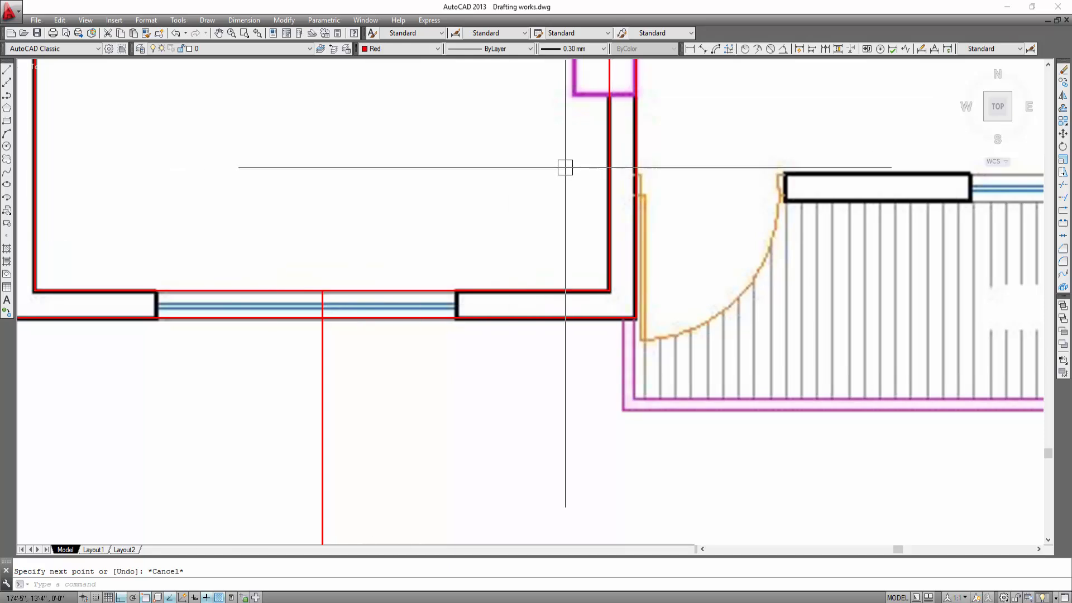
scroll(566, 195, "down", 2)
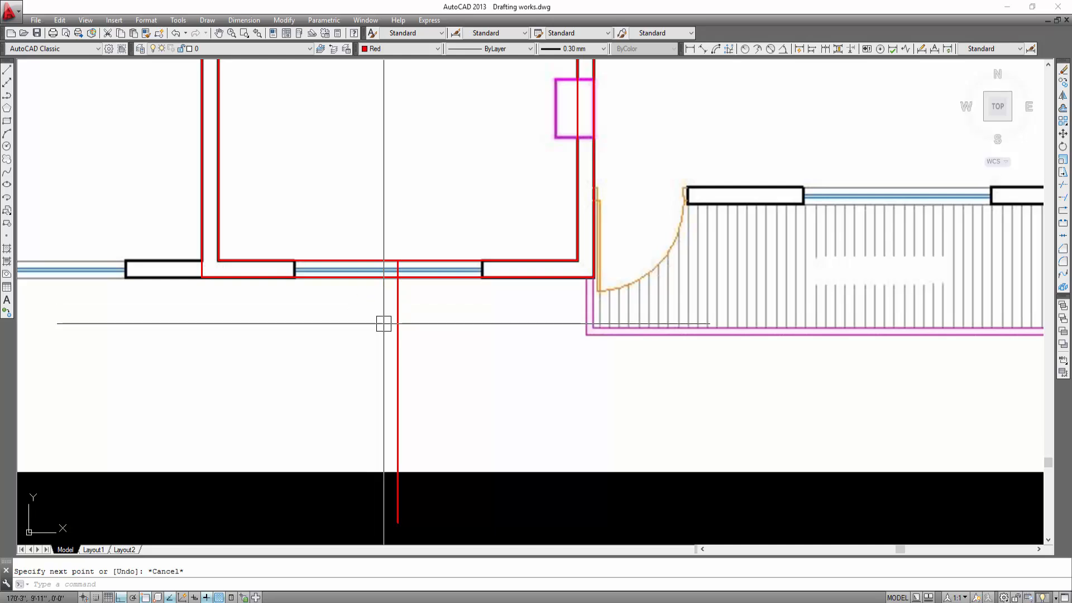
left_click(393, 305)
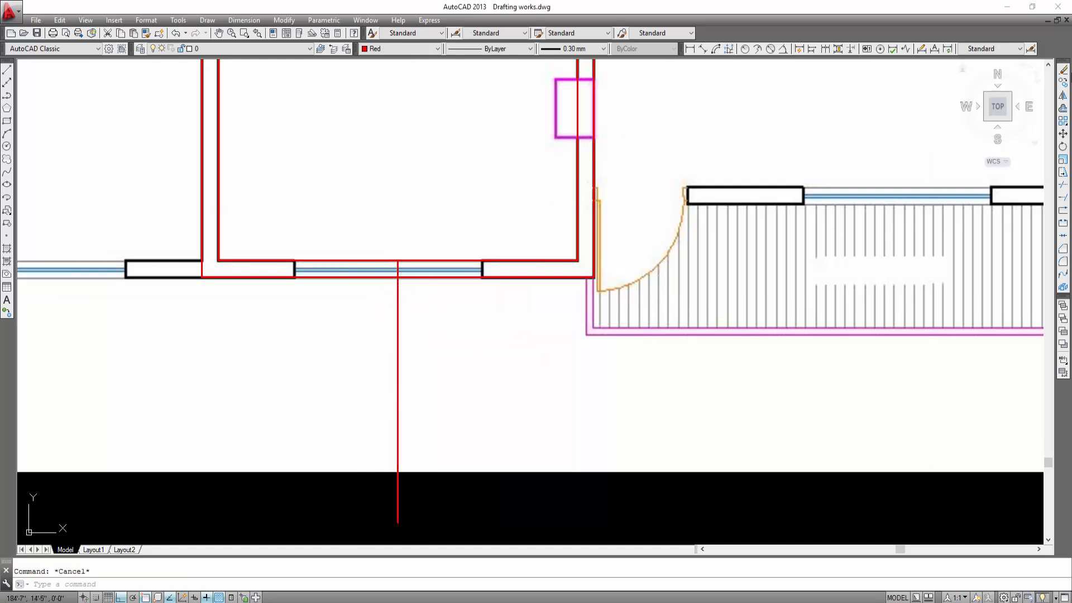
type("o")
key("Return")
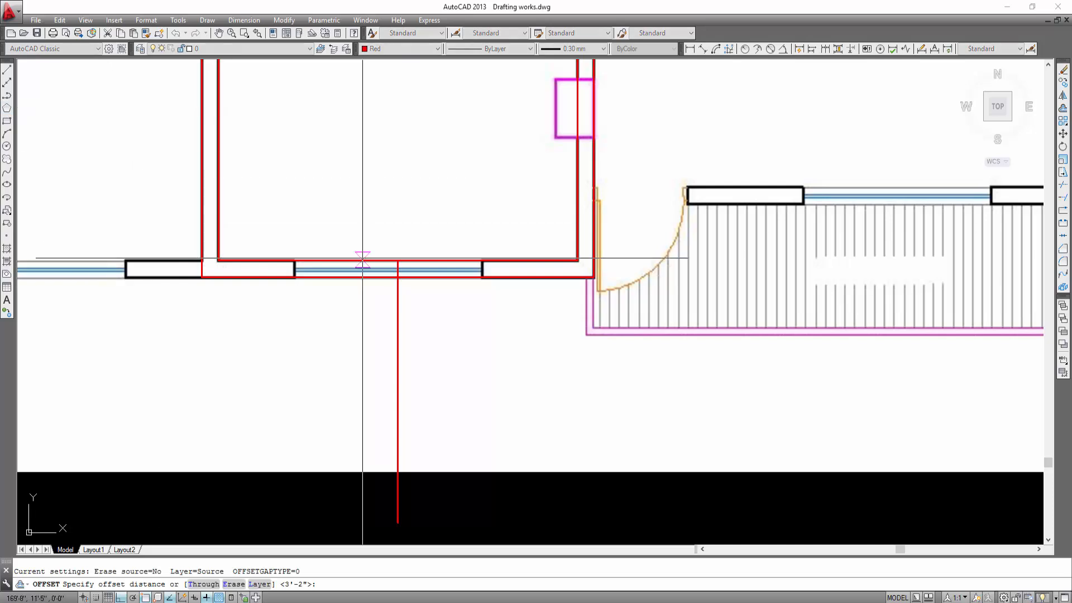
scroll(422, 280, "up", 4)
left_click(360, 231)
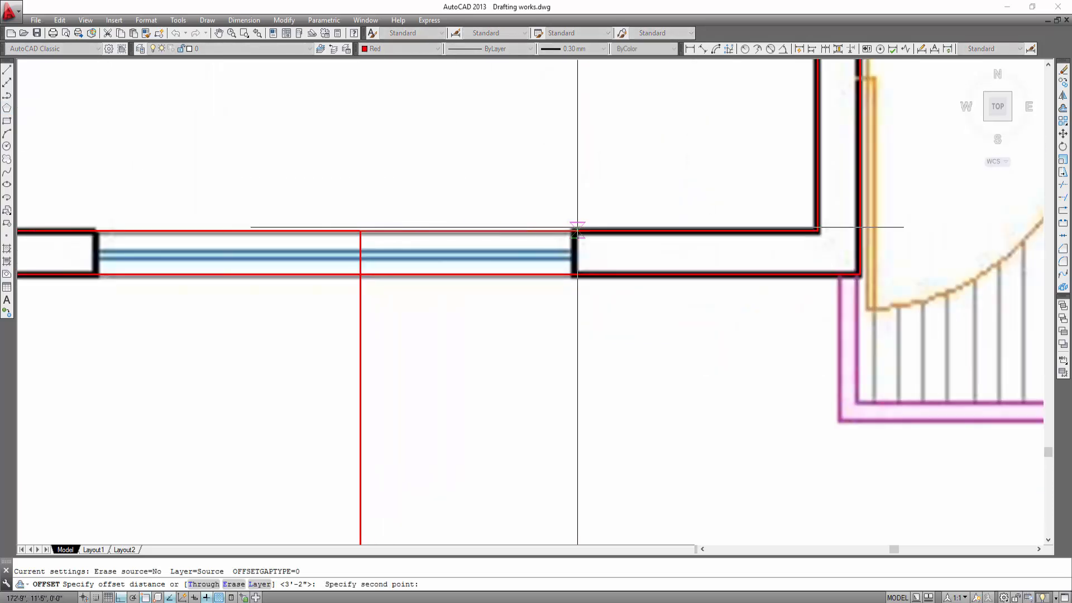
left_click(575, 229)
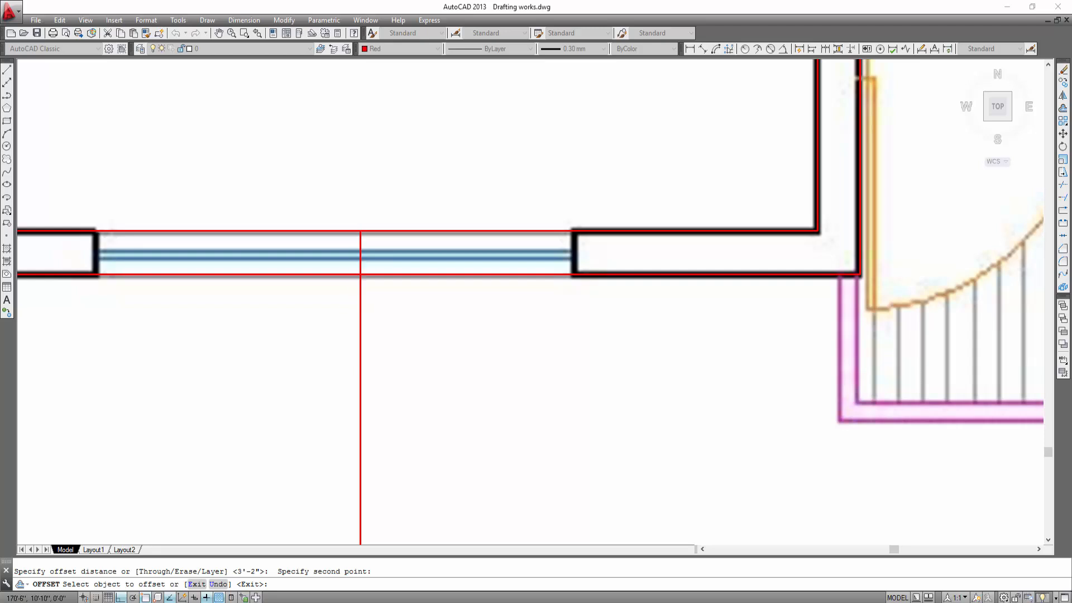
left_click(360, 304)
left_click(358, 310)
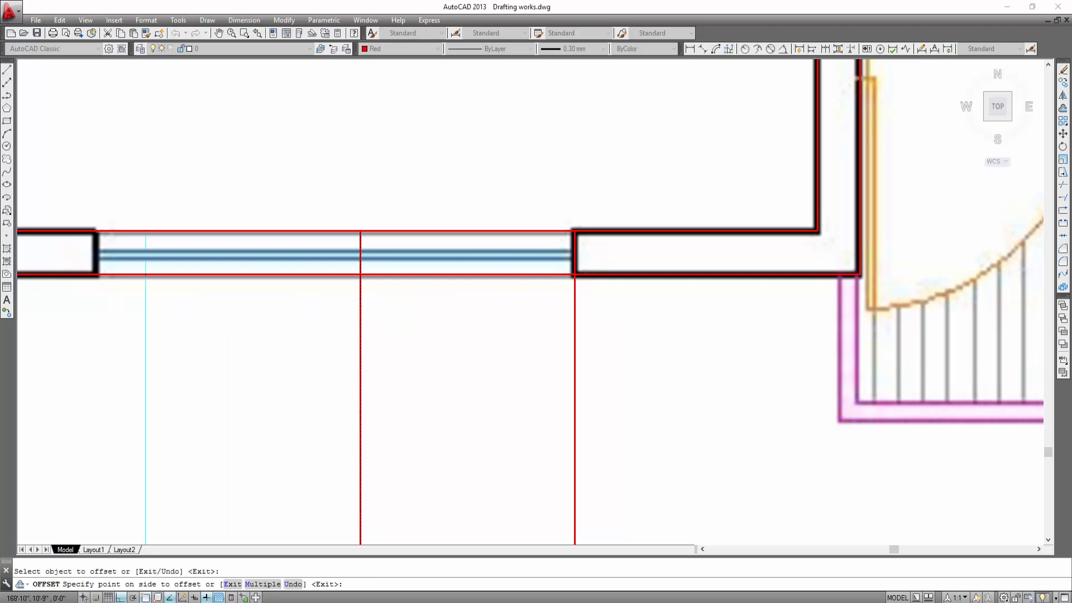
left_click(175, 305)
scroll(281, 282, "down", 2)
key("Escape")
scroll(358, 273, "down", 2)
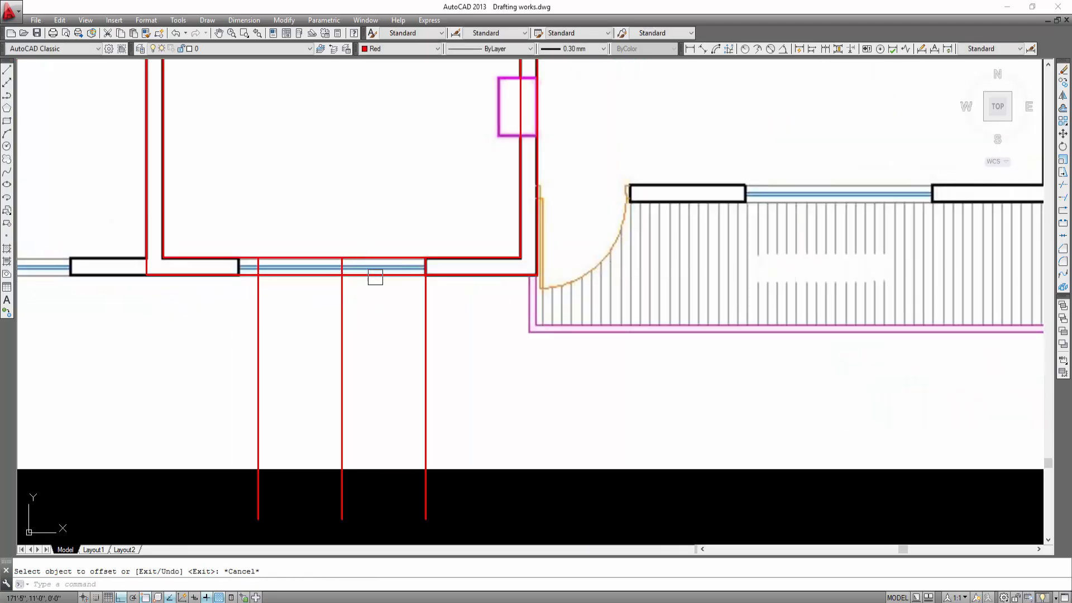
Erase the middle vertical line between the two offset lines at the window
middle_click_drag(409, 280, 398, 203)
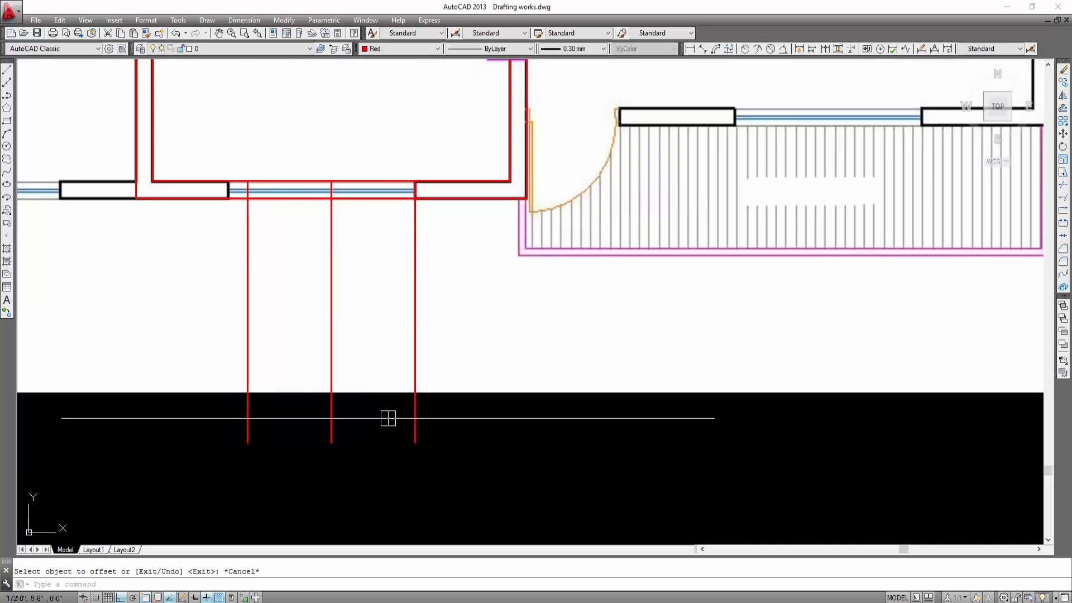
middle_click_drag(371, 380, 403, 416)
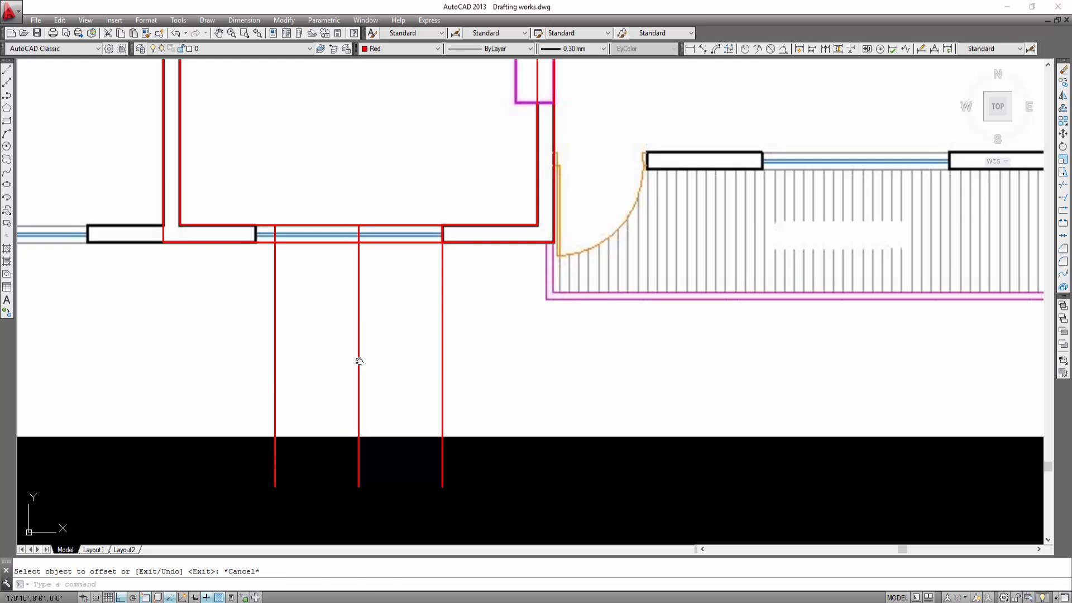
middle_click_drag(359, 361, 345, 375)
left_click(344, 296)
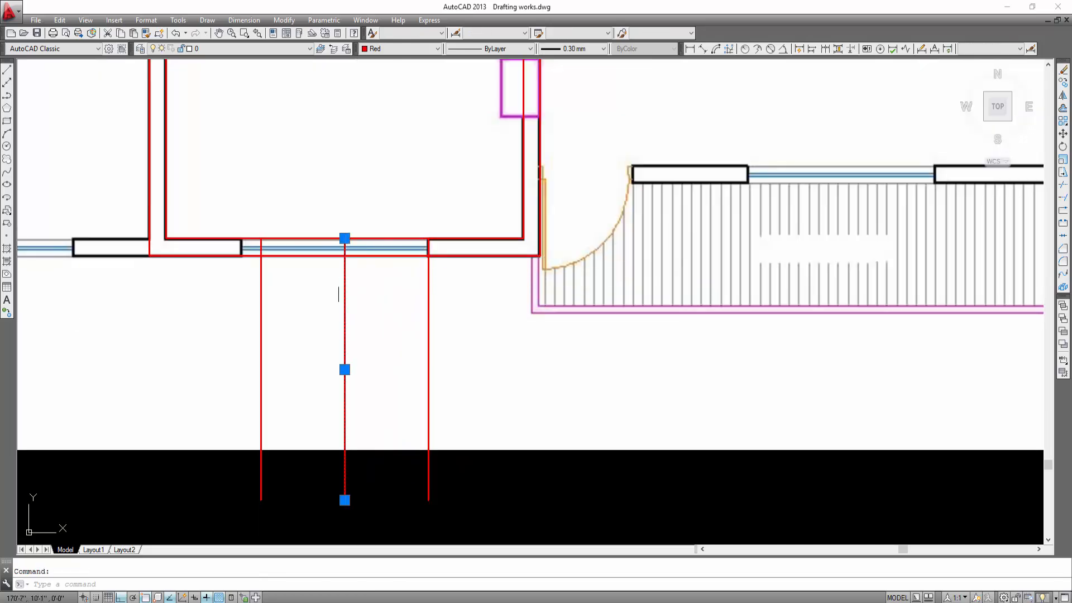
type("e")
key("Return")
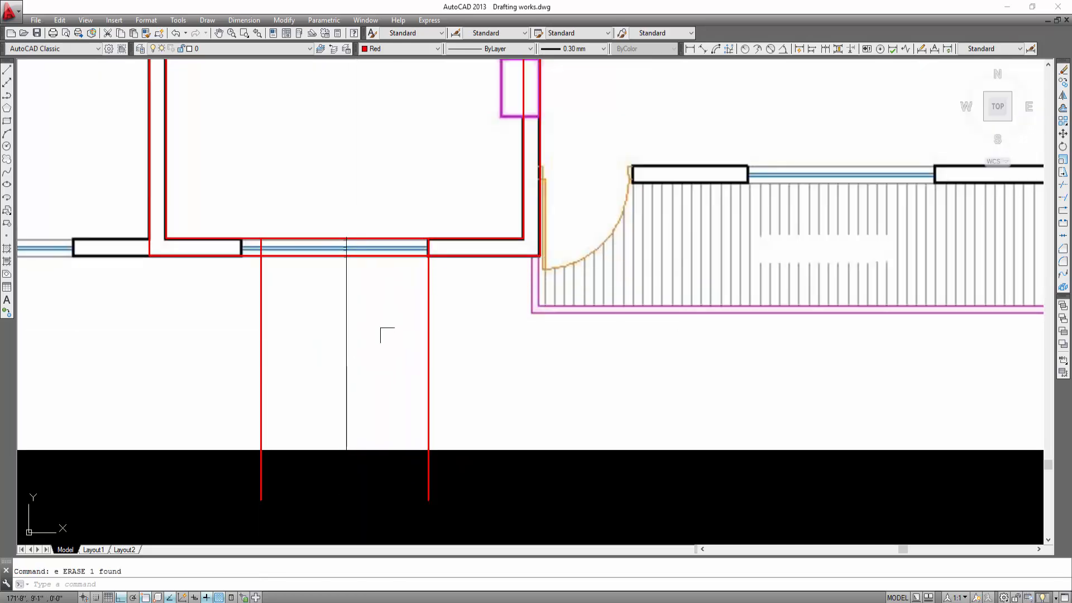
Trim the lower wall lines across the window opening and cut the two jamb lines' excess below the wall
scroll(346, 247, "down", 4)
scroll(342, 432, "up", 6)
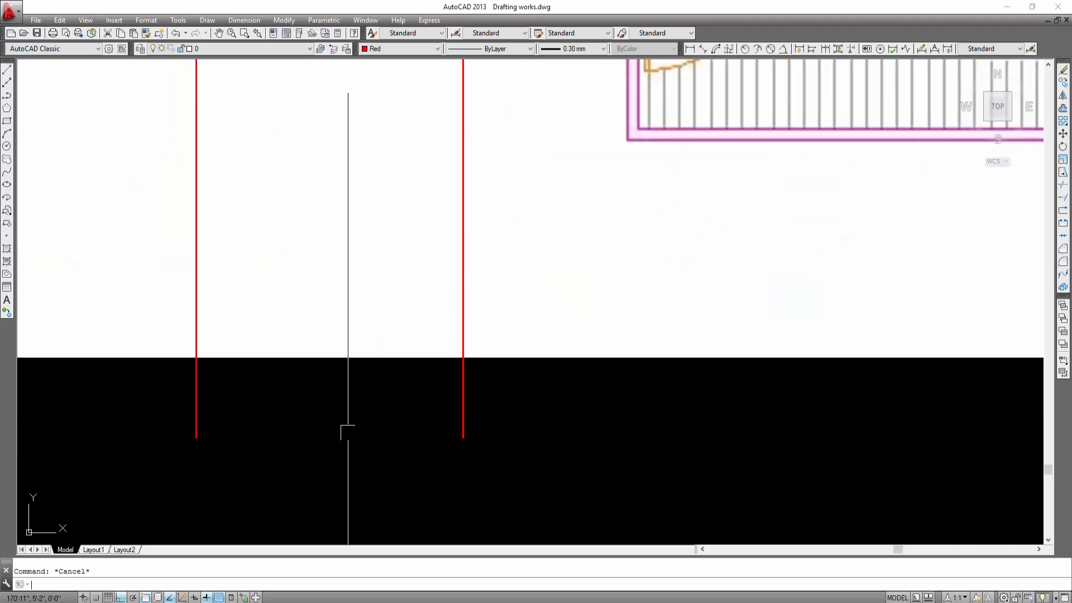
scroll(348, 433, "down", 2)
key("Return")
left_click(328, 244)
left_click(268, 151)
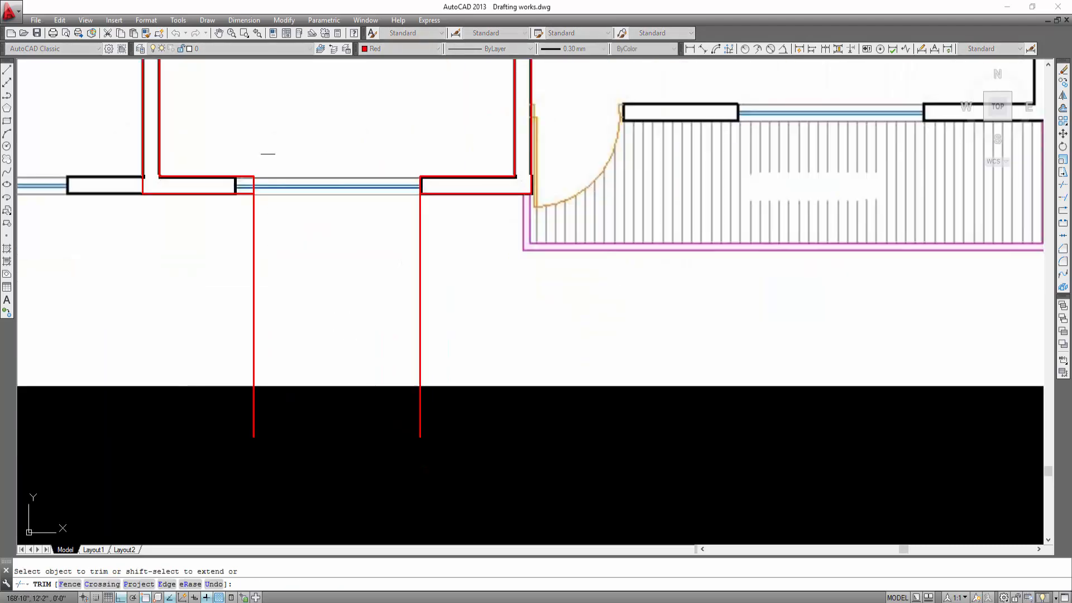
left_click(483, 226)
left_click(209, 323)
key("Escape")
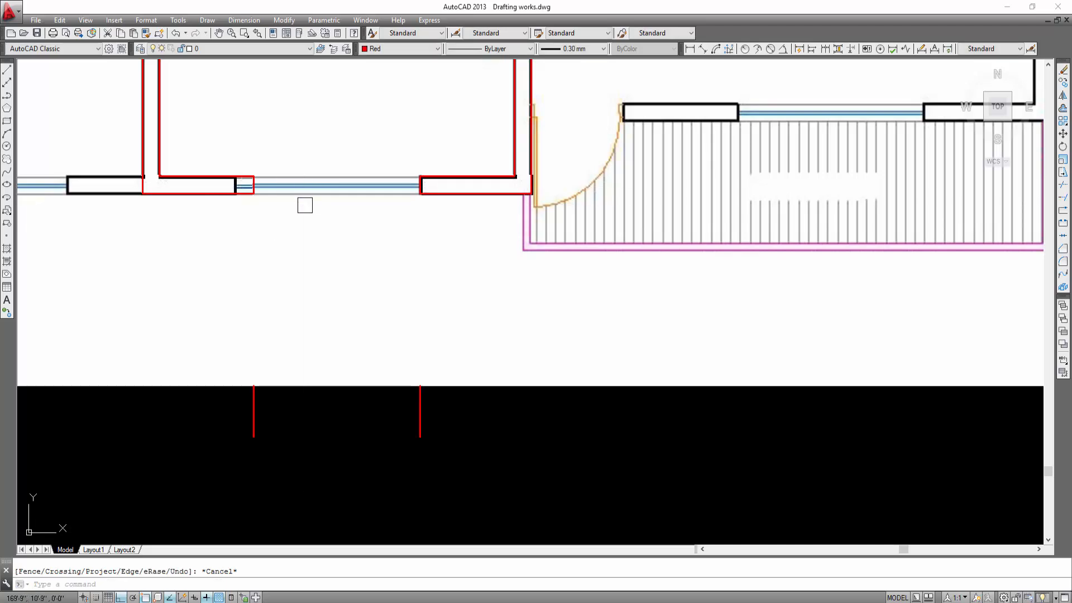
Erase the two leftover vertical line pieces below the floor plan image
left_click(499, 430)
left_click(160, 404)
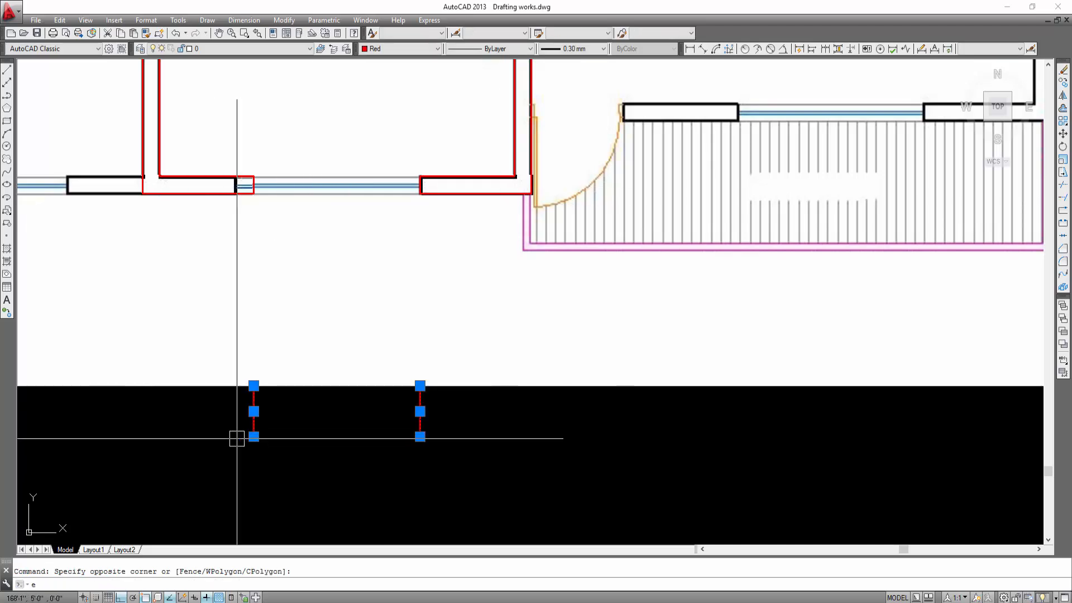
type("e")
key("Return")
Stretch the end of the lower wall west of the window back to the window's west edge in the image
scroll(268, 134, "up", 4)
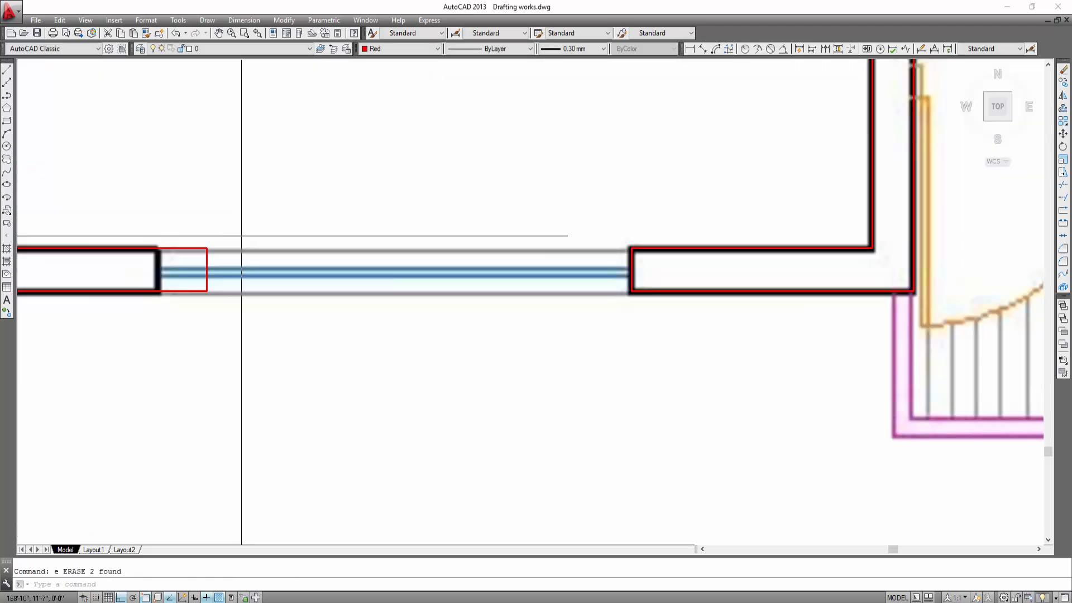
type("s")
key("Return")
left_click(225, 208)
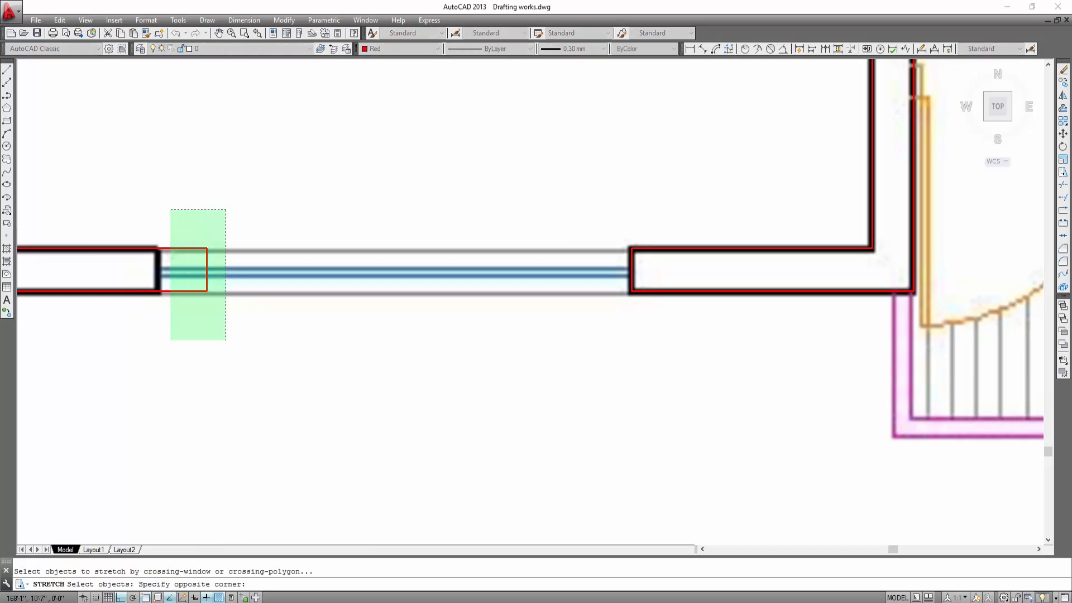
left_click(168, 337)
key("Return")
left_click(206, 291)
scroll(149, 294, "up", 4)
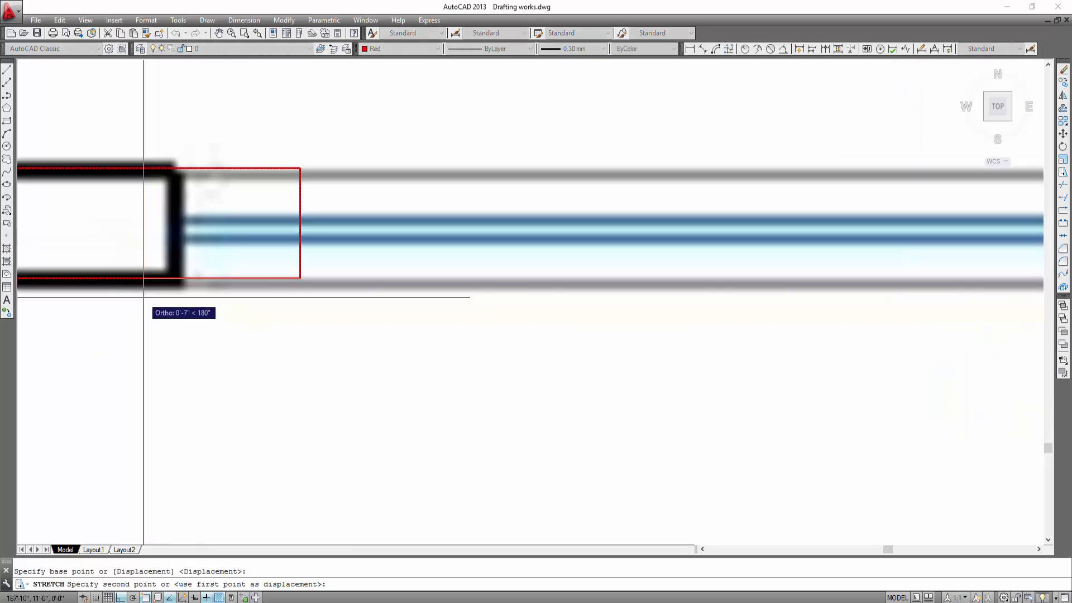
left_click(173, 289)
scroll(281, 330, "down", 8)
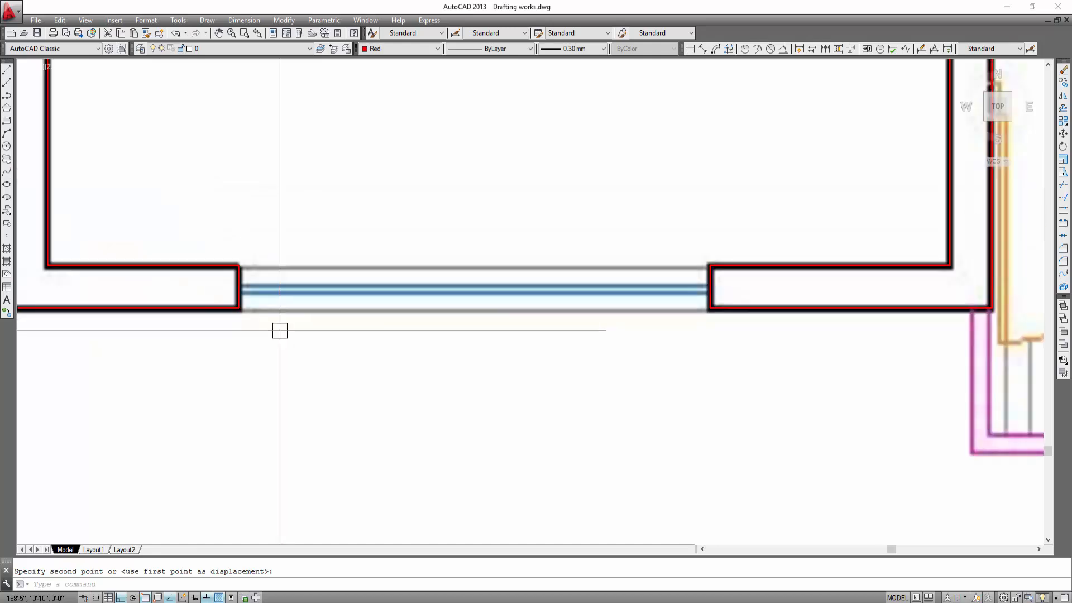
mouse_move(372, 338)
middle_mouse_down()
mouse_move(372, 347)
mouse_move(355, 337)
middle_mouse_up()
key("Escape")
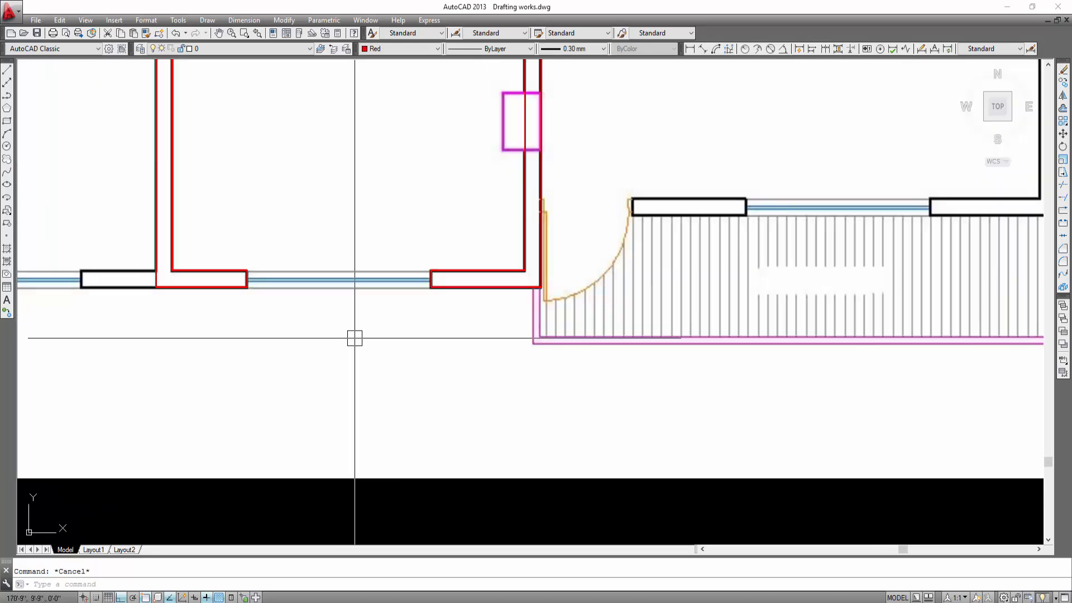
type("l")
key("space")
key("Escape")
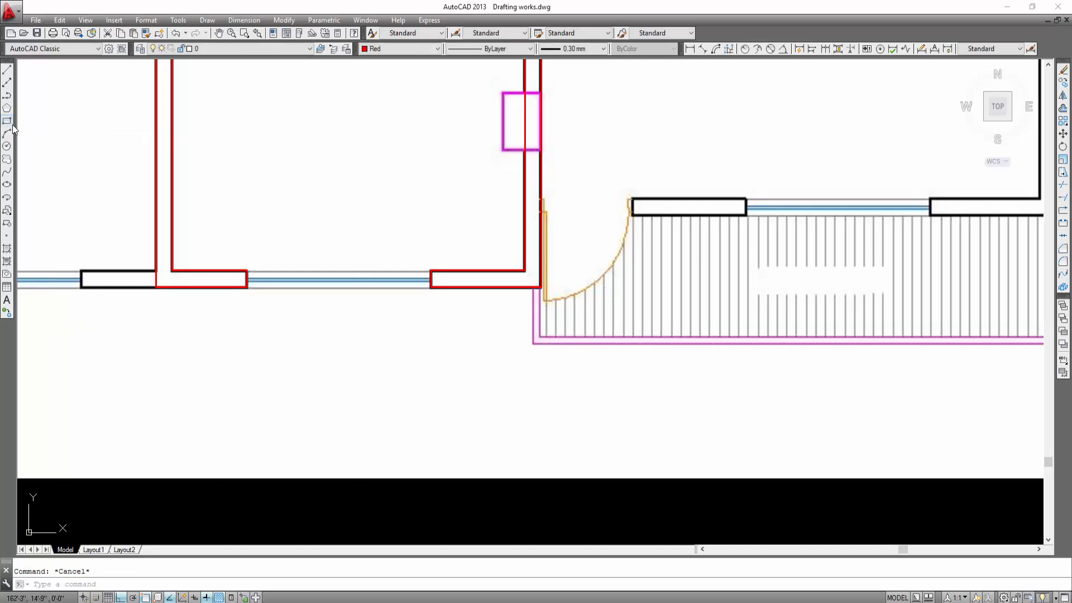
Draw a rectangle filling the window opening in the lower wall, from one jamb's inner corner to the opposite outer corner
left_click(7, 122)
left_click(246, 271)
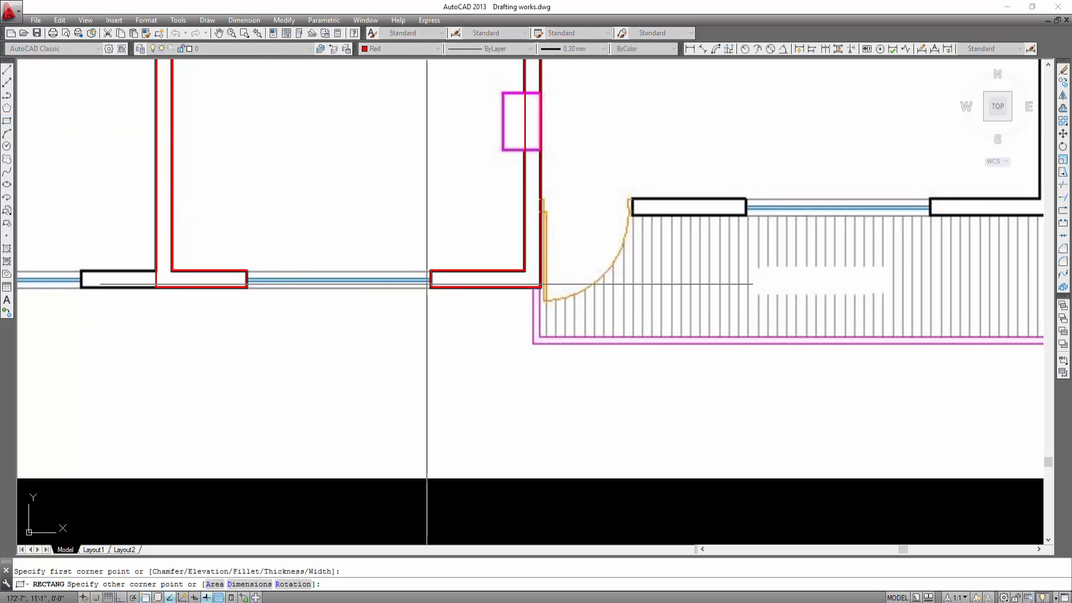
left_click(432, 287)
Set the window rectangle's colour to Color 8 and its lineweight to Default
left_click(419, 49)
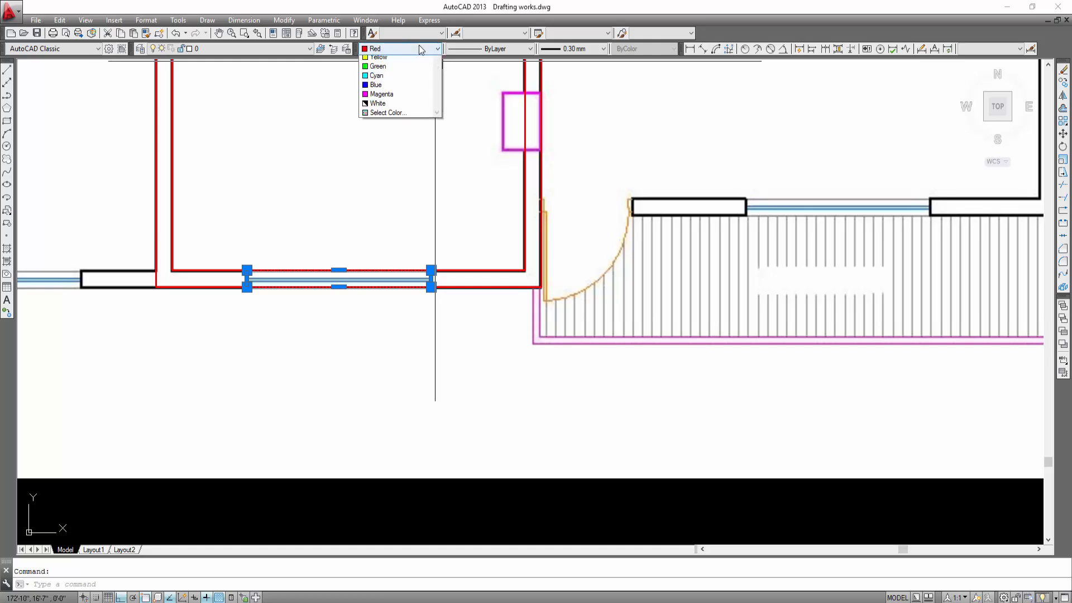
left_click(377, 144)
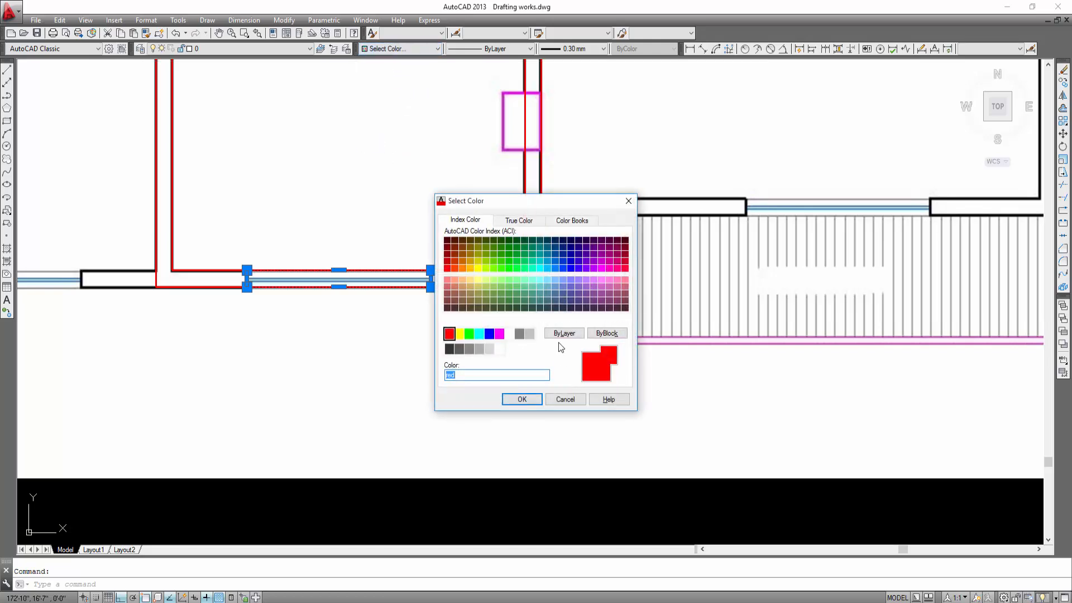
left_click(522, 399)
key("Escape")
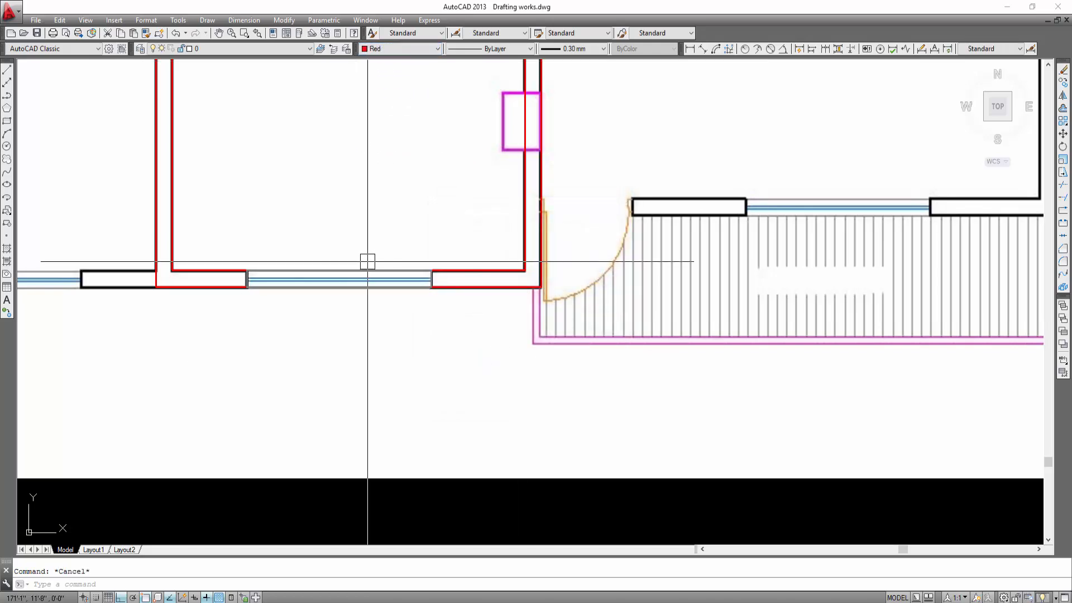
left_click(362, 270)
left_click(575, 48)
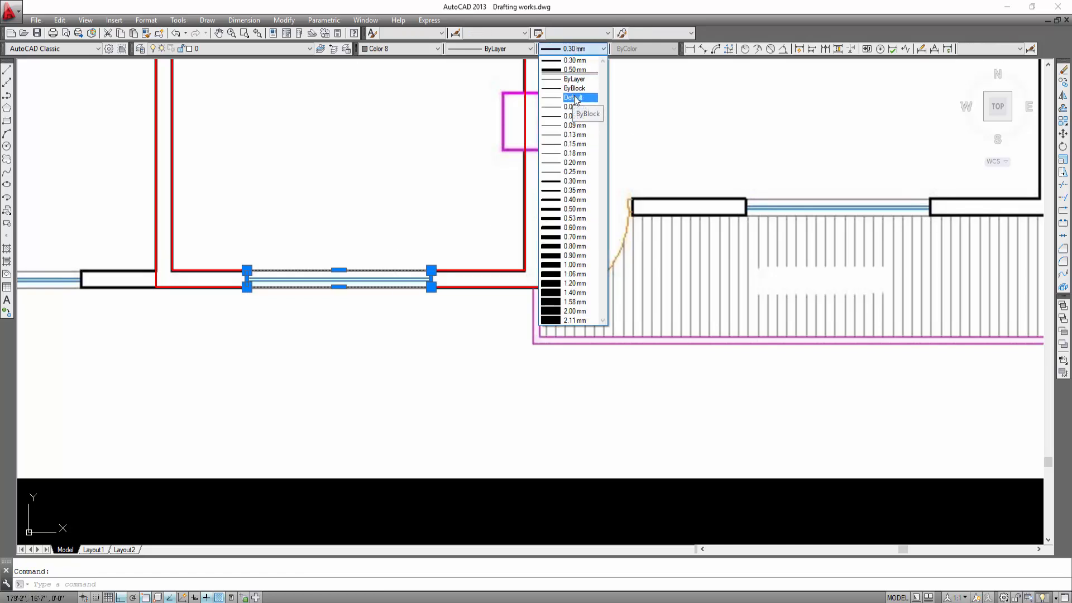
left_click(575, 98)
key("Escape")
Draw a horizontal line from jamb to jamb along the window's upper glass line in the image
scroll(326, 287, "up", 3)
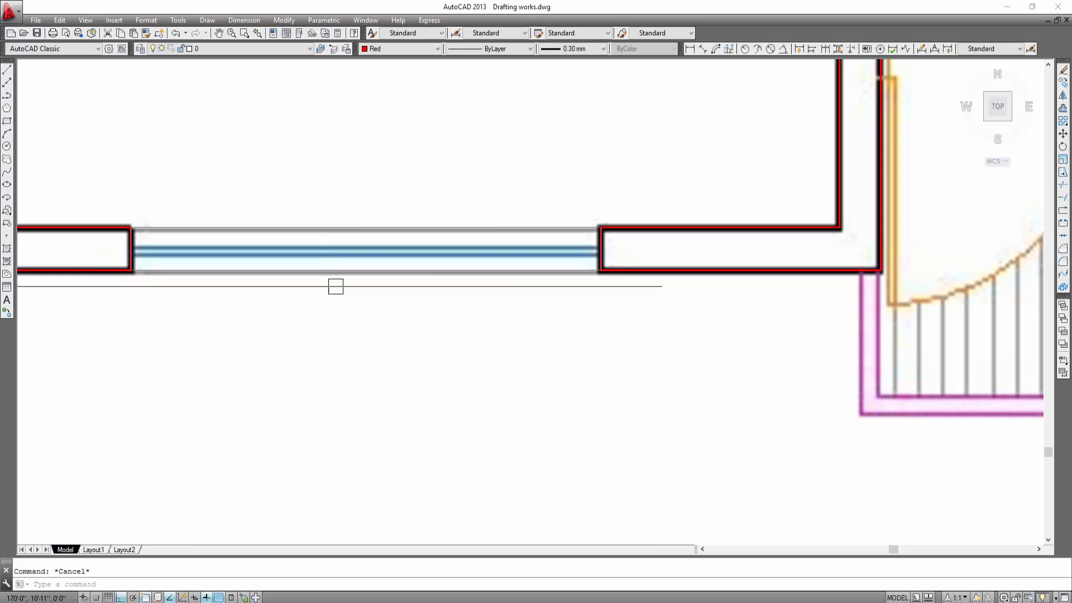
type("l")
key("Return")
scroll(173, 253, "up", 4)
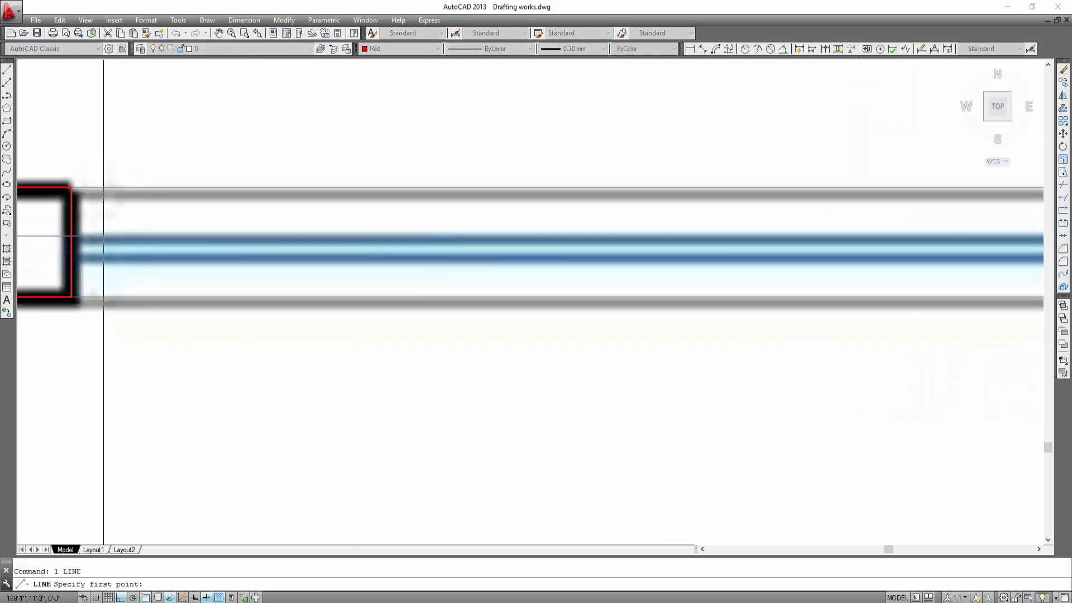
left_click(71, 234)
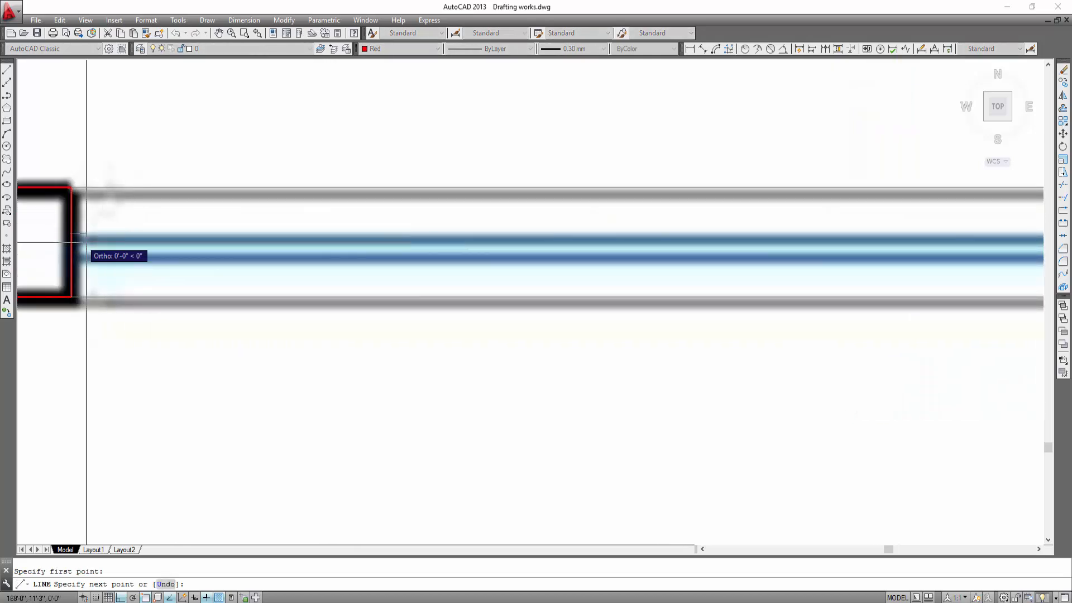
scroll(377, 262, "down", 4)
scroll(767, 261, "up", 4)
left_click(778, 260)
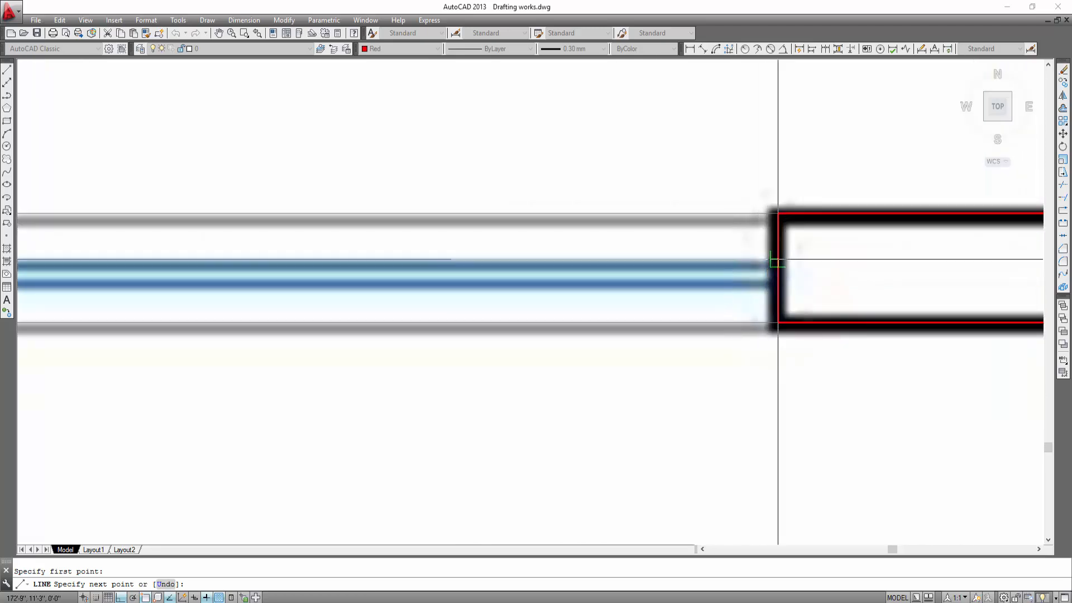
key("Return")
Draw a second horizontal line from jamb to jamb along the window's lower glass line
scroll(665, 292, "down", 4)
key("Return")
scroll(266, 298, "up", 4)
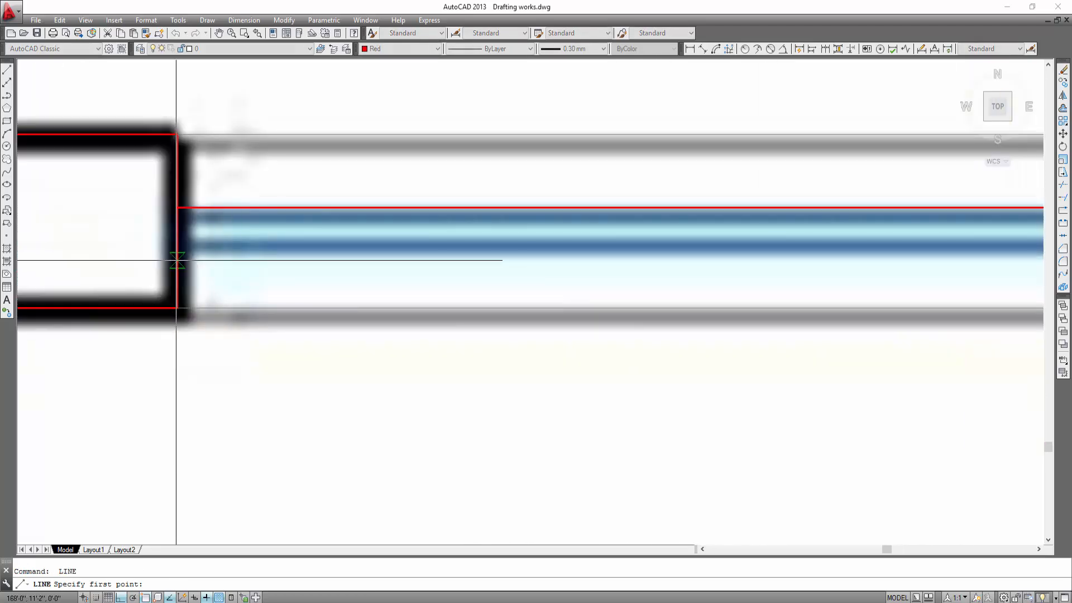
scroll(177, 247, "down", 4)
scroll(627, 259, "up", 4)
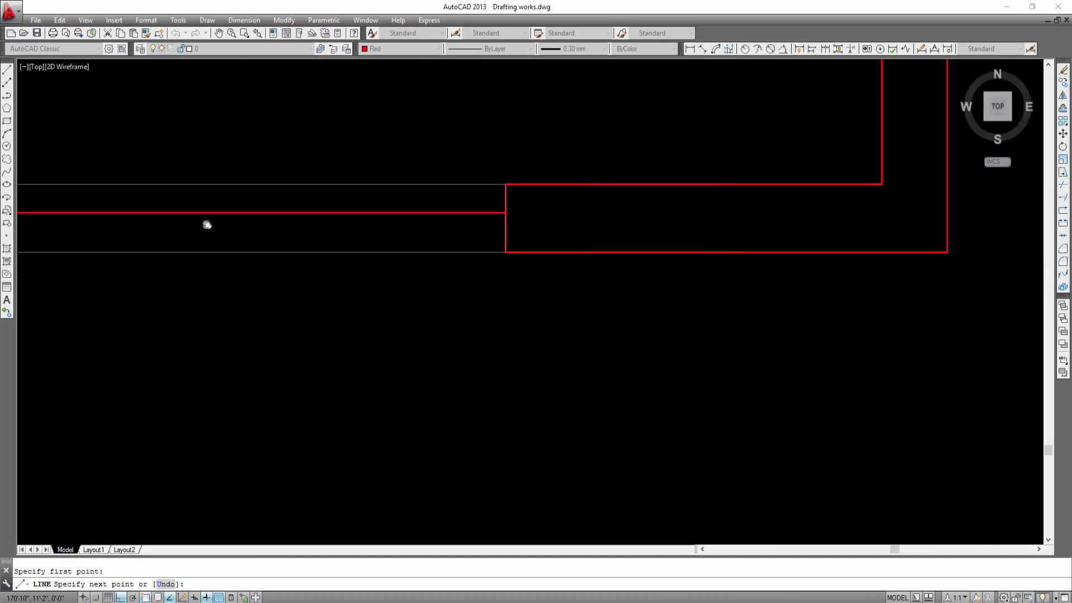
left_click(505, 228)
key("Return")
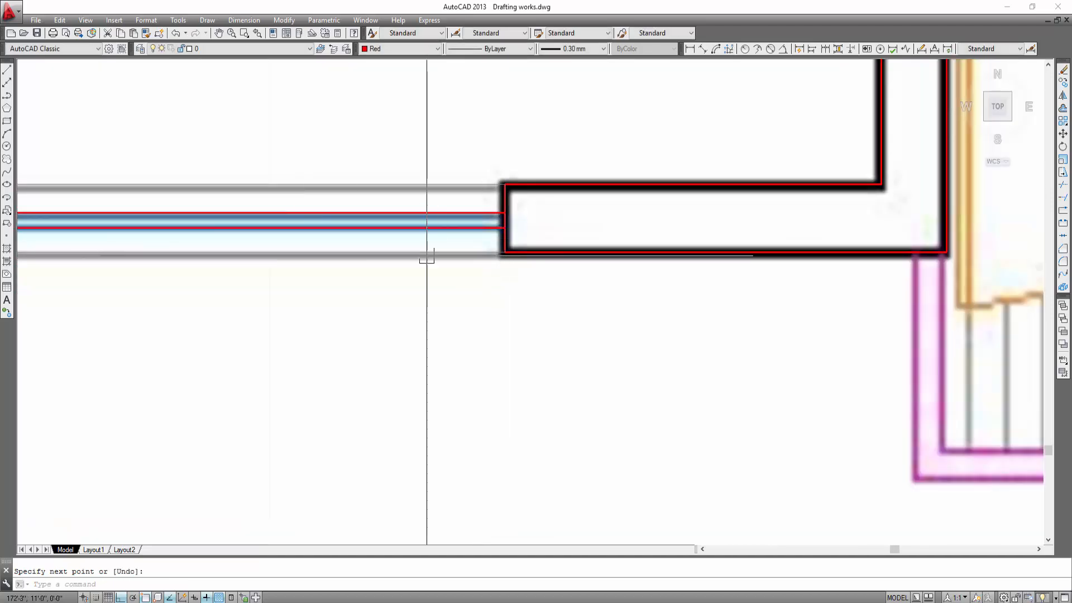
Set the two glass lines' lineweight to Default and their colour to Cyan
left_click(441, 212)
left_click(424, 231)
left_click(599, 48)
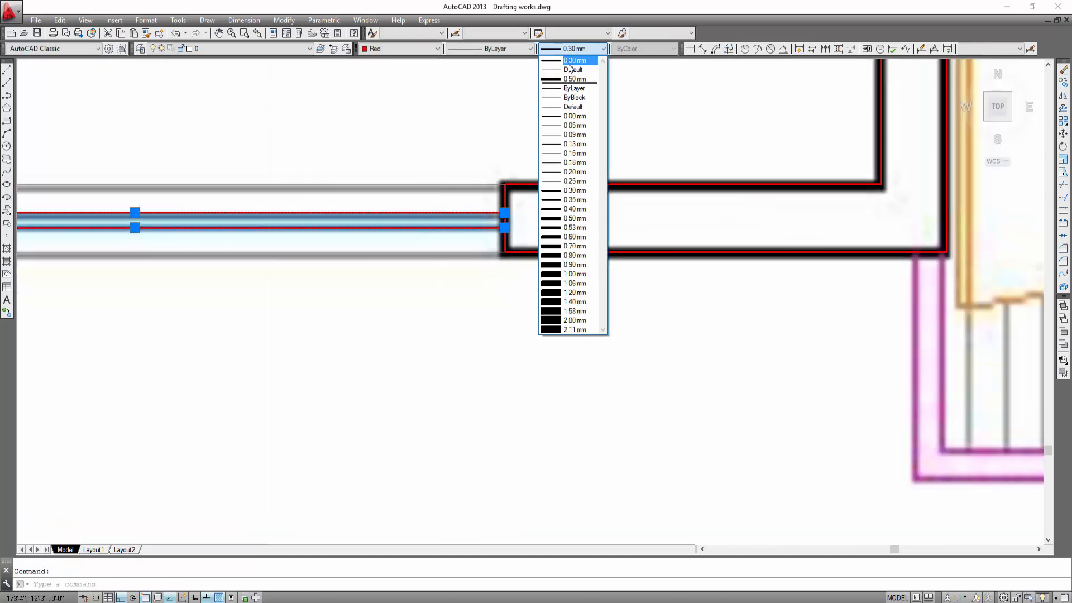
left_click(573, 106)
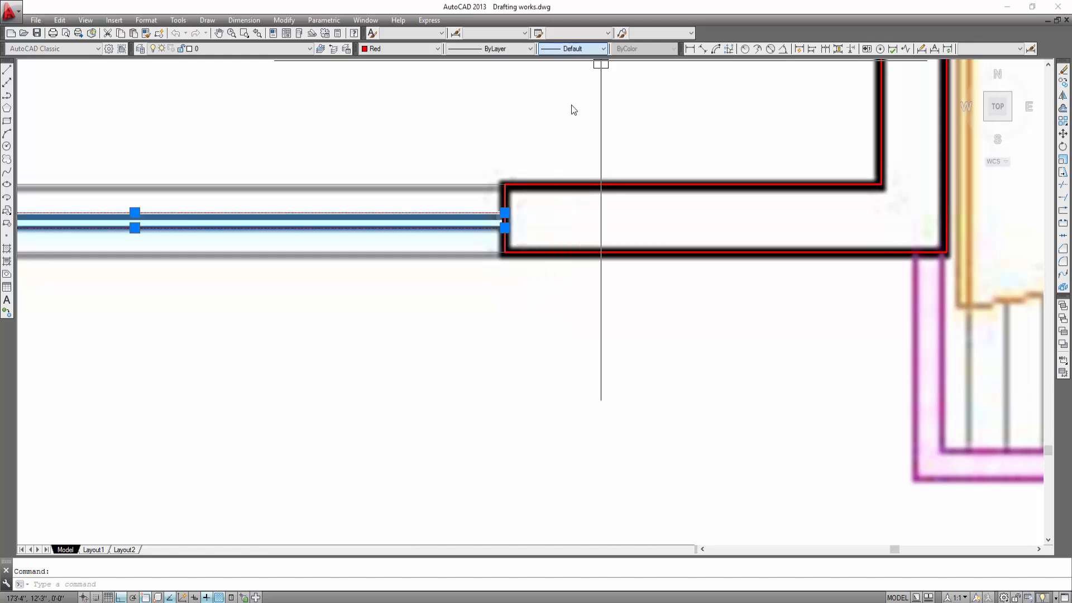
left_click(423, 50)
left_click(375, 100)
scroll(522, 217, "down", 6)
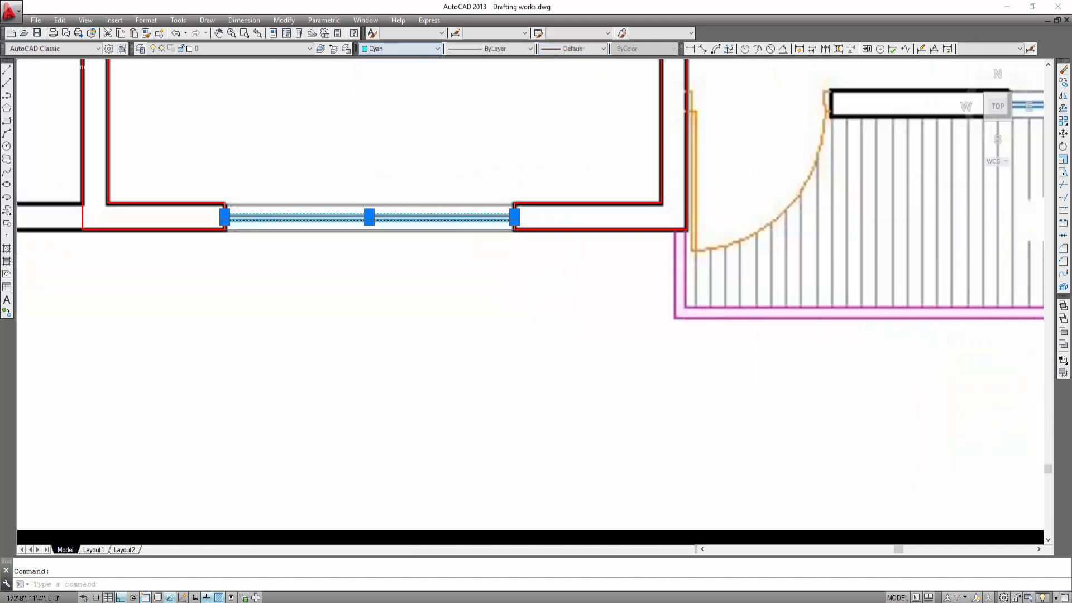
key("Escape")
Draw a rectangle over the magenta column on the room's east wall, from its upper-west corner to its lower-east corner
scroll(582, 299, "down", 6)
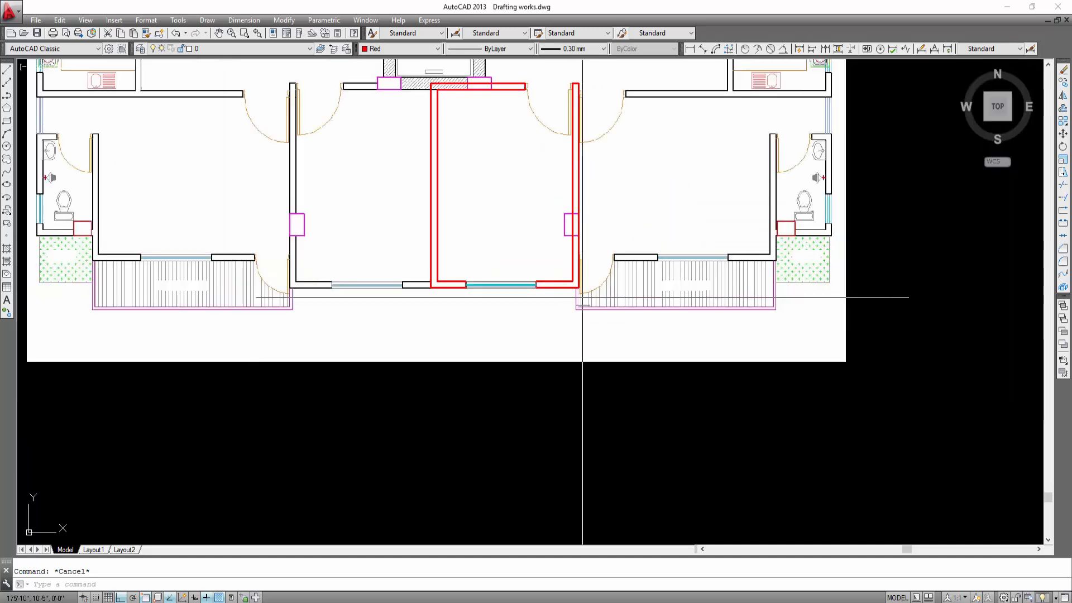
scroll(589, 290, "up", 2)
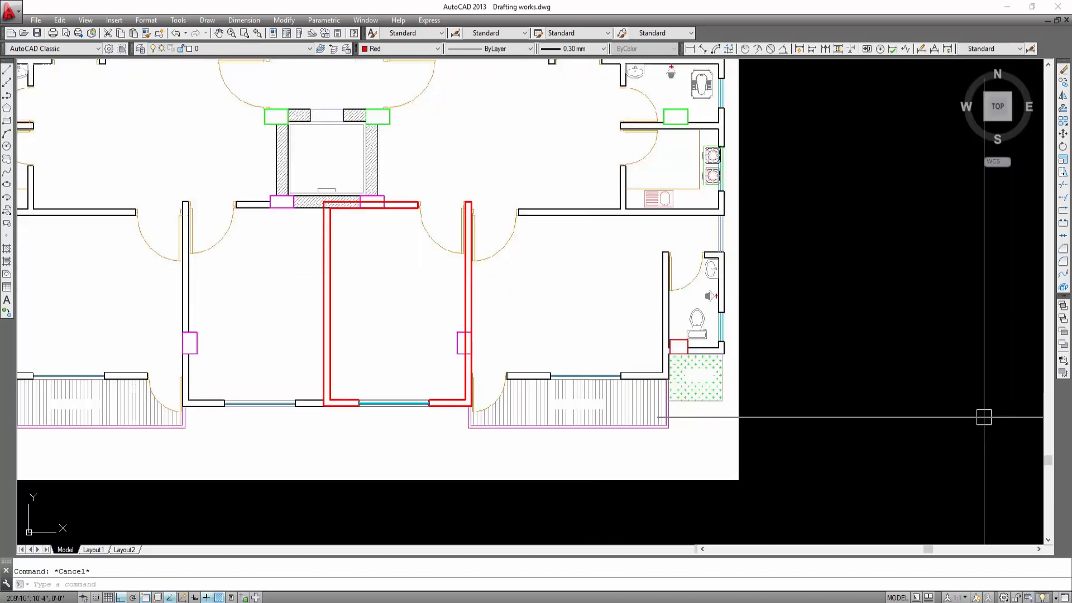
scroll(416, 347, "up", 5)
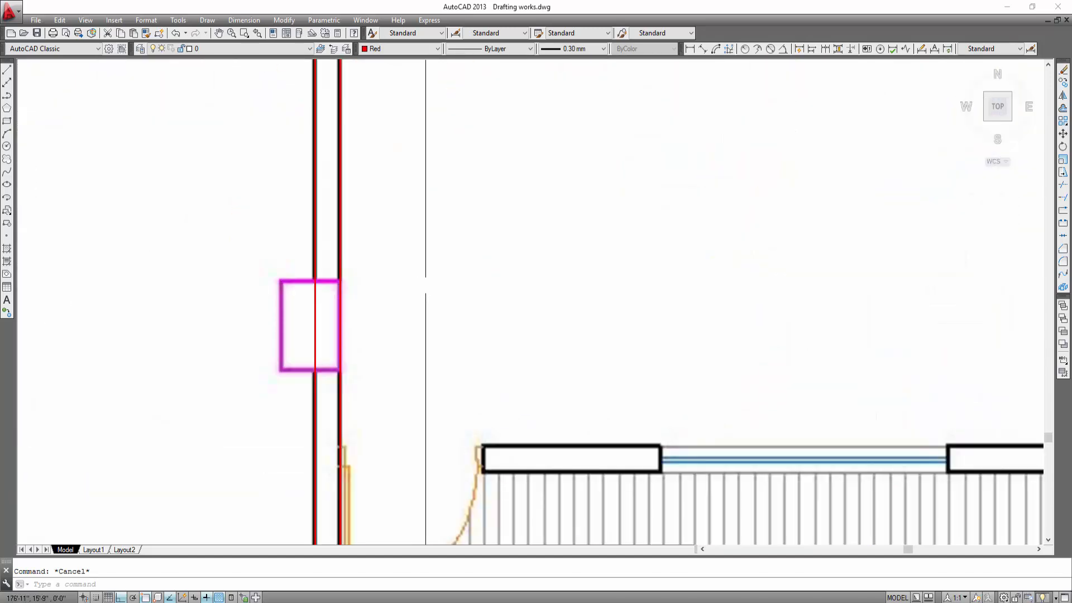
scroll(426, 285, "down", 3)
left_click(7, 121)
scroll(364, 312, "up", 6)
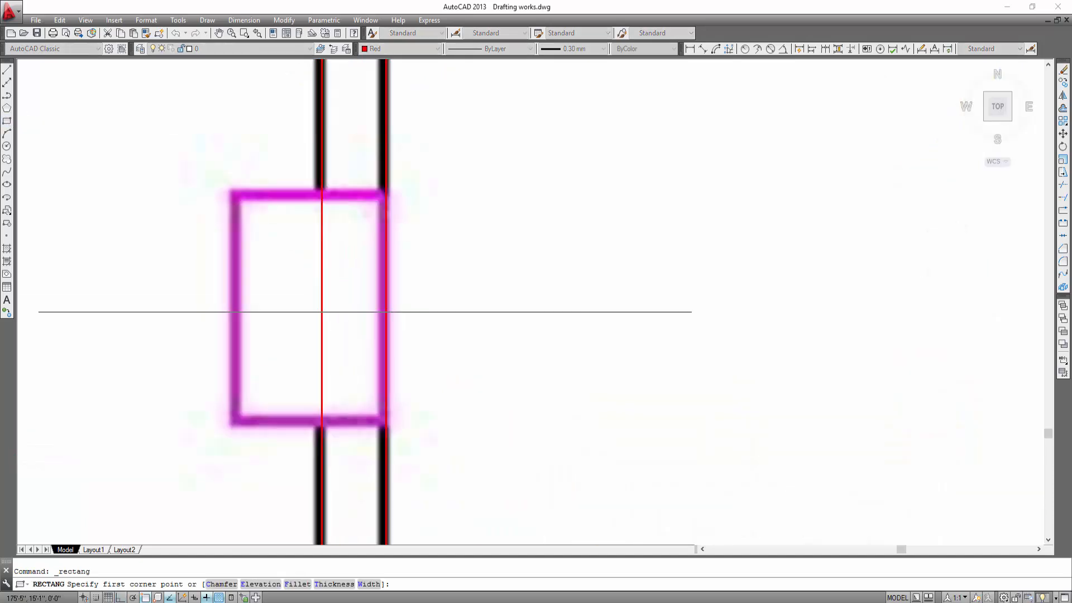
scroll(279, 234, "up", 6)
scroll(230, 199, "down", 4)
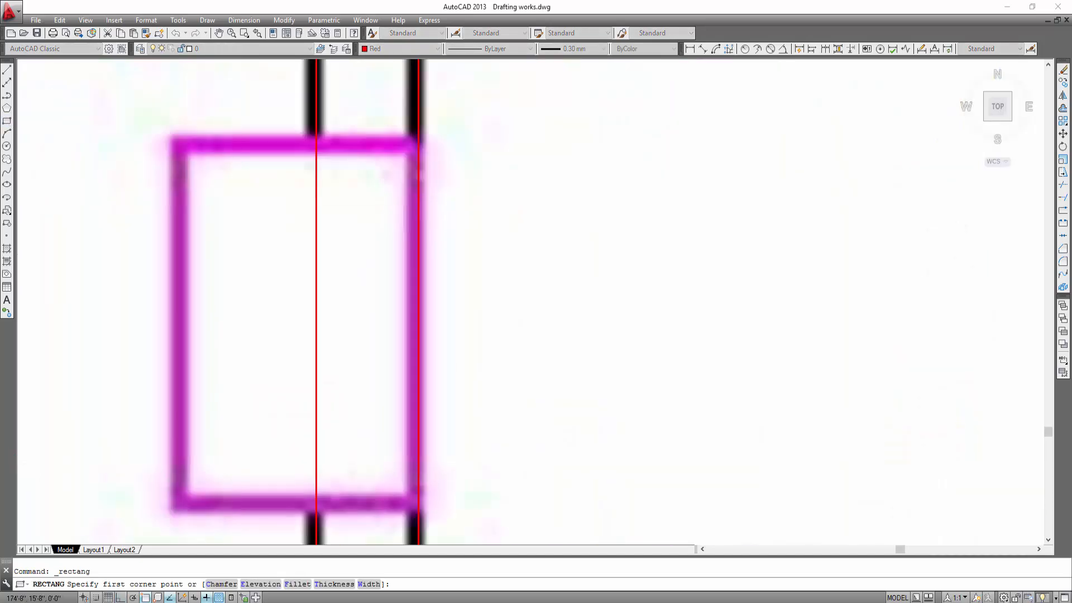
left_click(179, 145)
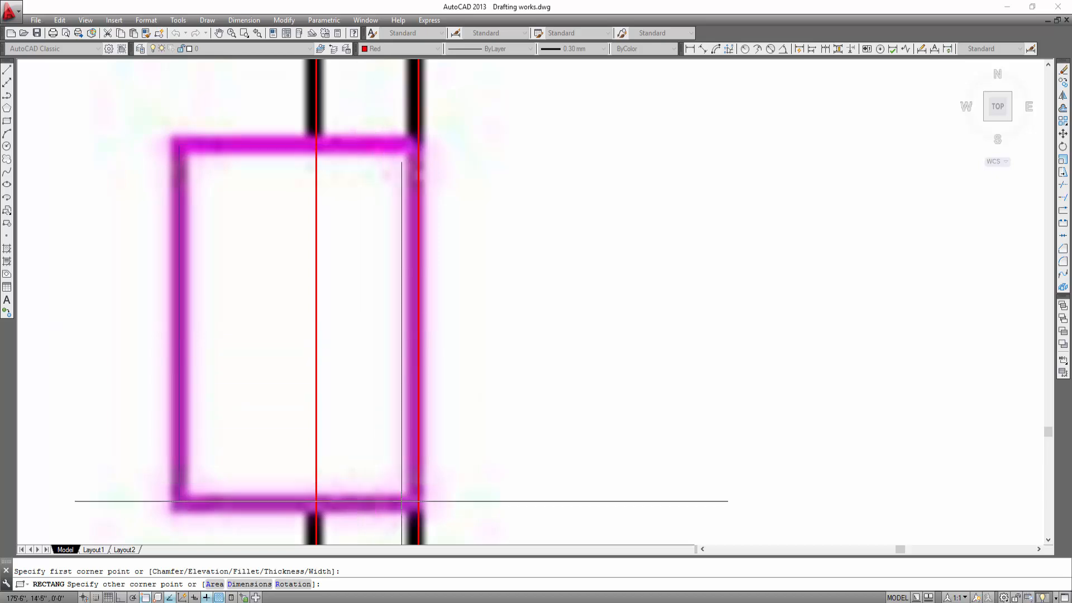
scroll(317, 348, "down", 7)
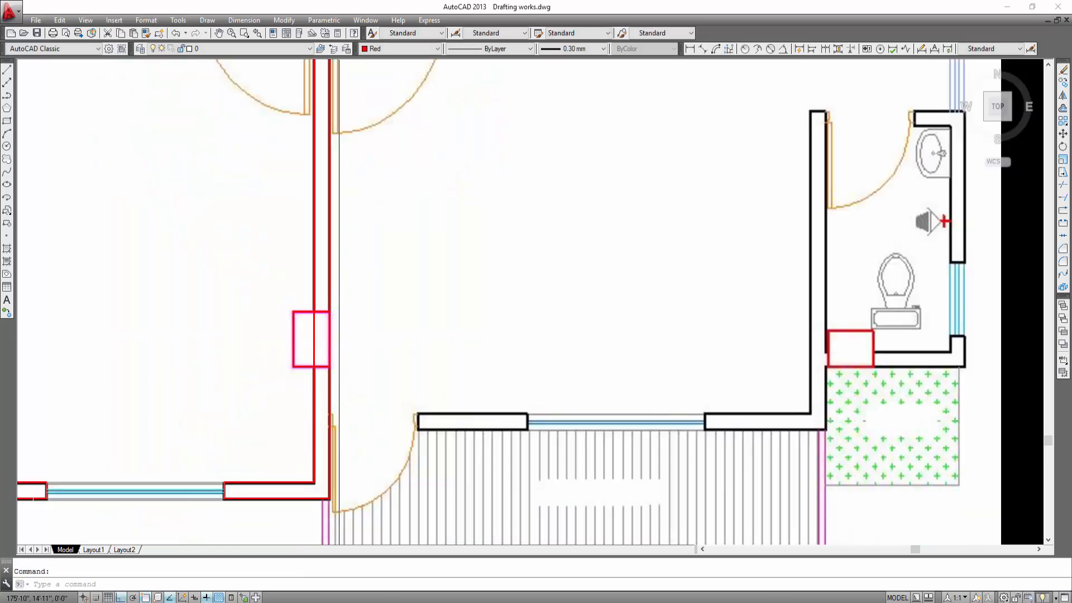
key("Escape")
Trim the inner wall line inside the column rectangle on the east wall
scroll(301, 365, "up", 4)
type("tr")
key("Return")
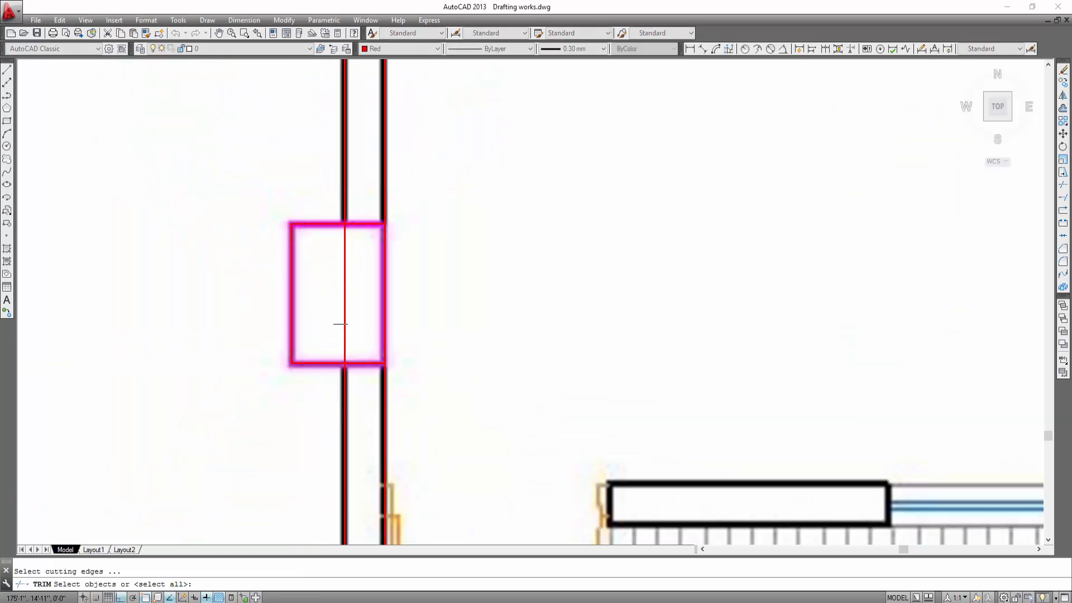
key("Return")
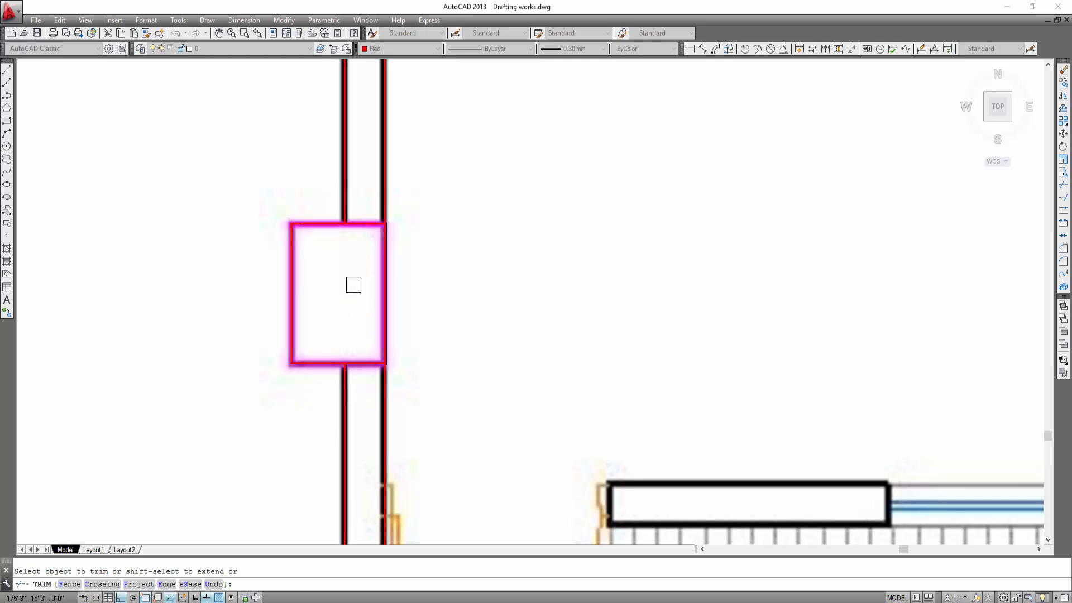
key("Escape")
Set the east-wall column rectangle's lineweight to 0.50 mm and its colour to White
scroll(368, 280, "down", 3)
left_click(342, 311)
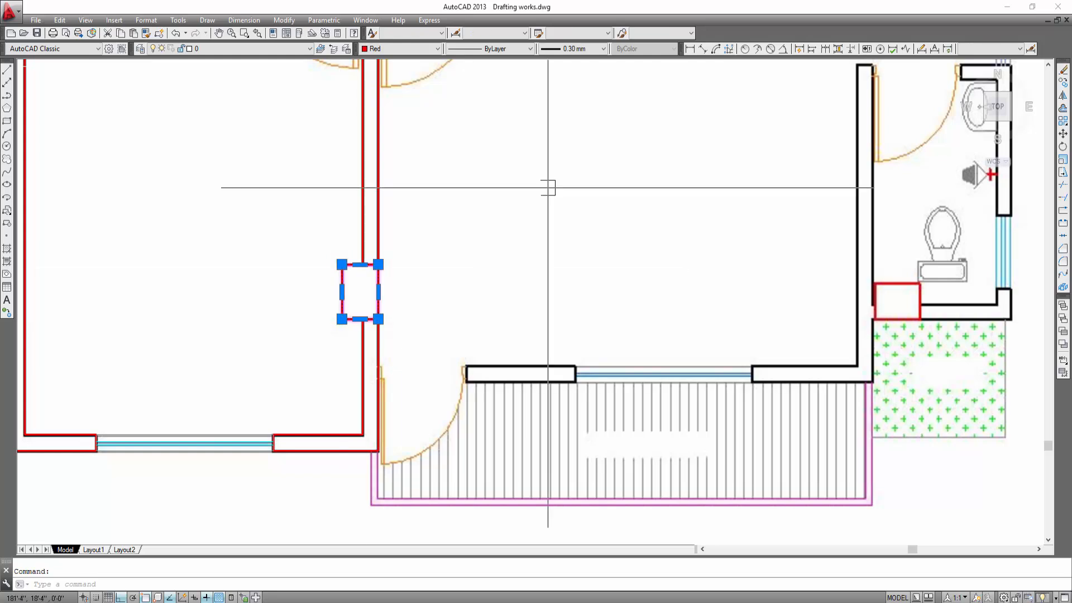
left_click(575, 49)
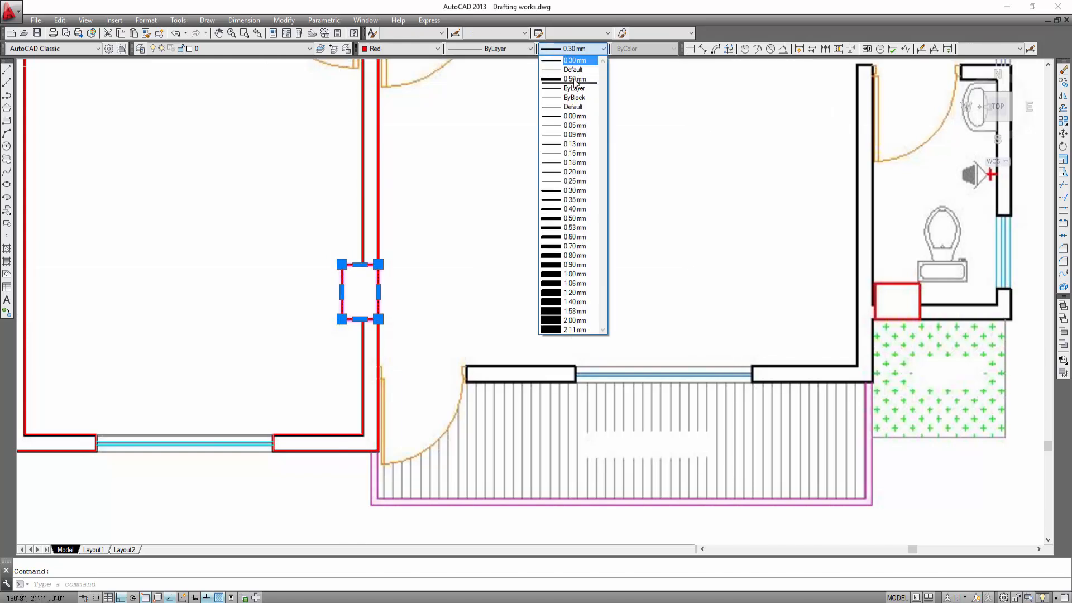
left_click(564, 218)
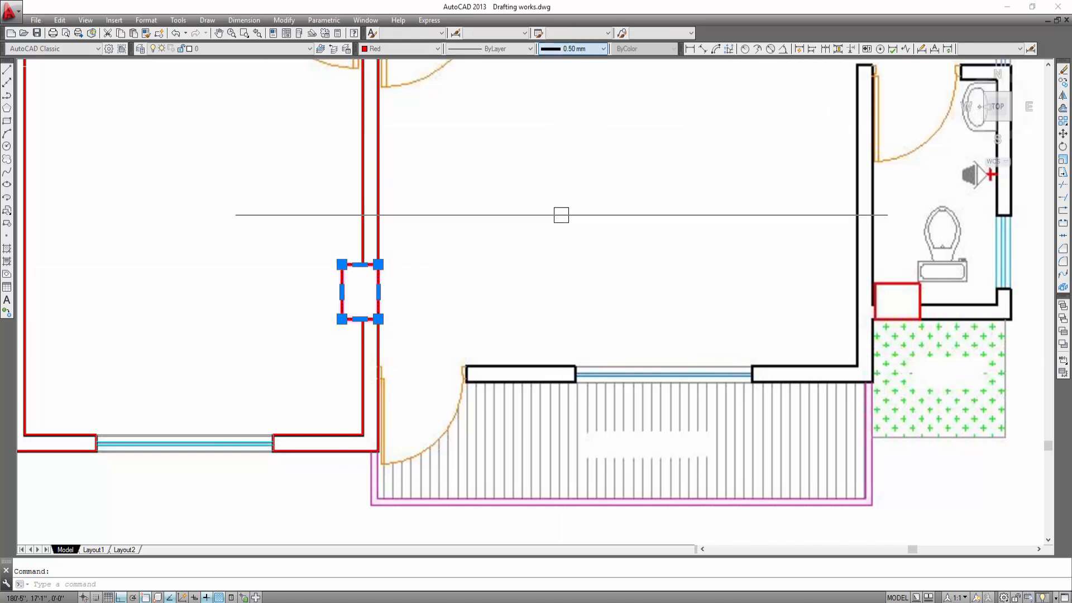
left_click(378, 49)
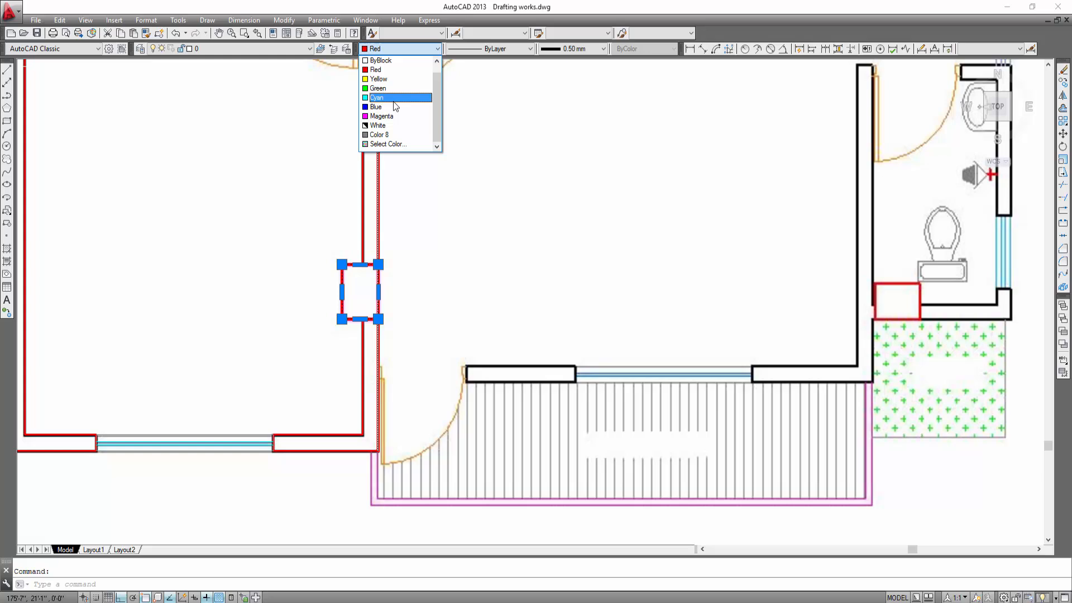
left_click(378, 126)
key("Escape")
Change the east-wall column rectangle's colour to Blue
scroll(349, 290, "up", 4)
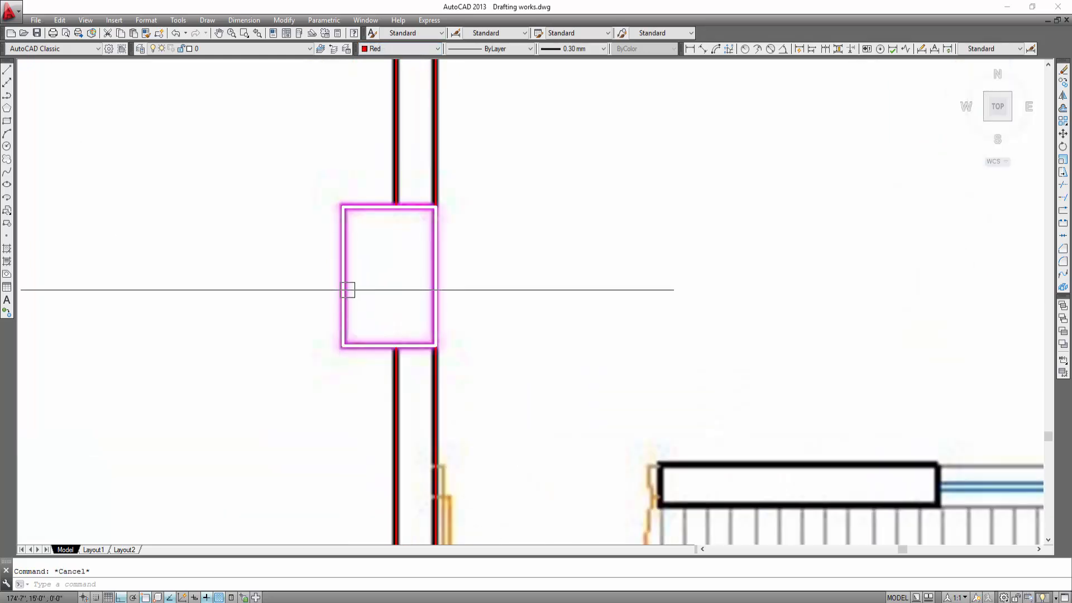
left_click(337, 290)
scroll(347, 266, "down", 4)
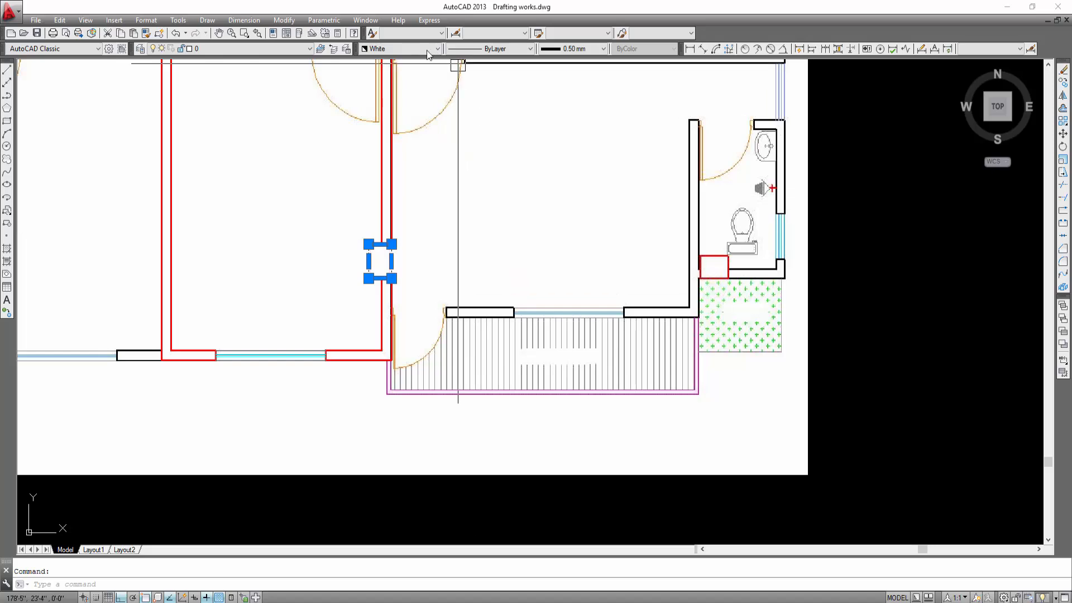
left_click(398, 49)
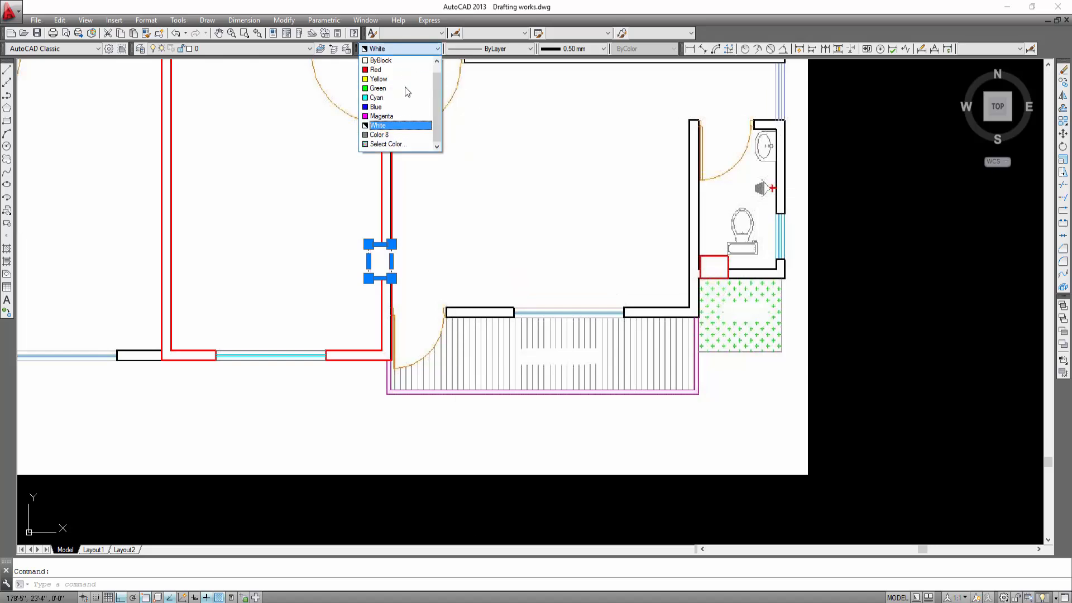
left_click(382, 107)
key("Escape")
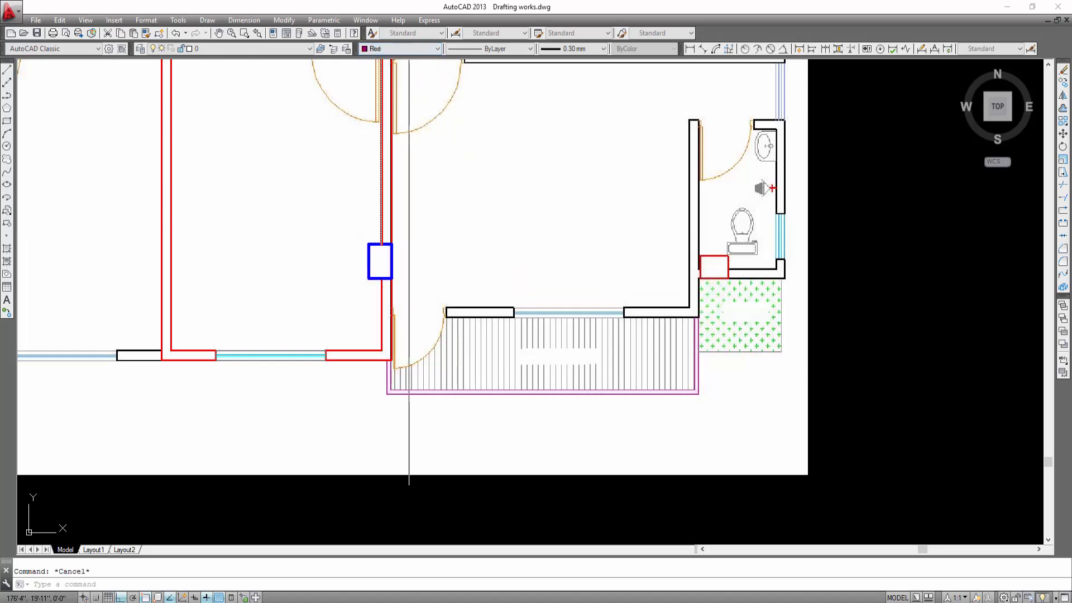
Examine the whole floor plan image around the traced room, including the stair, kitchen and toilet areas
scroll(469, 203, "down", 4)
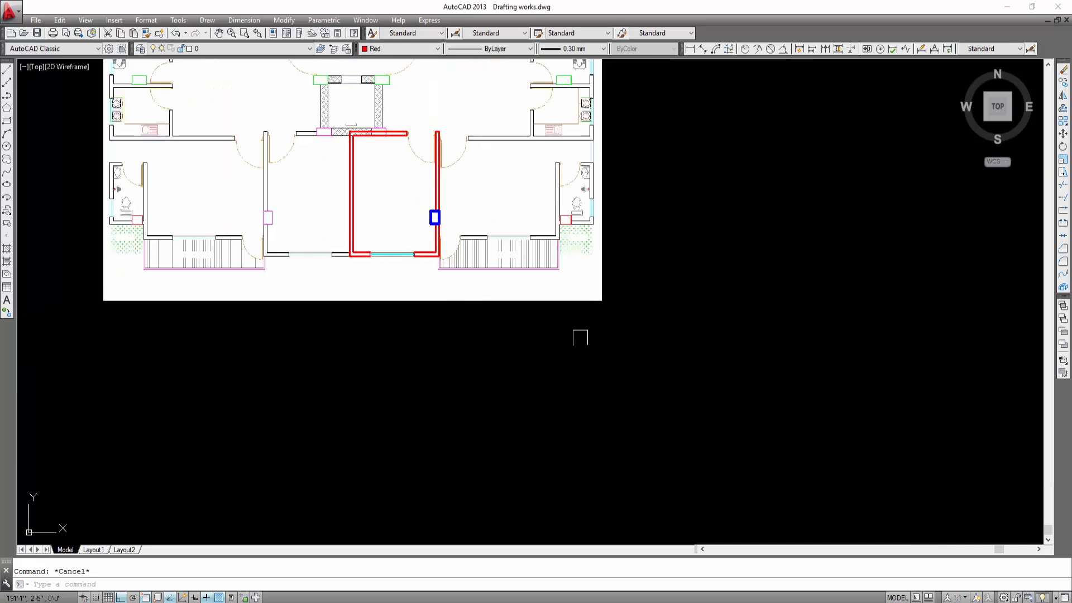
scroll(409, 222, "up", 2)
middle_click_drag(575, 342, 533, 385)
scroll(623, 335, "down", 2)
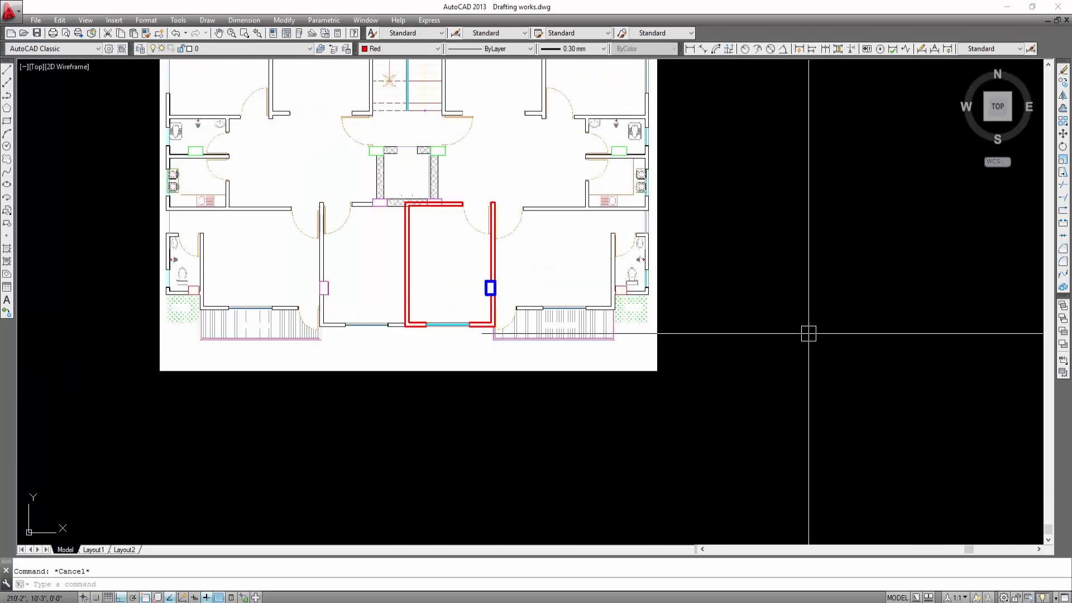
scroll(732, 352, "down", 2)
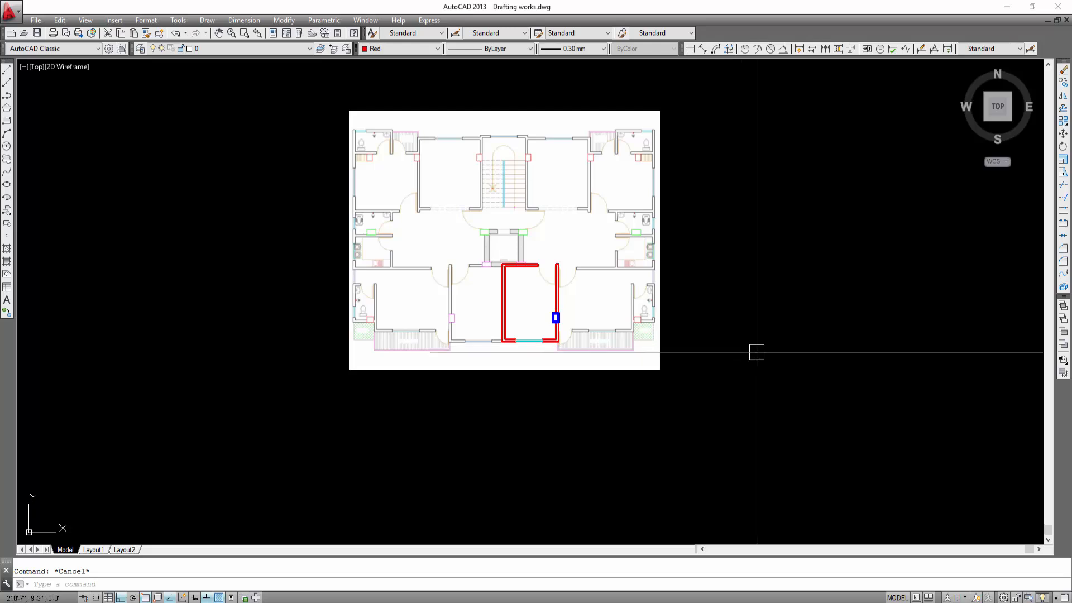
scroll(536, 193, "up", 6)
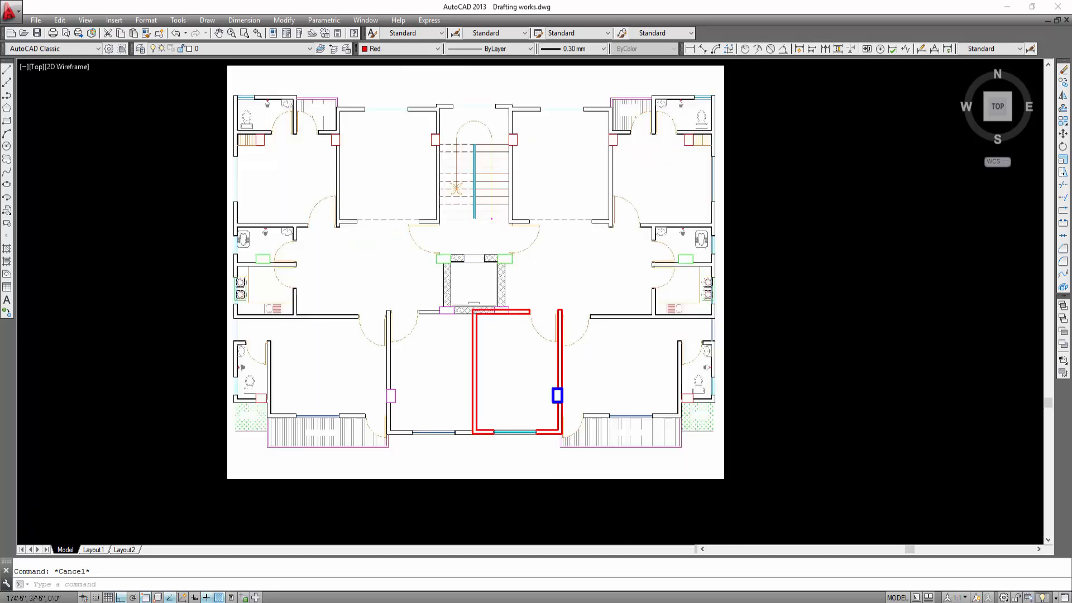
scroll(407, 233, "down", 3)
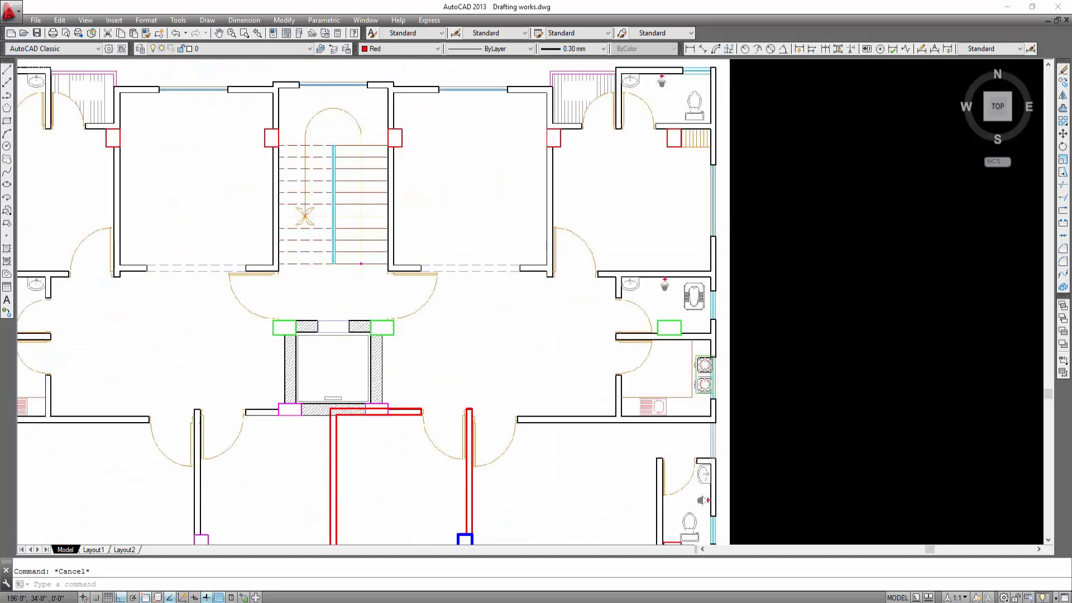
scroll(596, 250, "down", 4)
middle_click_drag(765, 275, 655, 268)
scroll(537, 285, "up", 10)
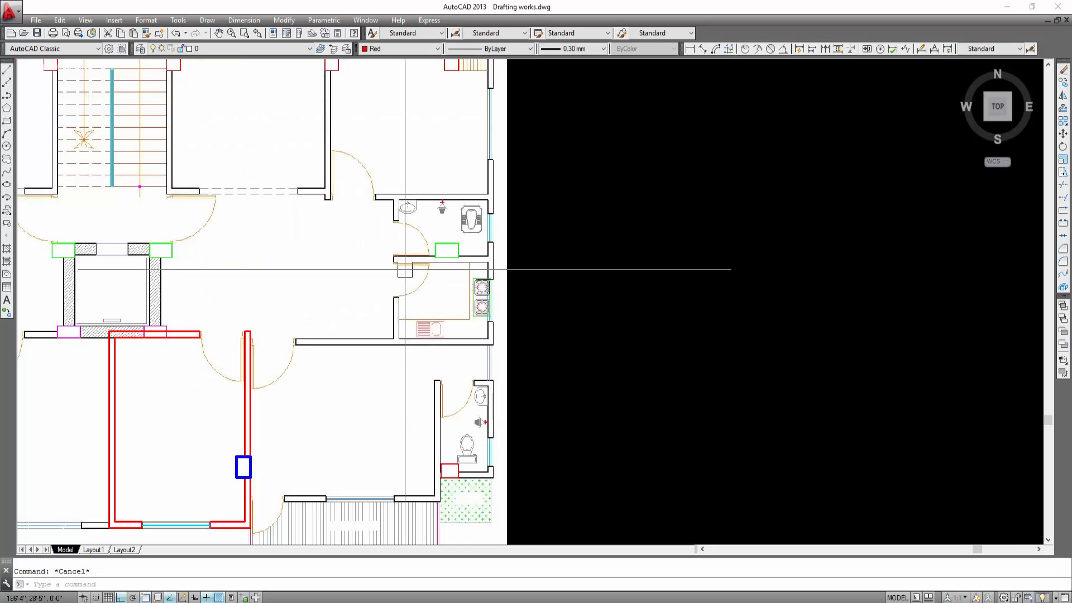
scroll(696, 293, "down", 10)
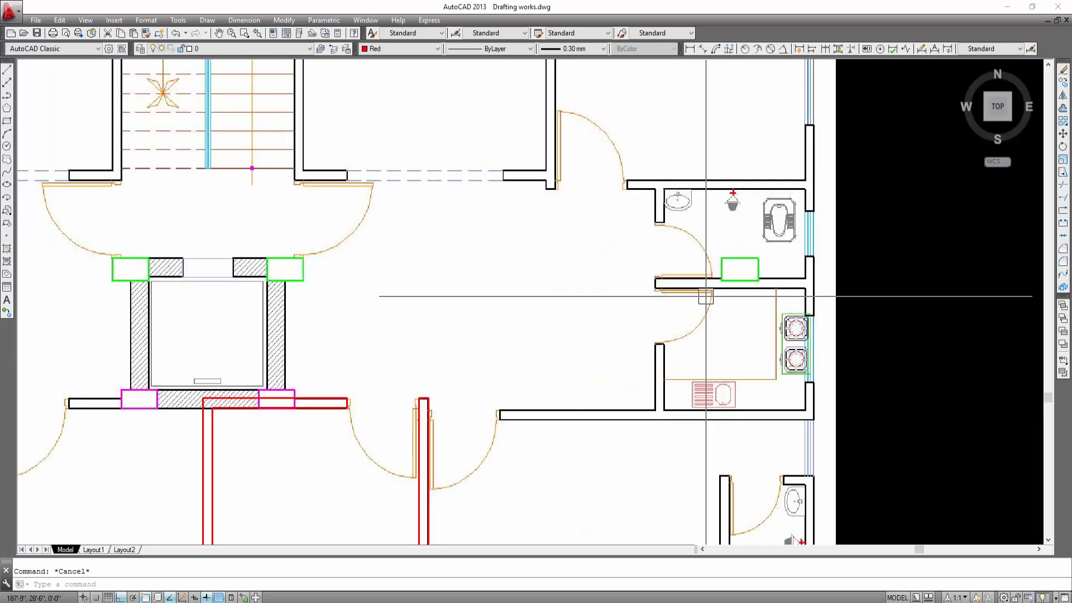
scroll(236, 243, "up", 4)
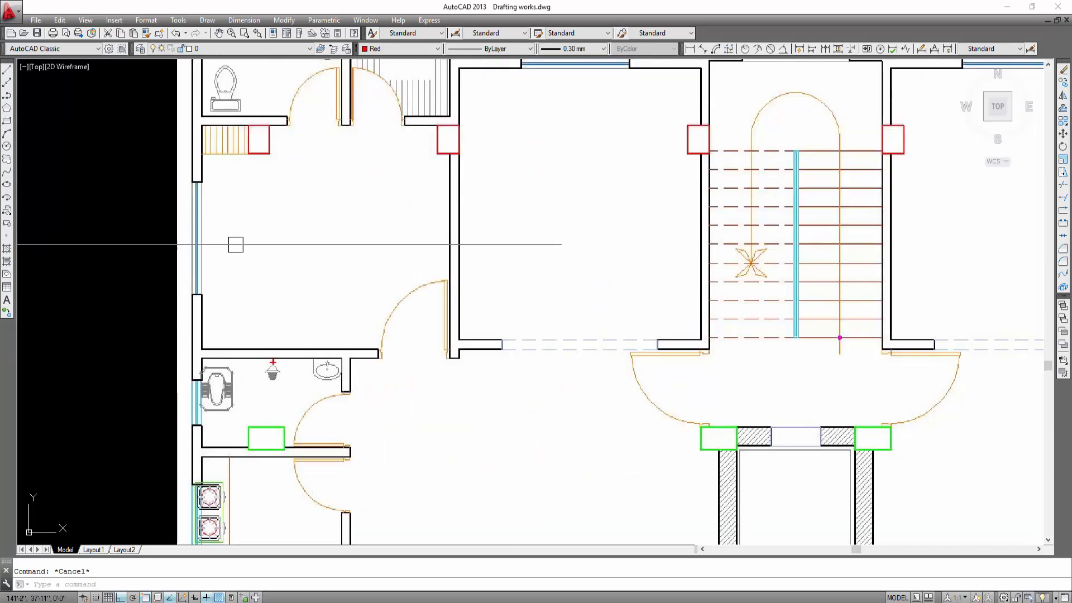
scroll(242, 243, "down", 6)
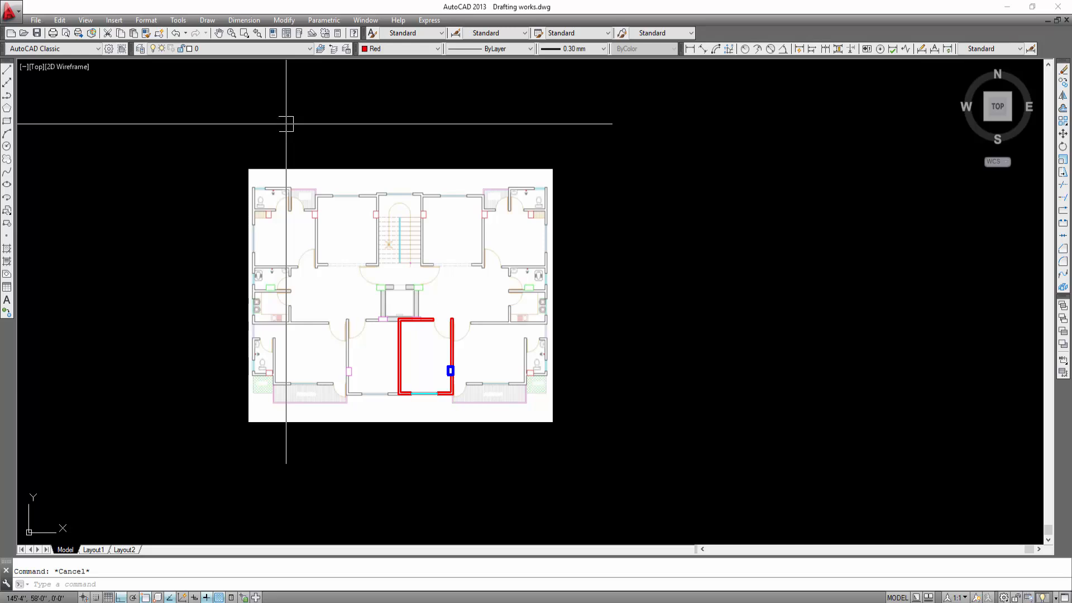
left_click(286, 124)
key("Escape")
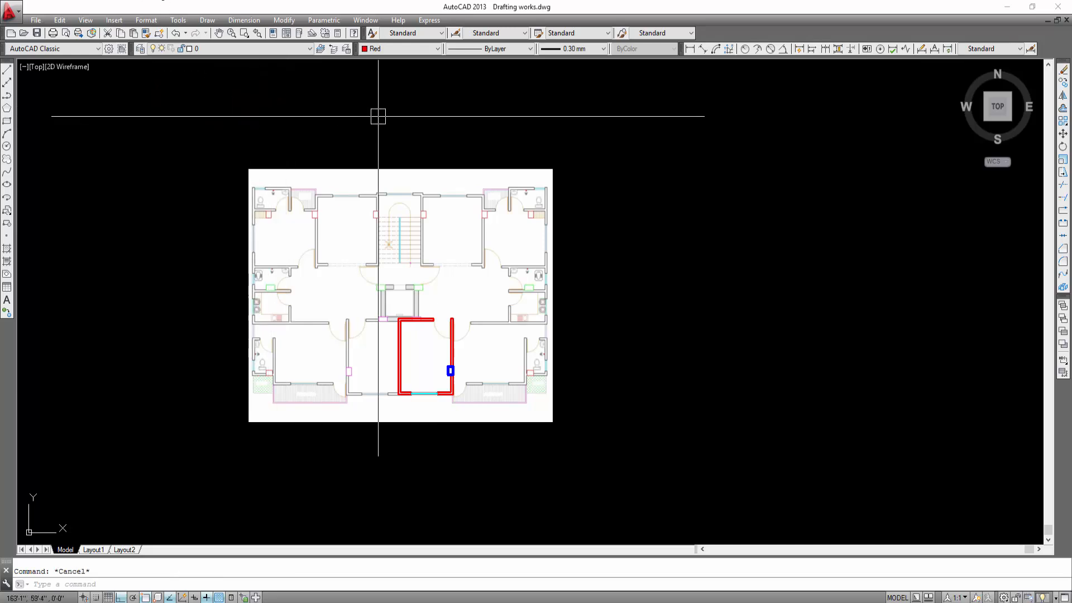
middle_click_drag(608, 206, 522, 209)
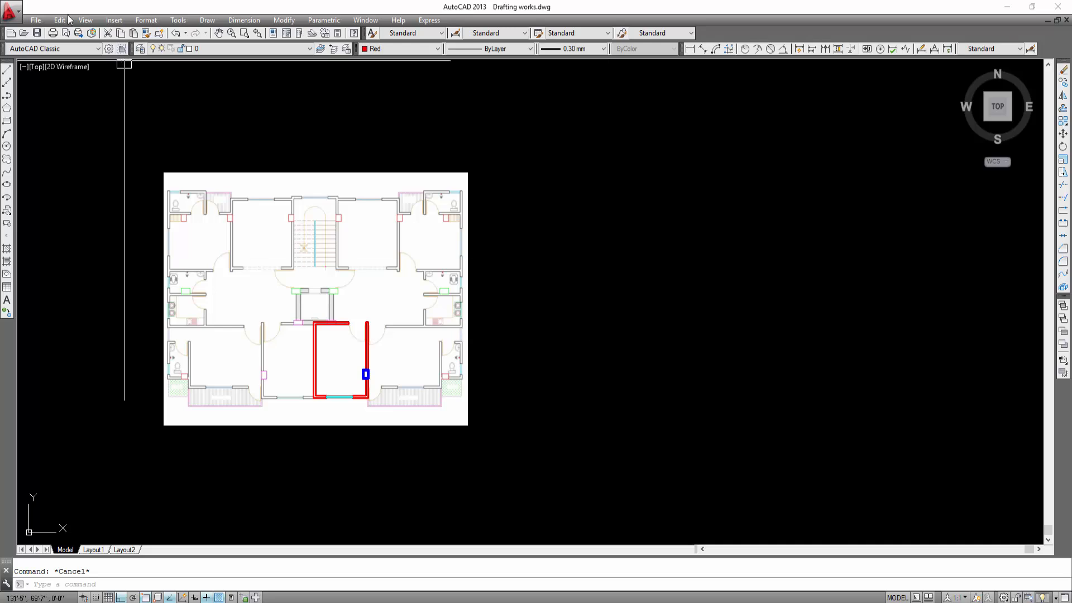
middle_click_drag(523, 412, 479, 407)
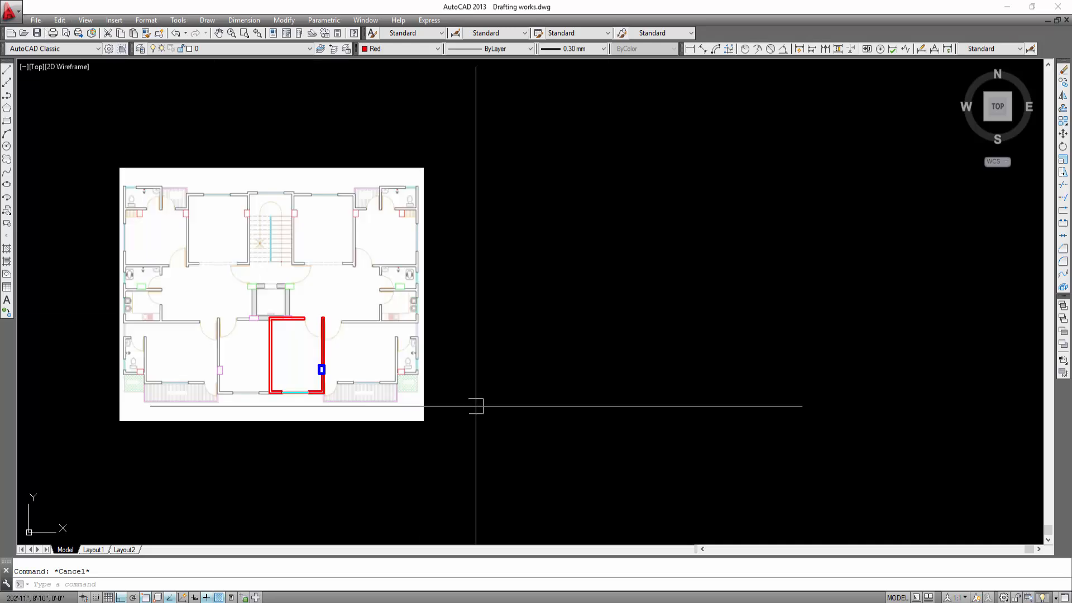
Switch to the other open drawing, the USA buyer all-in-one file, and examine its first floor life safety plan
key("ctrl+Tab")
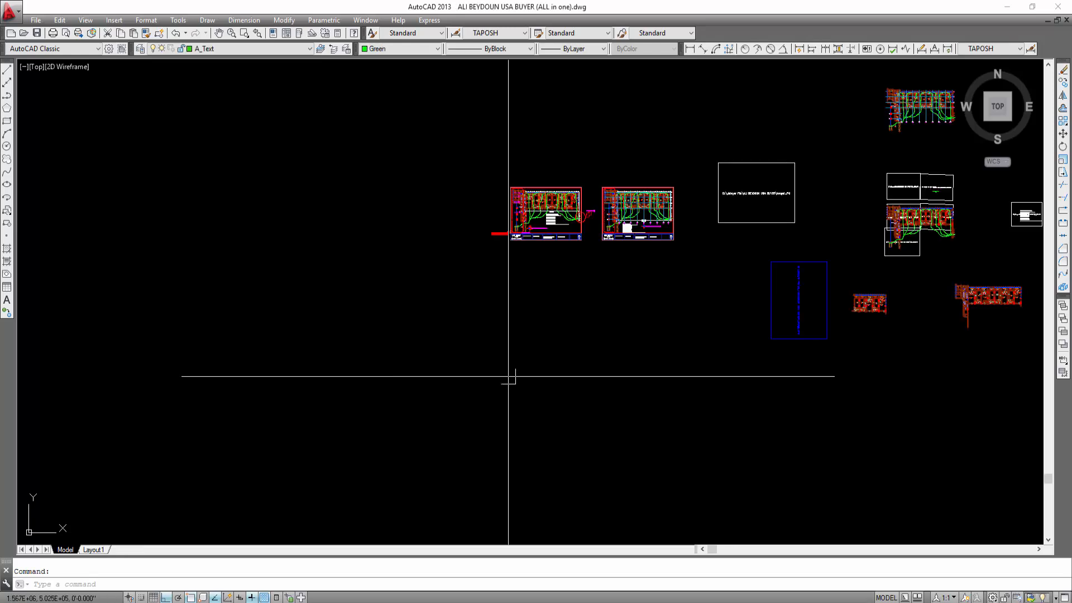
middle_click_drag(482, 340, 448, 349)
scroll(448, 349, "up", 6)
scroll(440, 247, "down", 4)
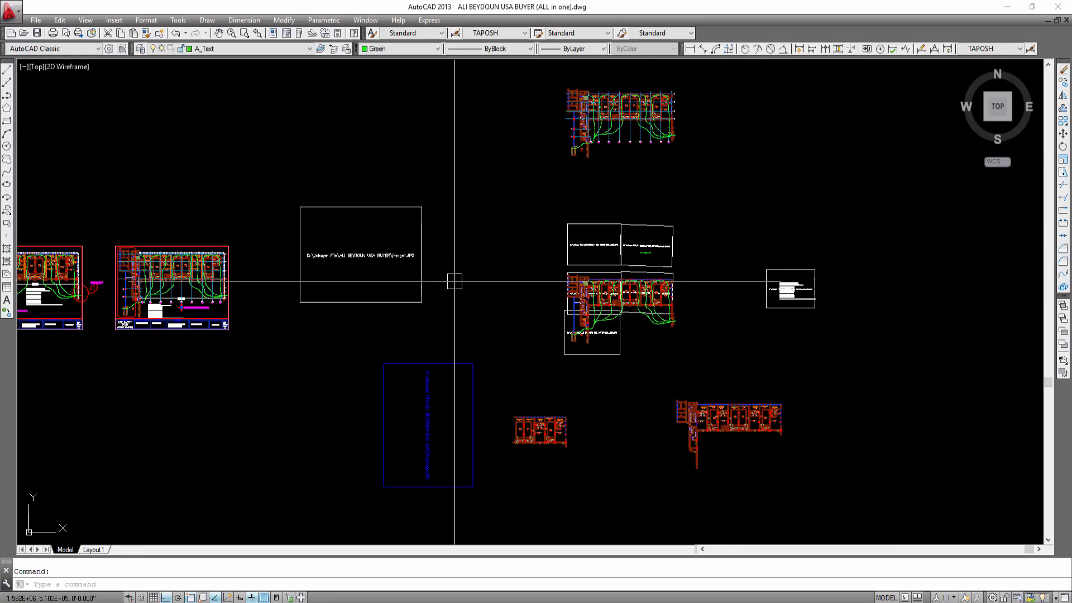
middle_click_drag(412, 313, 669, 320)
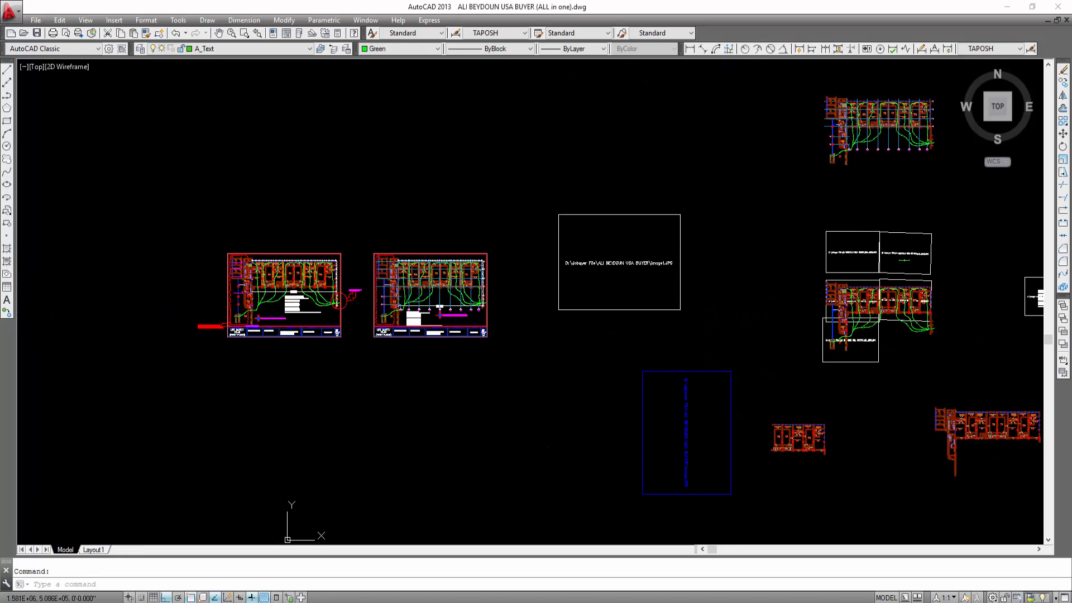
scroll(461, 294, "up", 6)
scroll(461, 295, "up", 4)
scroll(313, 242, "down", 6)
scroll(436, 245, "up", 8)
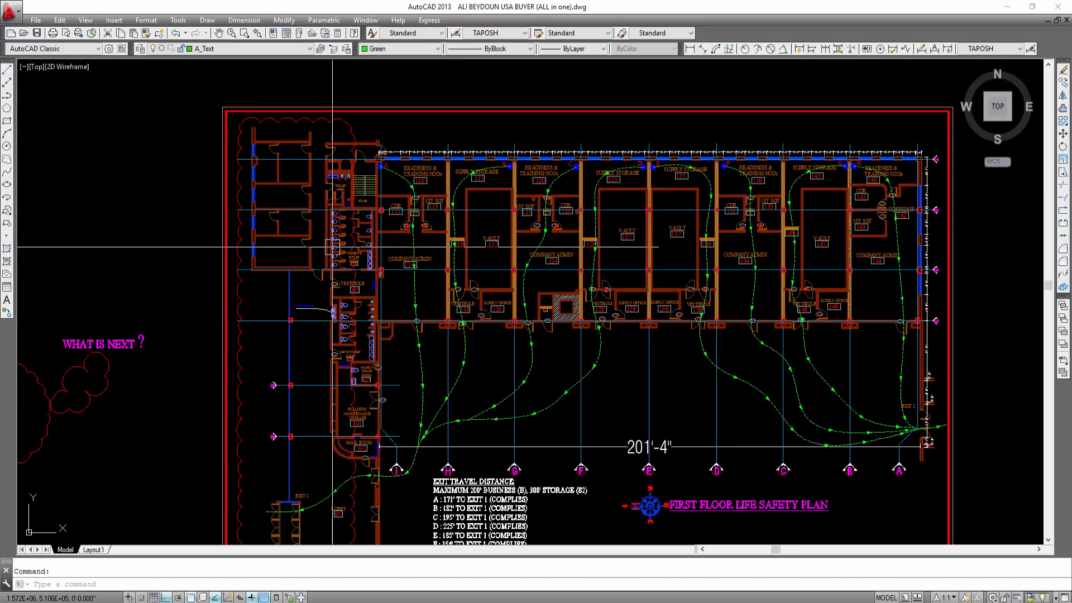
Inspect the life safety plan's rooms, doors and exit travel paths up close, through to the east-end rooms
scroll(215, 270, "down", 6)
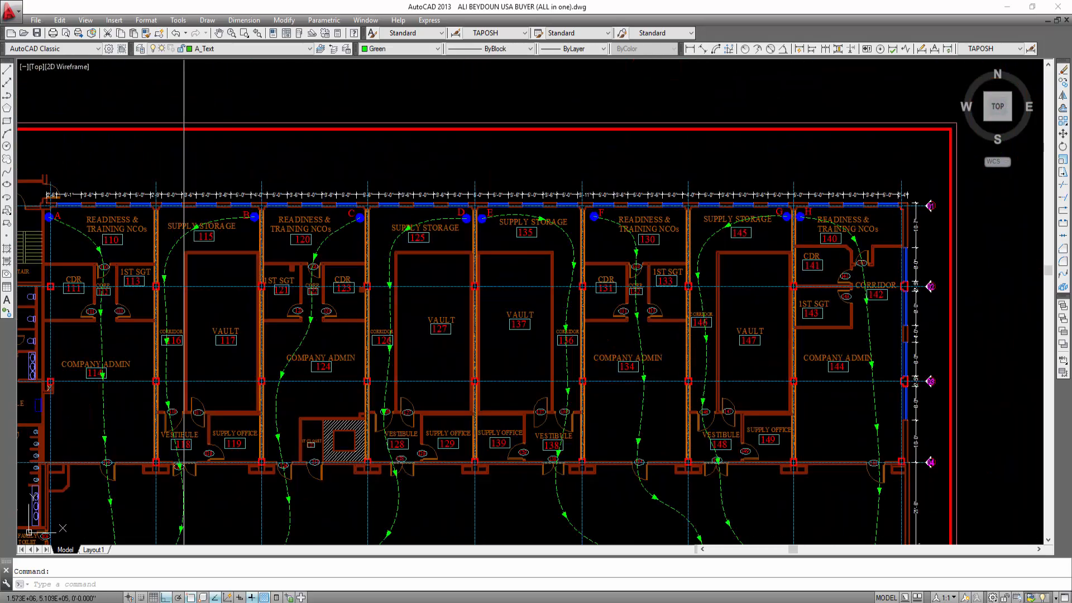
scroll(406, 325, "up", 6)
scroll(494, 327, "down", 6)
mouse_move(580, 374)
middle_mouse_down()
mouse_move(551, 384)
mouse_move(553, 401)
mouse_move(460, 385)
middle_mouse_up()
scroll(385, 413, "down", 3)
scroll(462, 386, "up", 6)
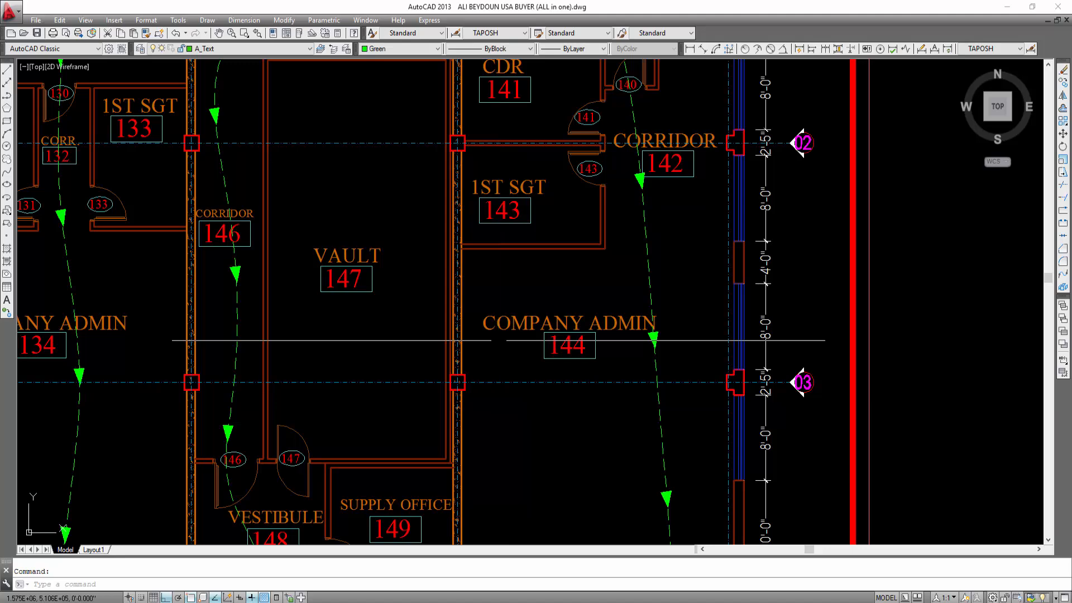
Review the drawing's overall arrangement of sheets and image frames, and the separate copy of the plan
scroll(499, 340, "down", 10)
middle_click_drag(491, 327, 370, 276)
scroll(443, 284, "down", 3)
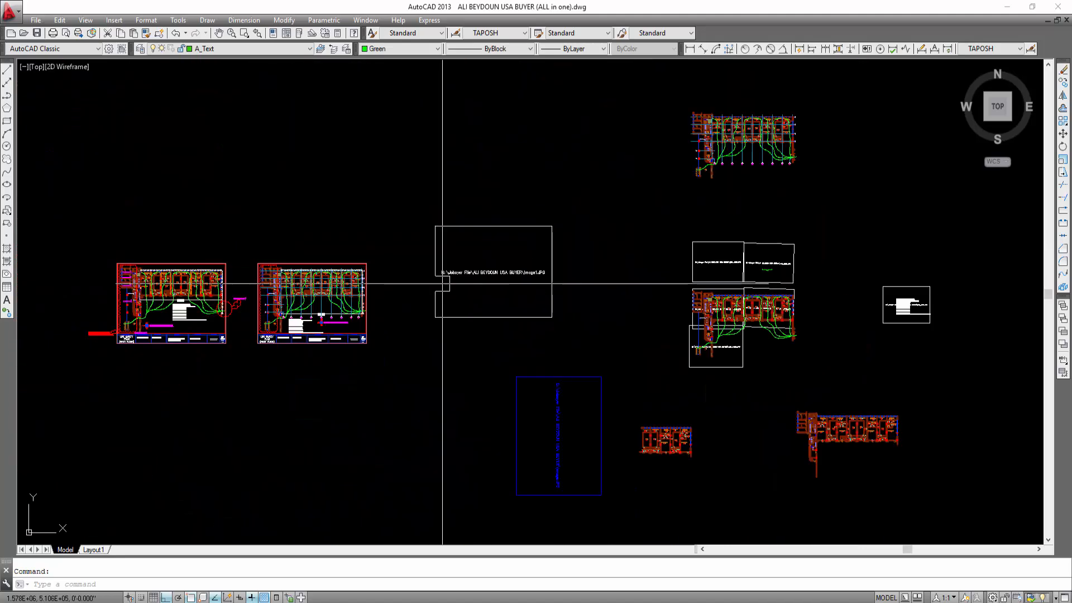
middle_click_drag(619, 249, 527, 338)
scroll(686, 394, "up", 7)
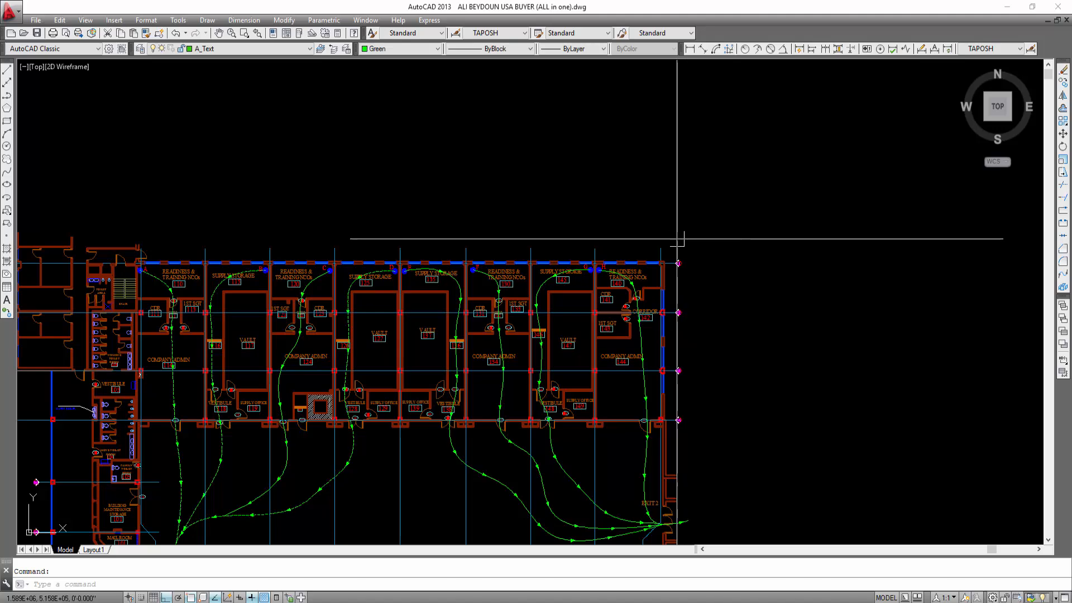
scroll(677, 239, "down", 6)
Start attaching a raster image reference and open the USA buyer's image folder
left_click(35, 20)
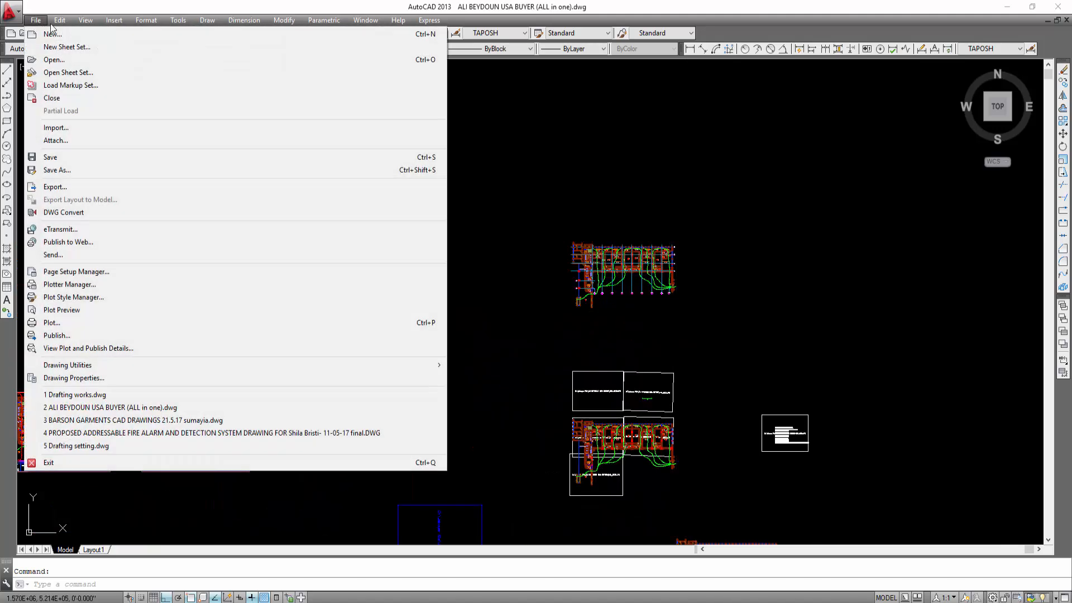
left_click(385, 168)
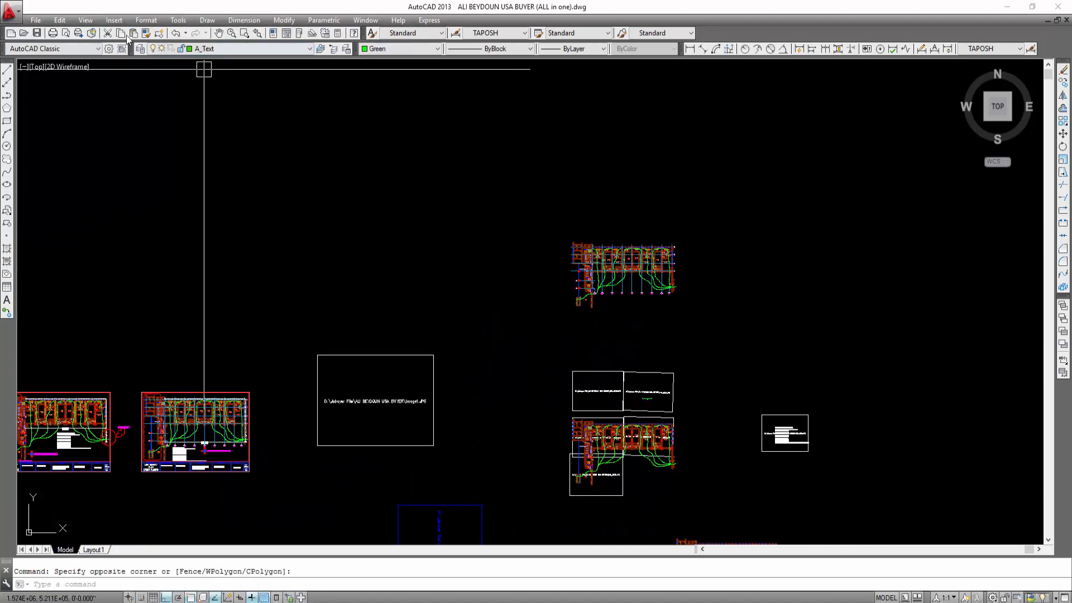
left_click(114, 21)
left_click(154, 111)
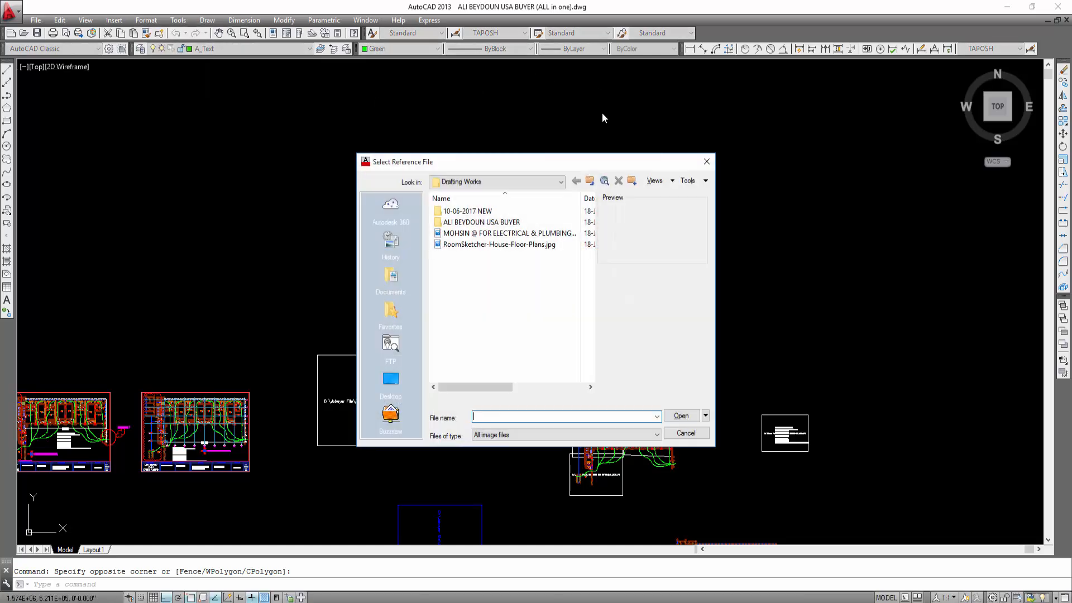
double_click(478, 223)
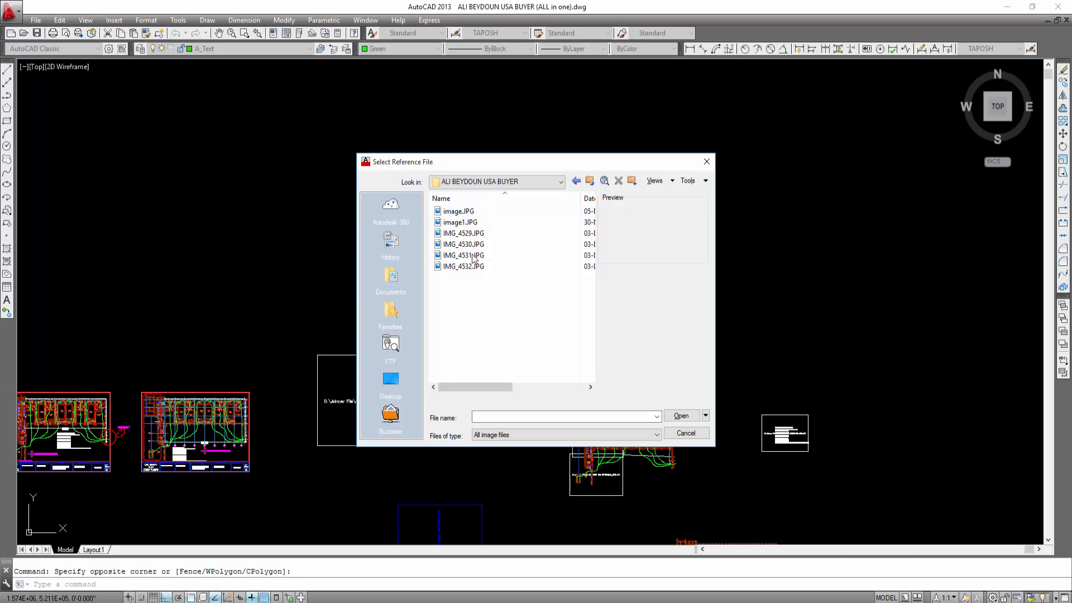
Preview the folder's photographed plans, including IMG_4532.JPG, IMG_4530.JPG, image1.JPG and image.JPG
left_click(467, 246)
left_click(456, 267)
left_click(450, 233)
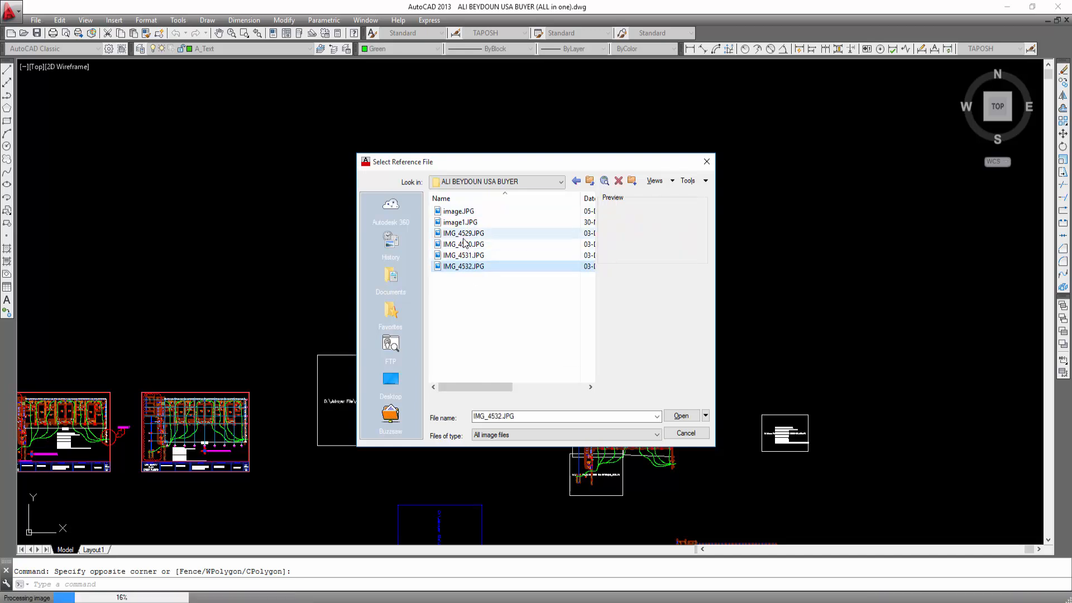
left_click(455, 246)
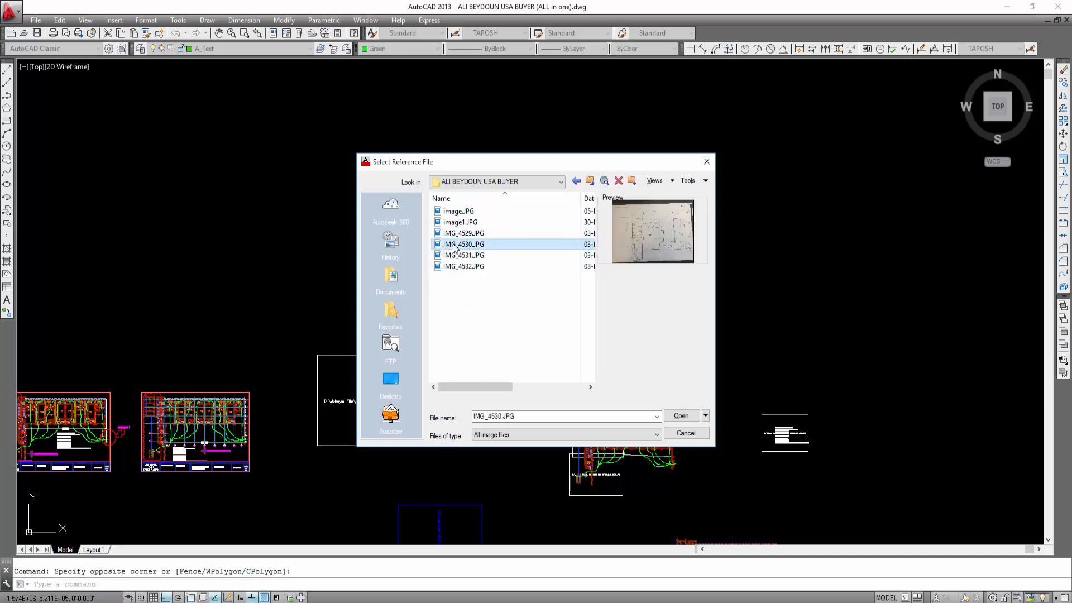
left_click(460, 236)
left_click(464, 226)
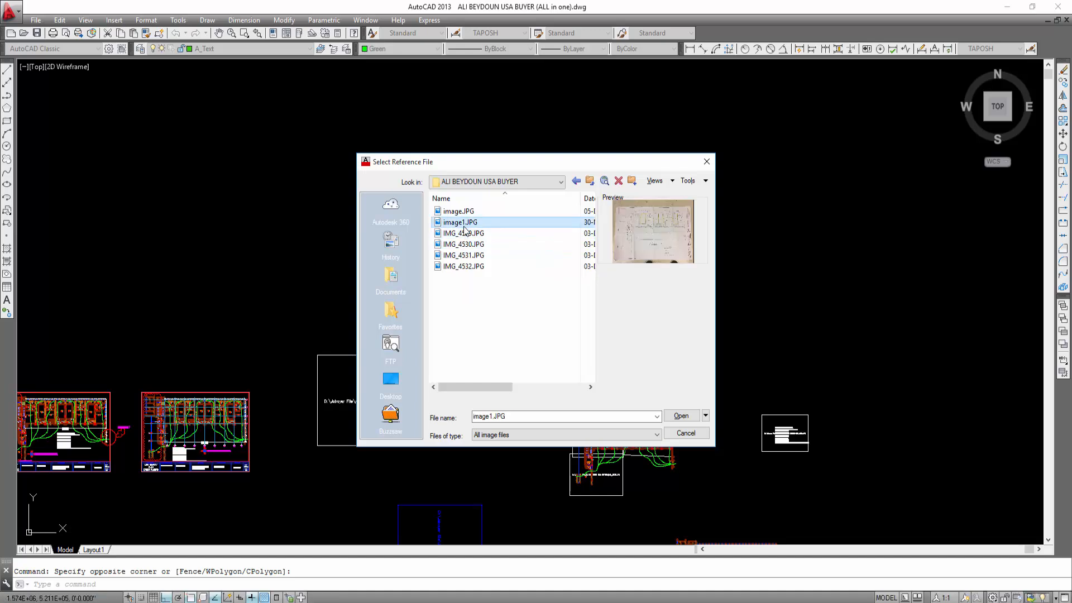
left_click(459, 215)
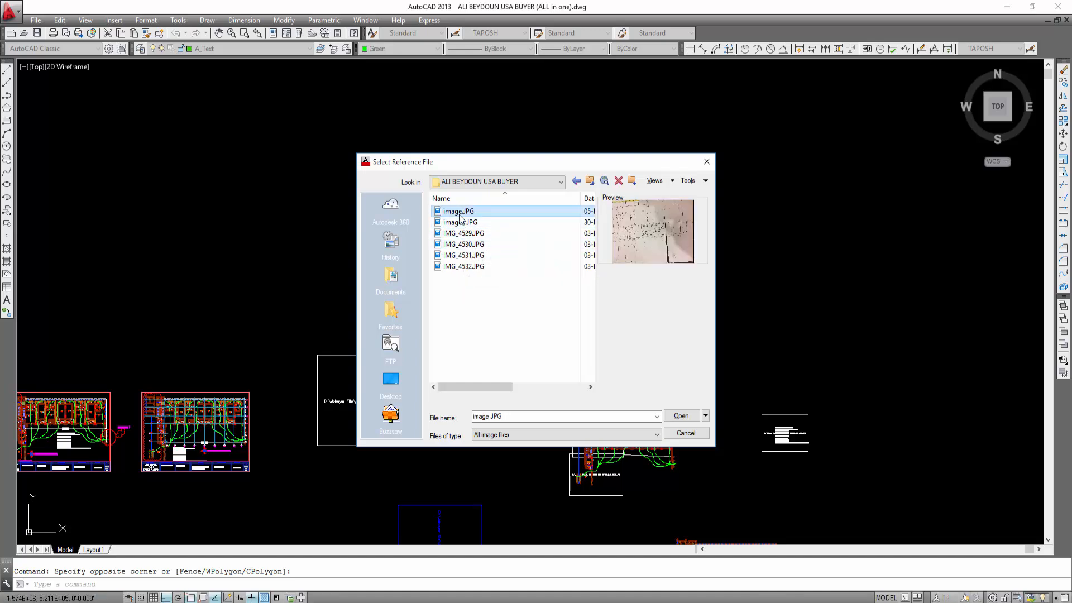
Attach IMG_4530.JPG under the image name IMG_4530_1 and place it in the empty area above the plan sheets at a freely chosen scale
left_click(456, 244)
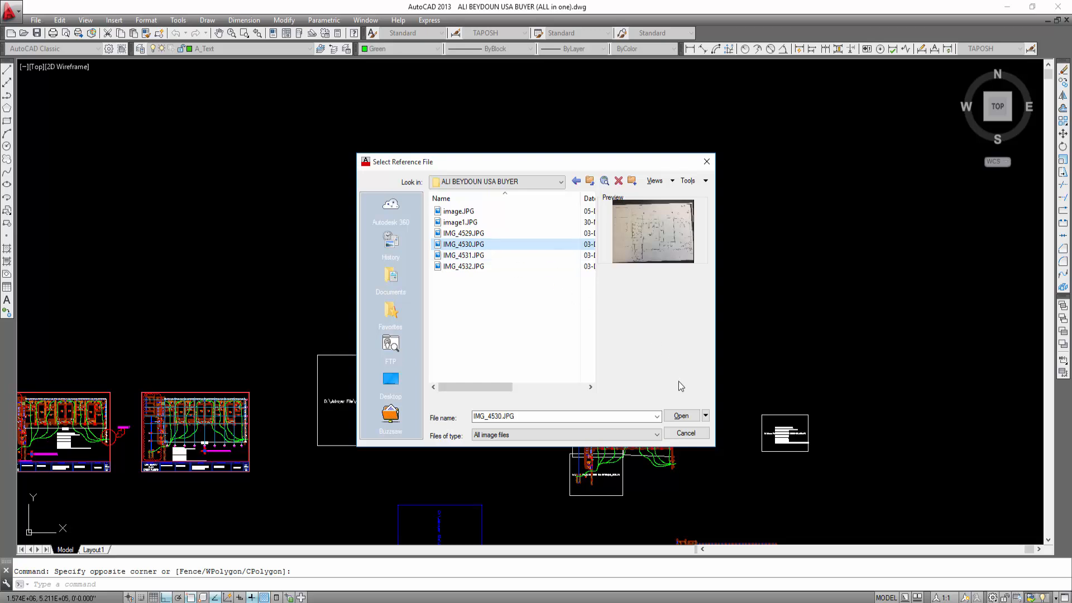
left_click(684, 419)
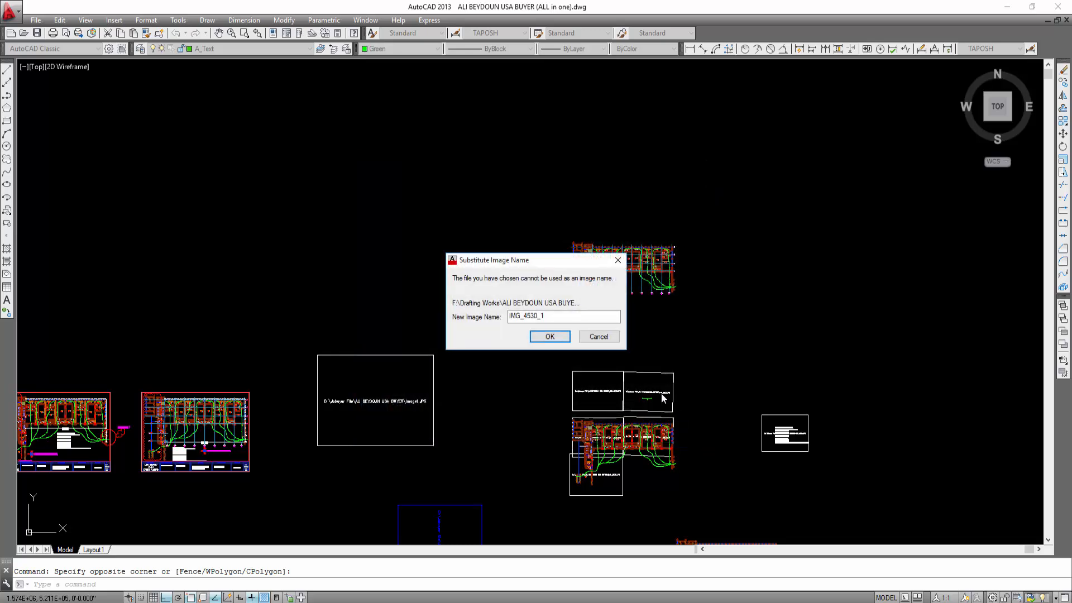
left_click(550, 337)
left_click(546, 393)
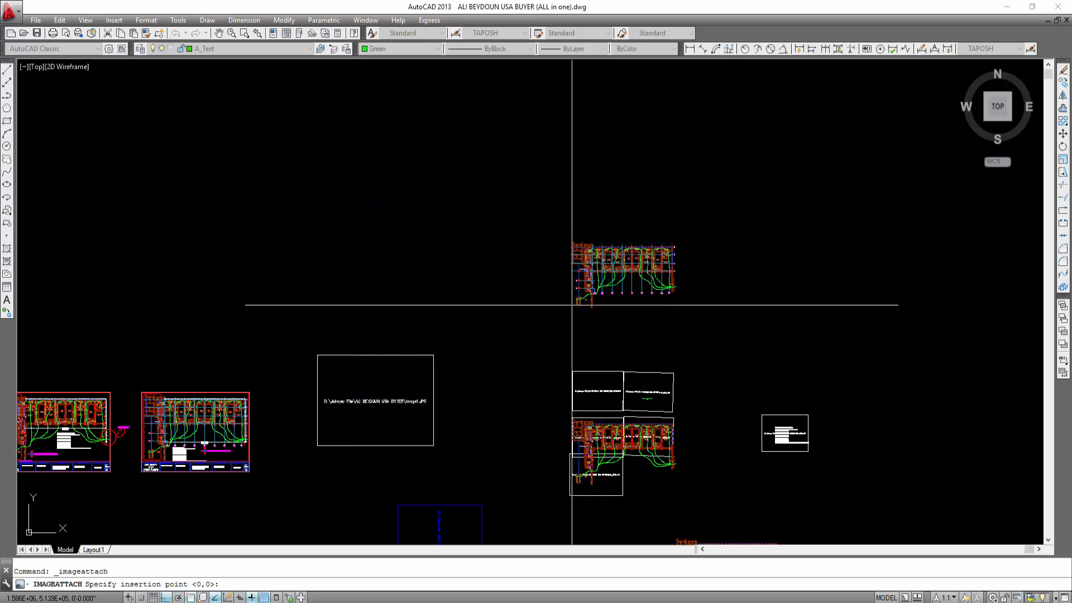
scroll(572, 305, "down", 6)
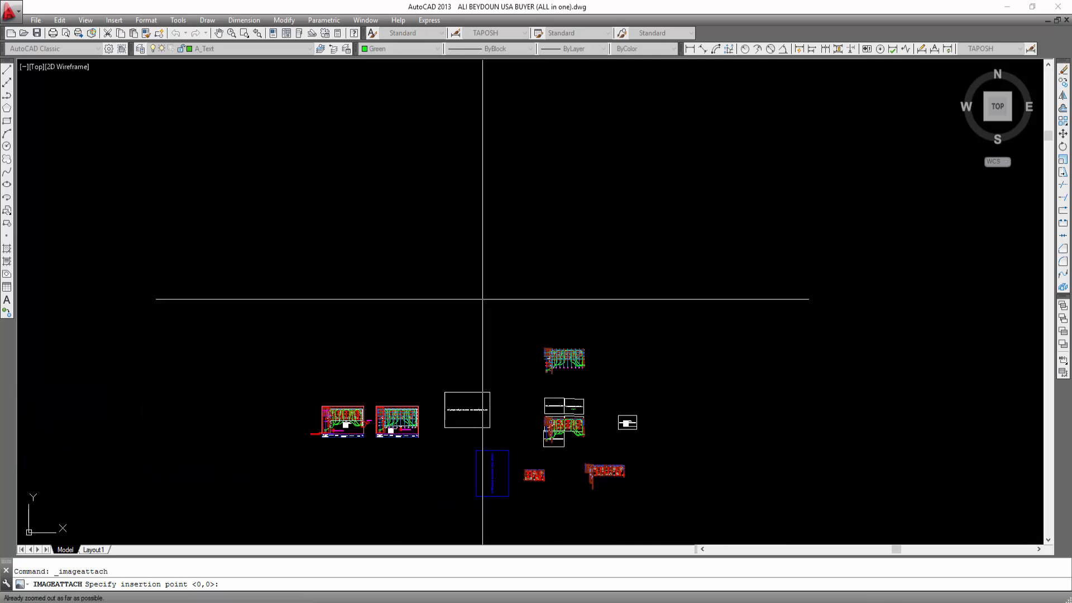
left_click(375, 345)
left_click(456, 308)
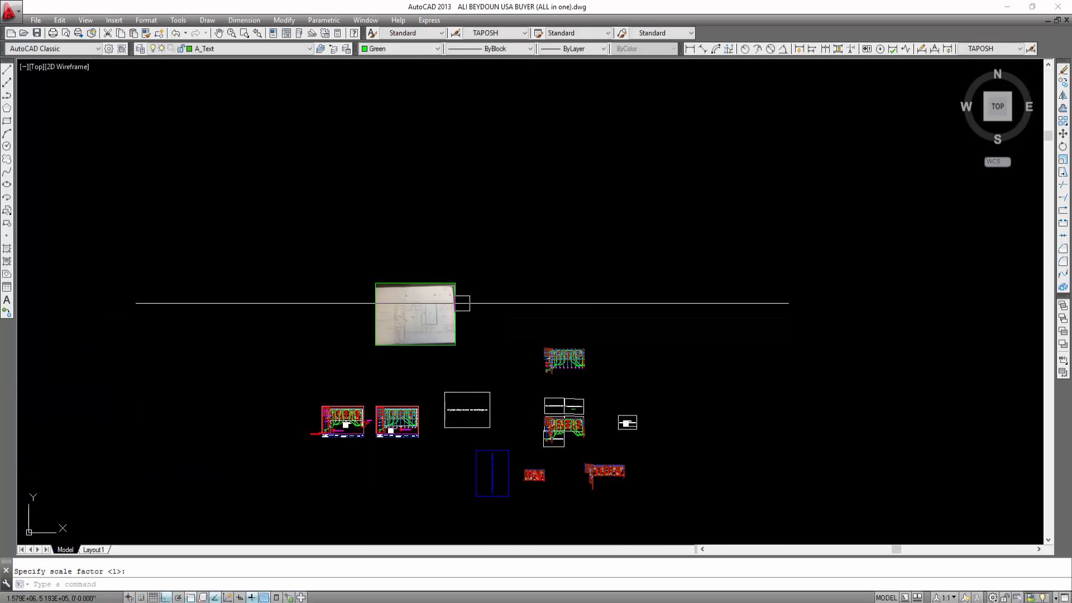
Inspect the attached photo's printed rooms up close, around Company Admin 114, Corridor 116 and Vault 117
scroll(430, 313, "up", 5)
scroll(430, 314, "up", 4)
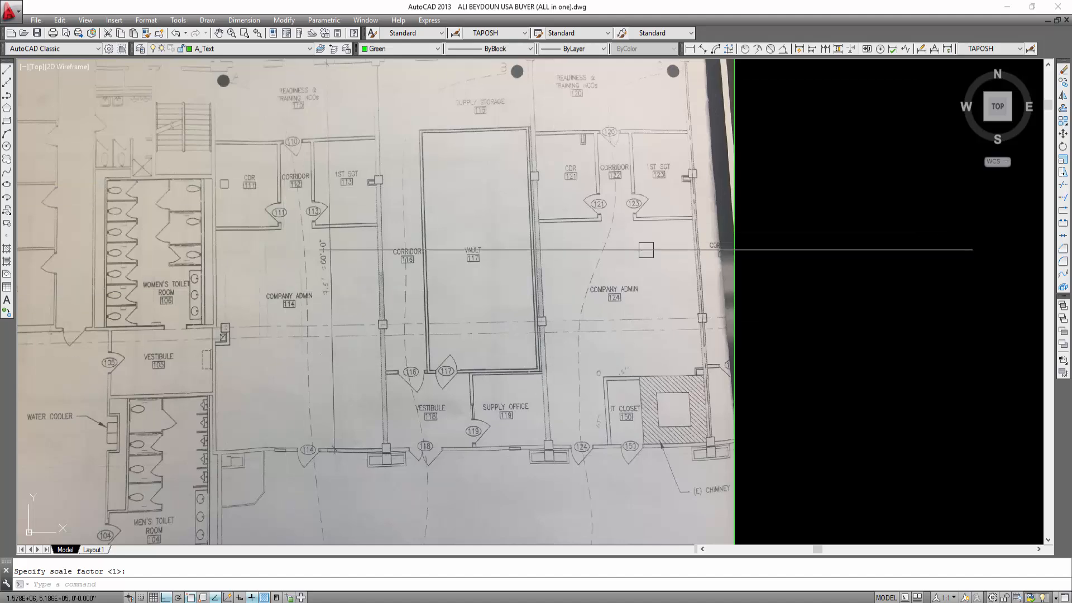
scroll(455, 232, "up", 5)
scroll(454, 231, "down", 5)
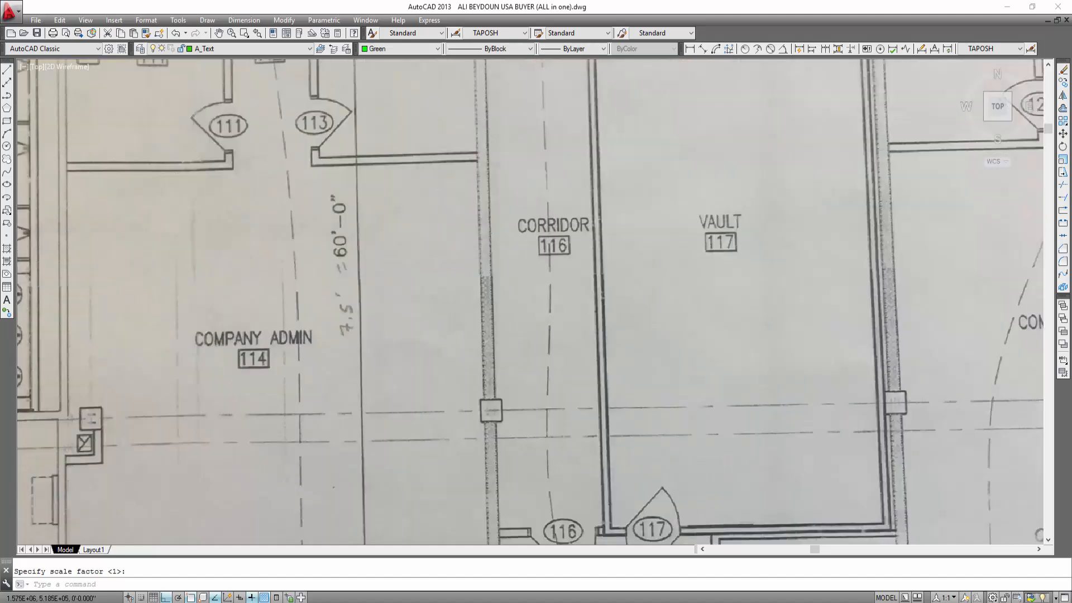
scroll(368, 307, "down", 5)
scroll(362, 306, "up", 5)
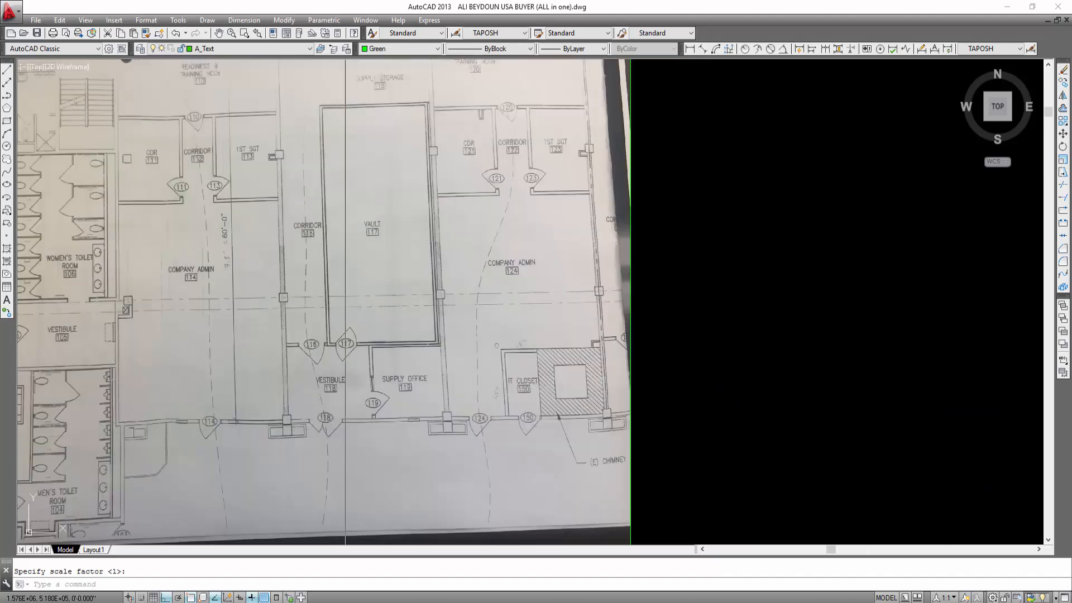
scroll(366, 304, "down", 3)
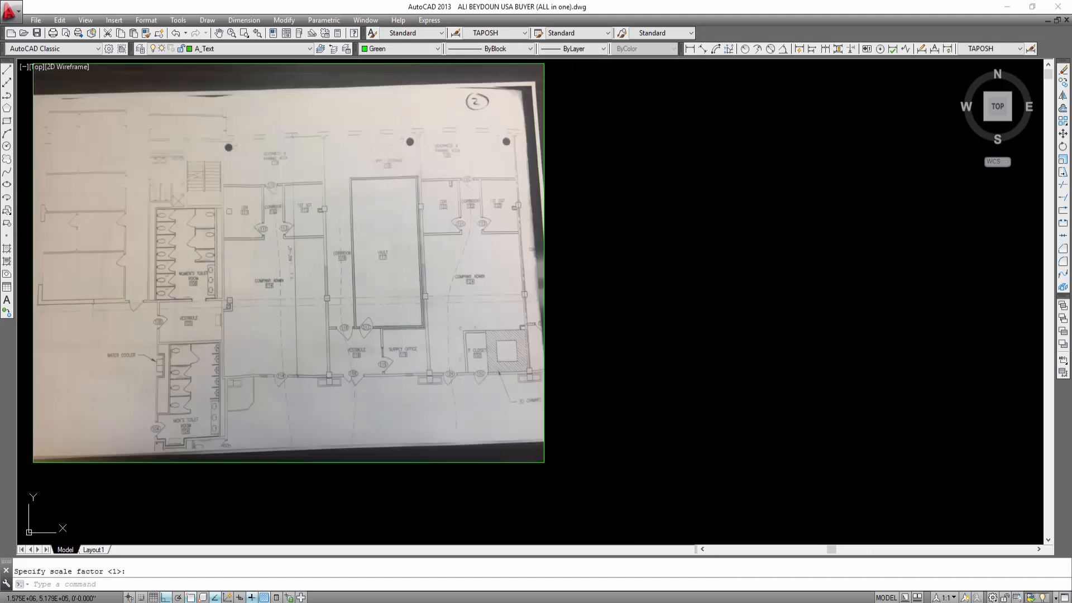
scroll(469, 328, "up", 5)
scroll(469, 328, "down", 2)
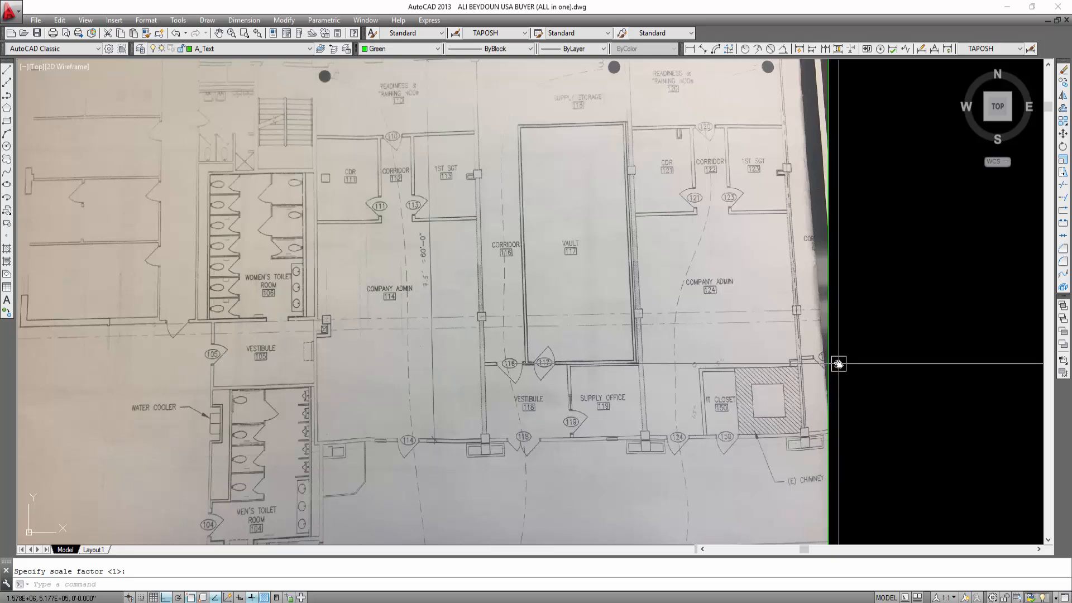
Examine the photo's full extent and the upper rooms around Supply Storage and Readiness & Training NCOs 120
middle_click_drag(838, 364, 869, 374)
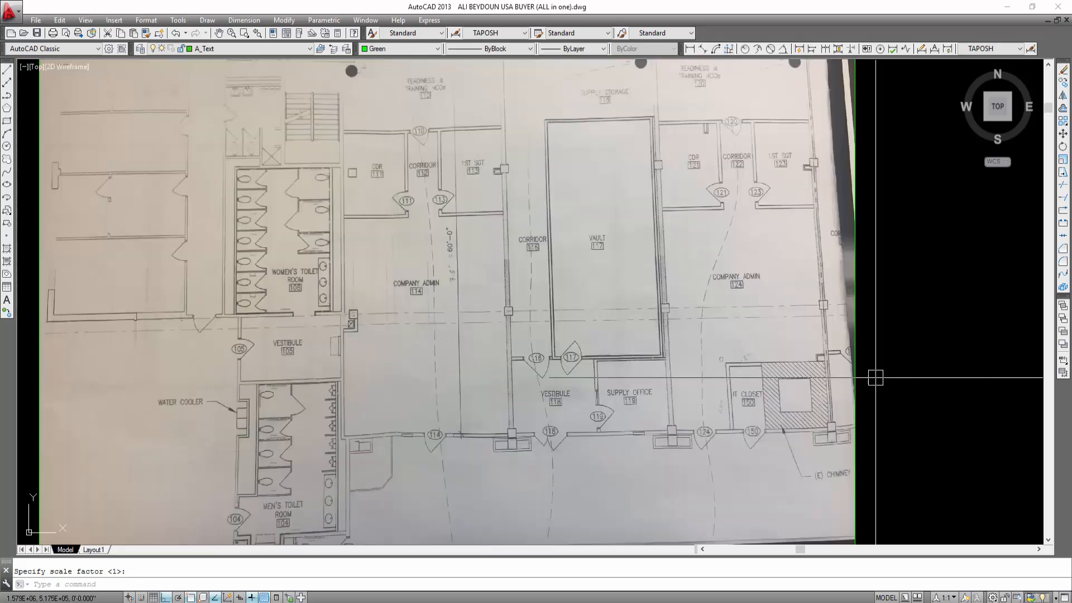
scroll(968, 291, "down", 2)
middle_click_drag(948, 316, 888, 358)
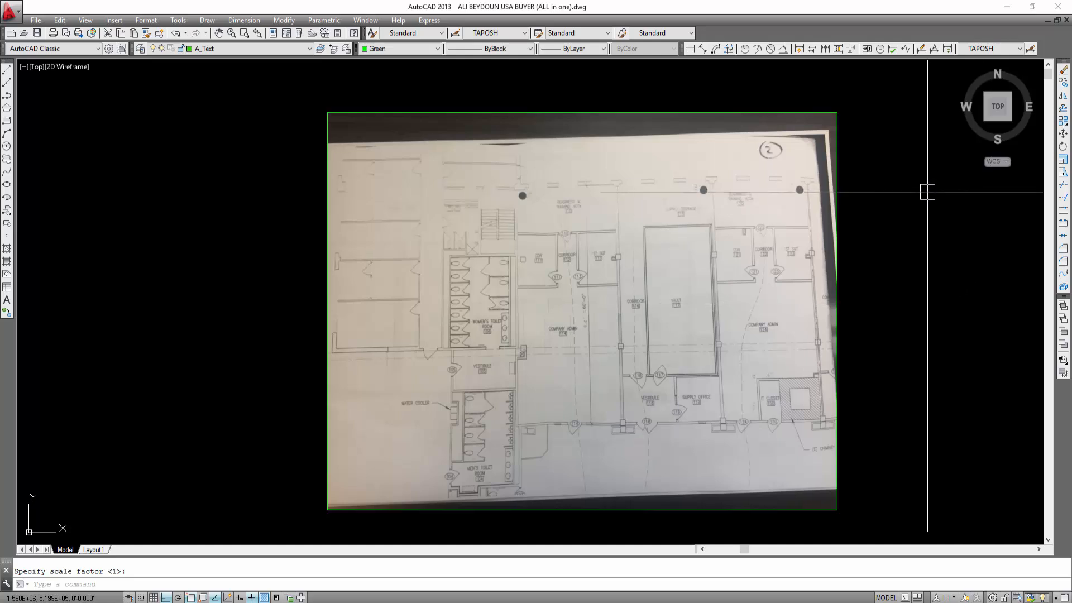
scroll(904, 254, "up", 4)
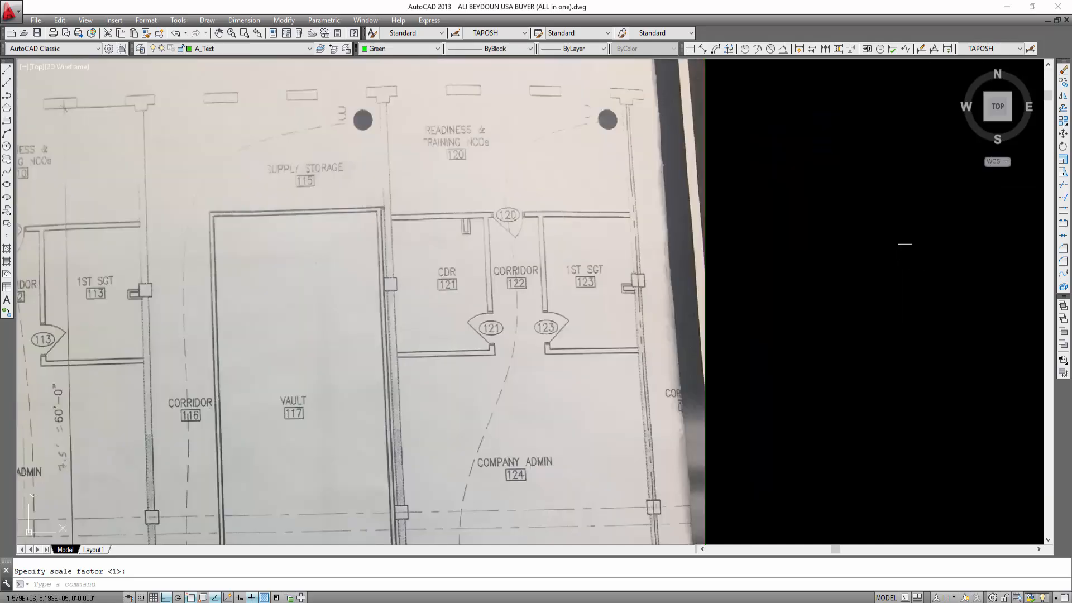
scroll(904, 254, "down", 10)
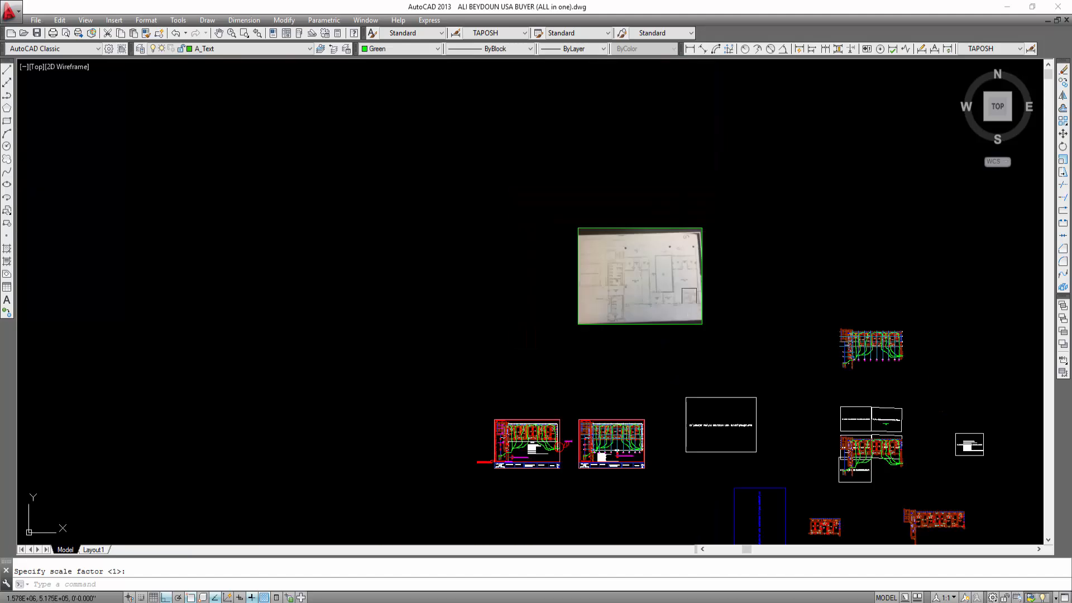
scroll(570, 271, "up", 9)
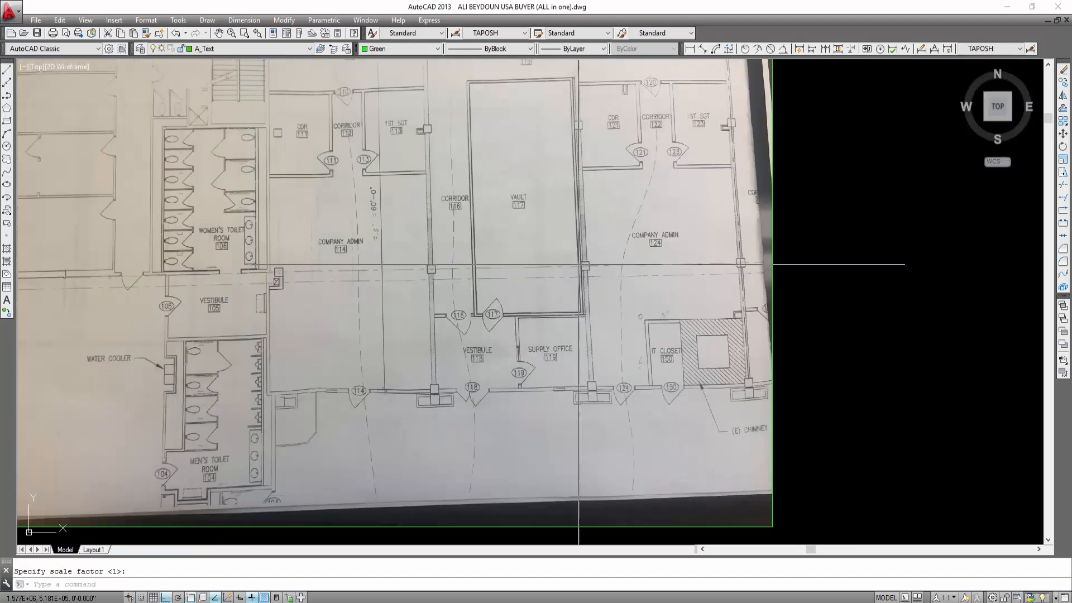
Compare the photo with the drafted life safety plan, examining Vault 117, Company Admin 124 and the neighbouring rooms
scroll(525, 314, "down", 4)
middle_click_drag(484, 407, 489, 185)
scroll(392, 511, "up", 8)
middle_click_drag(465, 222, 517, 471)
scroll(373, 339, "up", 4)
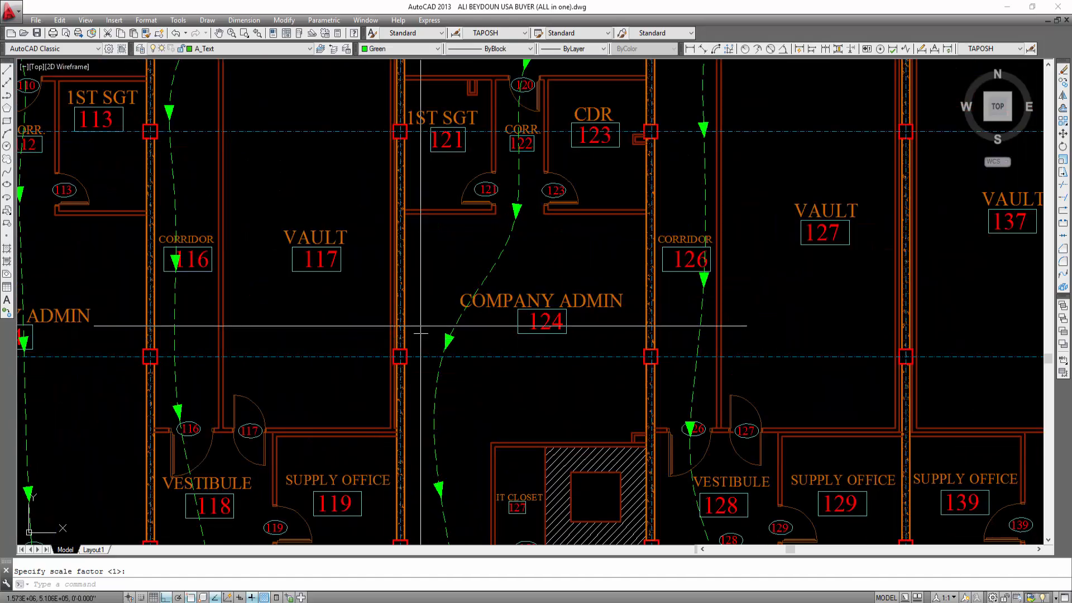
middle_click_drag(496, 254, 482, 336)
scroll(479, 320, "down", 4)
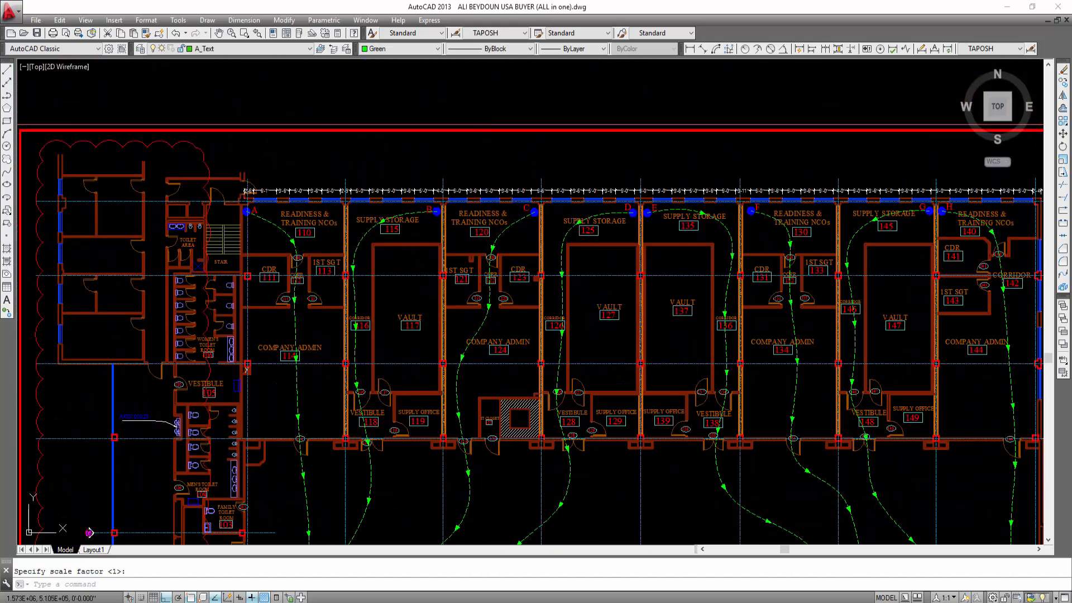
Return to the photographed plan and examine the handwritten scale note beside Company Admin 114 and the surrounding rooms
scroll(390, 328, "down", 12)
scroll(463, 180, "up", 8)
middle_click_drag(484, 177, 460, 261)
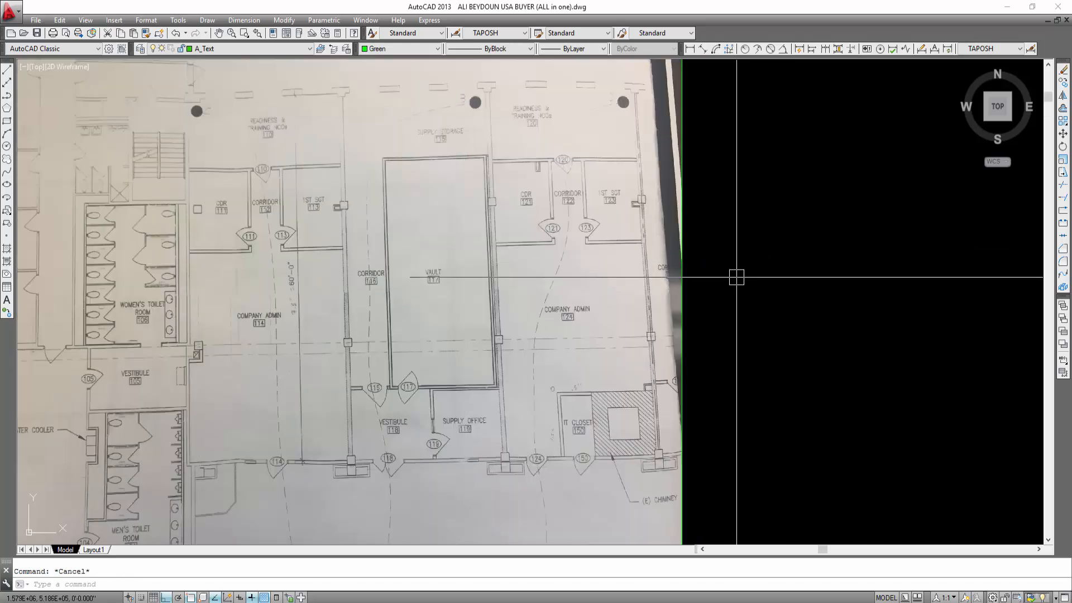
scroll(290, 282, "up", 6)
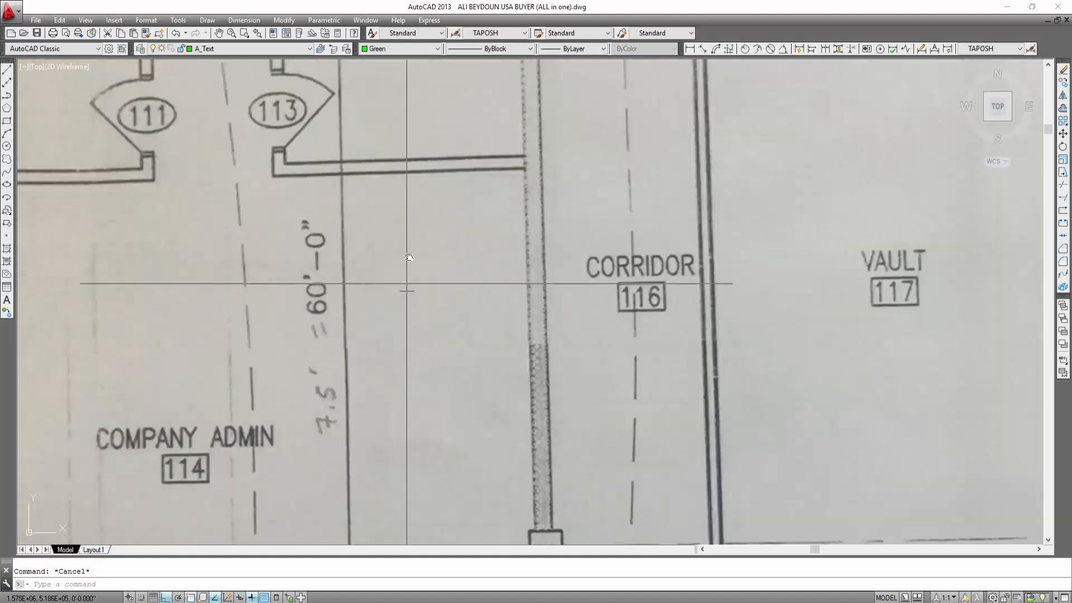
scroll(407, 283, "down", 5)
scroll(397, 238, "down", 3)
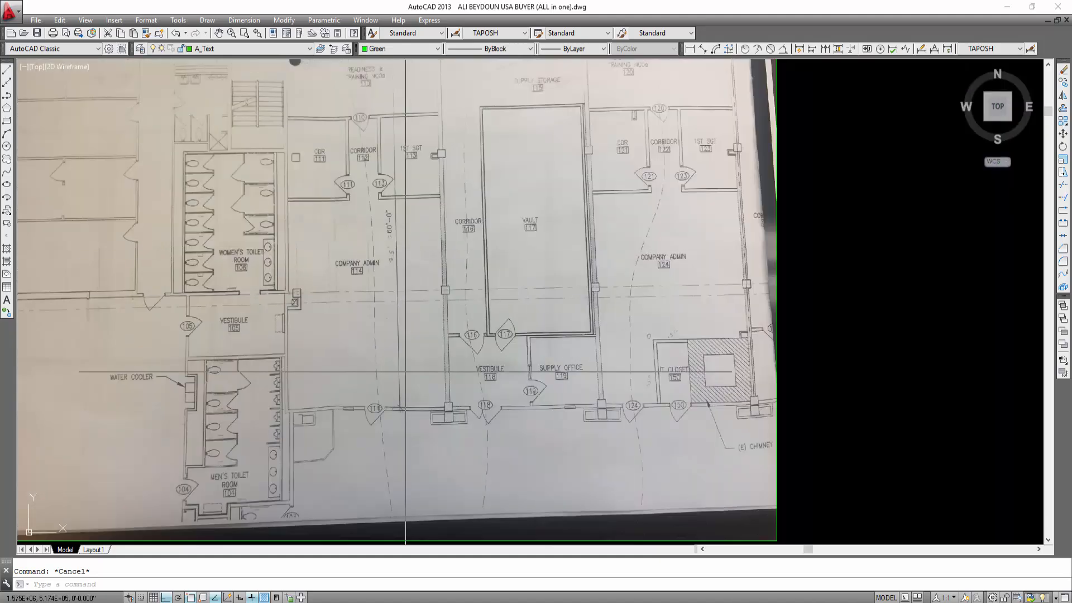
scroll(402, 169, "up", 6)
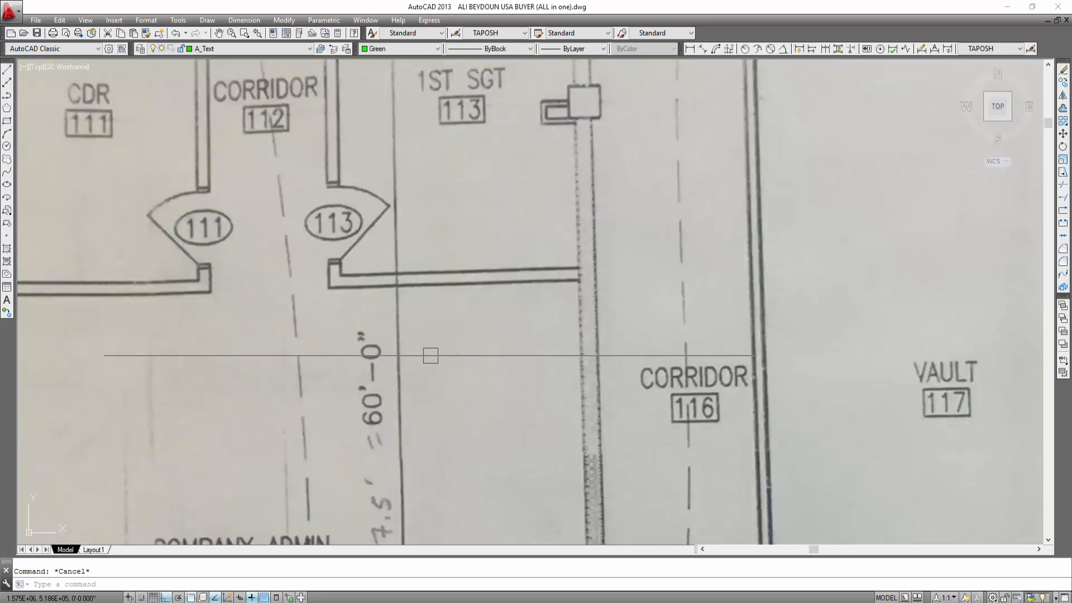
scroll(427, 355, "down", 6)
scroll(460, 251, "down", 5)
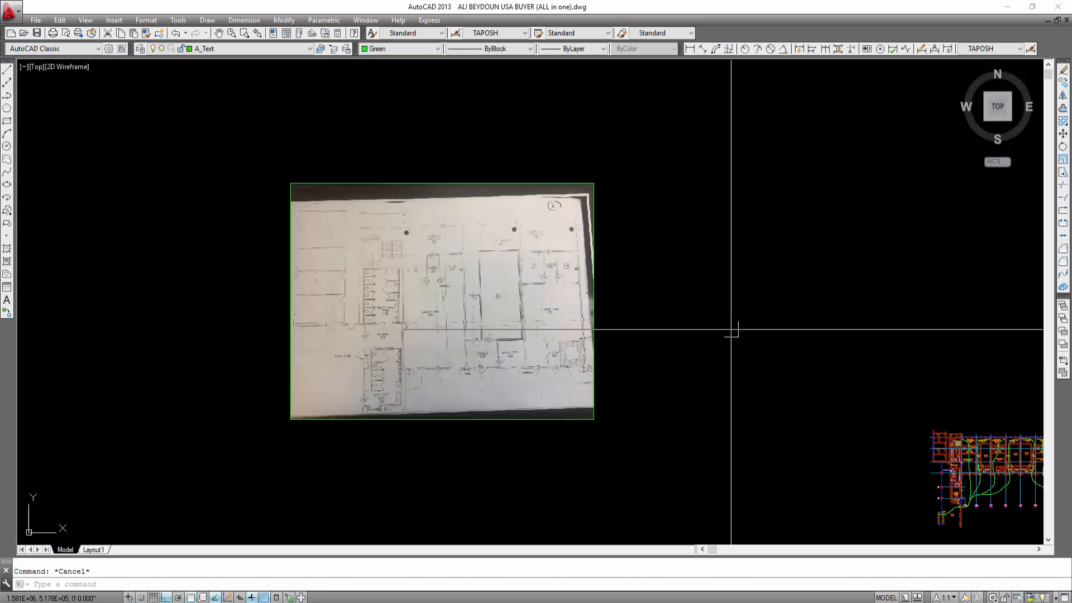
Examine the drafted plan's rooms 110 to 137 and the dimension string along its upper wall
middle_click_drag(618, 405, 544, 194)
middle_click_drag(294, 479, 372, 361)
scroll(372, 360, "up", 6)
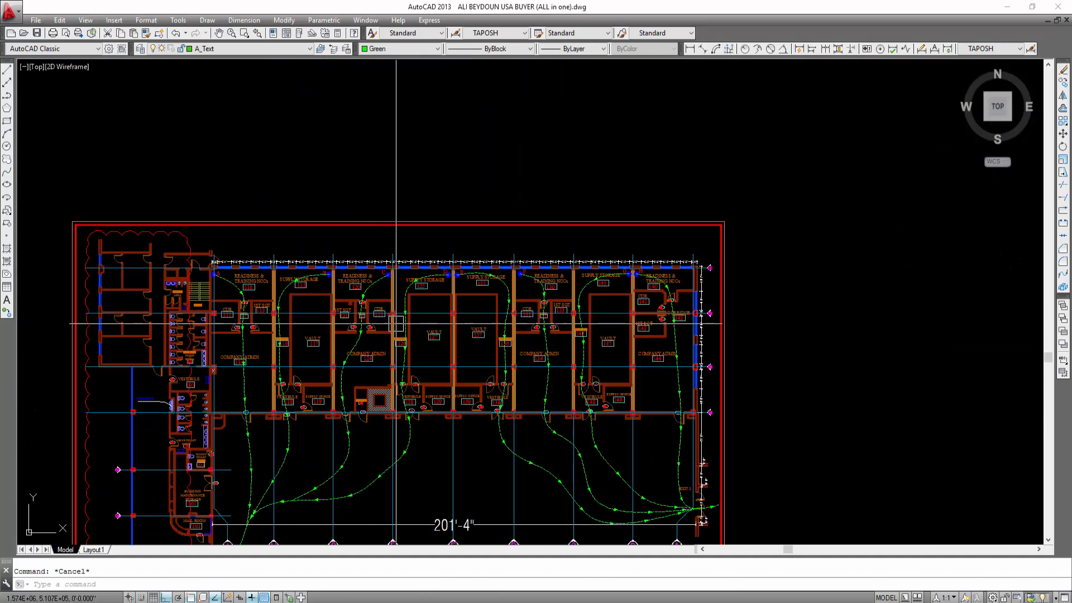
scroll(427, 276, "down", 2)
scroll(426, 277, "up", 6)
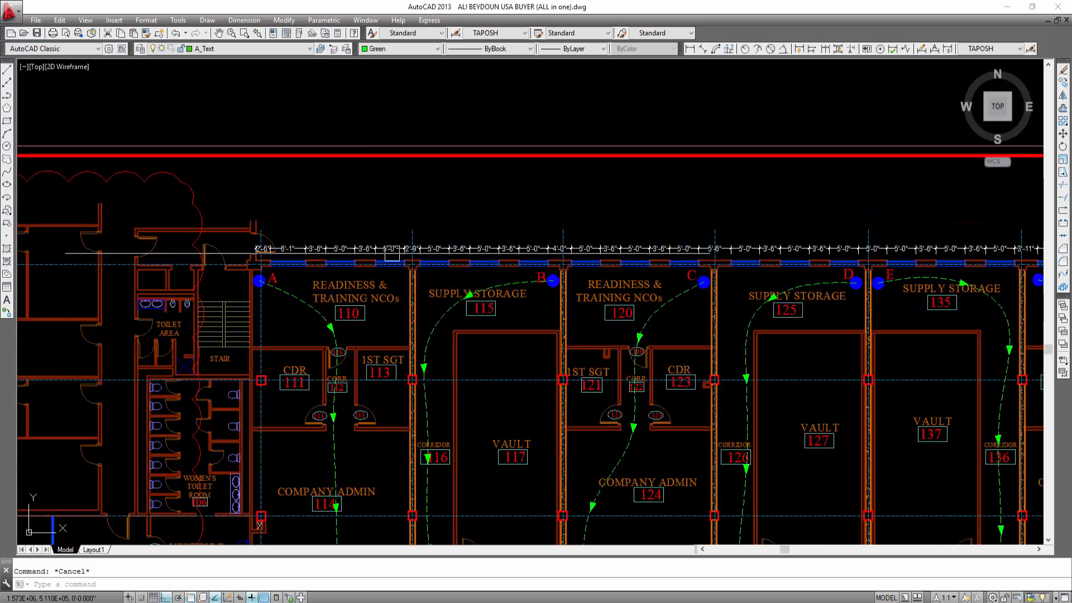
scroll(514, 193, "down", 6)
scroll(348, 331, "down", 2)
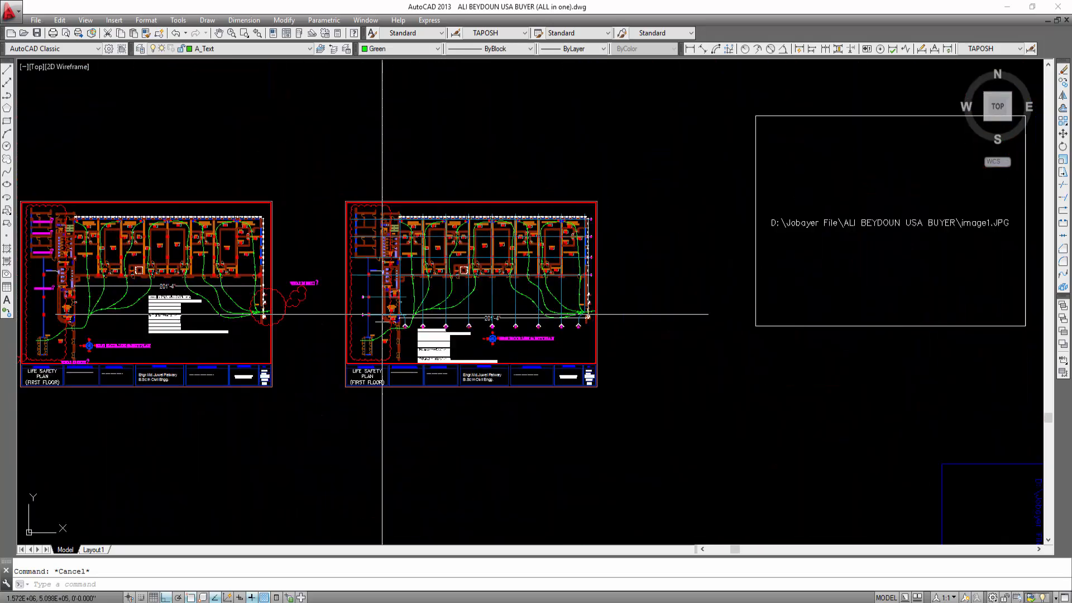
Inspect the plan's Exit 2 side, the annotated sheet copy, and its overall length dimension above the exit travel distance notes
scroll(384, 311, "up", 10)
scroll(513, 304, "down", 8)
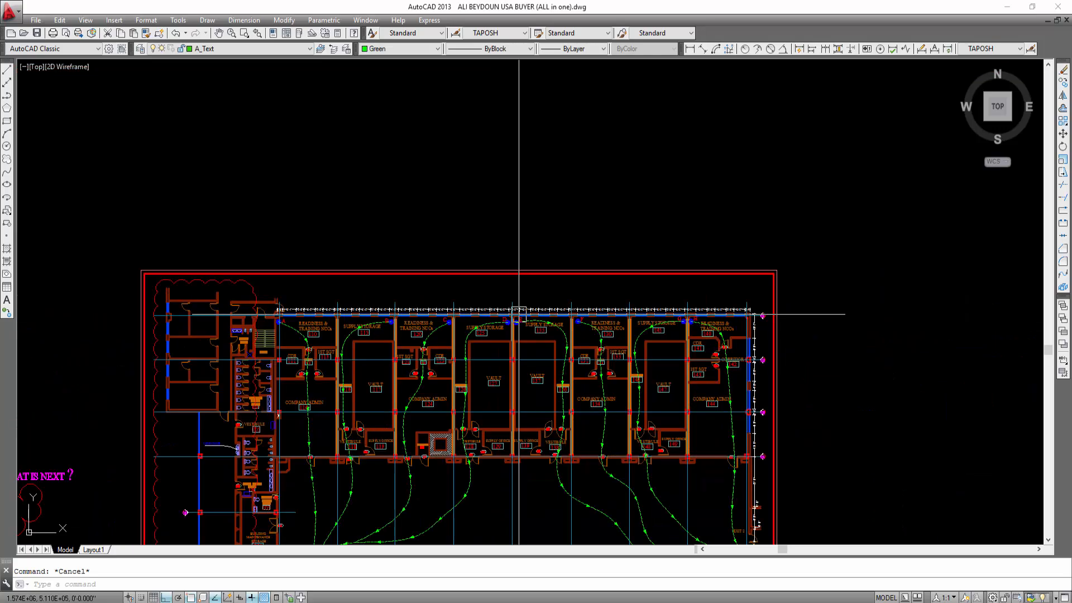
scroll(695, 287, "up", 2)
scroll(501, 406, "up", 7)
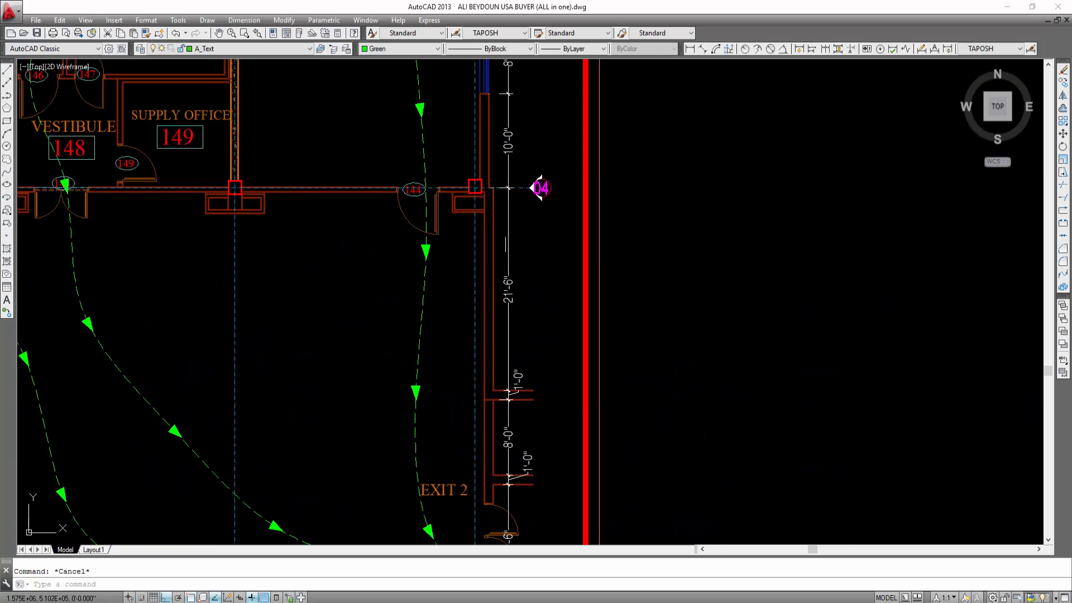
scroll(522, 376, "down", 10)
scroll(455, 330, "up", 6)
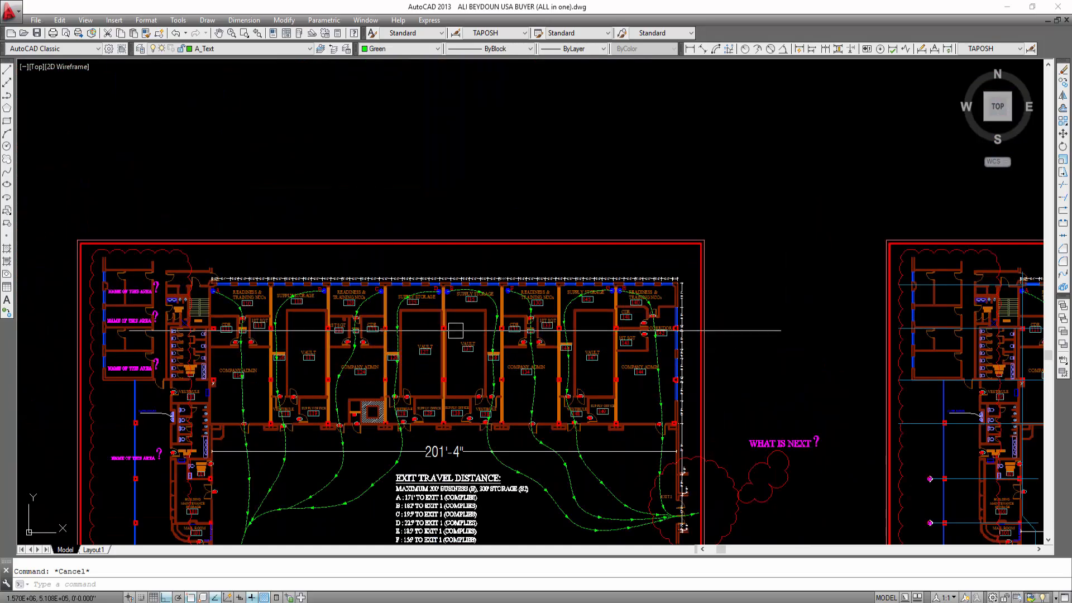
scroll(456, 330, "down", 8)
scroll(454, 443, "up", 12)
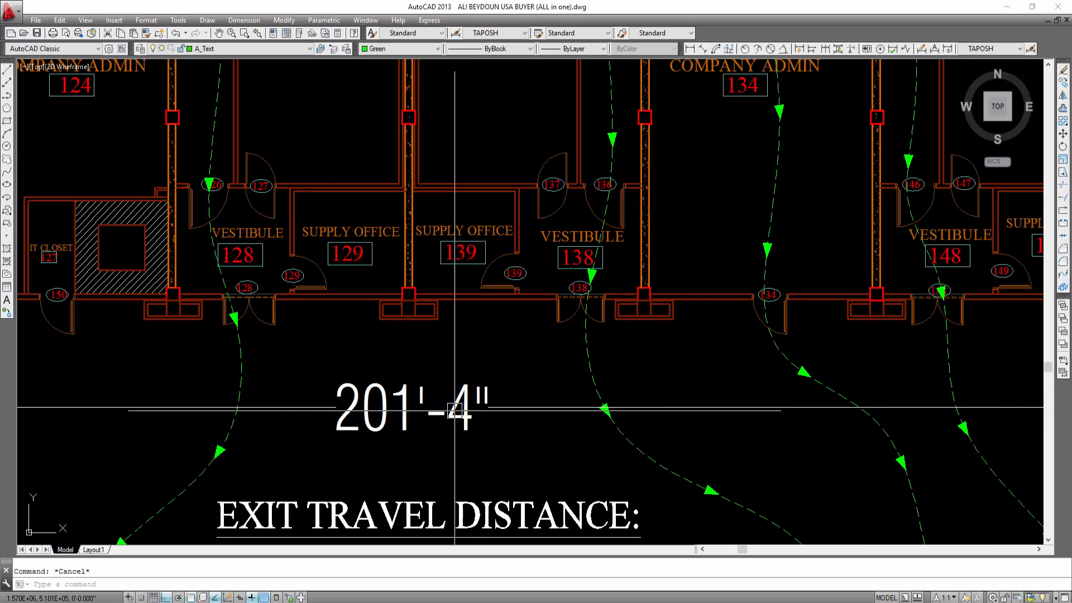
Return to the attached photo and inspect its lower wall along doors 114, 118, 124 and 150
scroll(522, 407, "down", 9)
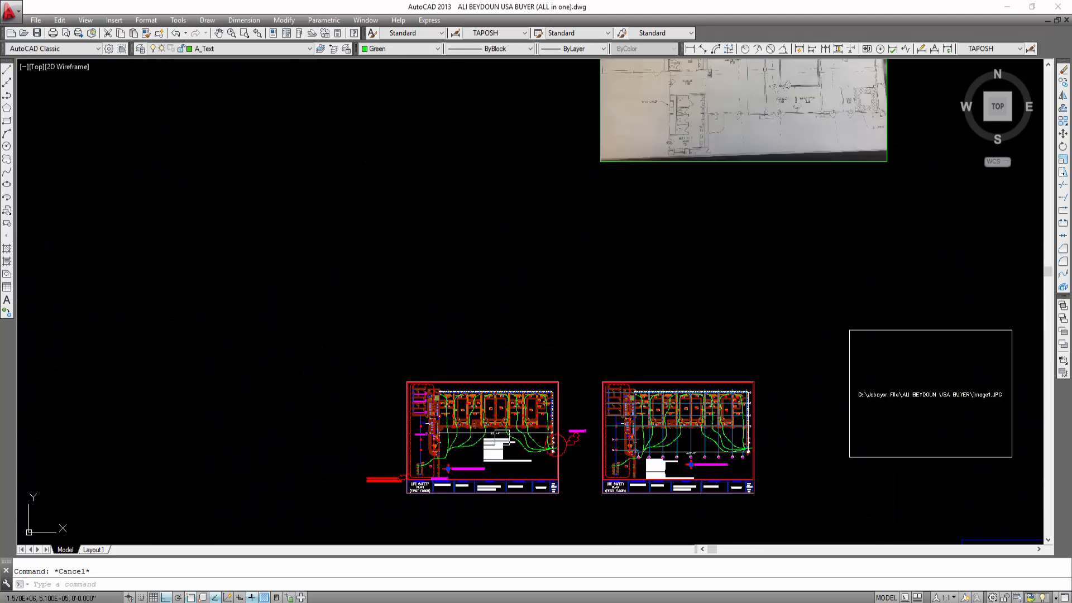
scroll(660, 275, "down", 4)
scroll(467, 383, "up", 12)
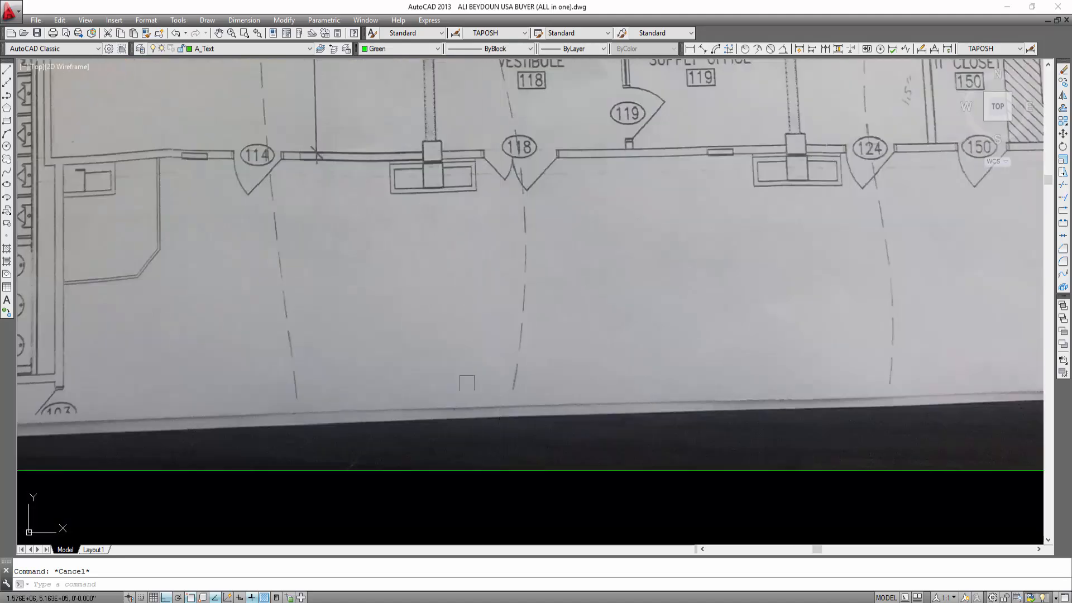
Start attaching a raster image reference and choose the file image1.JPG
scroll(506, 402, "down", 5)
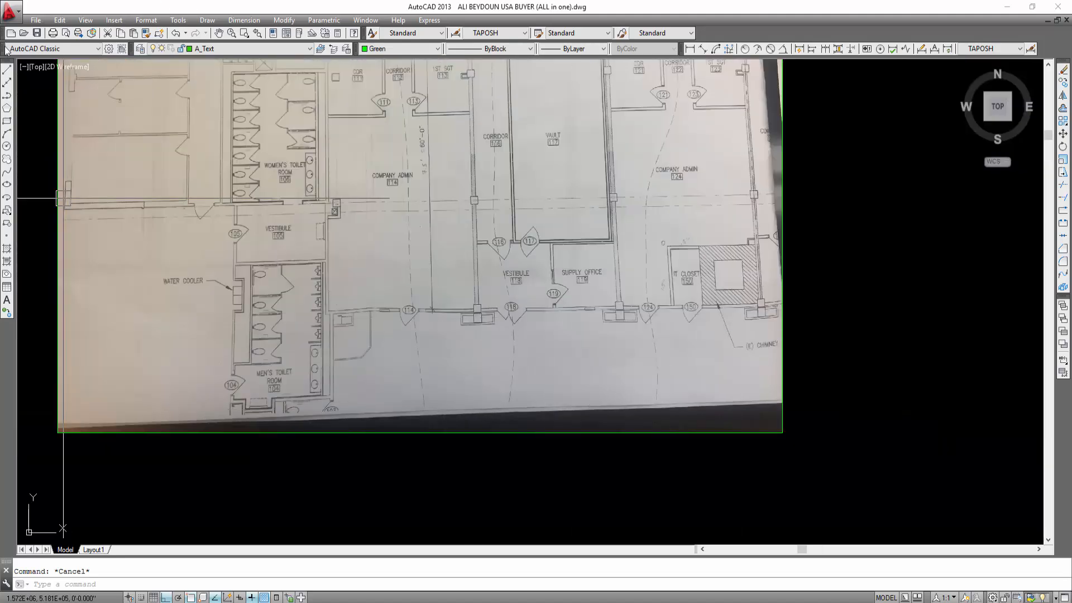
left_click(39, 24)
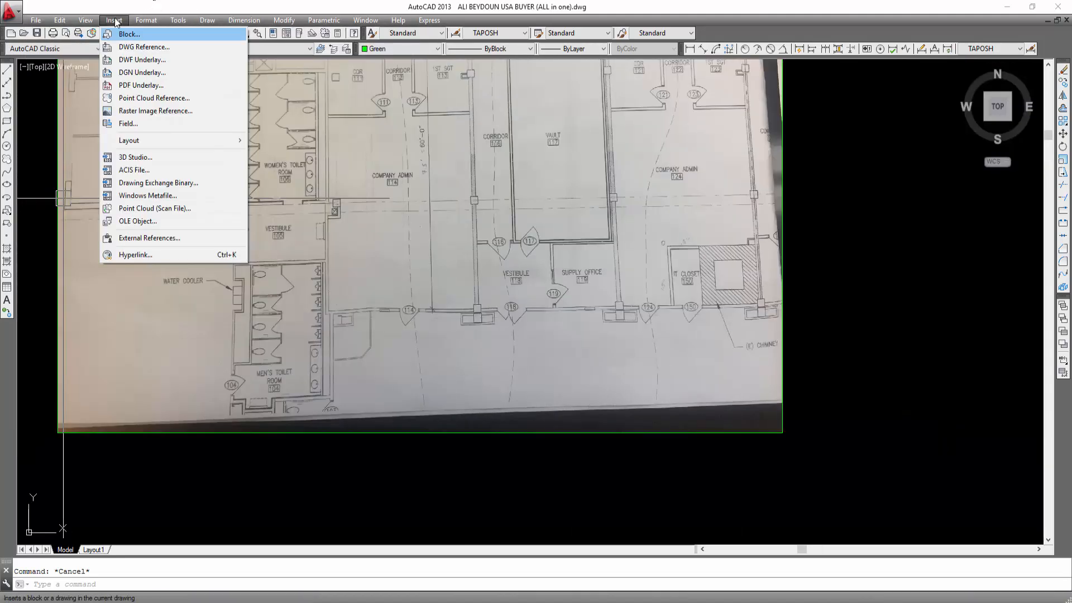
left_click(115, 21)
left_click(115, 22)
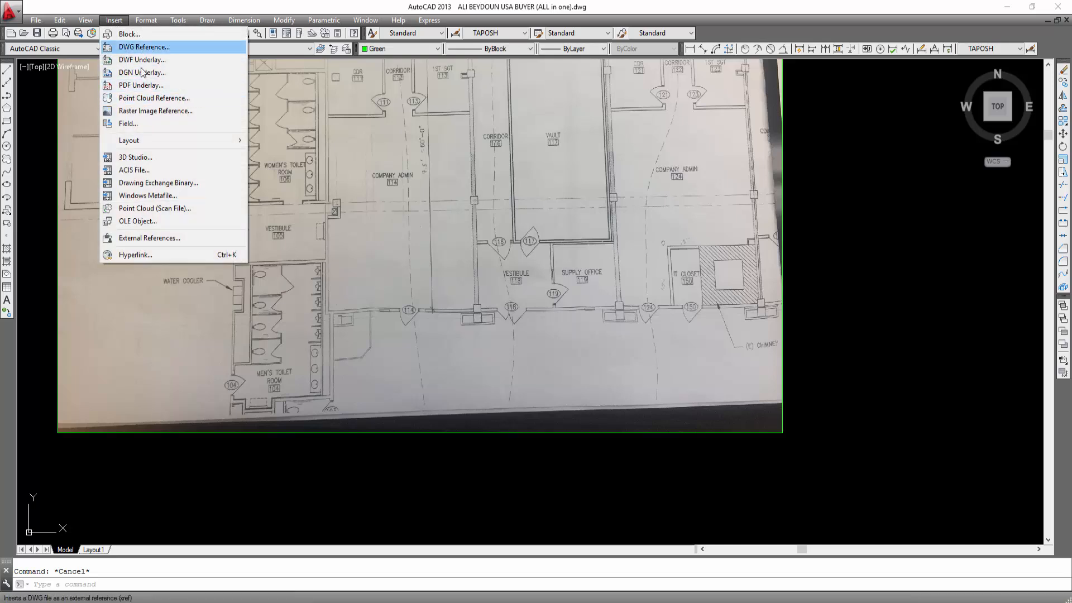
left_click(140, 111)
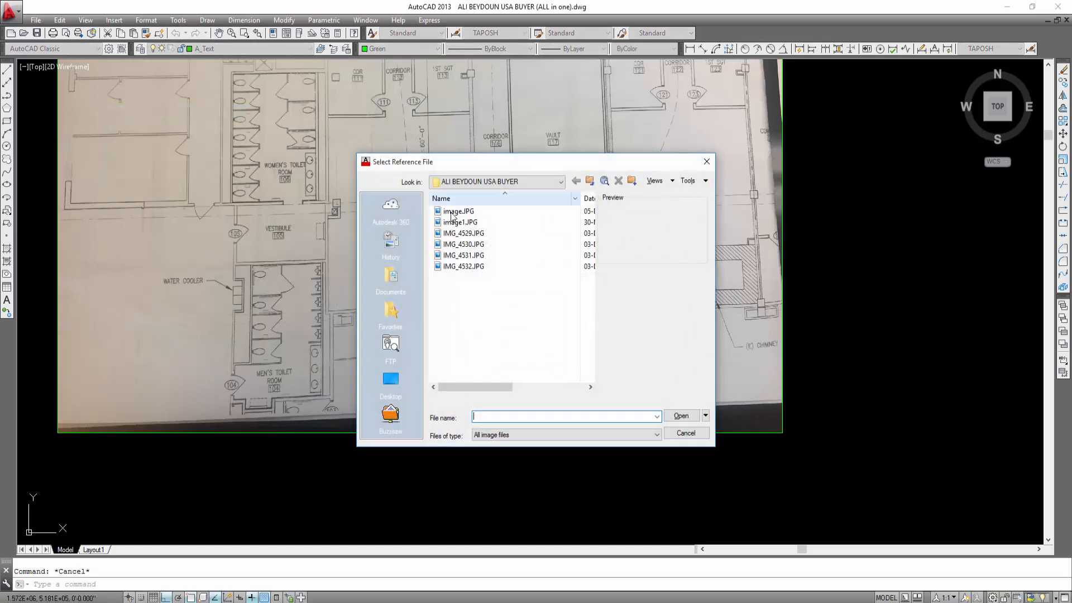
left_click(464, 245)
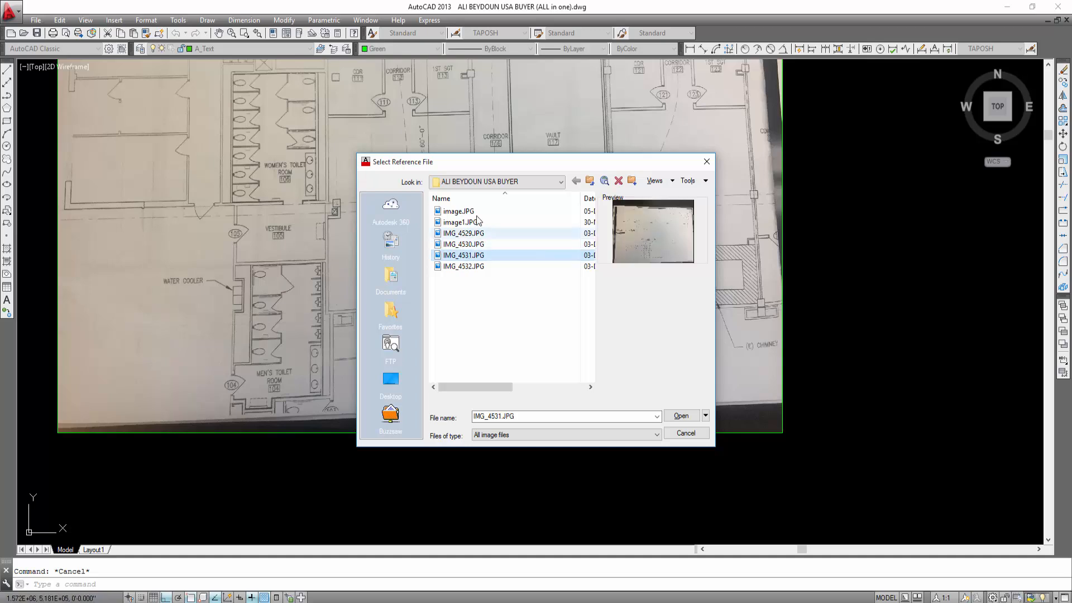
left_click(457, 213)
left_click(470, 224)
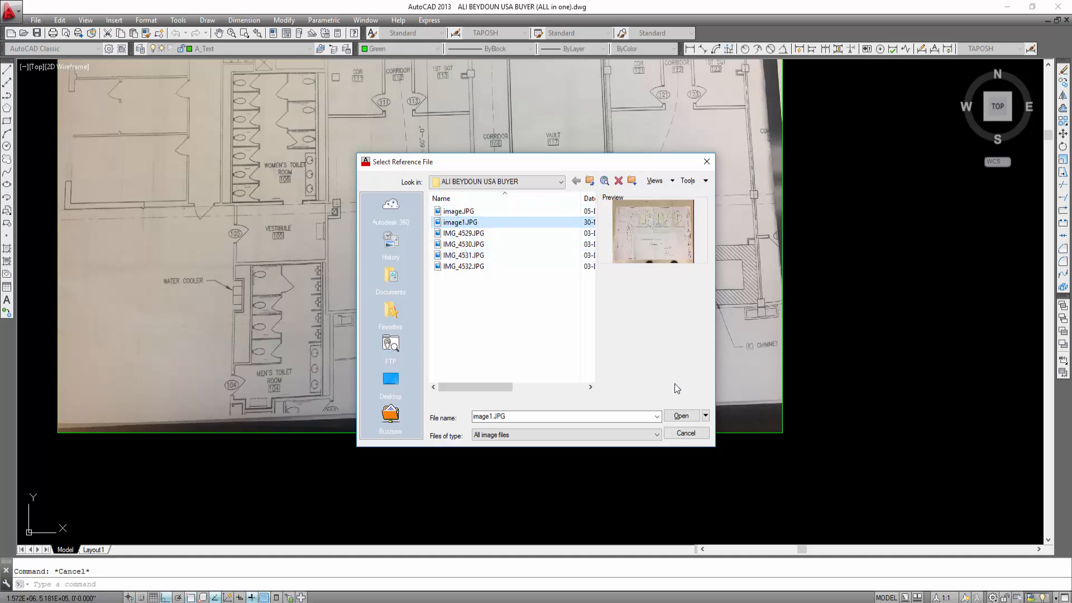
Attach the chosen image and insert it in the empty space between the photographed plan and the drafted plan
left_click(682, 417)
left_click(549, 336)
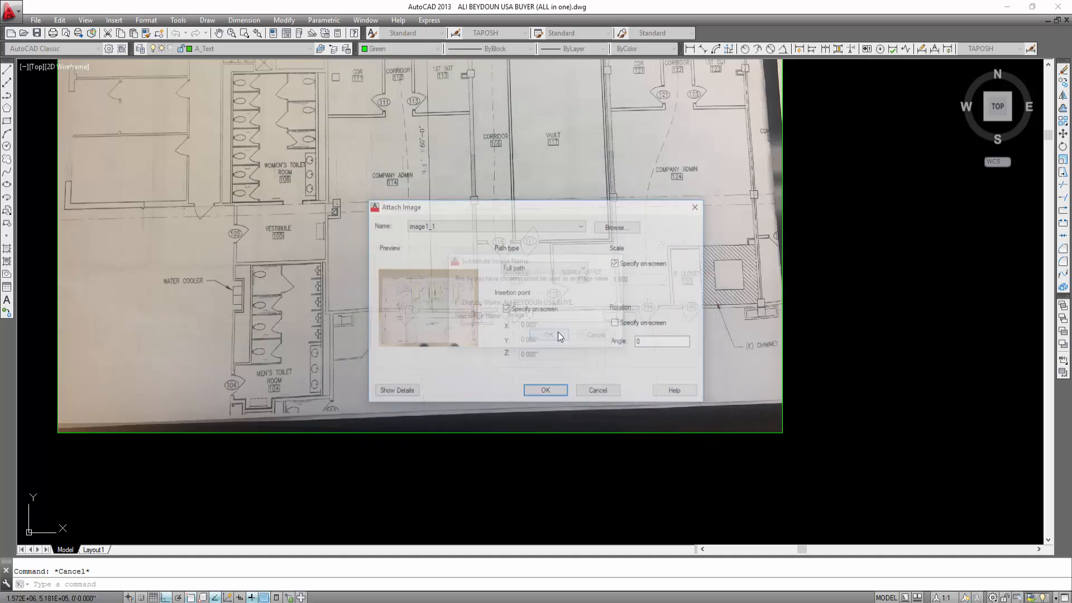
left_click(551, 390)
scroll(349, 323, "down", 8)
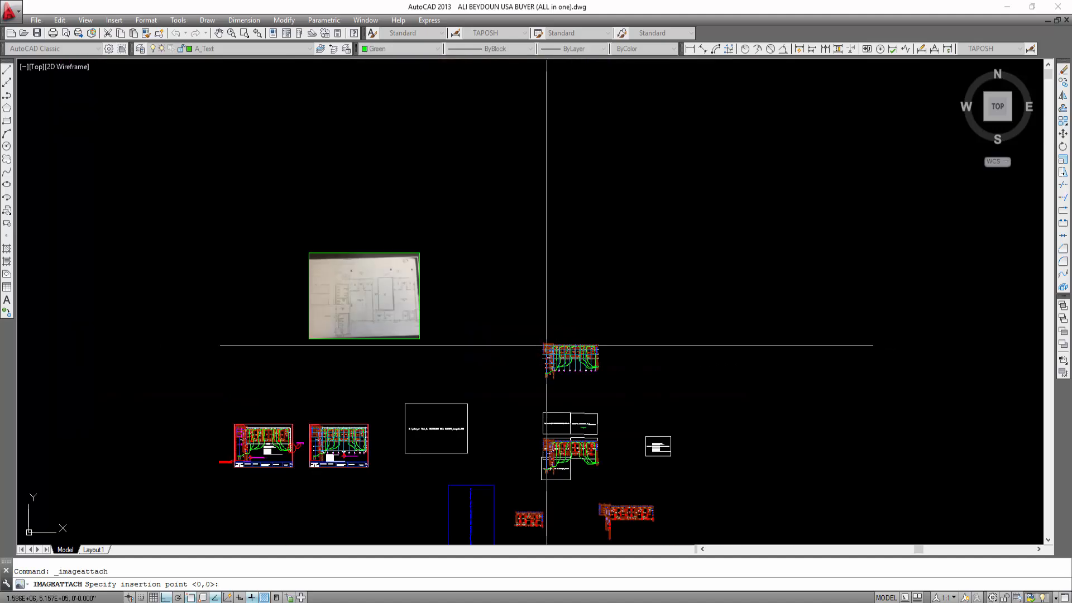
left_click(485, 346)
Examine the attached full-sheet photo's overall length dimension, Exit 2 area, plan title and exit travel distance notes
scroll(692, 252, "up", 15)
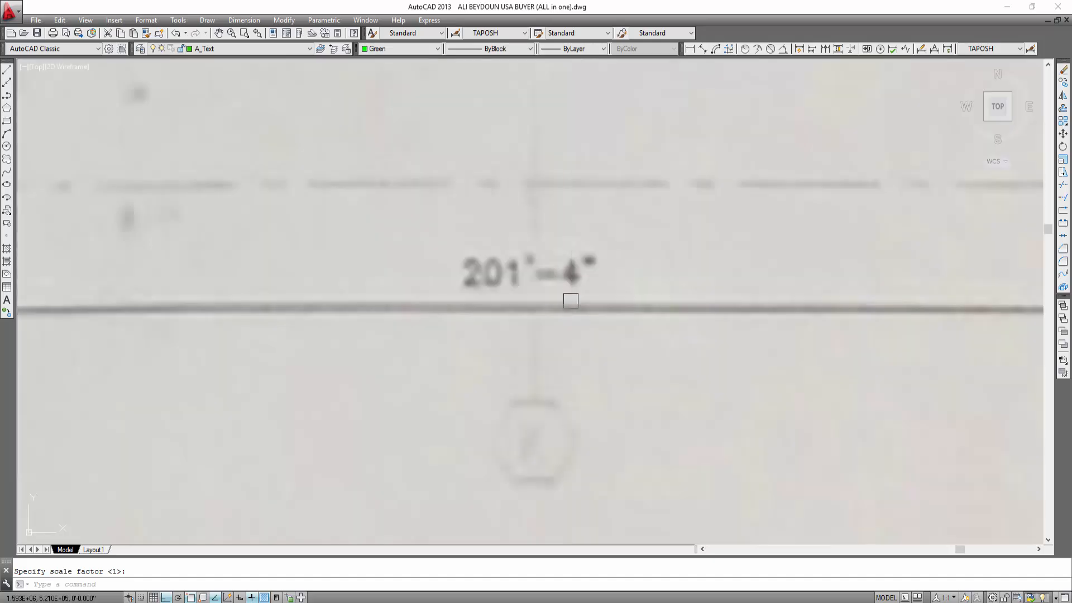
scroll(626, 293, "down", 8)
scroll(626, 294, "down", 8)
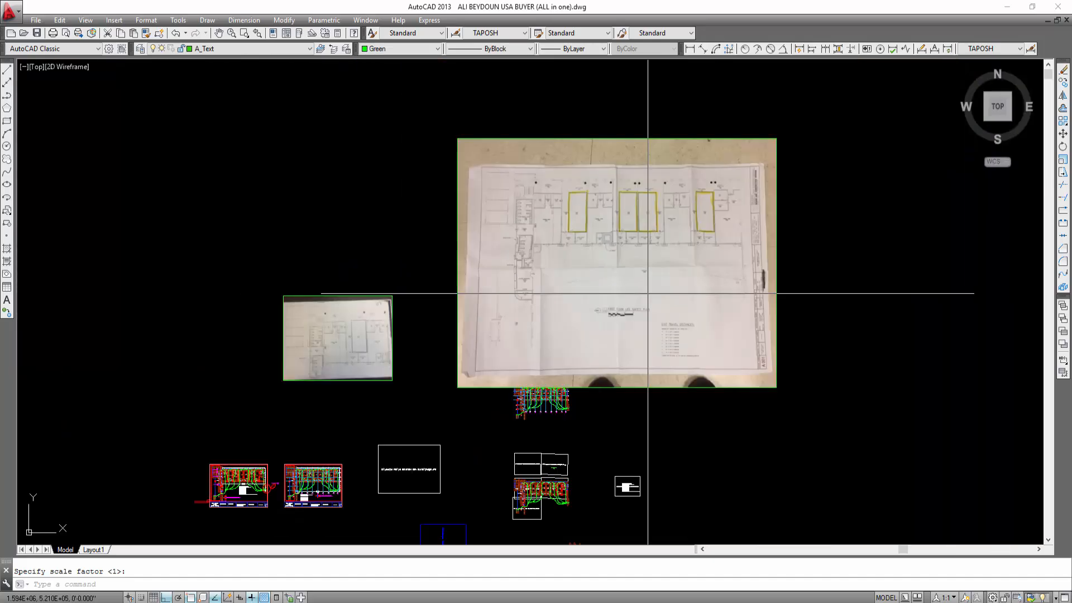
scroll(651, 270, "up", 6)
scroll(782, 296, "up", 3)
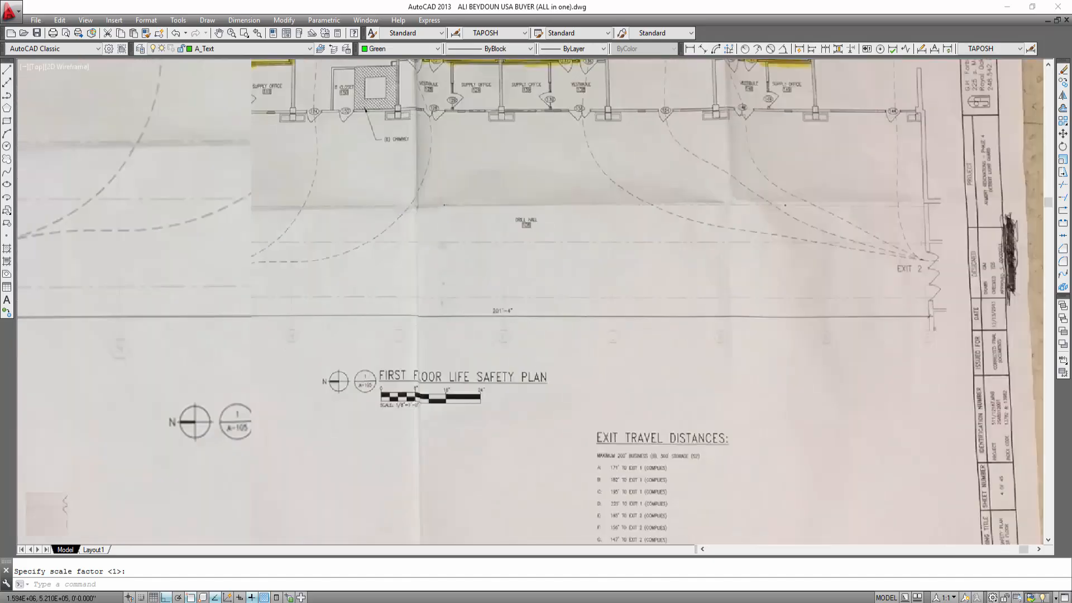
scroll(782, 295, "down", 6)
scroll(779, 299, "up", 6)
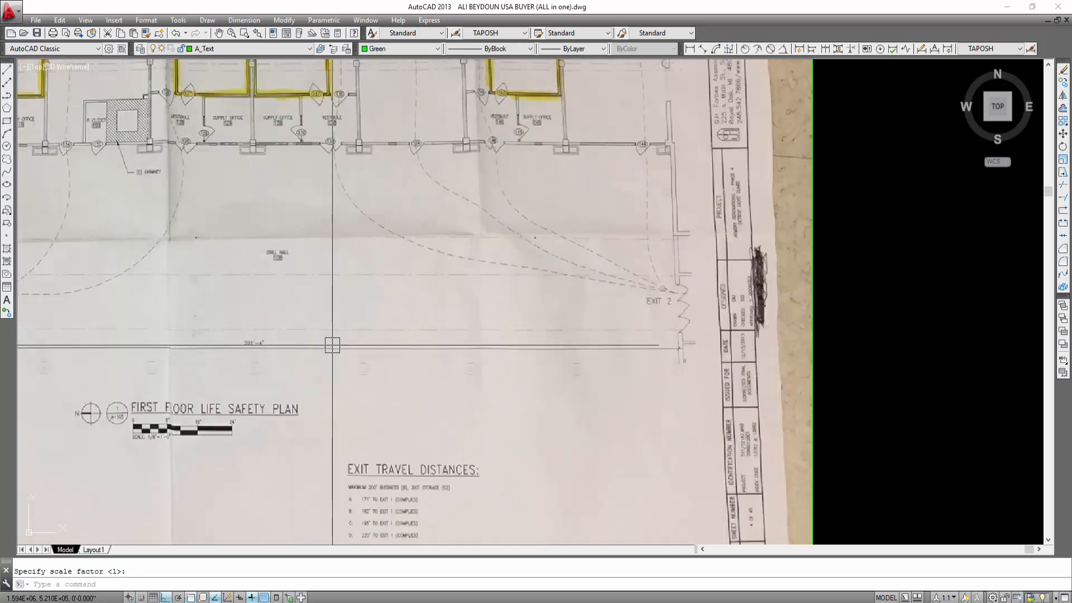
scroll(332, 345, "down", 6)
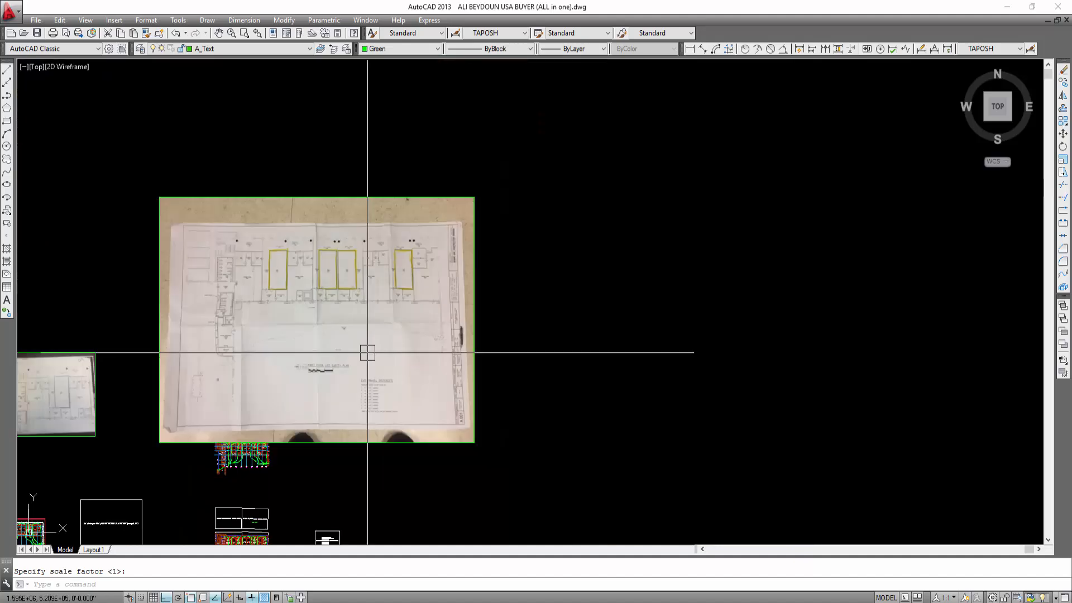
scroll(367, 354, "up", 5)
scroll(334, 292, "down", 4)
Return to the photographed plan numbered 2 and inspect the area from Company Admin 114 to Company Admin 124
scroll(312, 324, "up", 5)
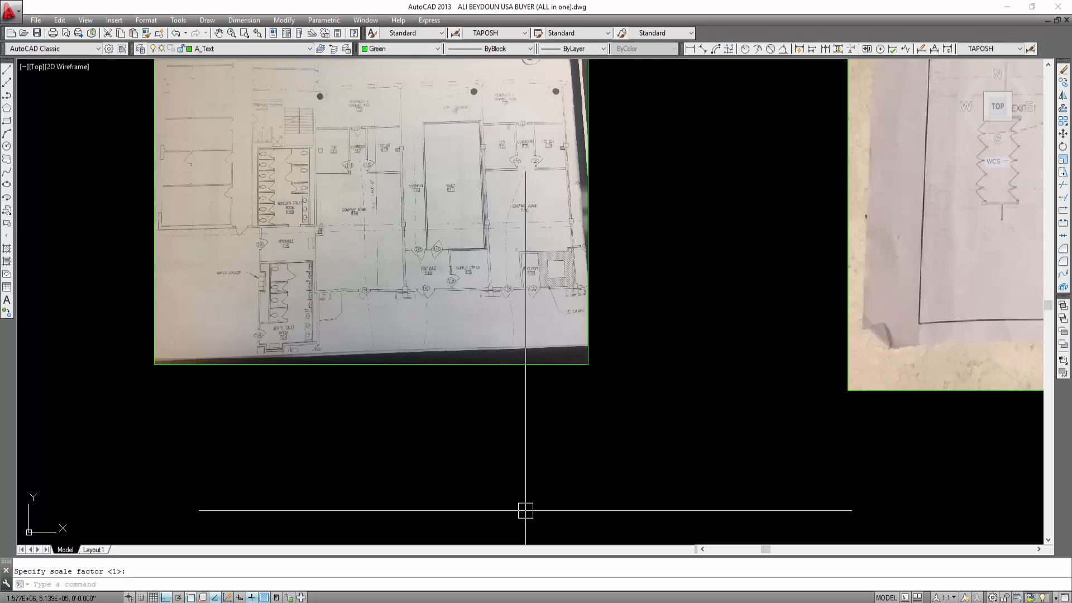
scroll(416, 263, "up", 6)
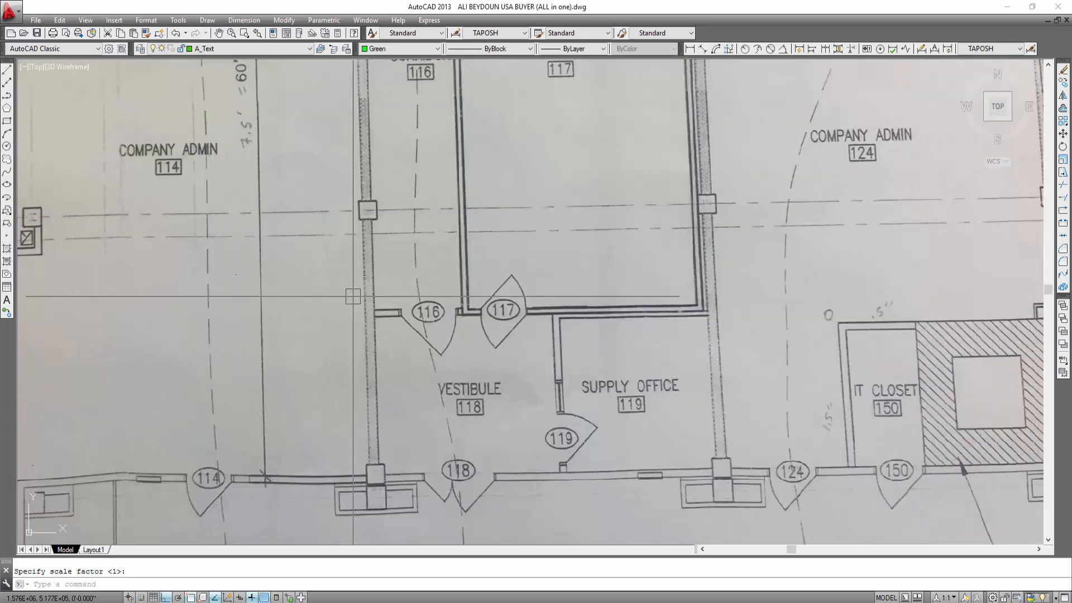
scroll(400, 368, "down", 4)
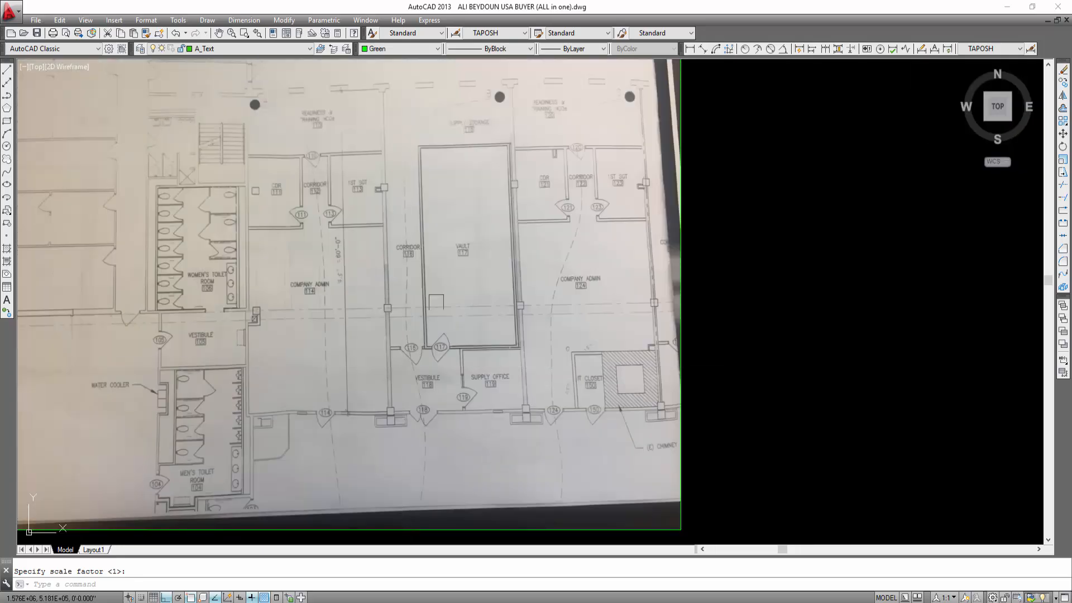
key("Escape")
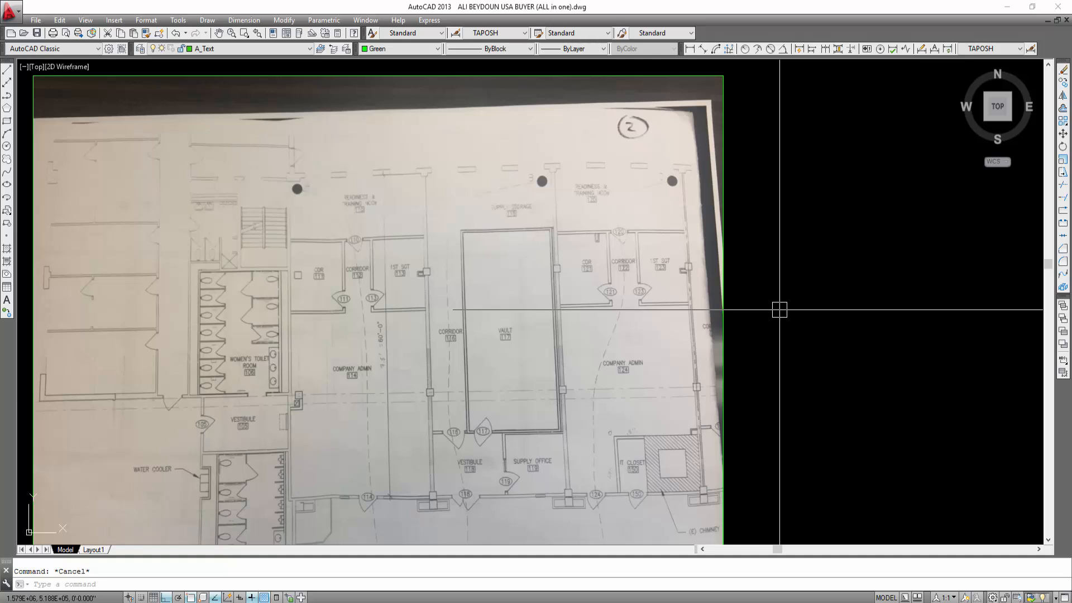
scroll(599, 376, "down", 3)
scroll(634, 373, "up", 3)
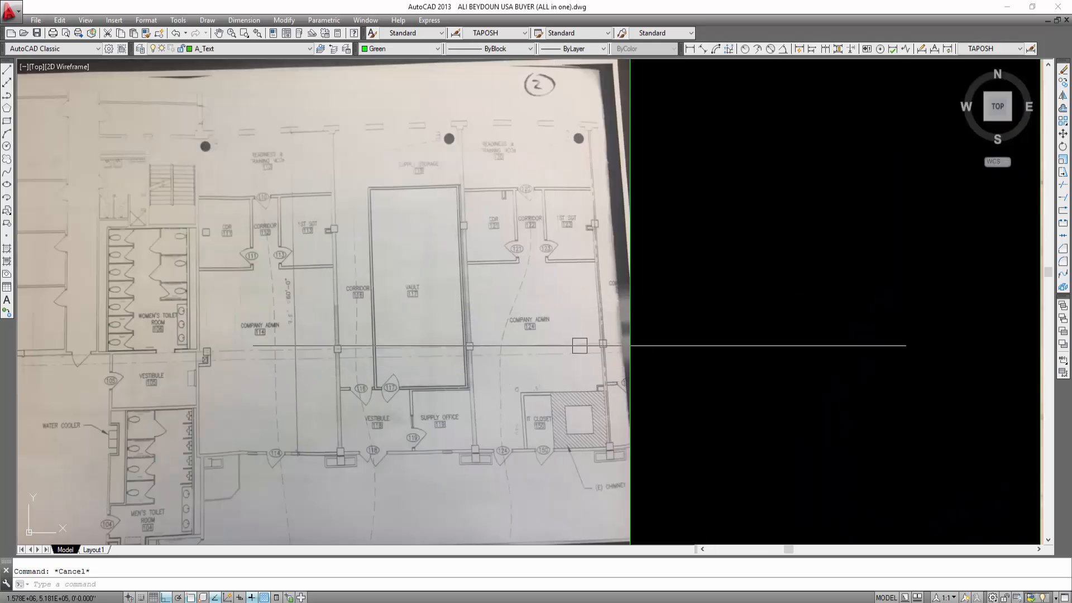
type("l")
key("Return")
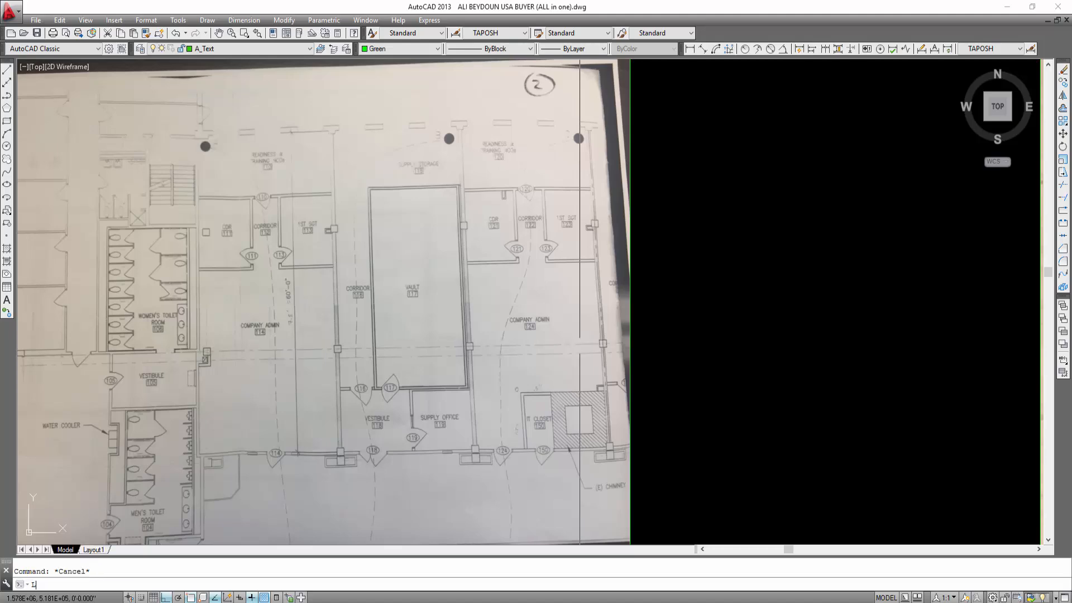
scroll(735, 342, "up", 2)
scroll(462, 392, "up", 6)
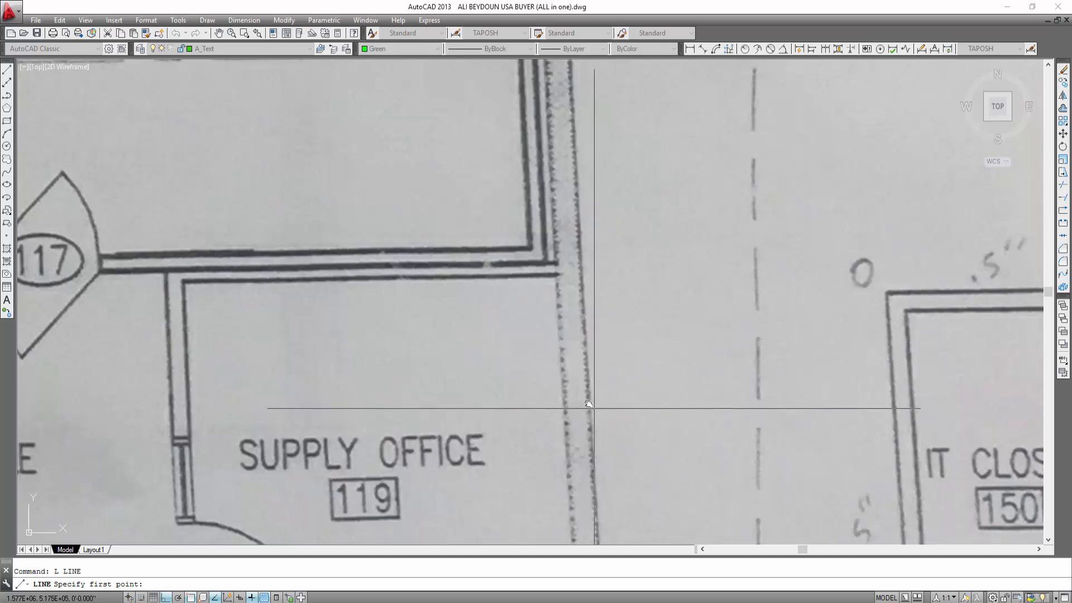
middle_click_drag(592, 407, 503, 355)
key("Escape")
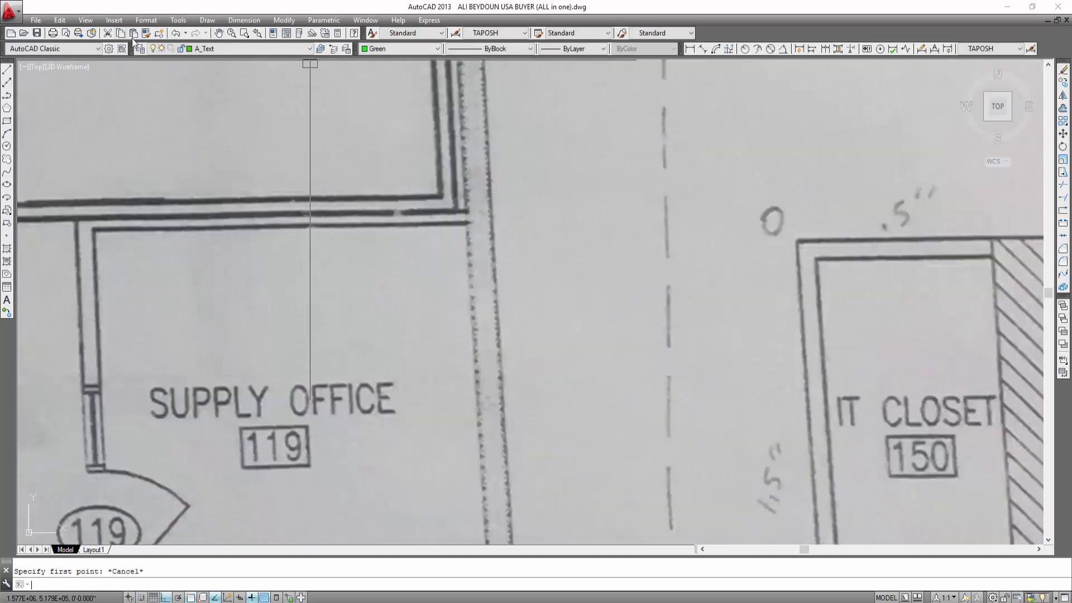
left_click(218, 33)
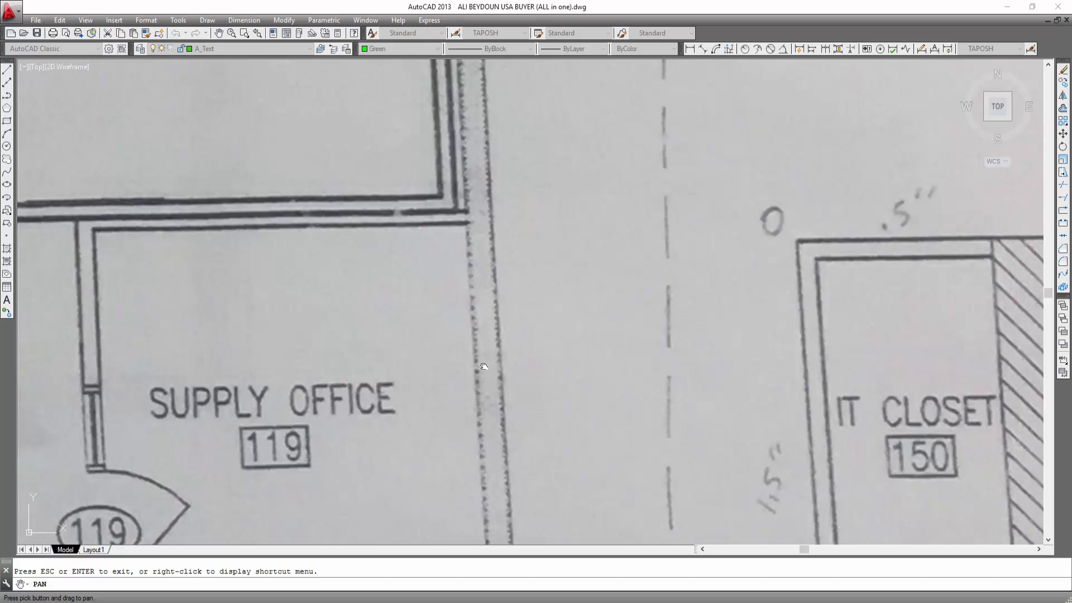
key("Escape")
Draw a horizontal line 10 inches long in the empty space beside the photographed plan
scroll(479, 364, "down", 3)
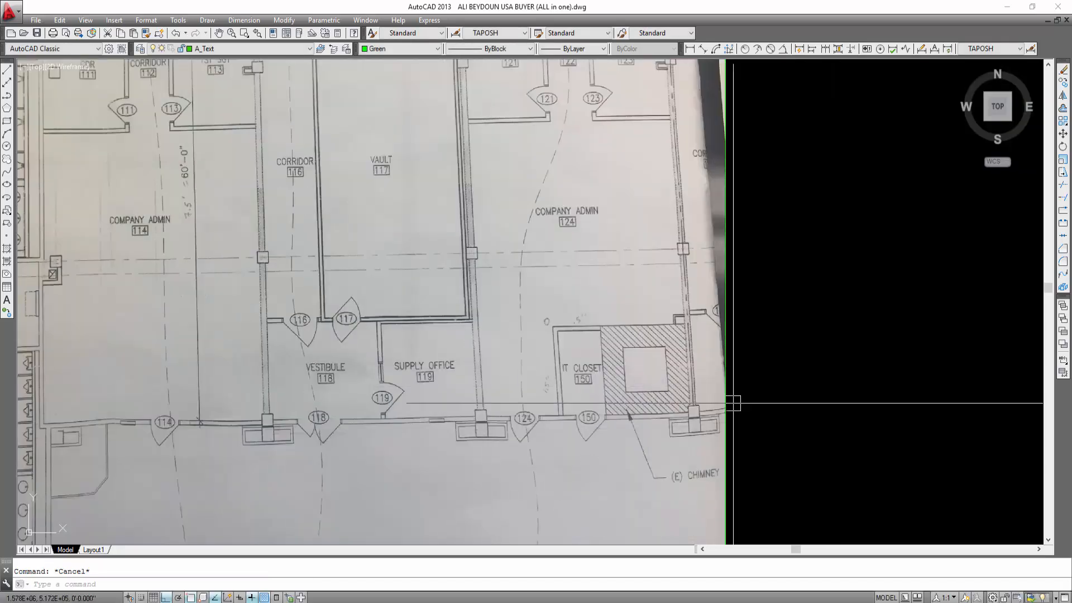
scroll(733, 403, "up", 2)
middle_click_drag(162, 333, 389, 369)
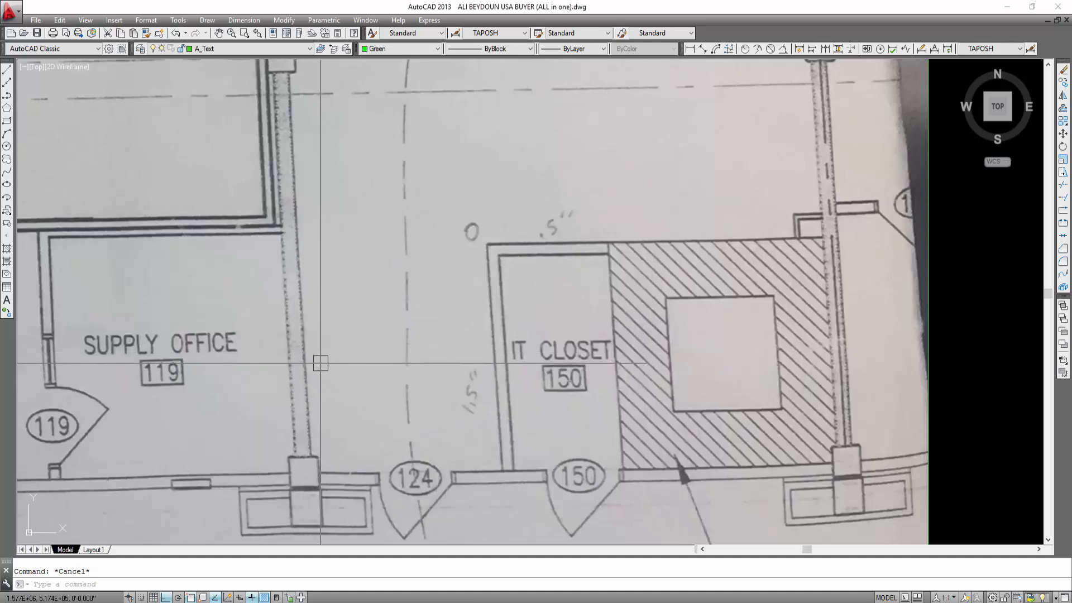
type("l")
key("Return")
scroll(277, 364, "up", 3)
scroll(265, 361, "down", 3)
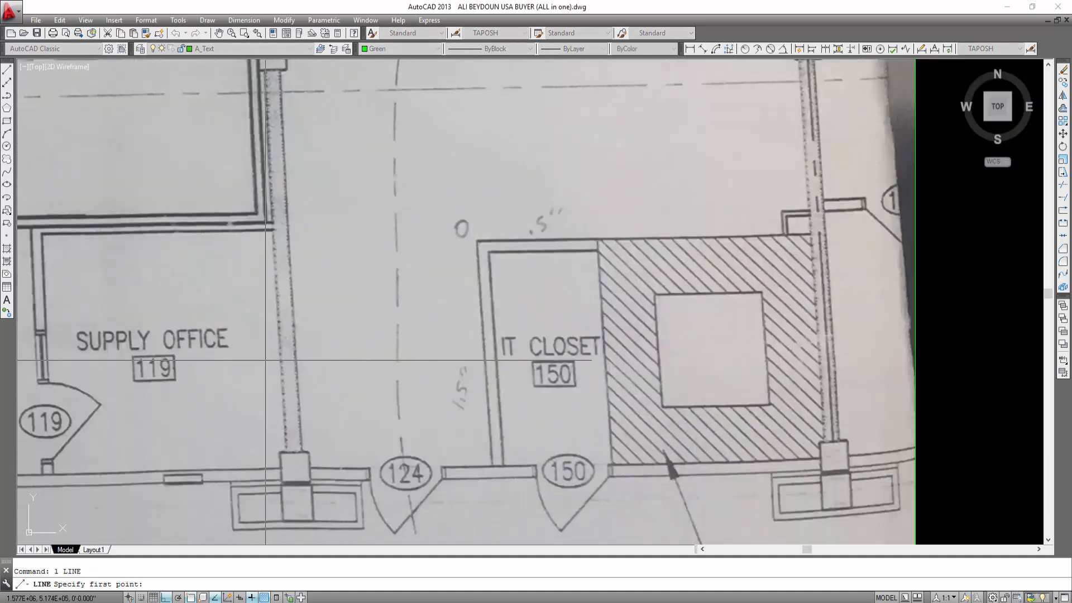
scroll(265, 361, "down", 4)
left_click(433, 371)
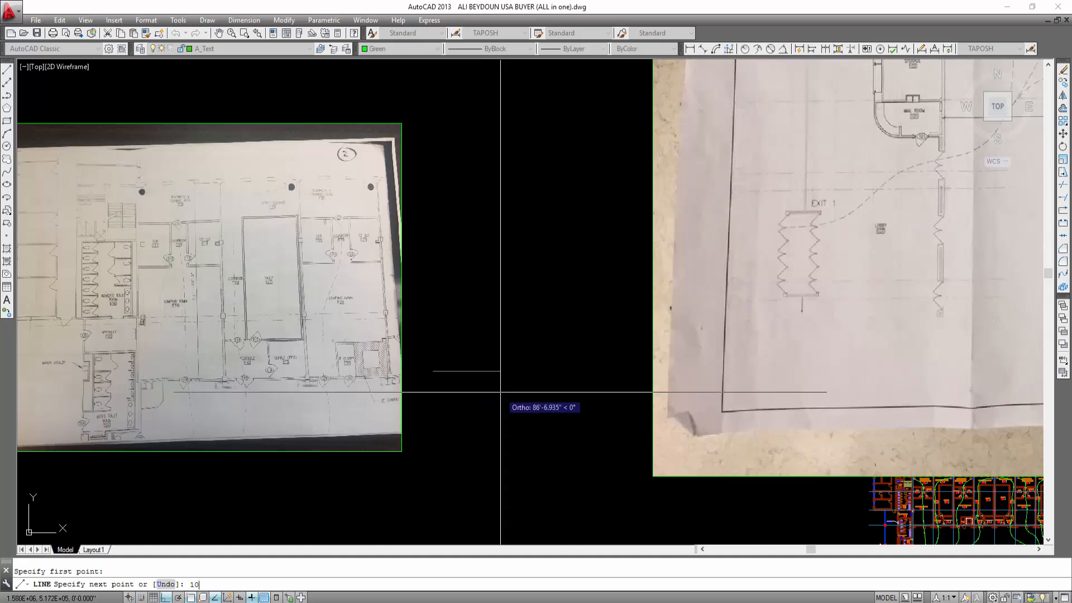
type("10")
key("Return")
key("Return")
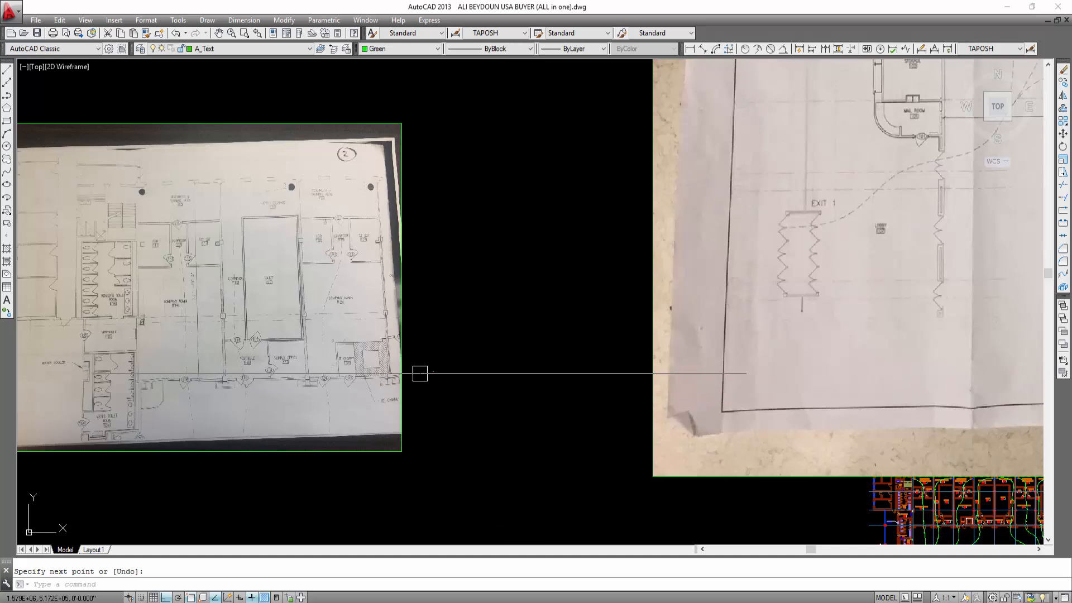
Move the short line by its left endpoint, with Ortho off, onto the wall just above the column between Supply Office 119 and door 124
scroll(430, 371, "up", 6)
scroll(447, 282, "up", 8)
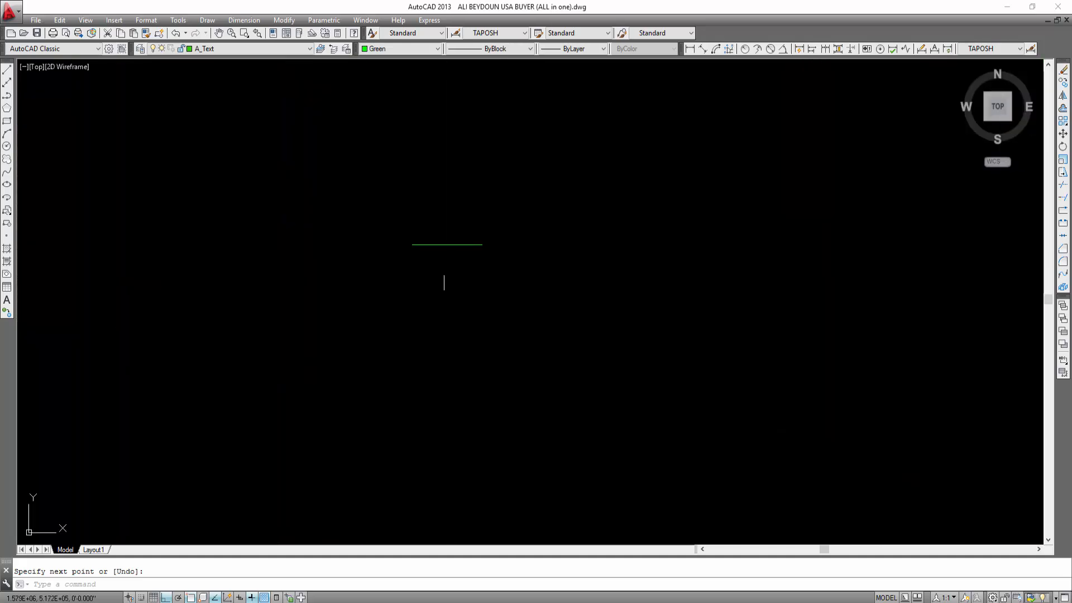
left_click(570, 167)
left_click(478, 224)
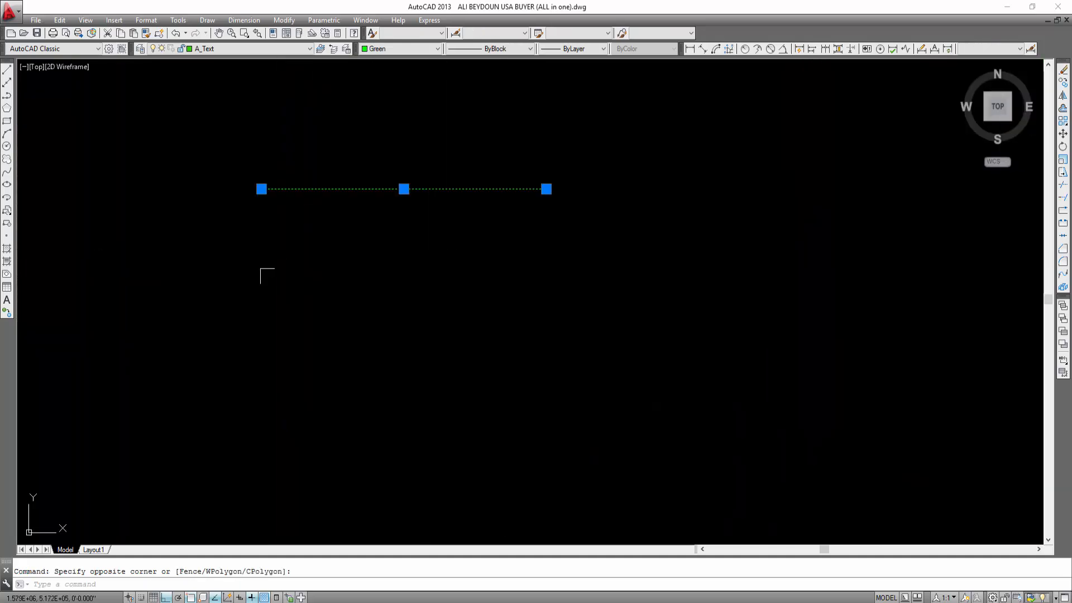
type("m")
key("Return")
left_click(261, 189)
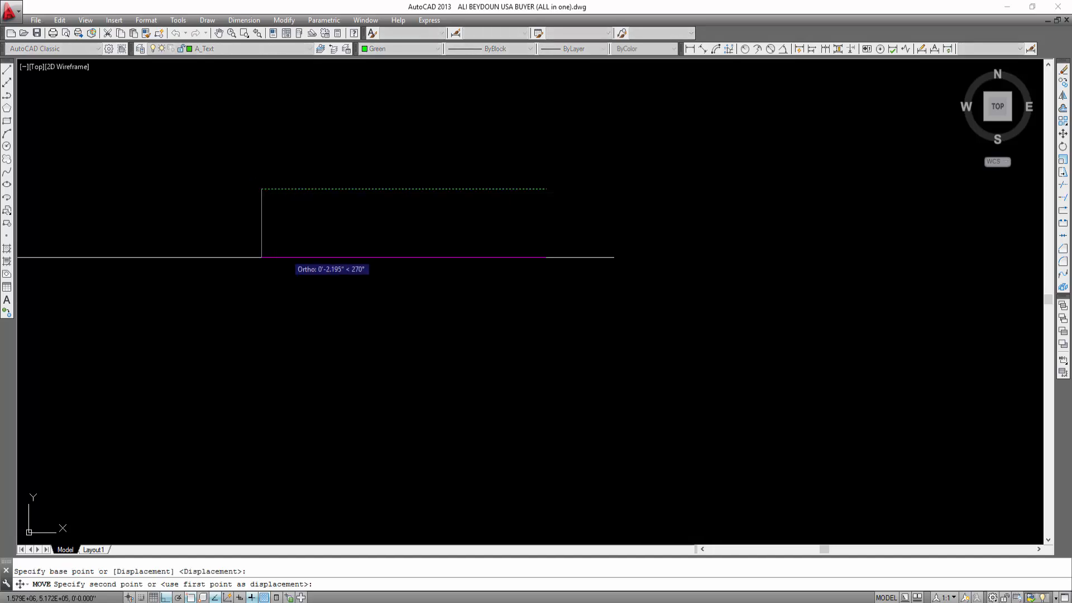
key("F8")
scroll(335, 294, "down", 4)
scroll(498, 290, "down", 4)
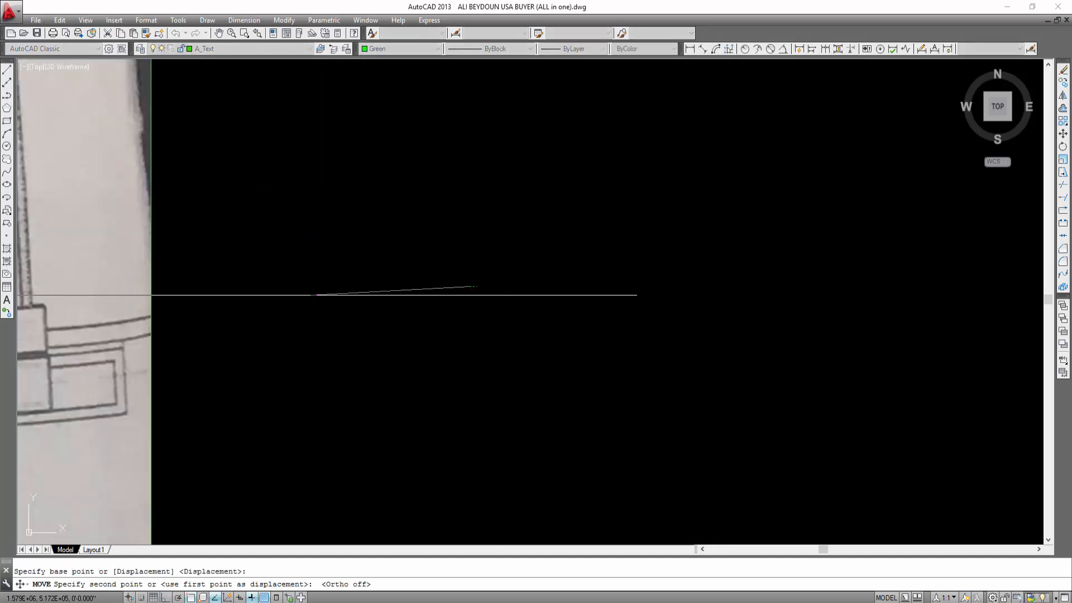
middle_click_drag(112, 332, 594, 296)
scroll(595, 296, "down", 2)
scroll(167, 307, "up", 2)
scroll(201, 299, "up", 8)
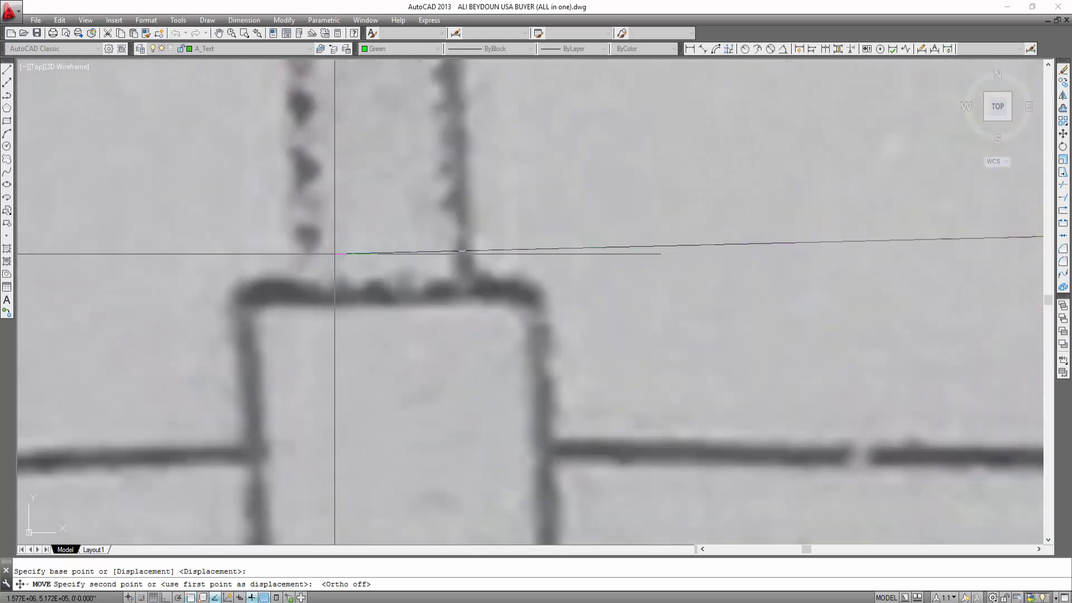
scroll(327, 249, "down", 4)
scroll(313, 246, "up", 4)
left_click(312, 248)
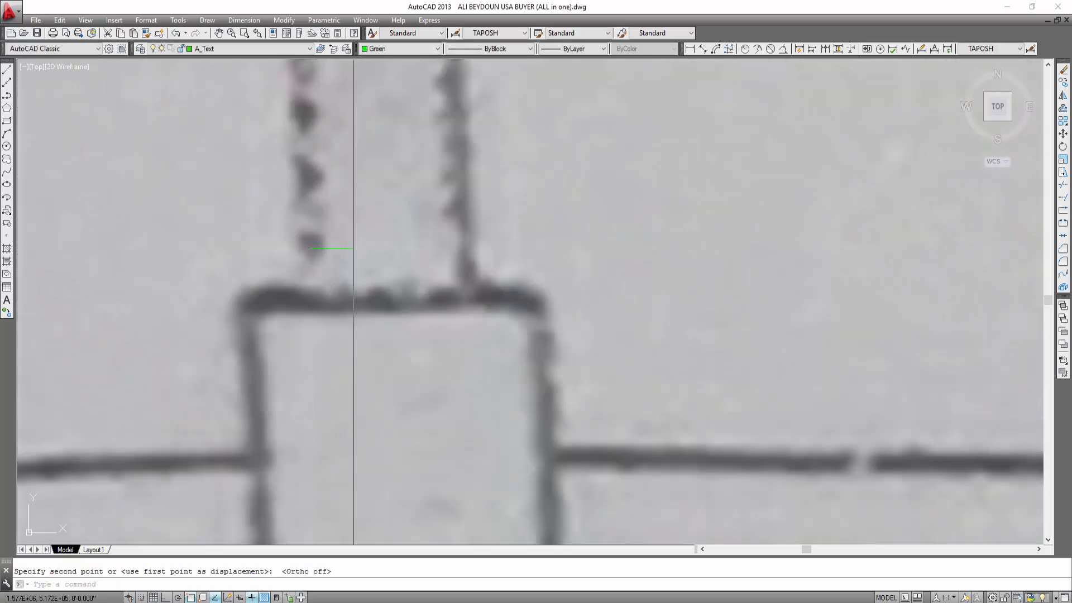
scroll(385, 270, "down", 8)
key("Escape")
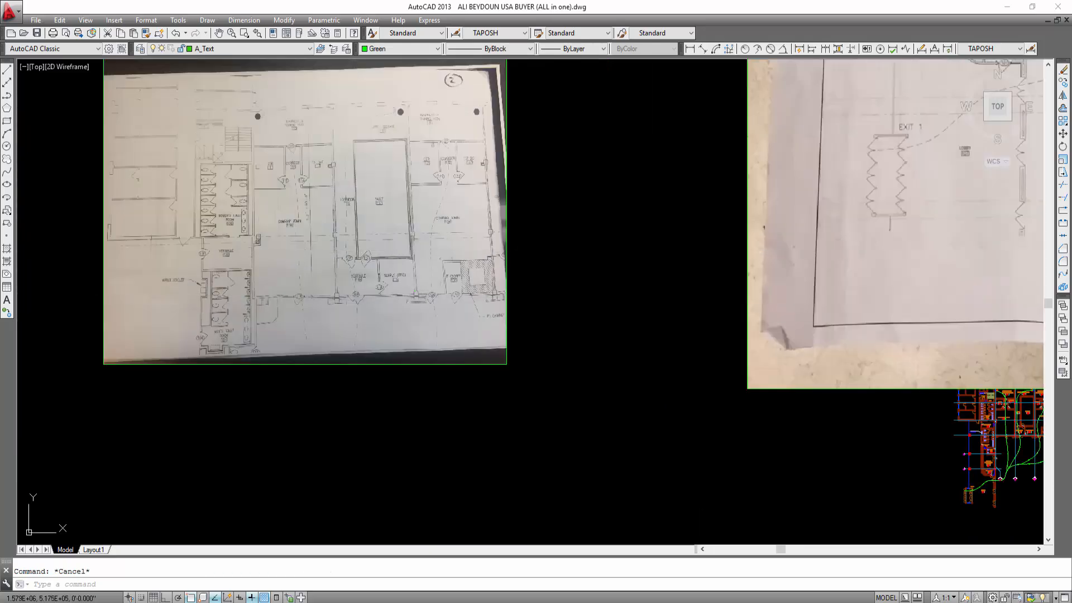
Scale photographed plan 2 by reference about the short line's left endpoint, with Ortho on, matching the wall thickness above the column to the line's length
middle_click_drag(560, 272, 569, 316)
type("sc")
key("Return")
left_click(574, 191)
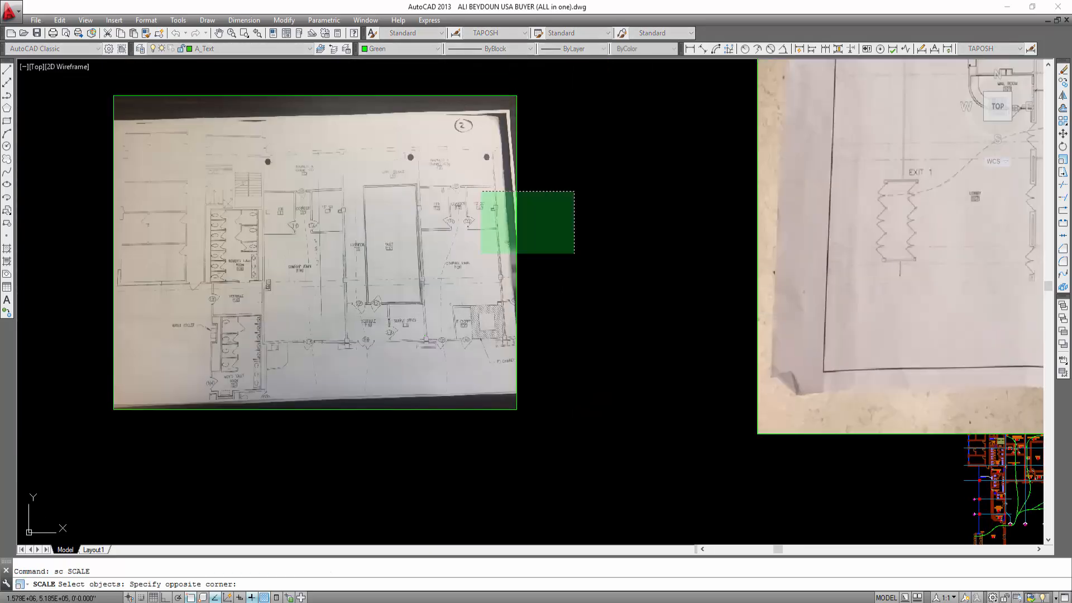
left_click(68, 310)
key("Return")
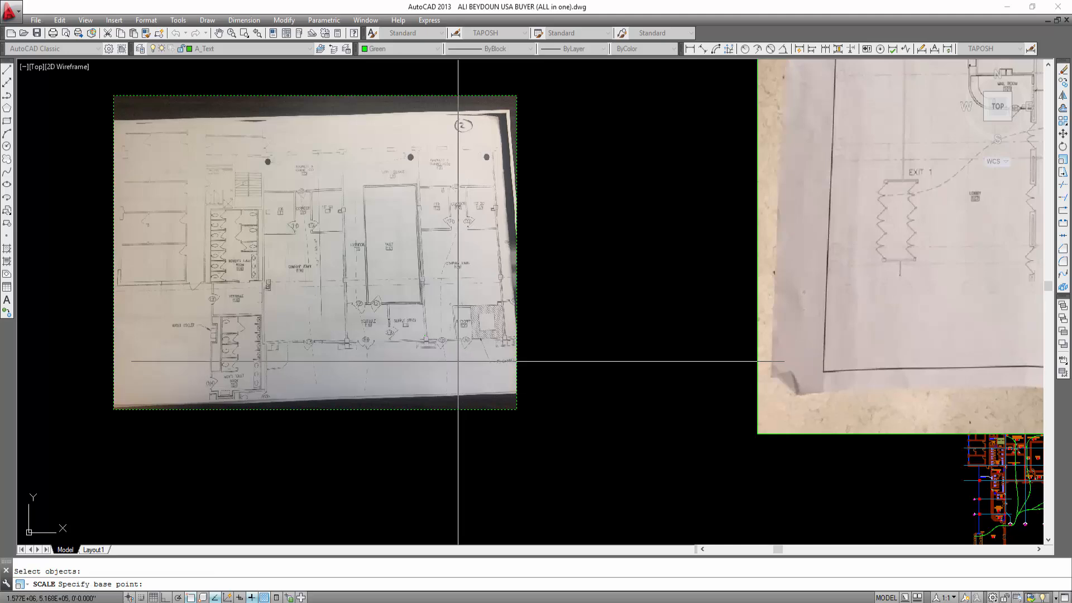
scroll(385, 290, "up", 10)
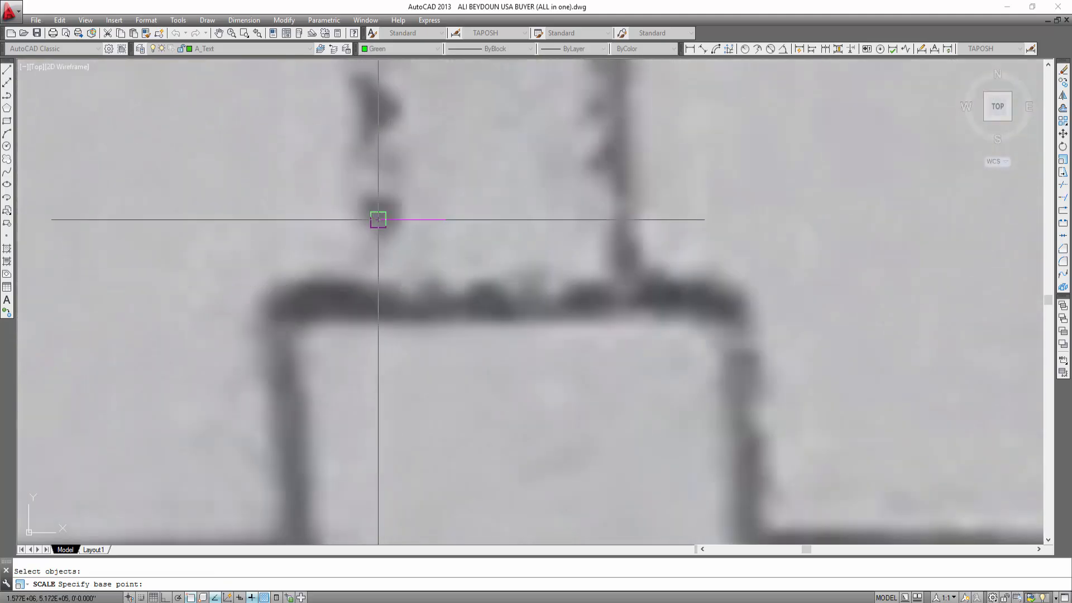
left_click(378, 220)
type("r")
key("Return")
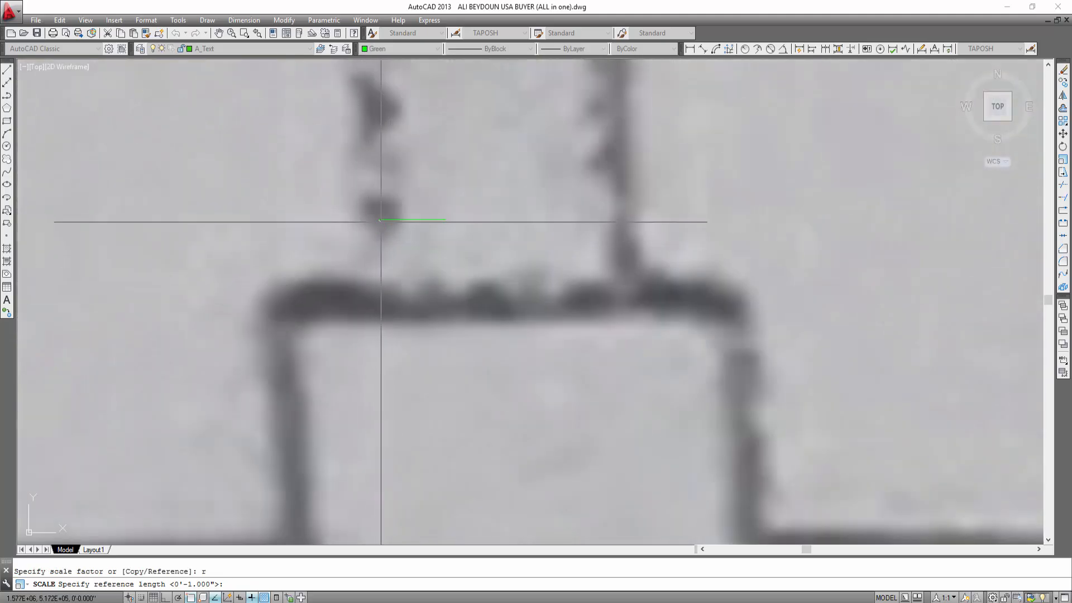
left_click(379, 220)
key("F8")
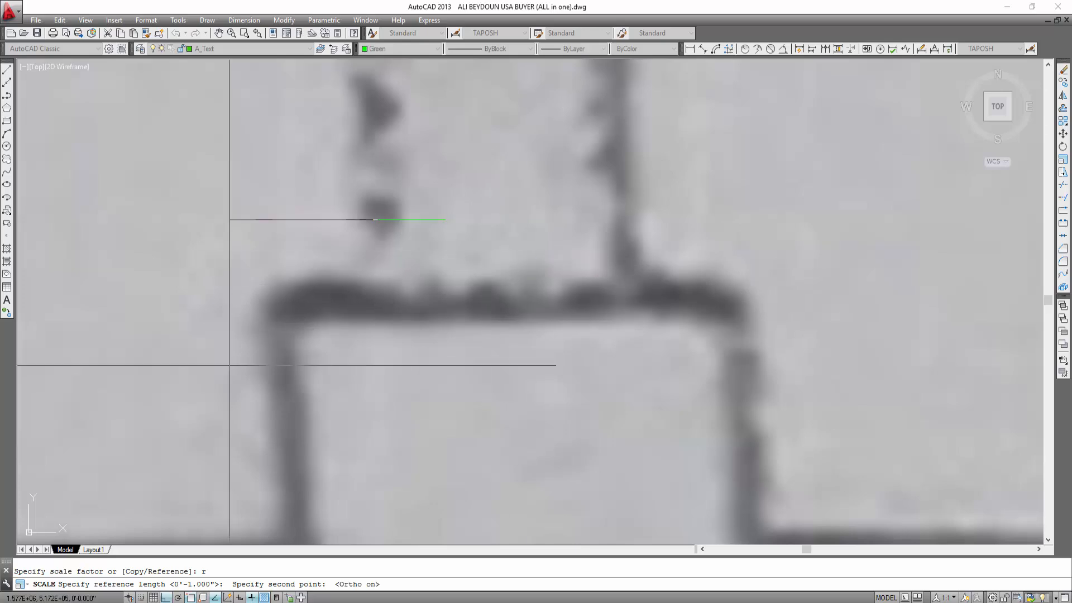
left_click(630, 211)
scroll(445, 219, "down", 4)
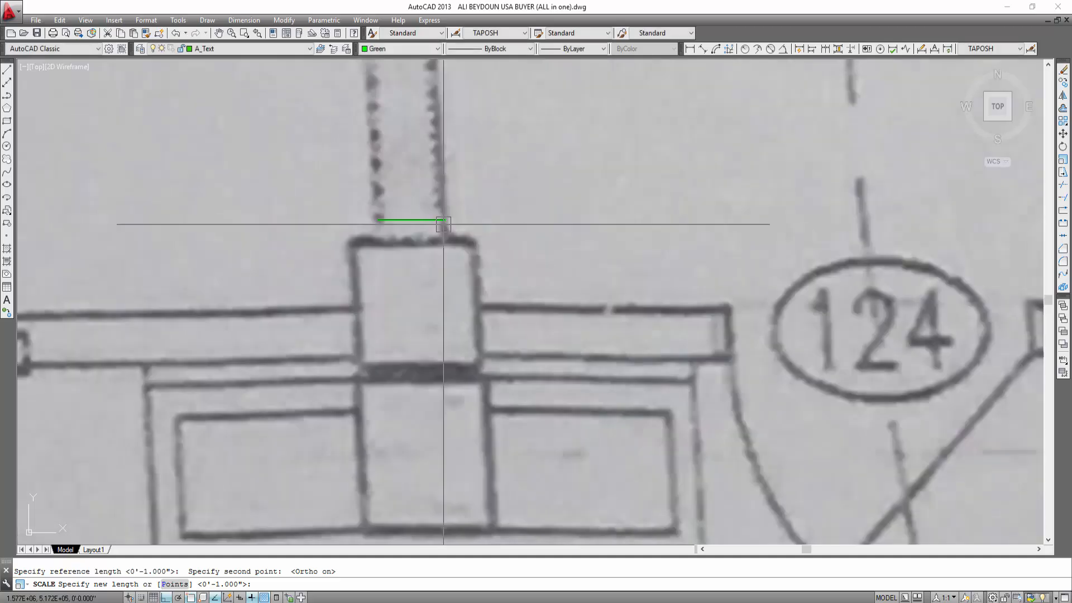
left_click(445, 221)
Inspect the scaled plan, comparing the wall thickness above the column by door 124 with the short line, and the surrounding rooms
scroll(468, 248, "up", 2)
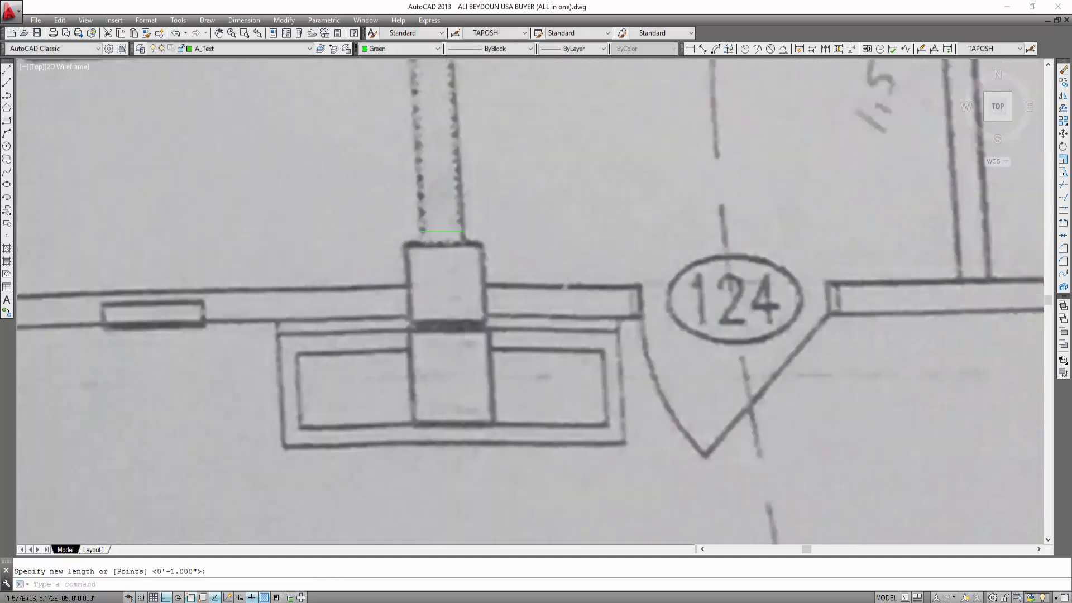
scroll(468, 248, "up", 2)
scroll(422, 219, "down", 2)
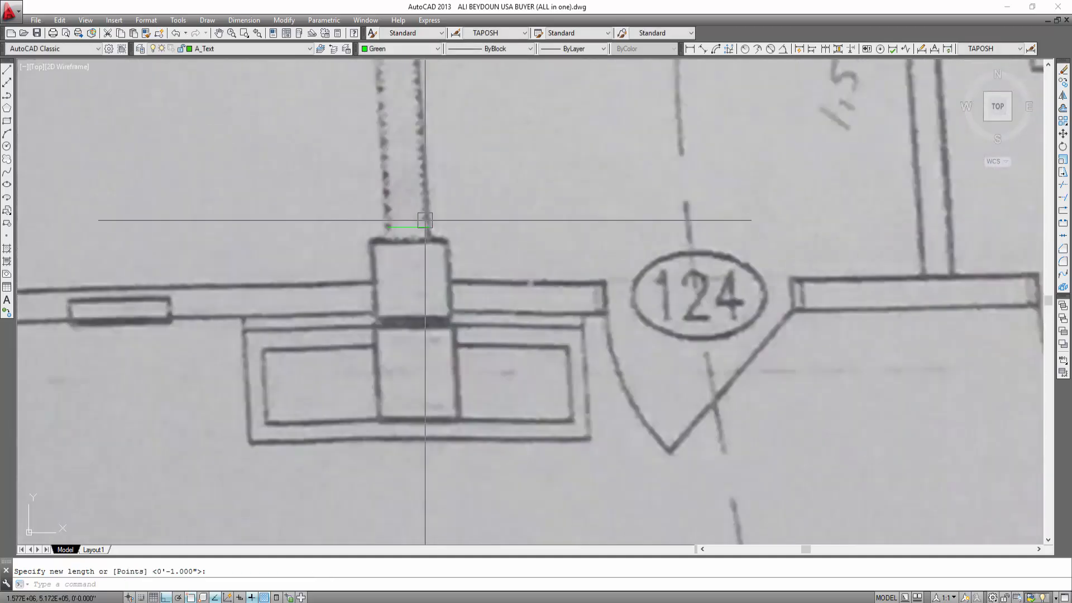
scroll(424, 219, "down", 6)
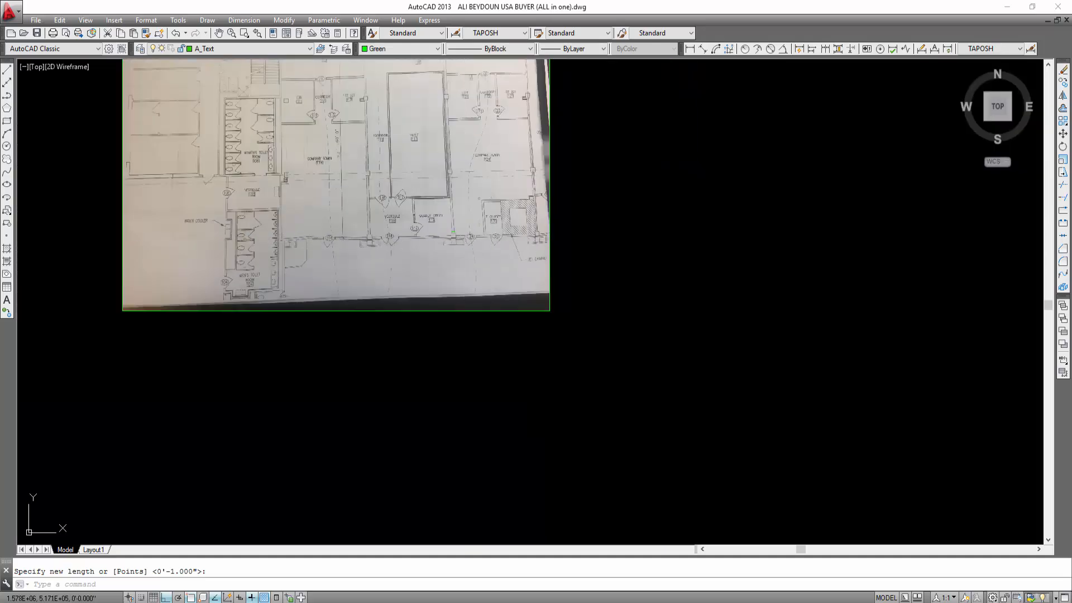
middle_click_drag(700, 282, 743, 342)
scroll(485, 365, "up", 5)
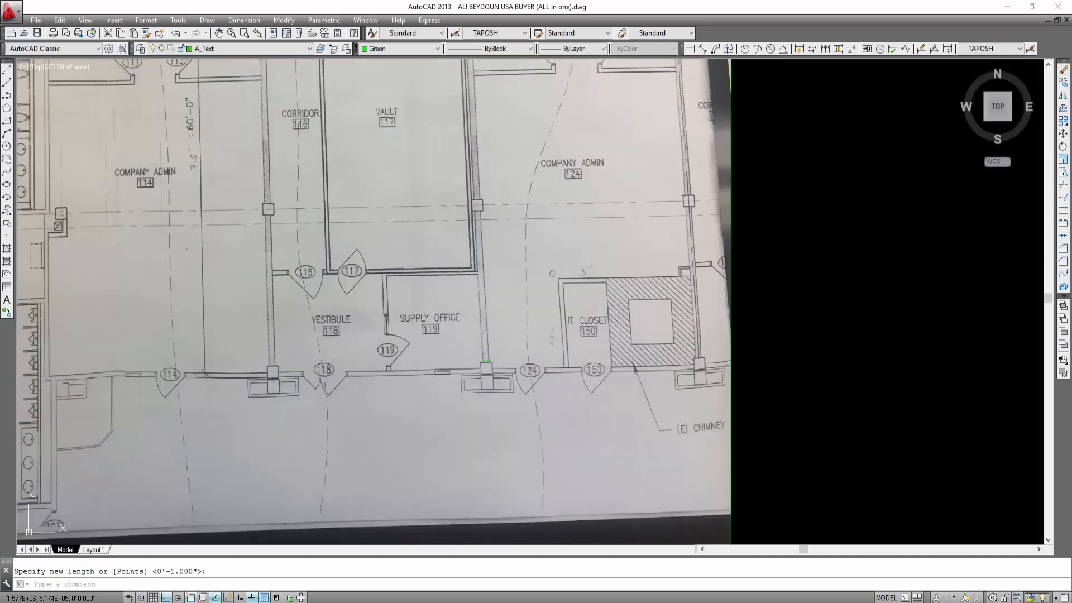
key("Escape")
middle_click_drag(495, 315, 504, 346)
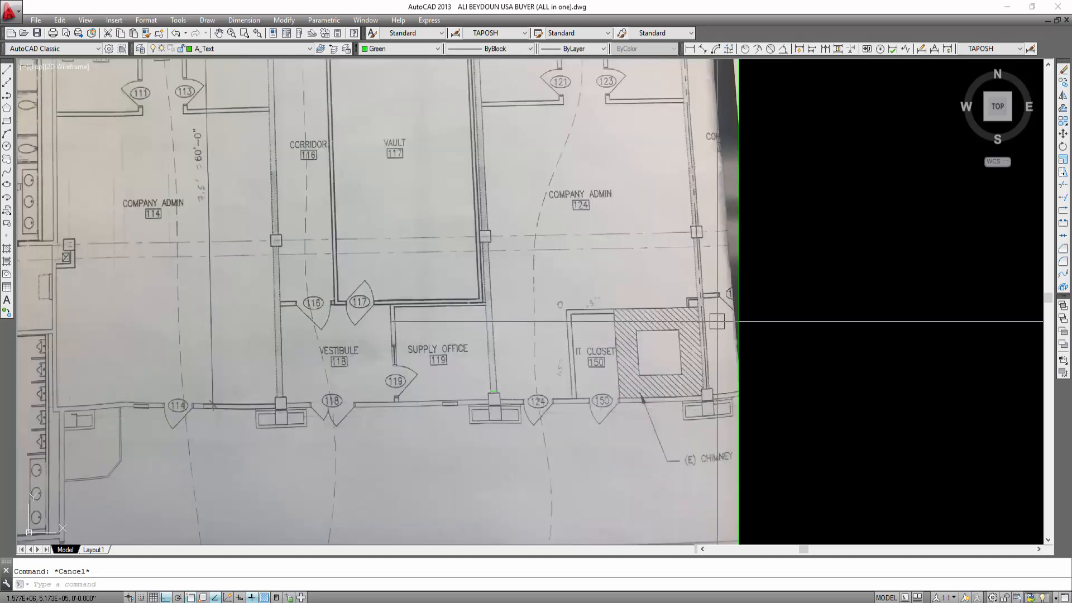
scroll(763, 344, "down", 5)
scroll(639, 351, "up", 5)
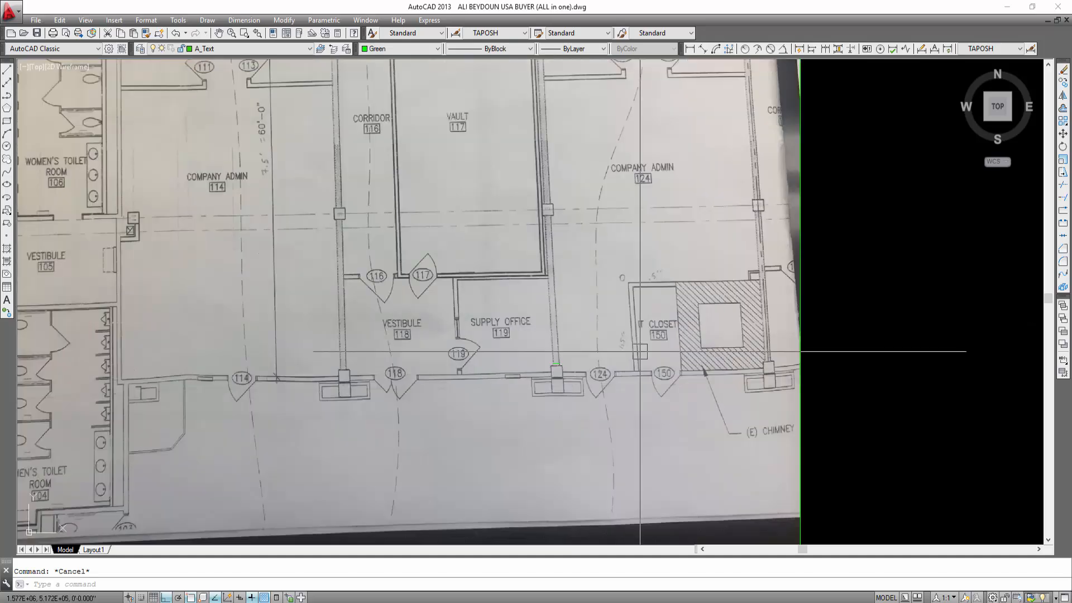
scroll(640, 352, "down", 5)
scroll(620, 313, "up", 5)
Erase the short reference line on the wall just above the column between Supply Office 119 and door 124
left_click(508, 250)
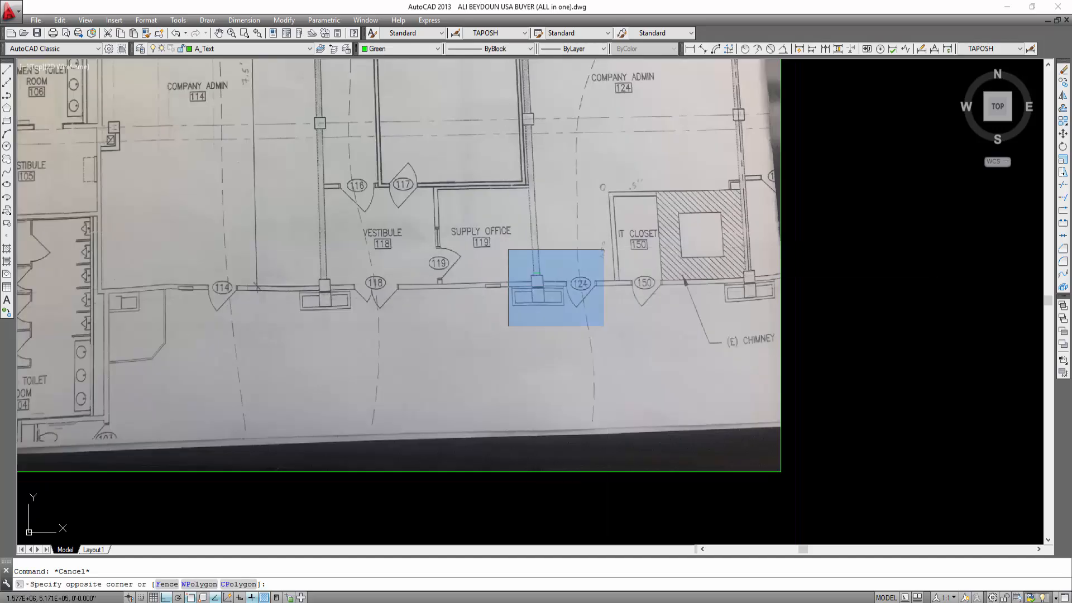
left_click(603, 325)
key("Delete")
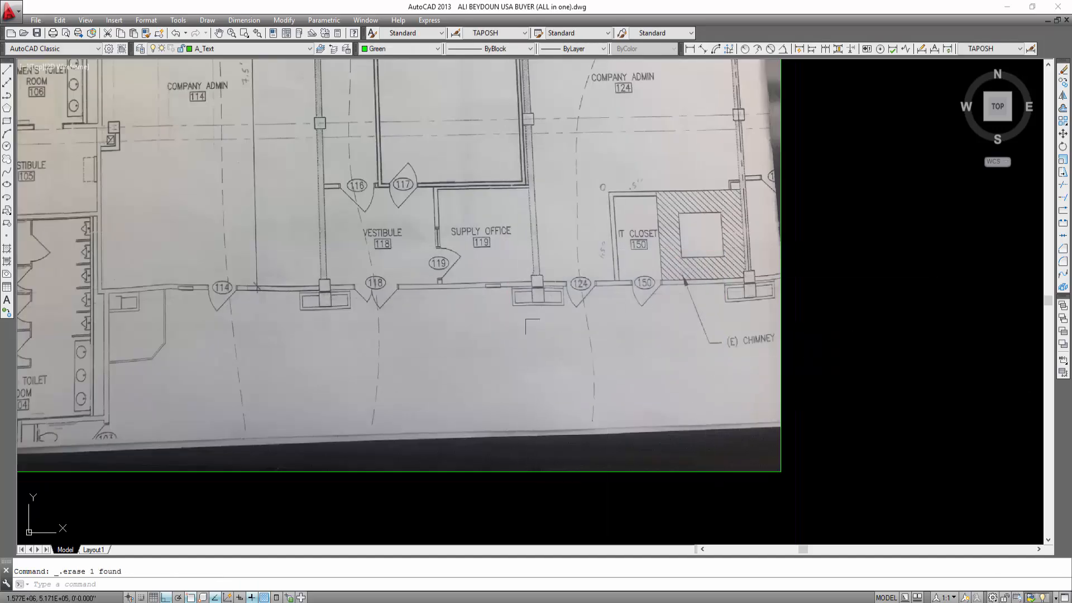
scroll(625, 367, "down", 5)
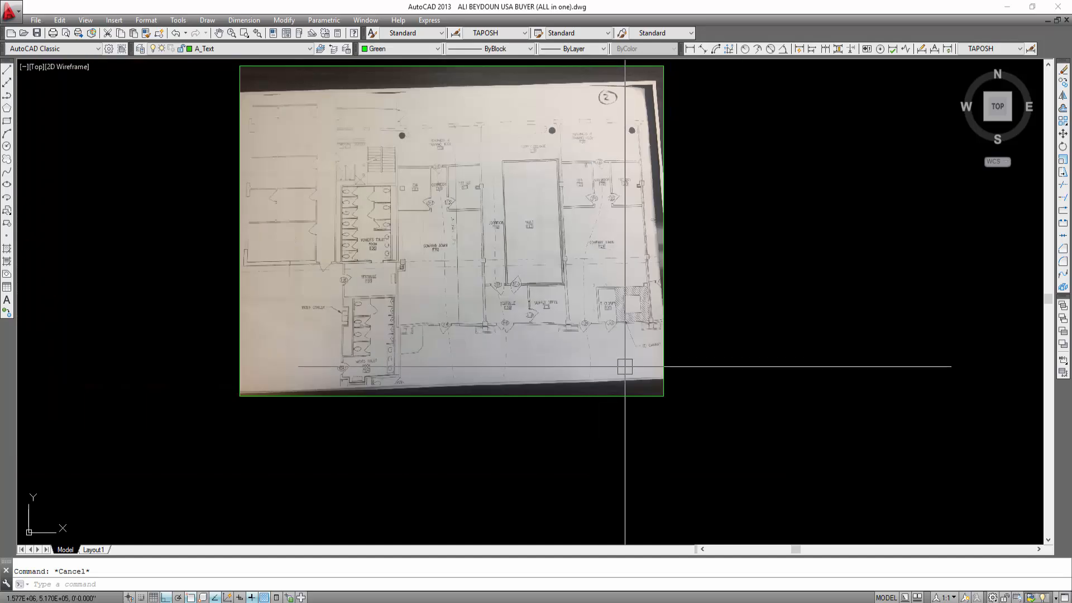
middle_click_drag(845, 397, 808, 446)
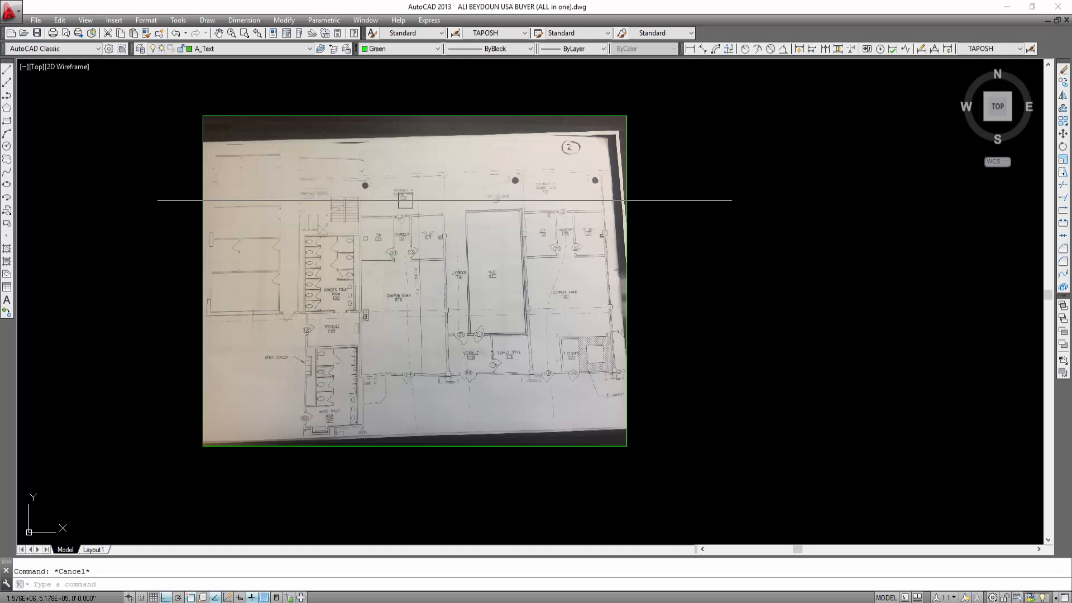
middle_click_drag(179, 72, 257, 83)
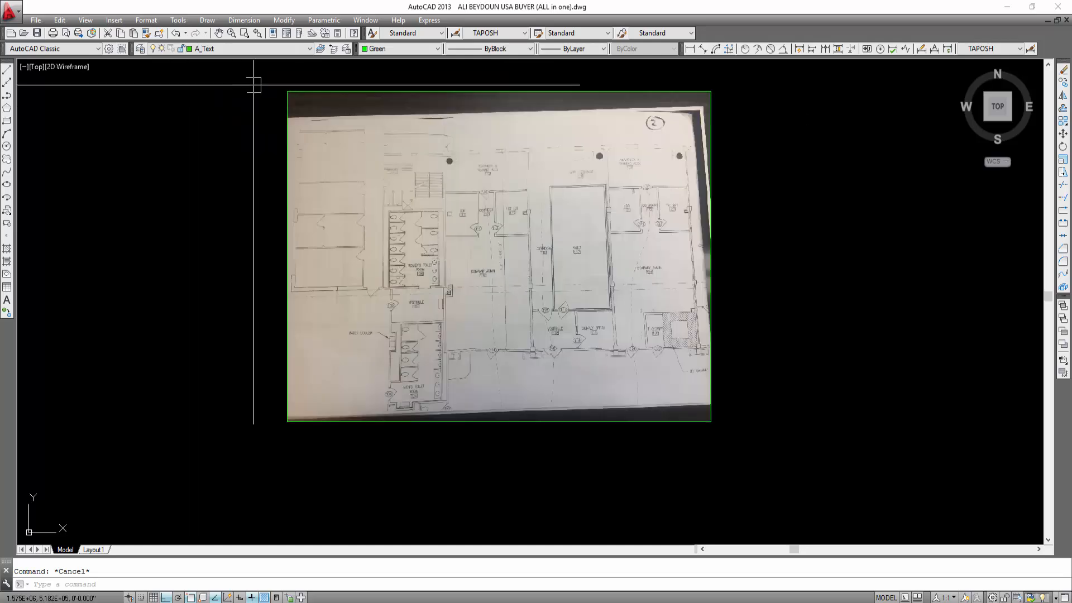
left_click(114, 20)
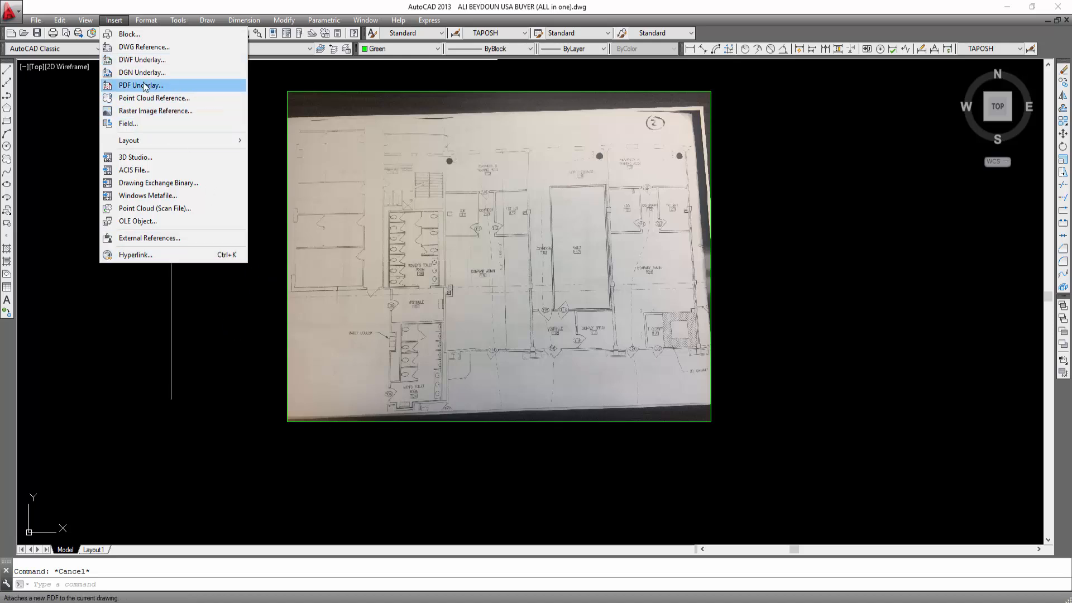
left_click(268, 397)
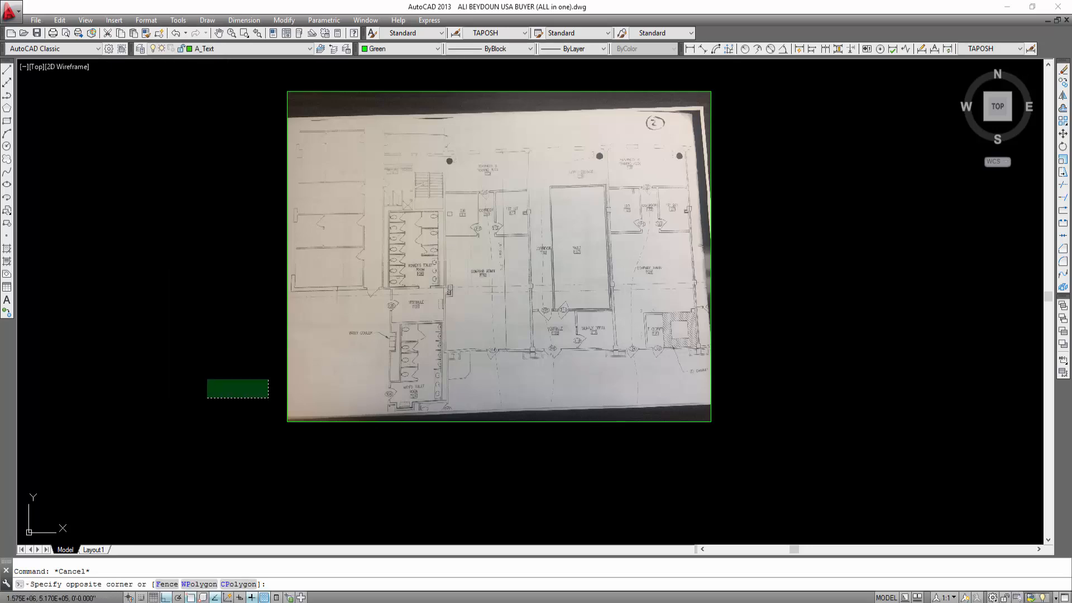
scroll(380, 335, "down", 3)
scroll(586, 351, "down", 5)
middle_click_drag(675, 348, 377, 332)
scroll(506, 389, "up", 5)
scroll(557, 402, "down", 6)
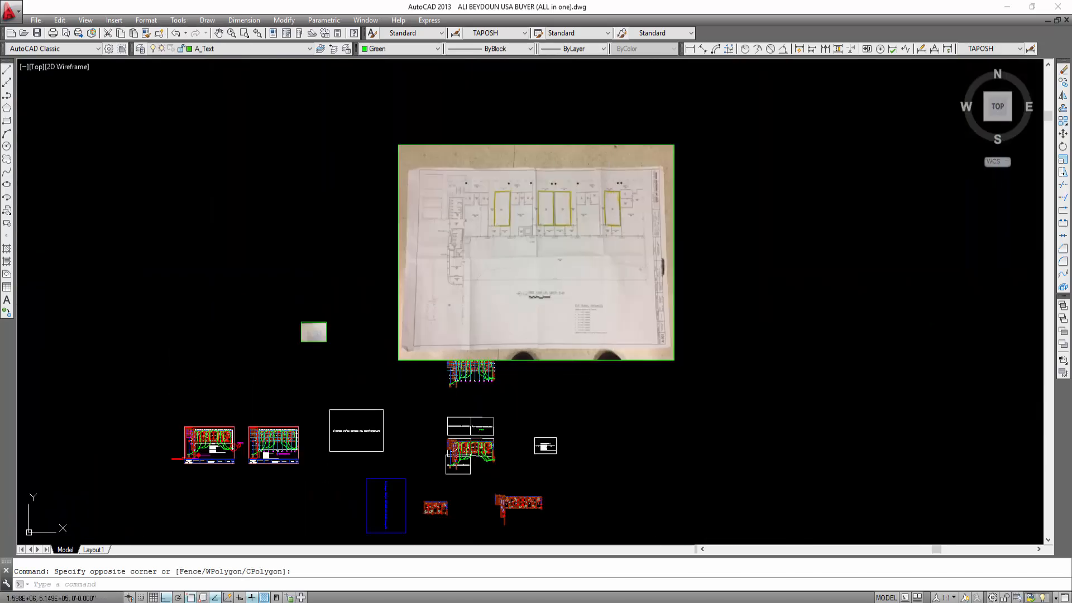
key("Escape")
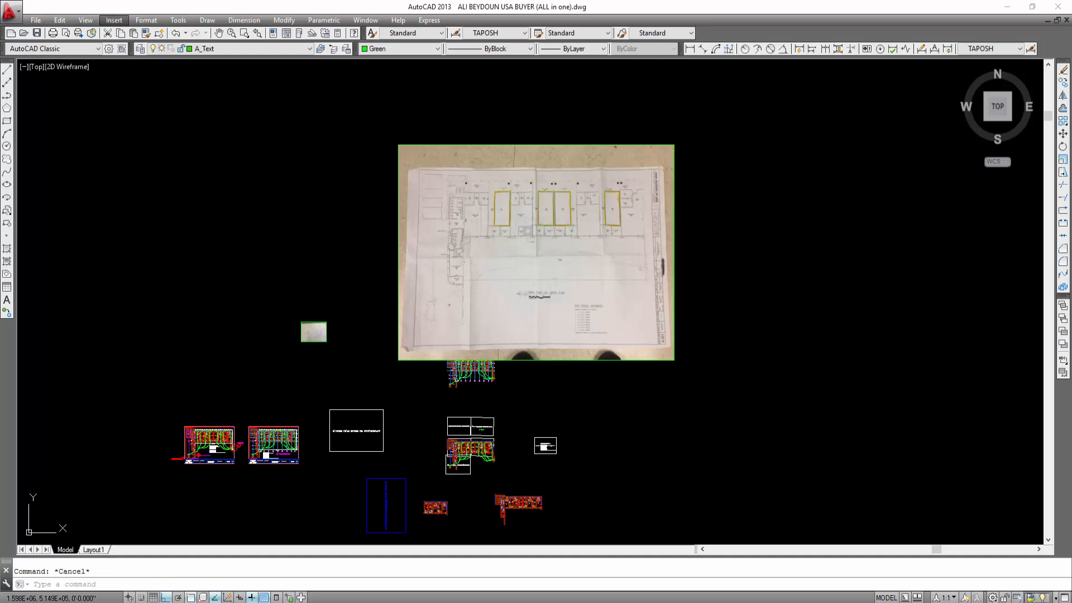
left_click(686, 453)
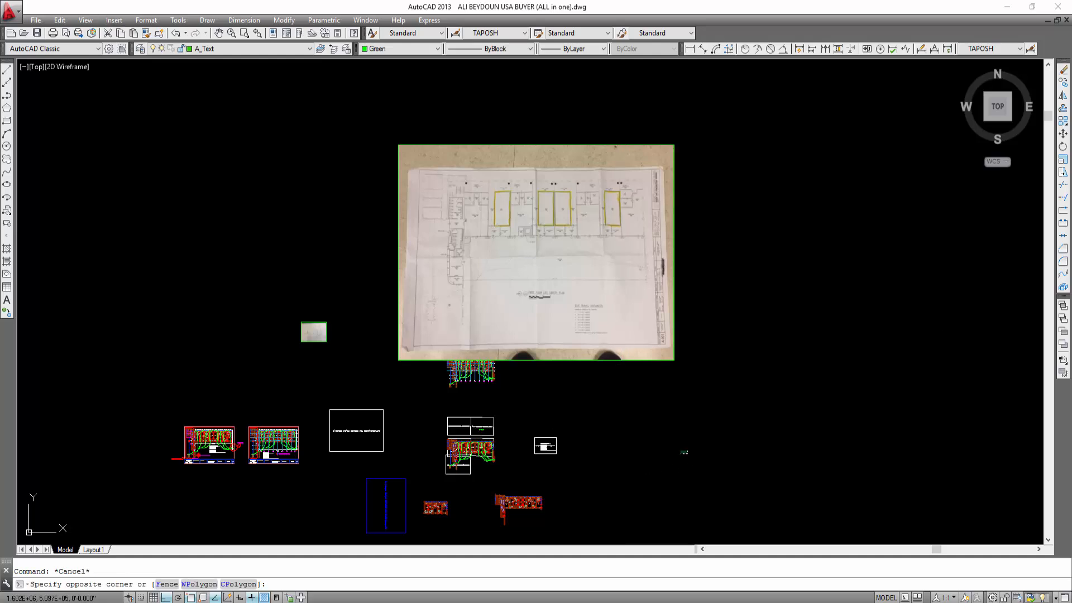
left_click(631, 422)
key("Escape")
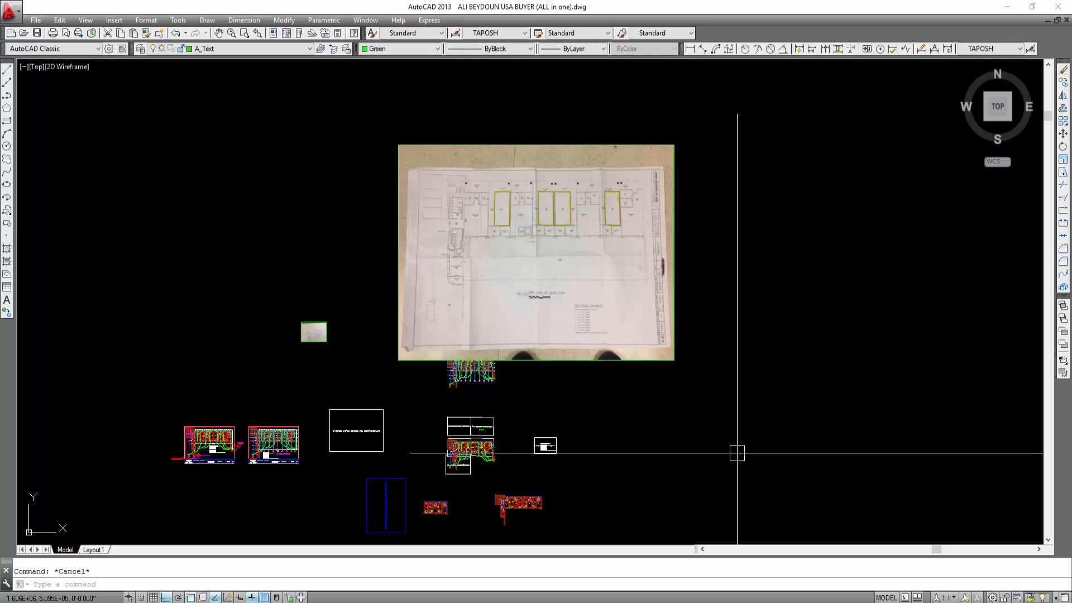